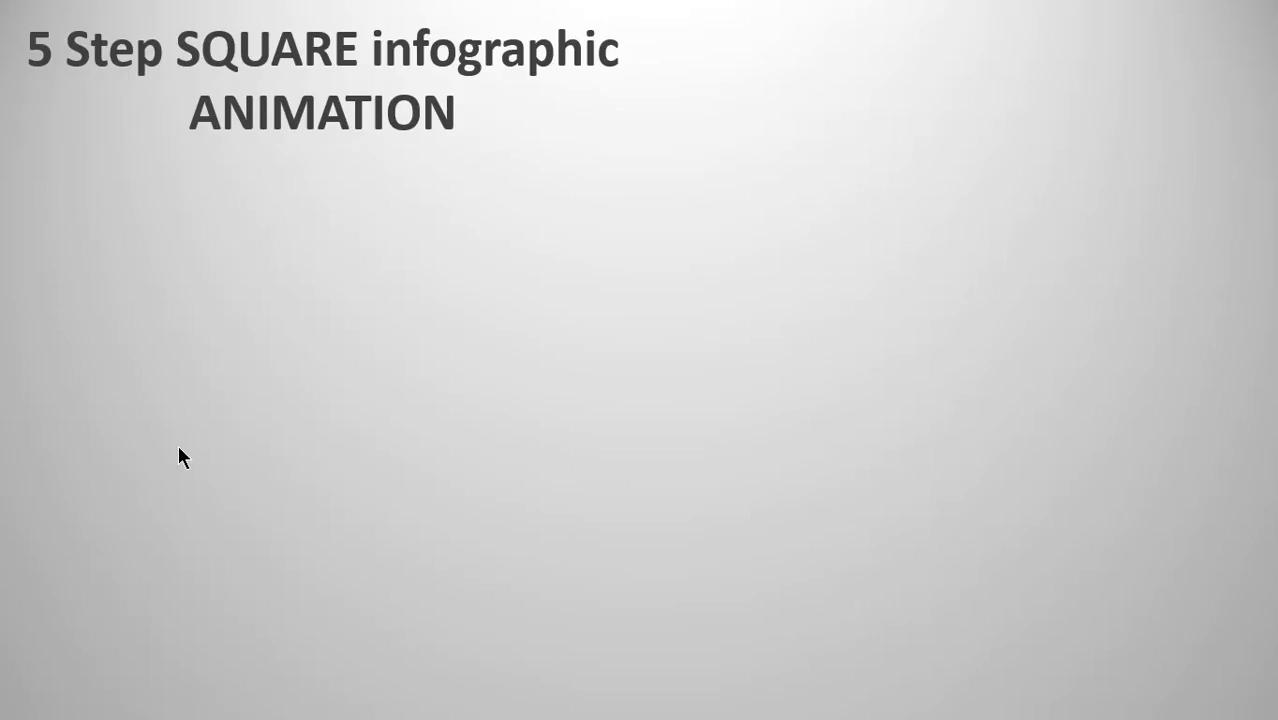
# Click through the slide show to reveal the green MAIN TITLE, blue and purple diamonds.
pyautogui.click(177, 442)
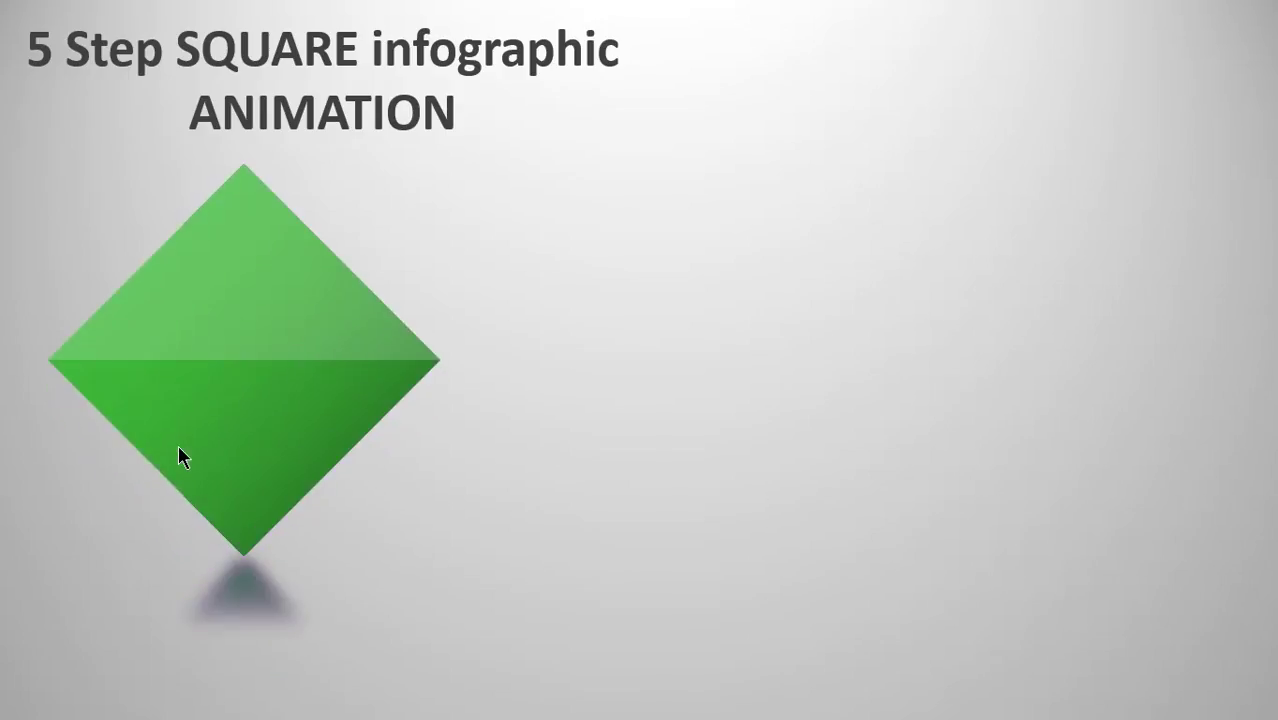
pyautogui.click(178, 447)
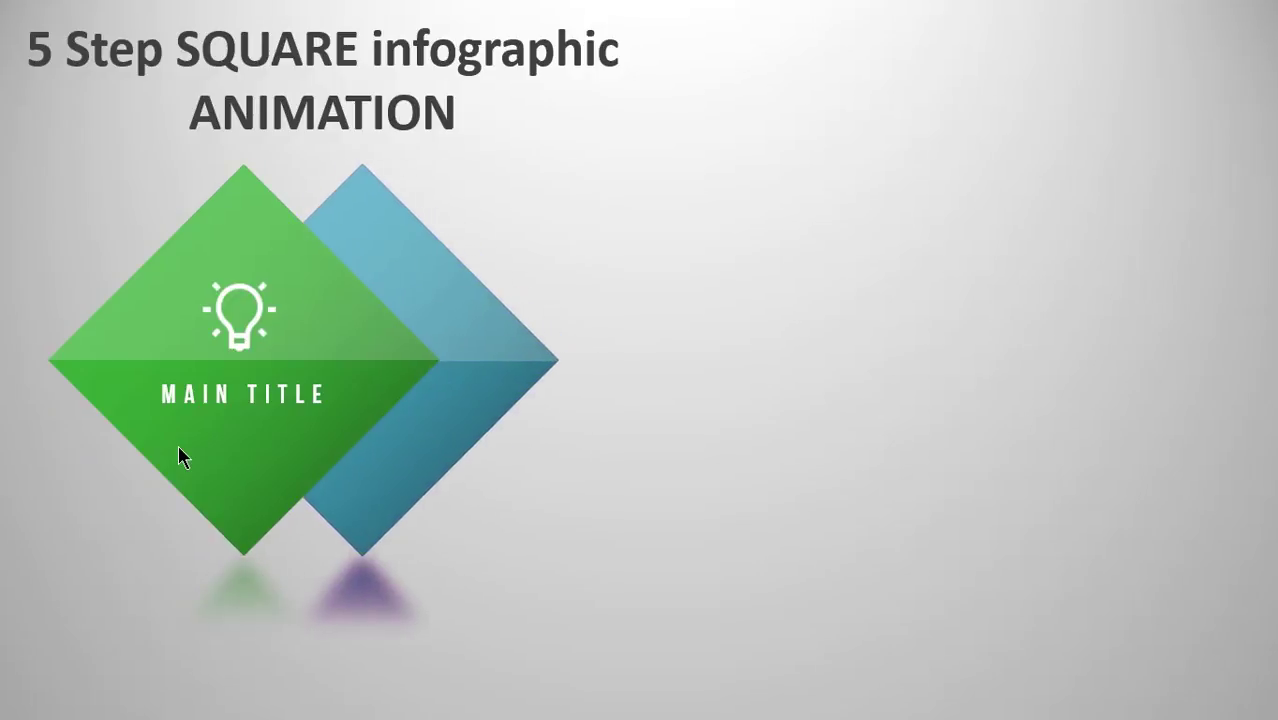
pyautogui.click(179, 447)
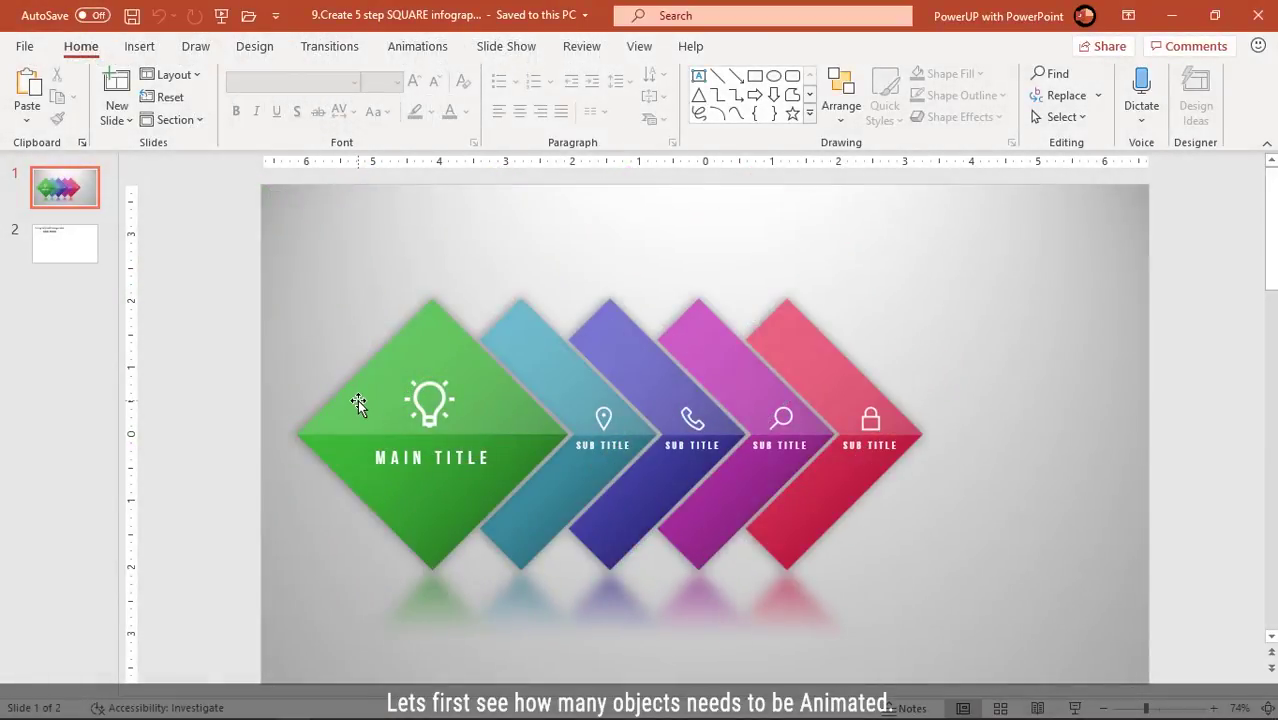
pyautogui.moveTo(360, 404); pyautogui.dragTo(289, 284)
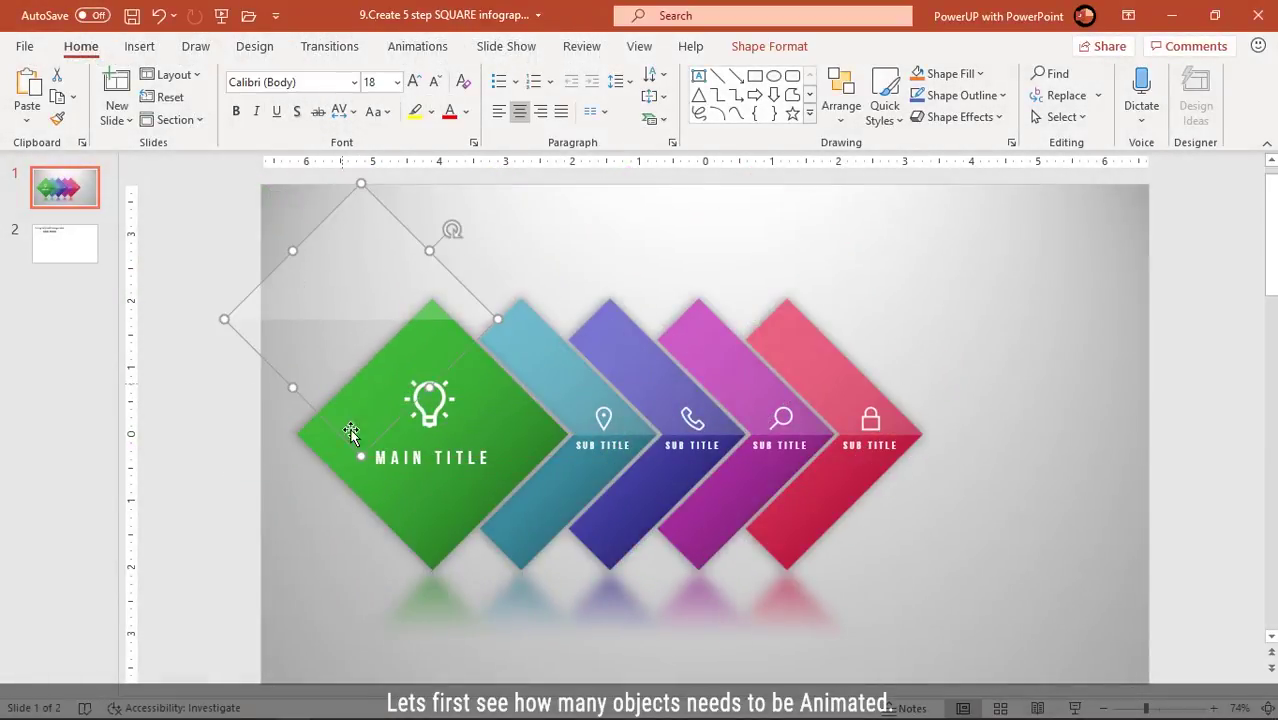
pyautogui.click(401, 533)
pyautogui.moveTo(419, 522); pyautogui.dragTo(335, 621)
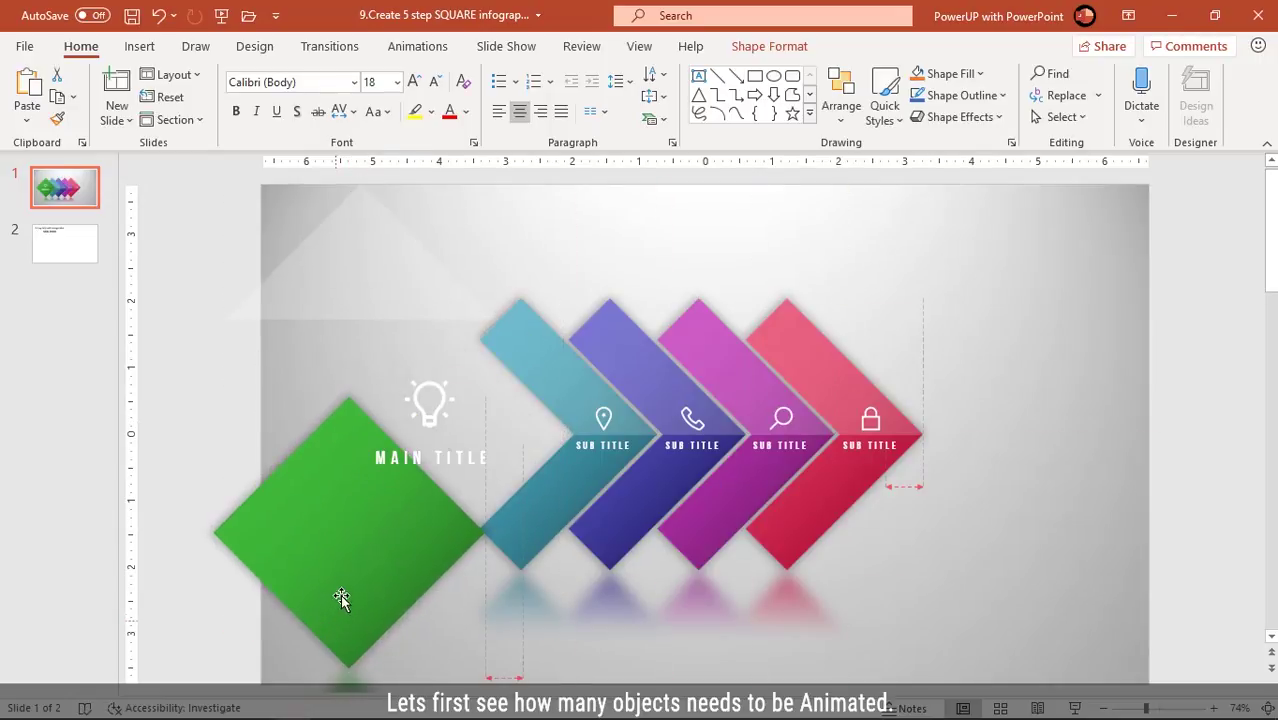
pyautogui.click(451, 399)
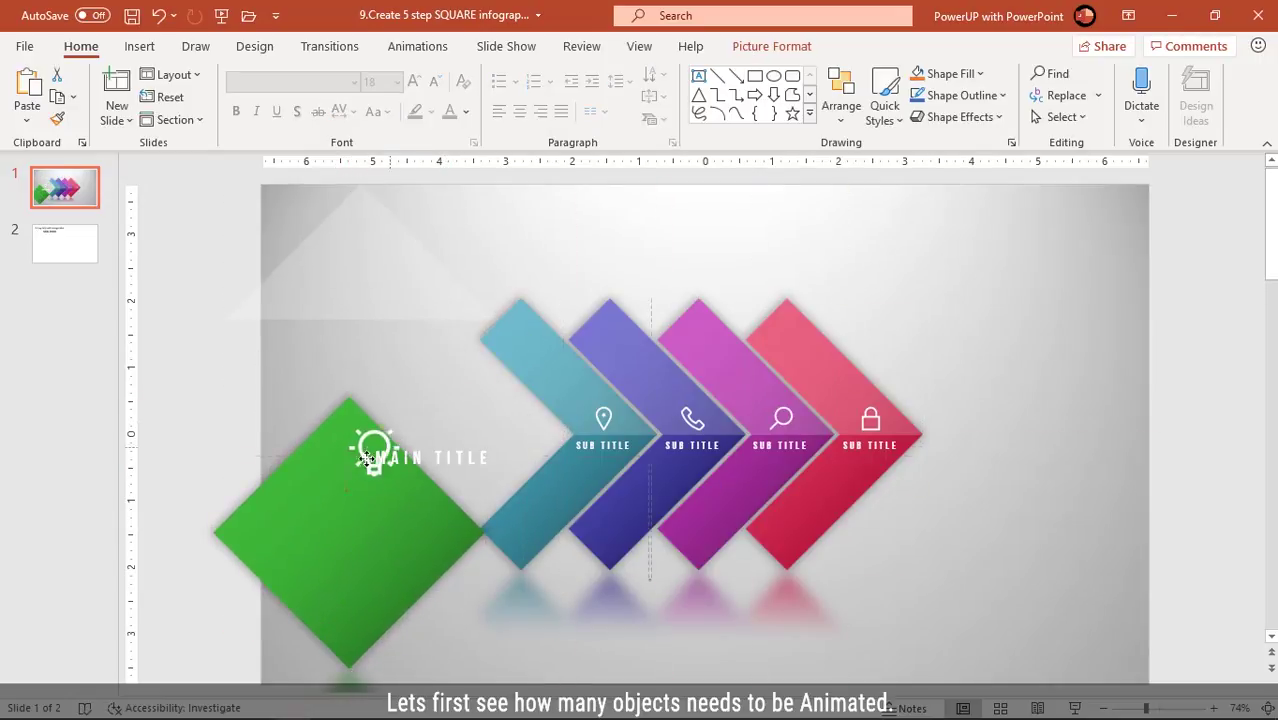
pyautogui.moveTo(445, 402); pyautogui.dragTo(355, 462)
pyautogui.click(468, 472)
pyautogui.moveTo(466, 477); pyautogui.dragTo(333, 565)
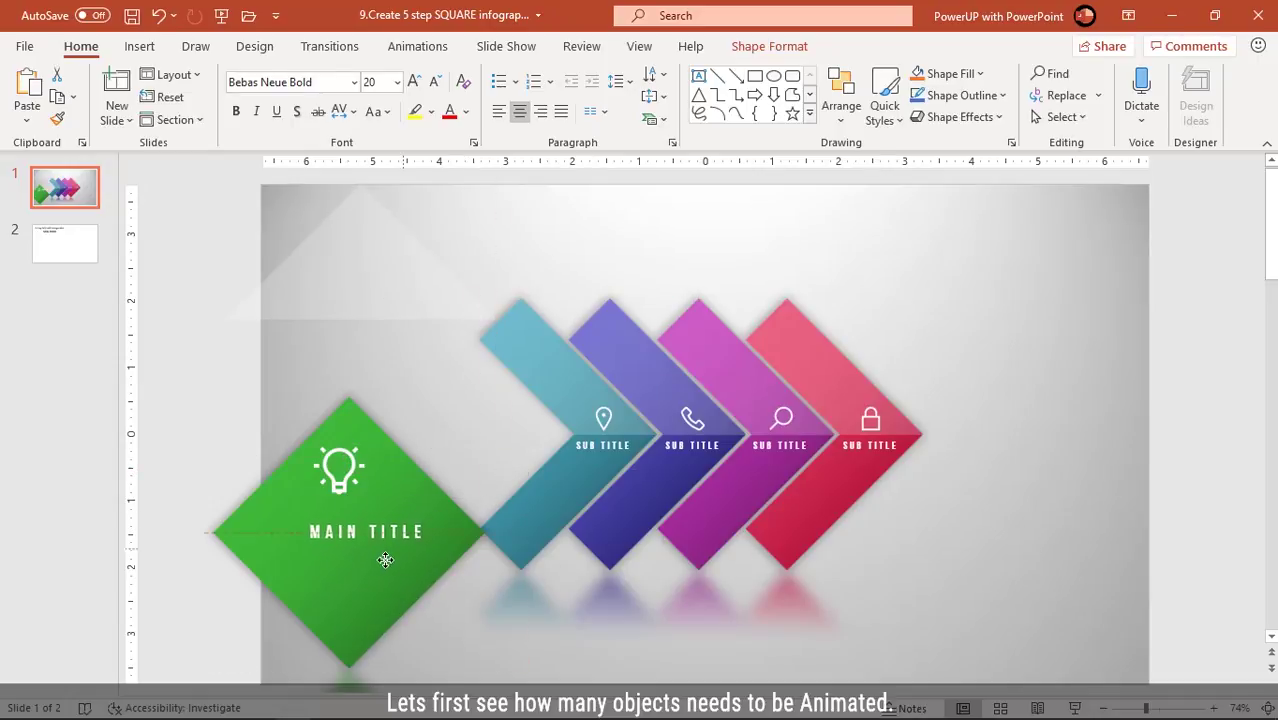
pyautogui.click(551, 371)
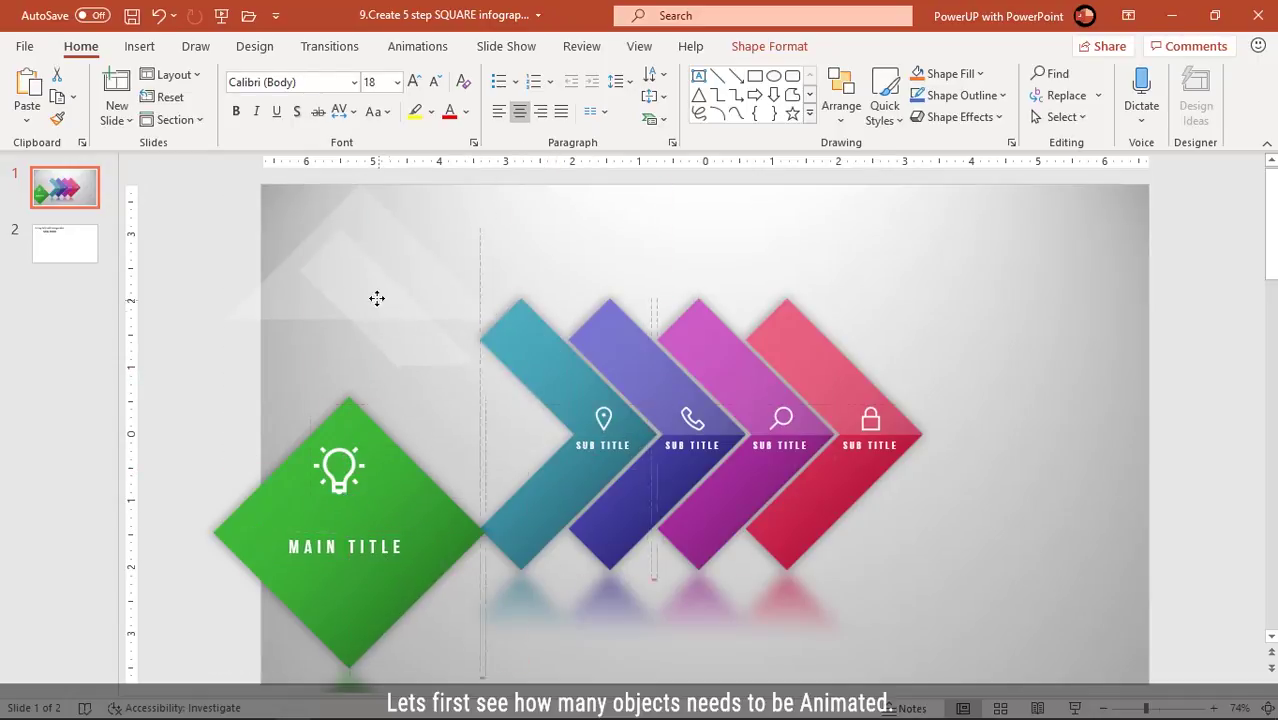
pyautogui.click(373, 297)
pyautogui.moveTo(546, 362); pyautogui.dragTo(492, 424)
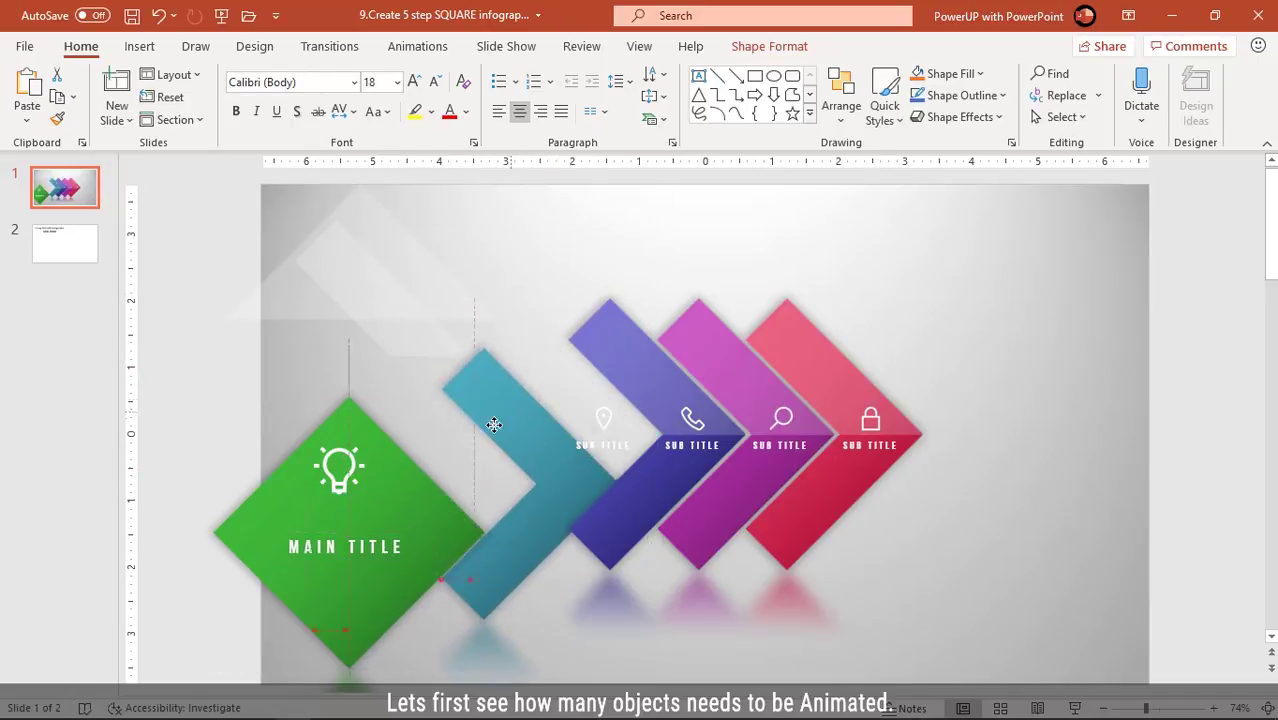
pyautogui.moveTo(604, 418); pyautogui.dragTo(545, 452)
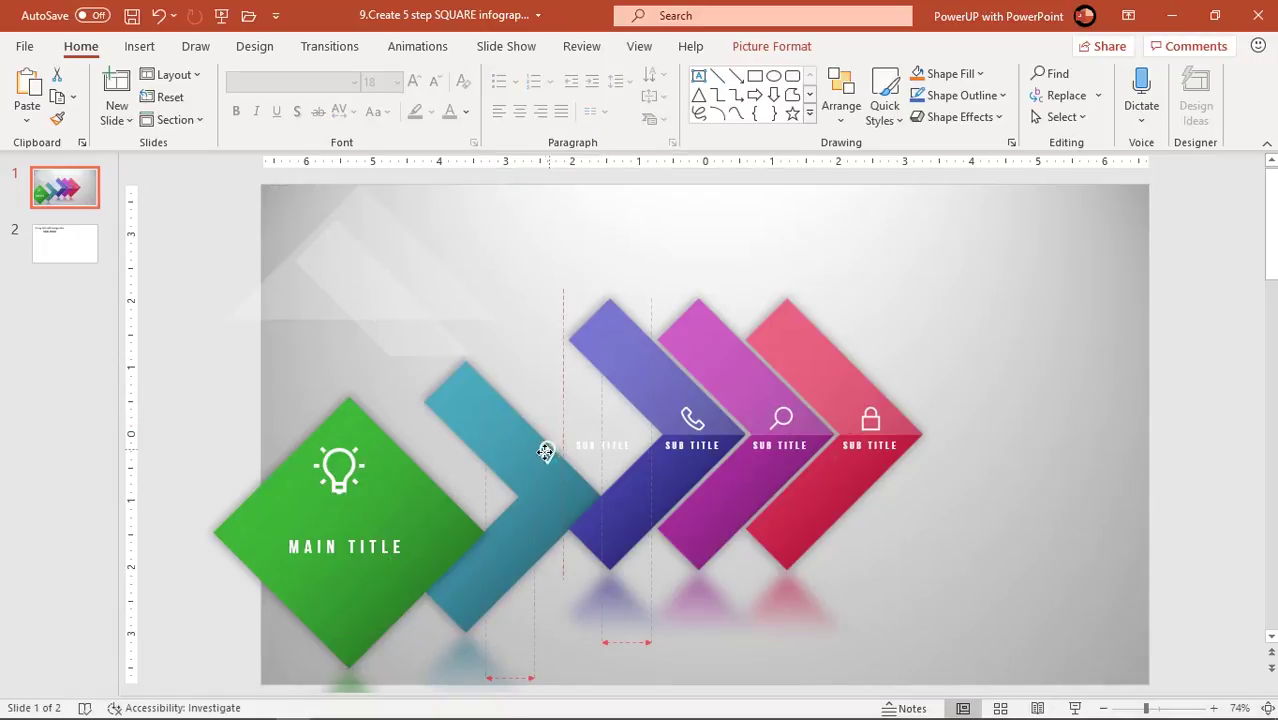
pyautogui.click(599, 456)
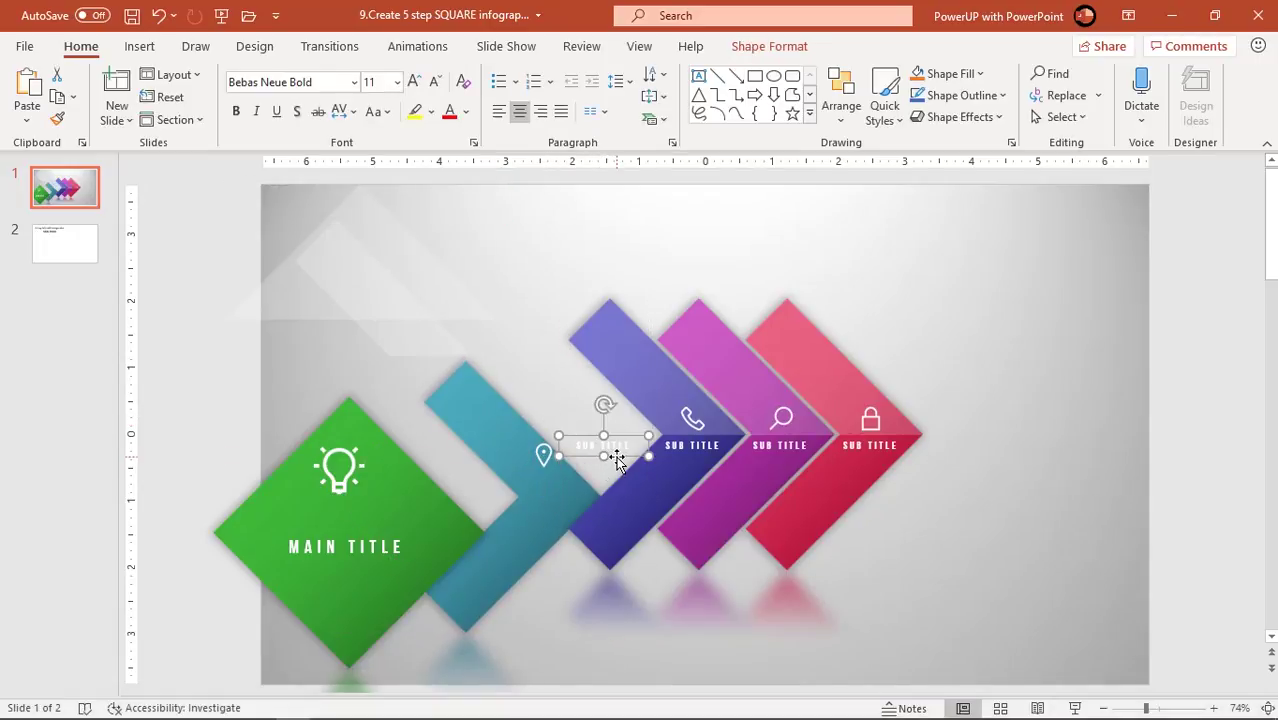
pyautogui.moveTo(616, 456); pyautogui.dragTo(535, 524)
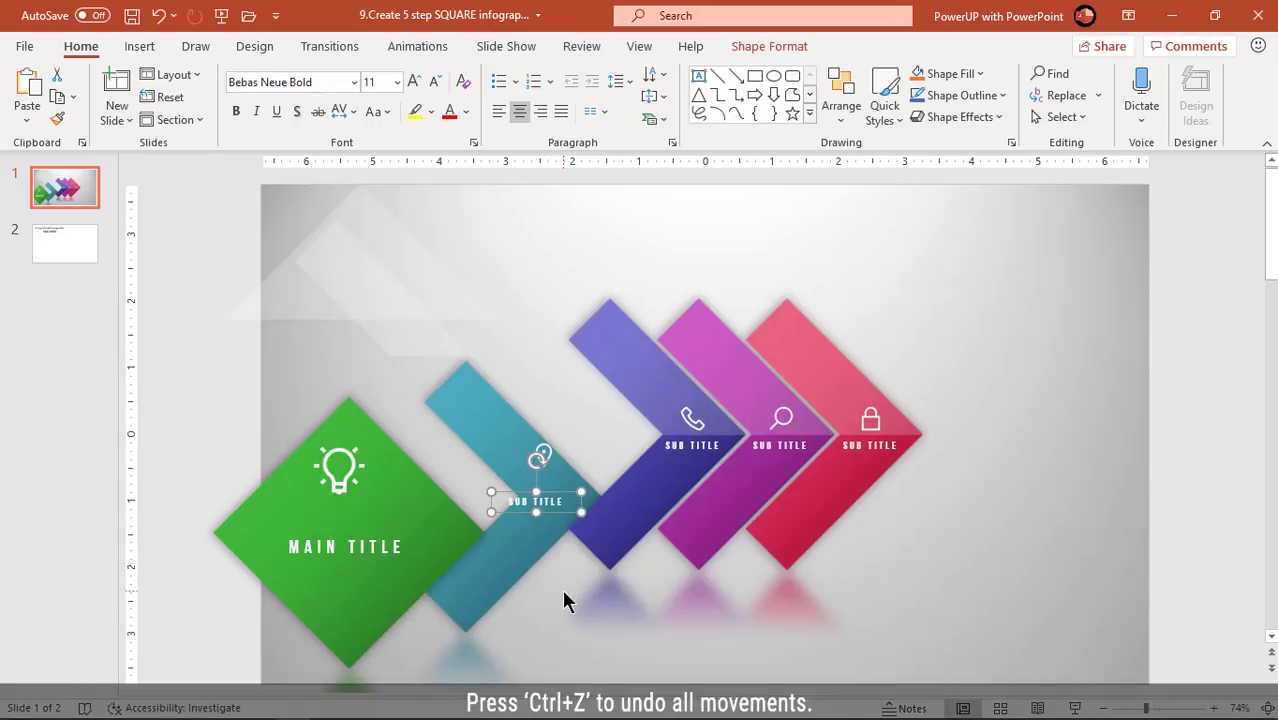
pyautogui.hotkey('ctrl', 'z')
pyautogui.hotkey('ctrl', 'z')
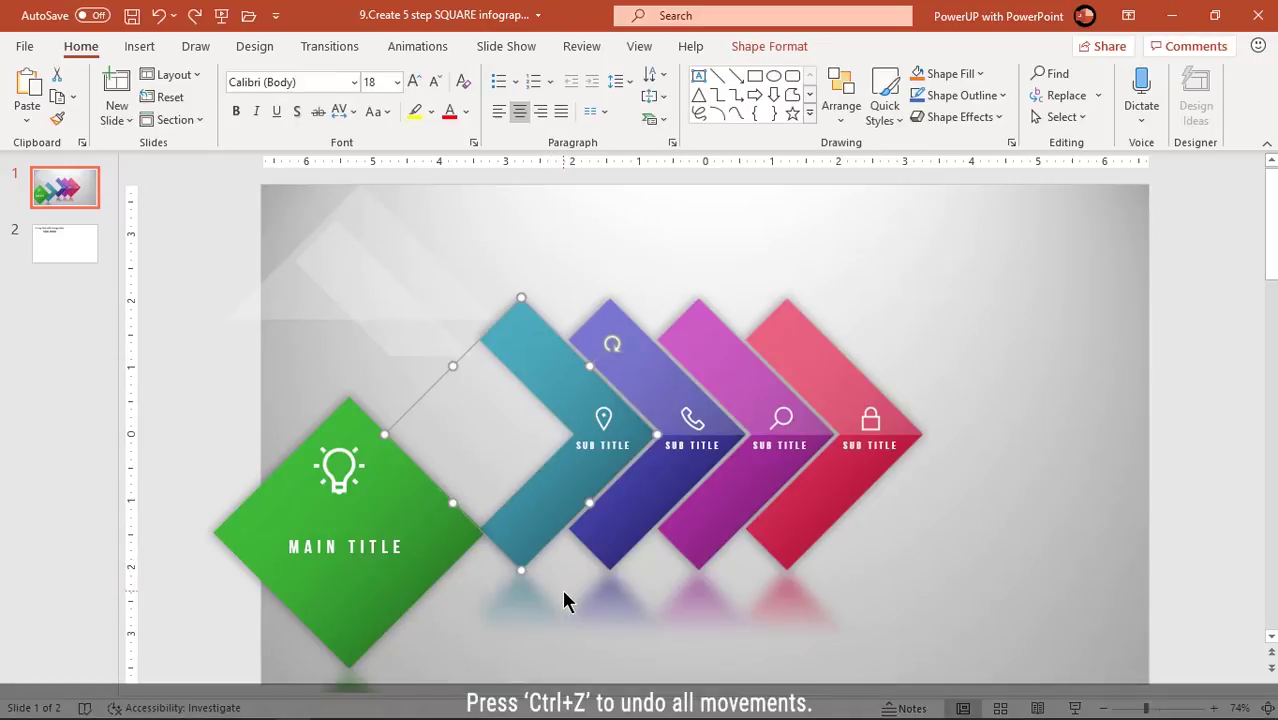
pyautogui.hotkey('ctrl', 'z')
pyautogui.hotkey('ctrl', 'z')
pyautogui.hotkey('ctrl', 'z')
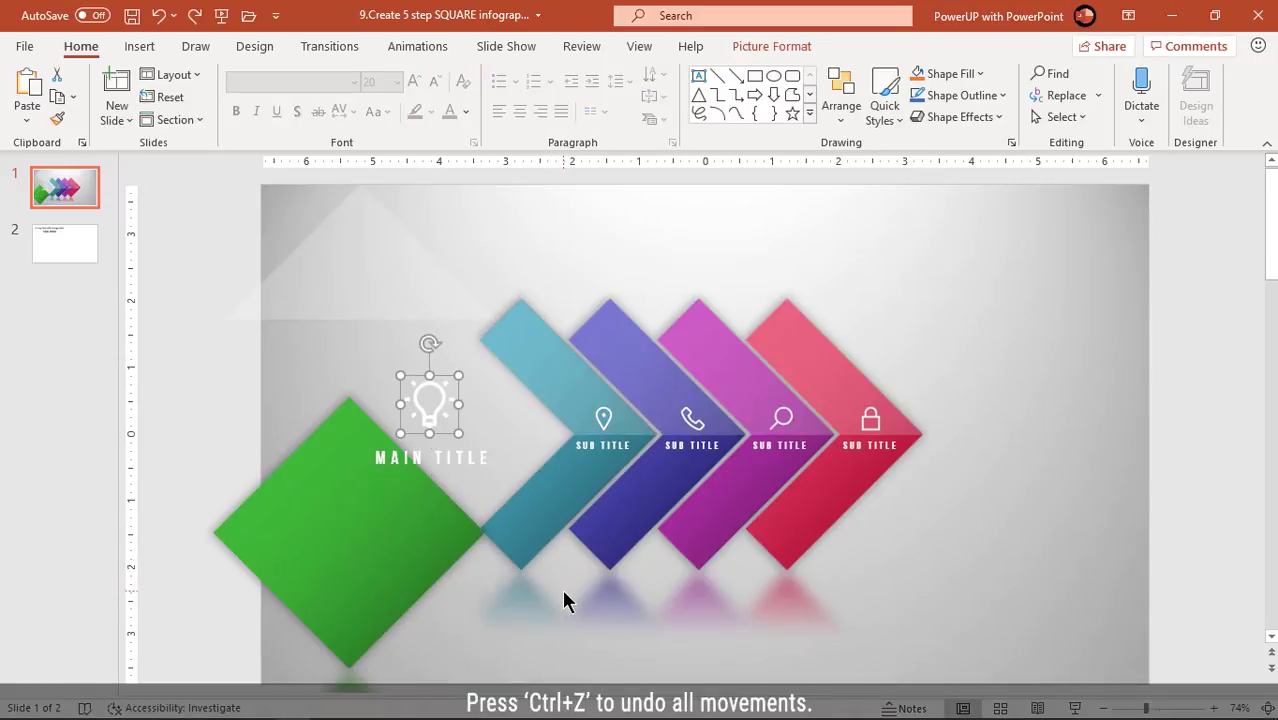
pyautogui.hotkey('ctrl', 'z')
pyautogui.hotkey('ctrl', 'z')
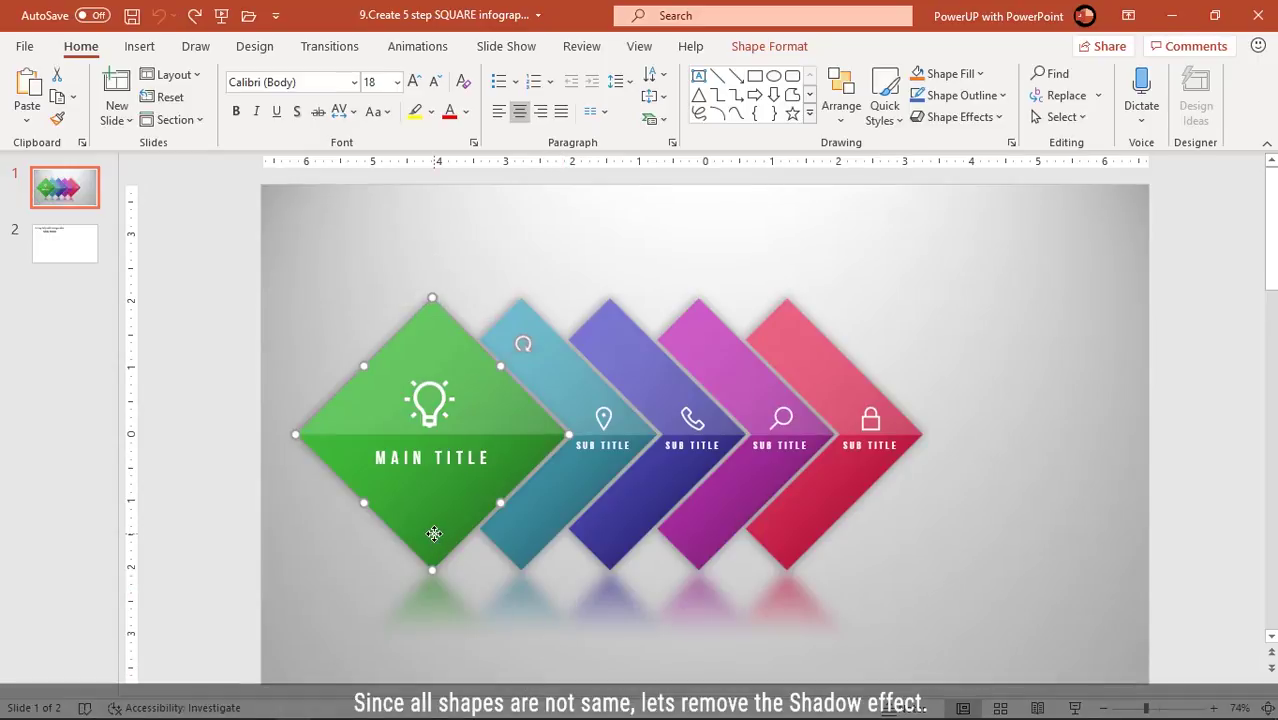
# Select all five diamonds and set their shadow preset to No Shadow.
pyautogui.keyDown('shift'); pyautogui.click(545, 535); pyautogui.keyUp('shift')
pyautogui.keyDown('shift'); pyautogui.click(622, 540); pyautogui.keyUp('shift')
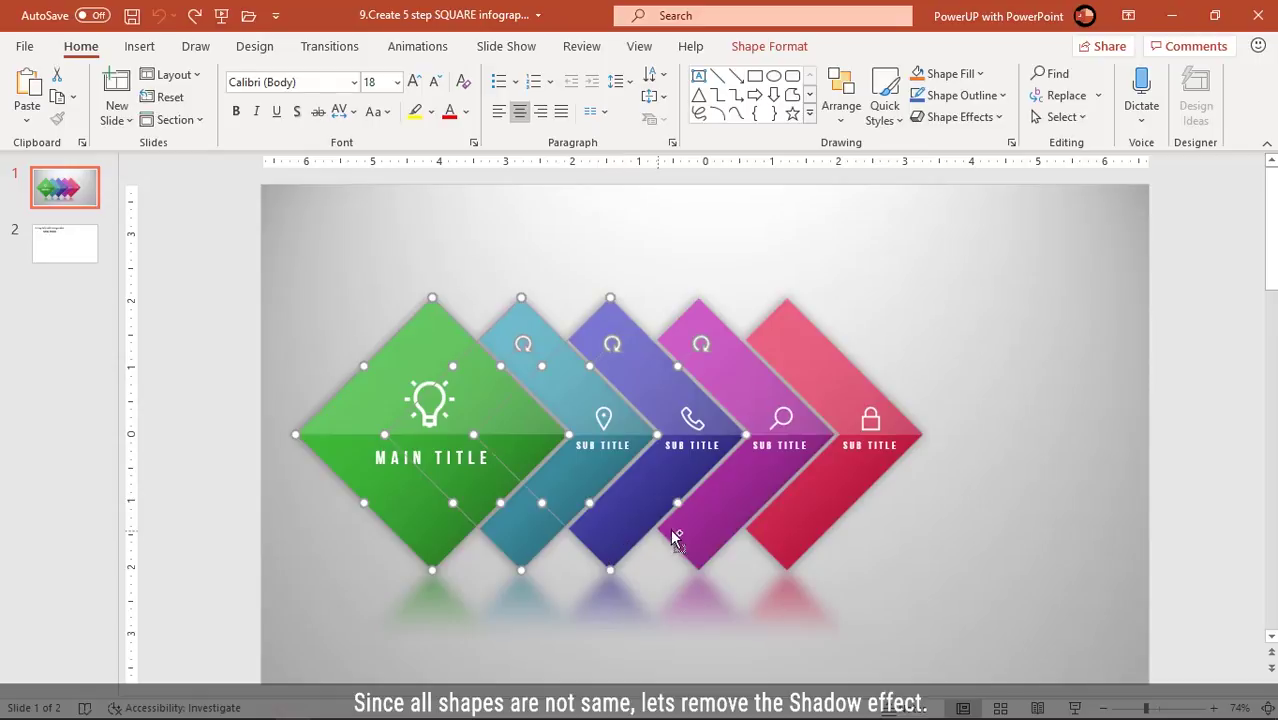
pyautogui.keyDown('shift'); pyautogui.click(731, 537); pyautogui.keyUp('shift')
pyautogui.keyDown('shift'); pyautogui.click(781, 535); pyautogui.keyUp('shift')
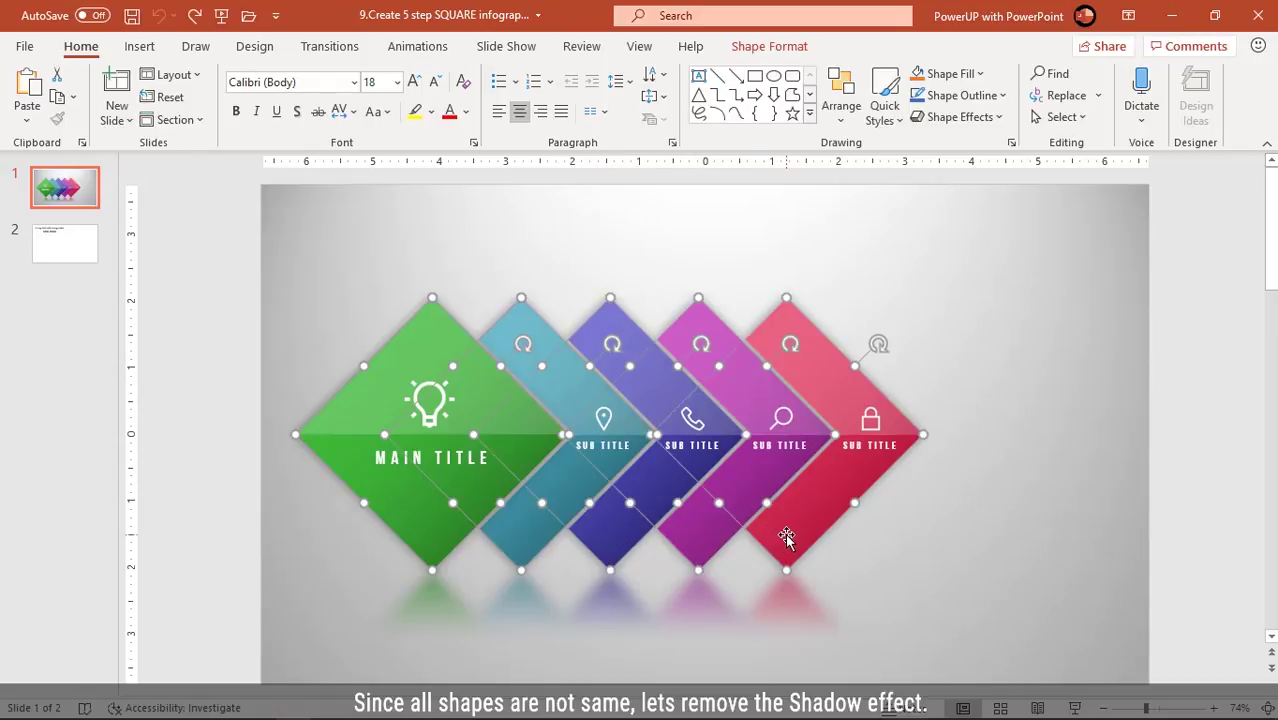
pyautogui.rightClick(787, 537)
pyautogui.click(812, 490)
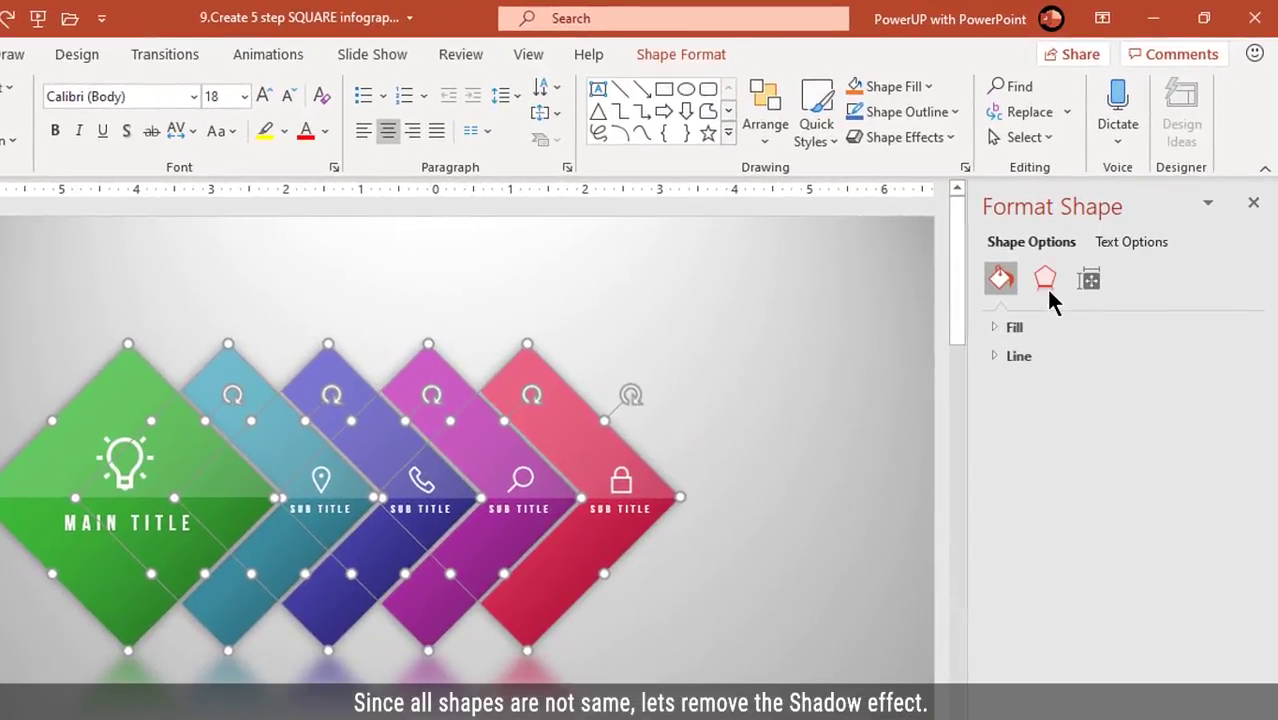
pyautogui.click(1113, 242)
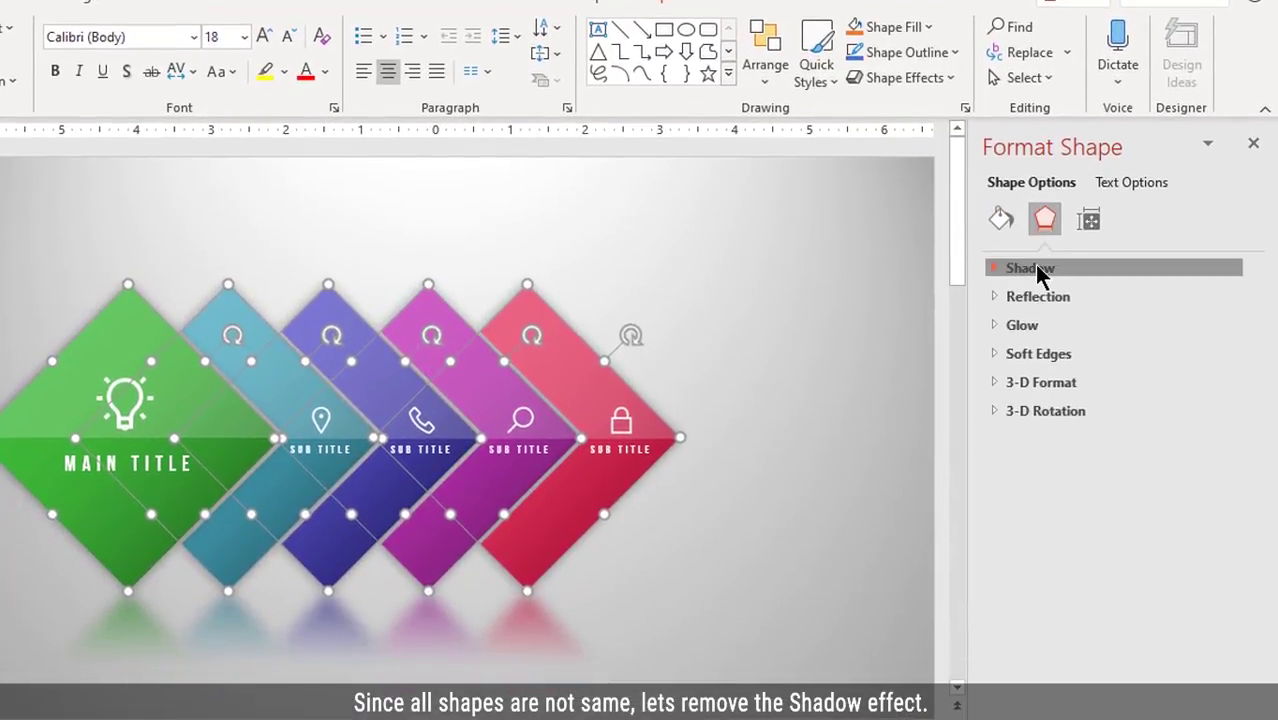
pyautogui.click(1035, 268)
pyautogui.click(1213, 300)
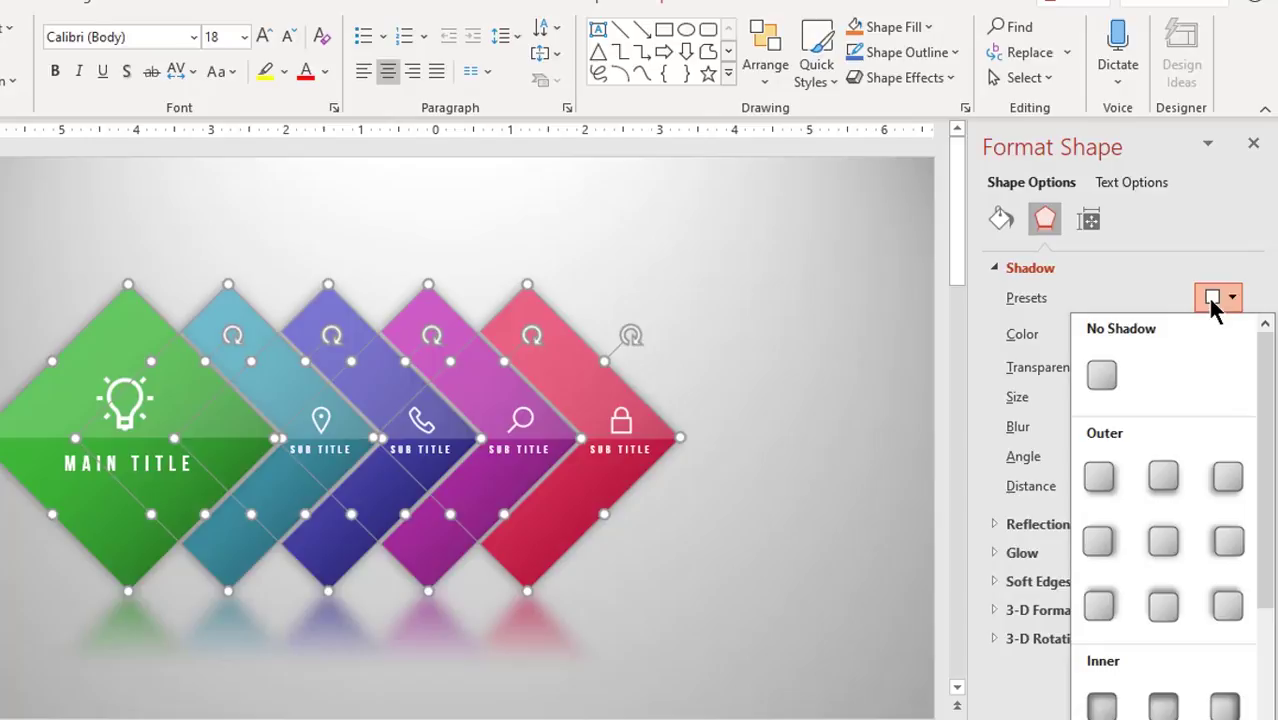
pyautogui.click(1103, 372)
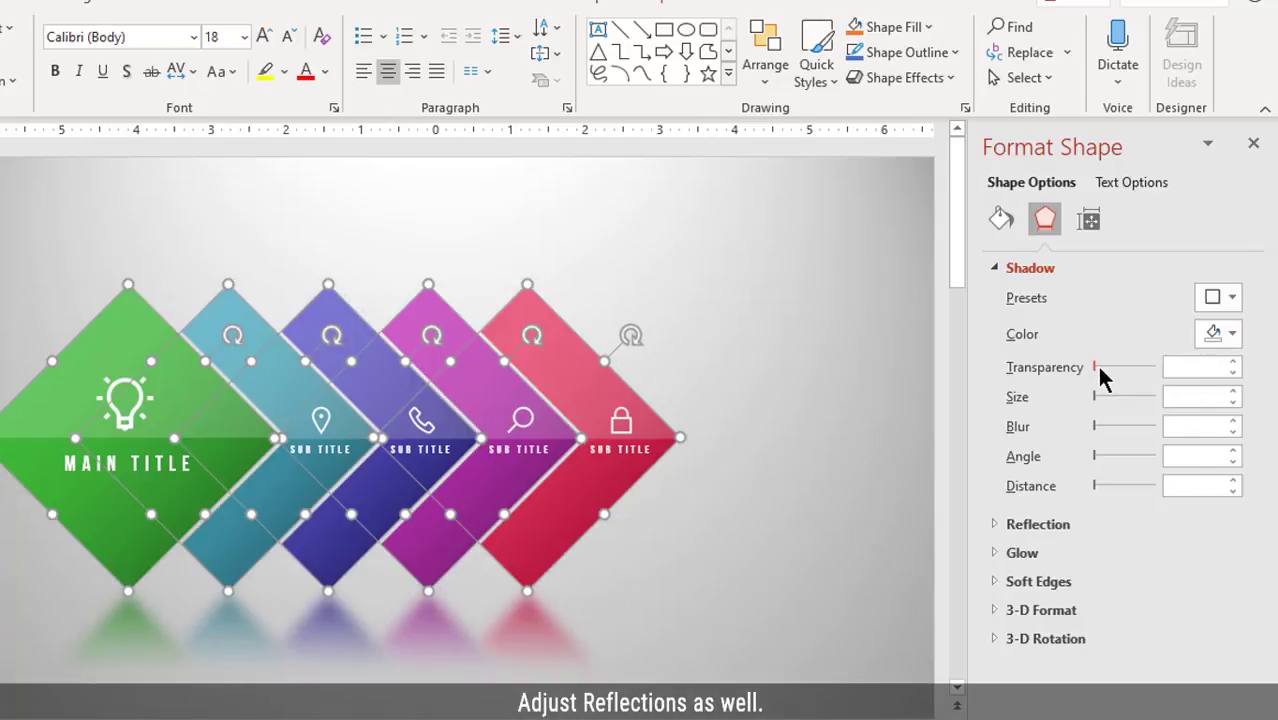
# Shrink the diamonds' reflection to 17% size and close the format settings.
pyautogui.click(998, 268)
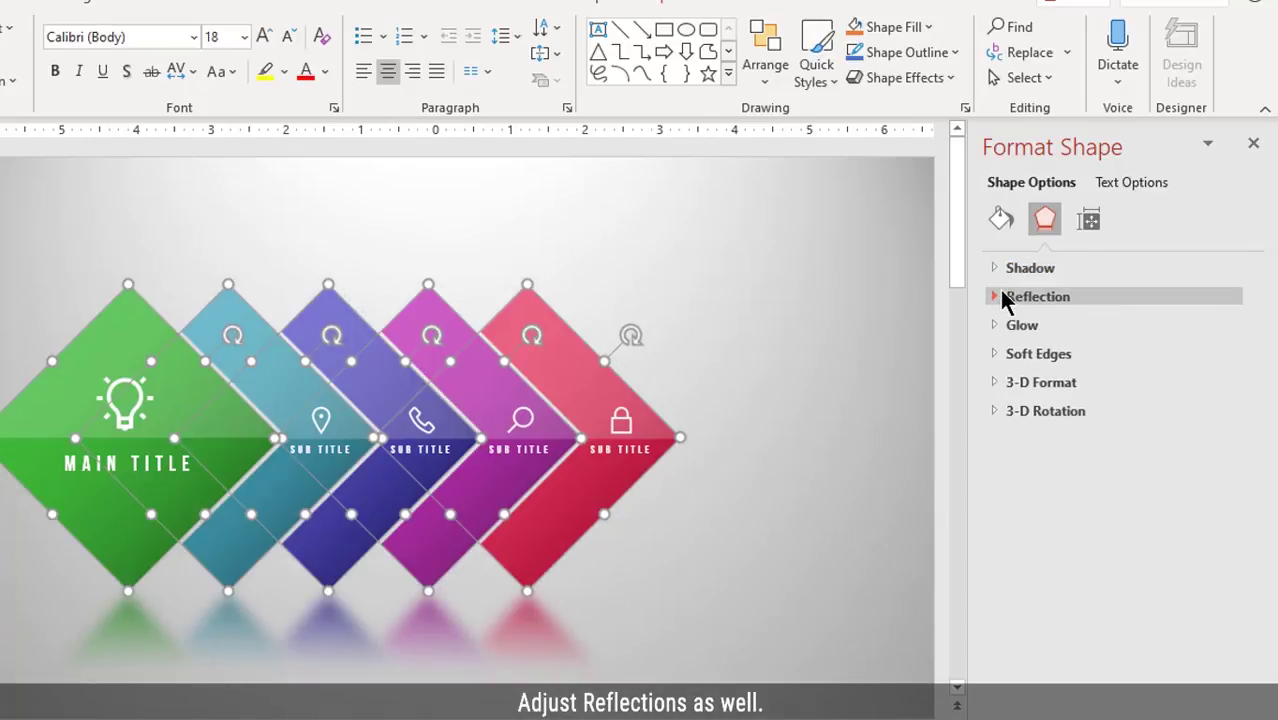
pyautogui.click(997, 300)
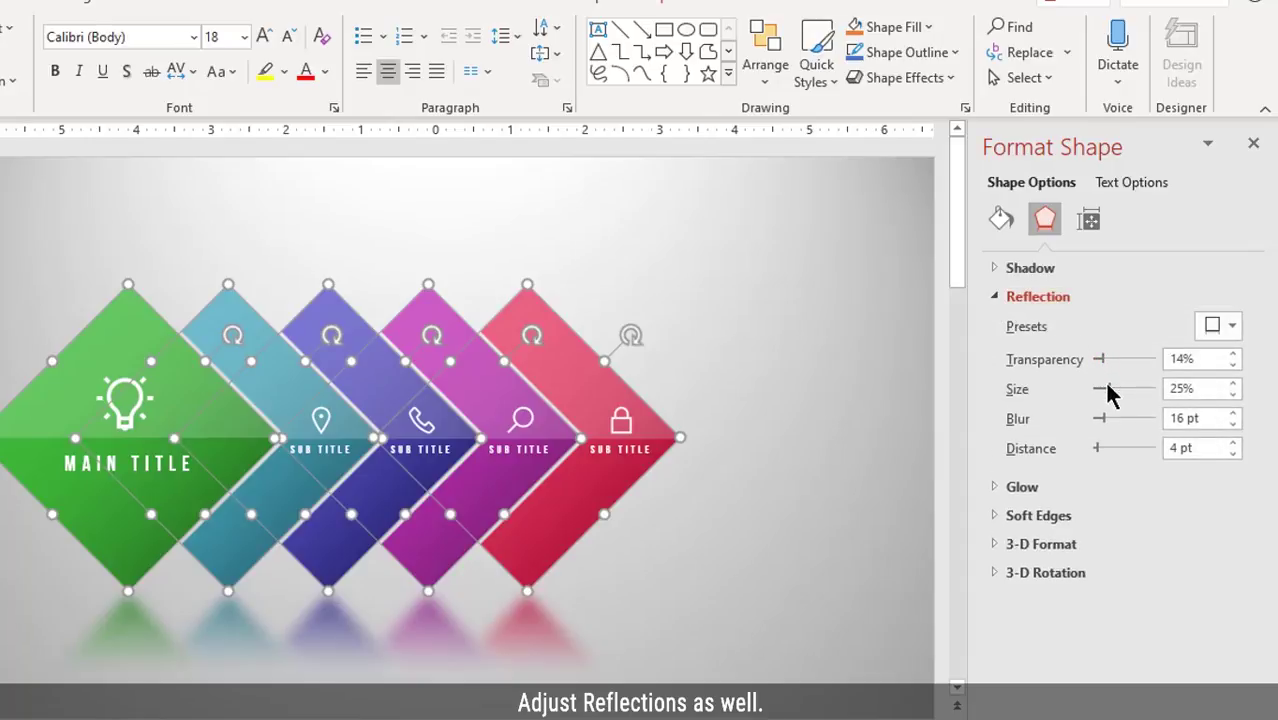
pyautogui.moveTo(1109, 388); pyautogui.dragTo(1105, 388)
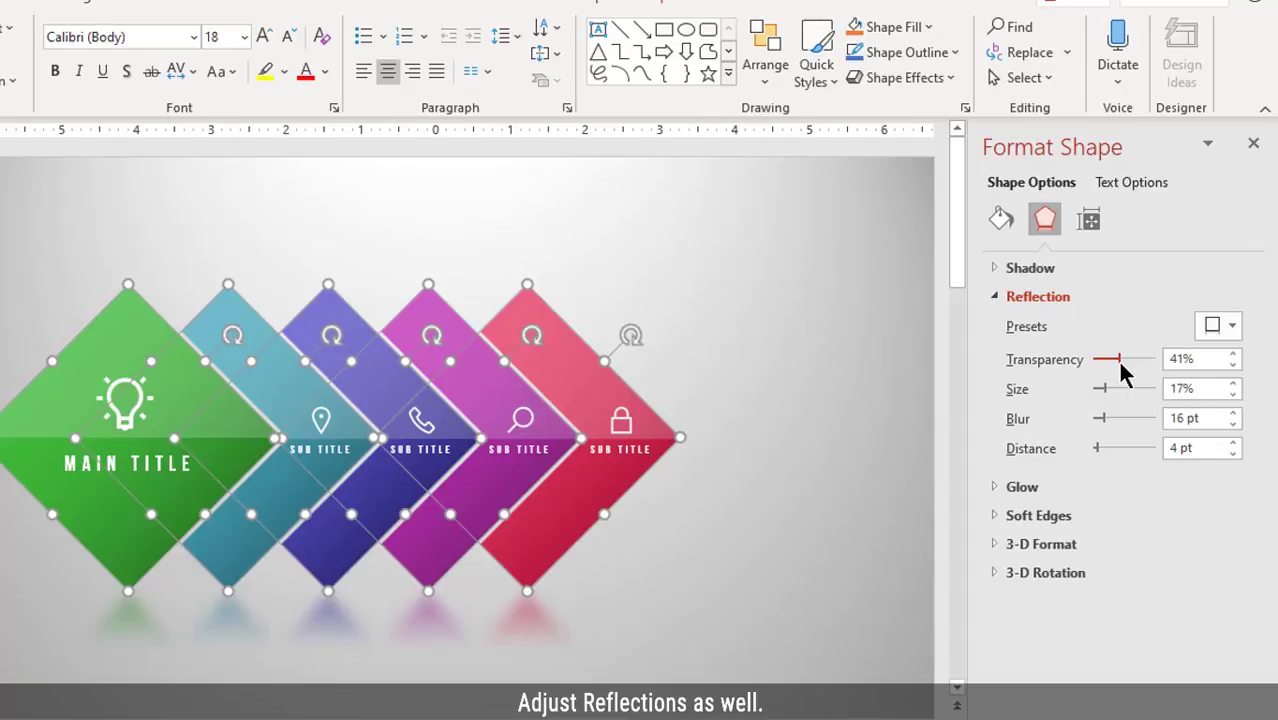
pyautogui.click(1253, 143)
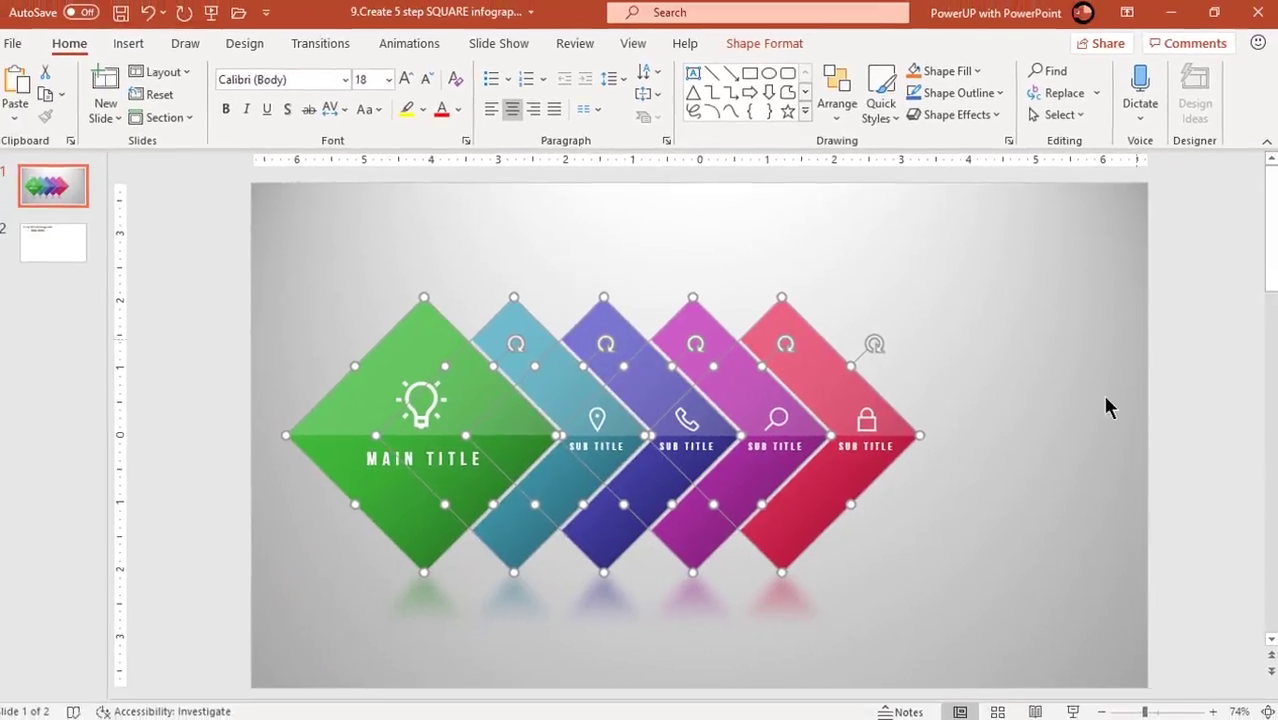
pyautogui.click(988, 590)
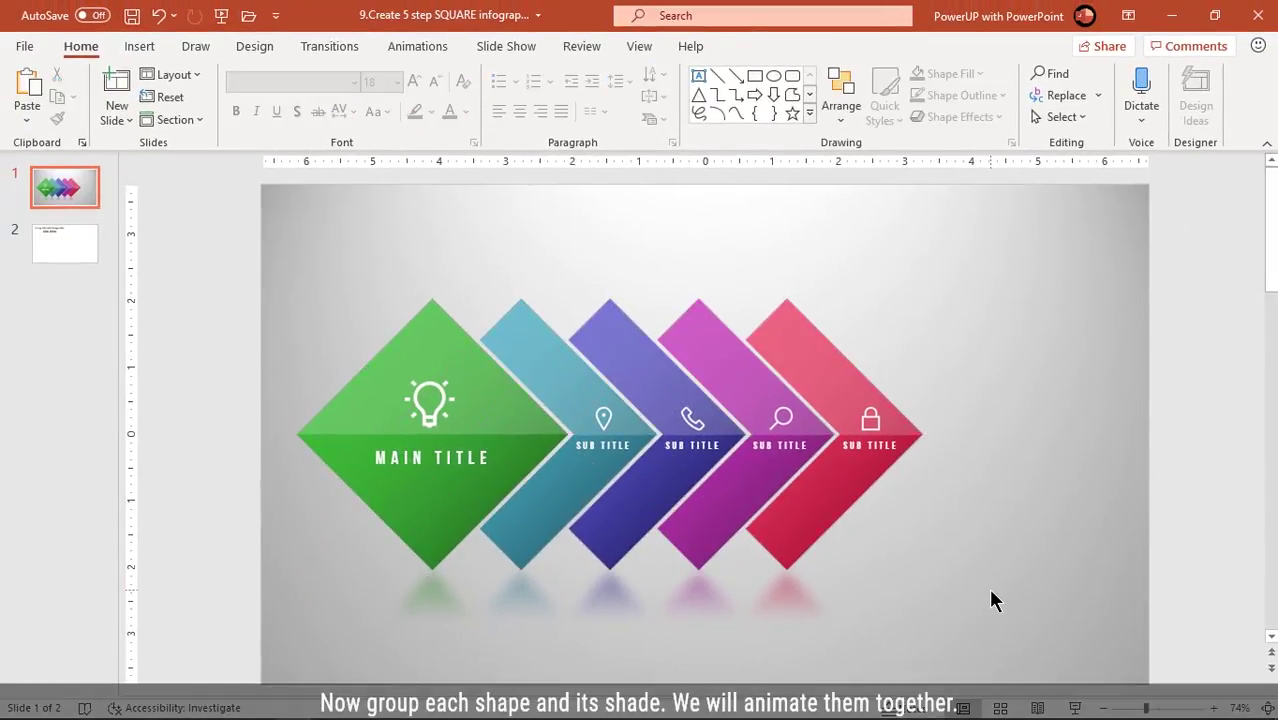
# Group the green diamond and the teal diamond each with its shade.
pyautogui.click(381, 368)
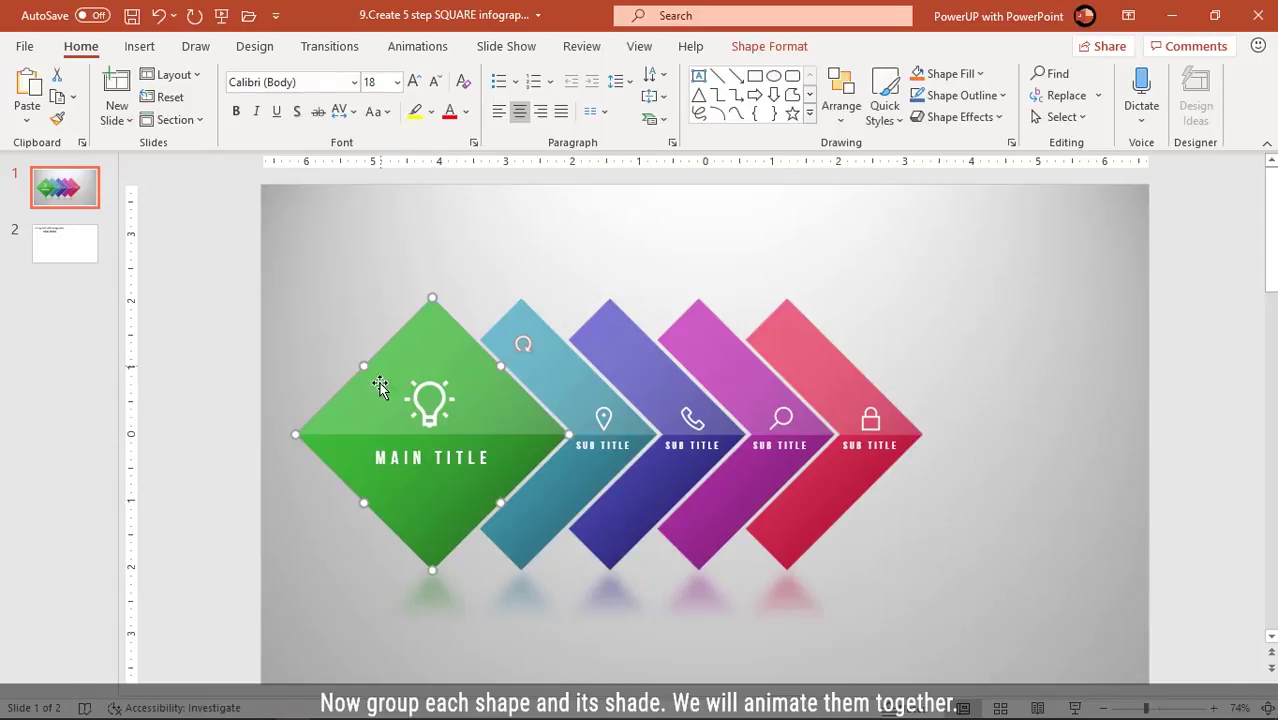
pyautogui.rightClick(432, 533)
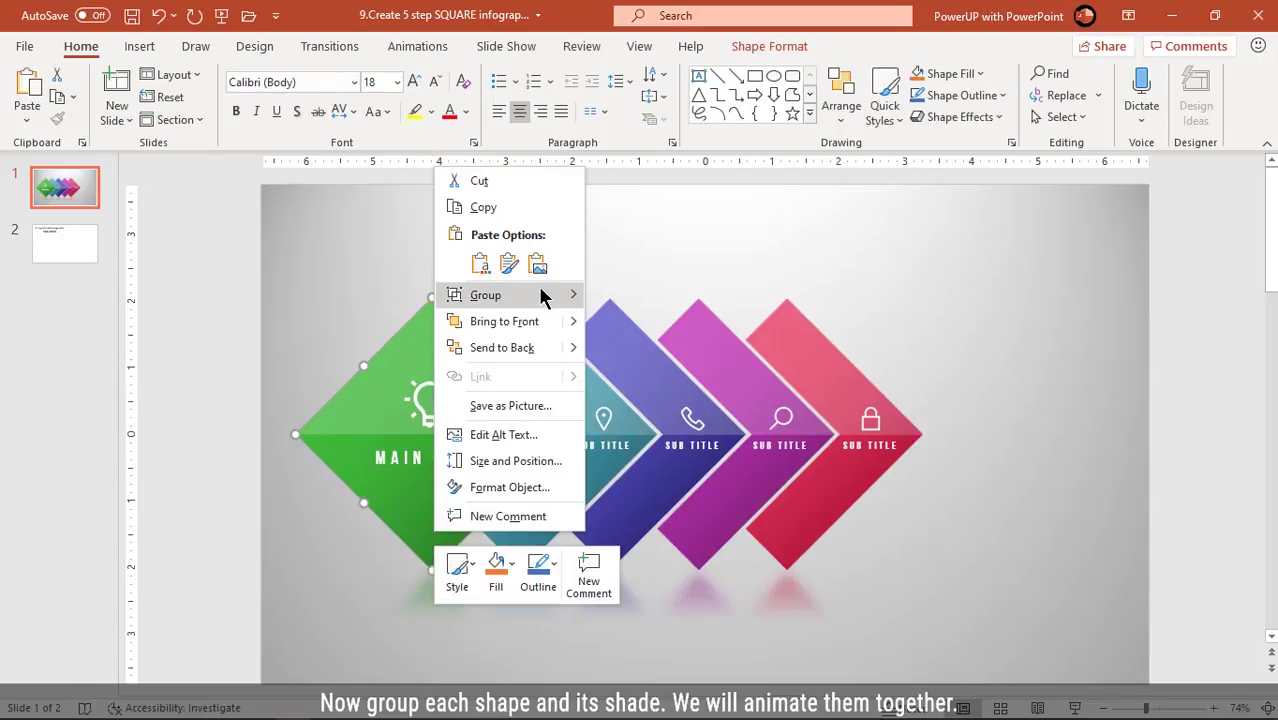
pyautogui.moveTo(570, 297)
pyautogui.click(615, 300)
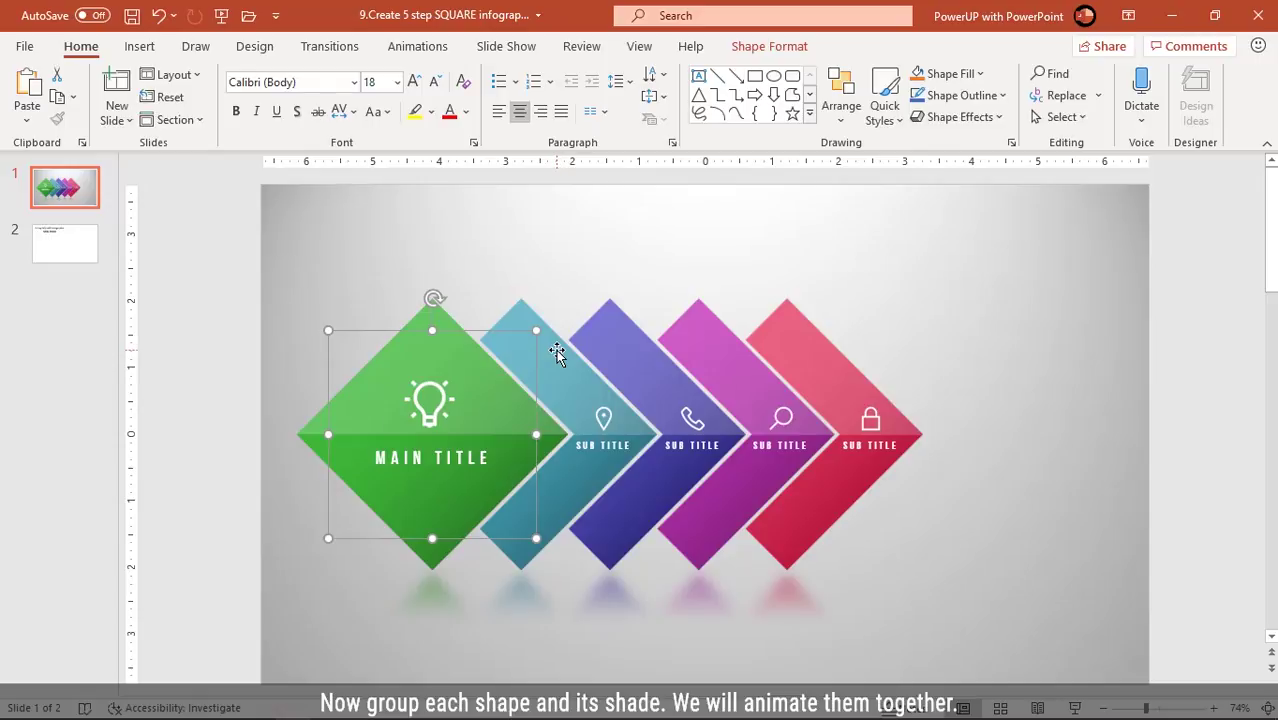
pyautogui.click(557, 354)
pyautogui.keyDown('shift'); pyautogui.click(535, 540); pyautogui.keyUp('shift')
pyautogui.rightClick(534, 540)
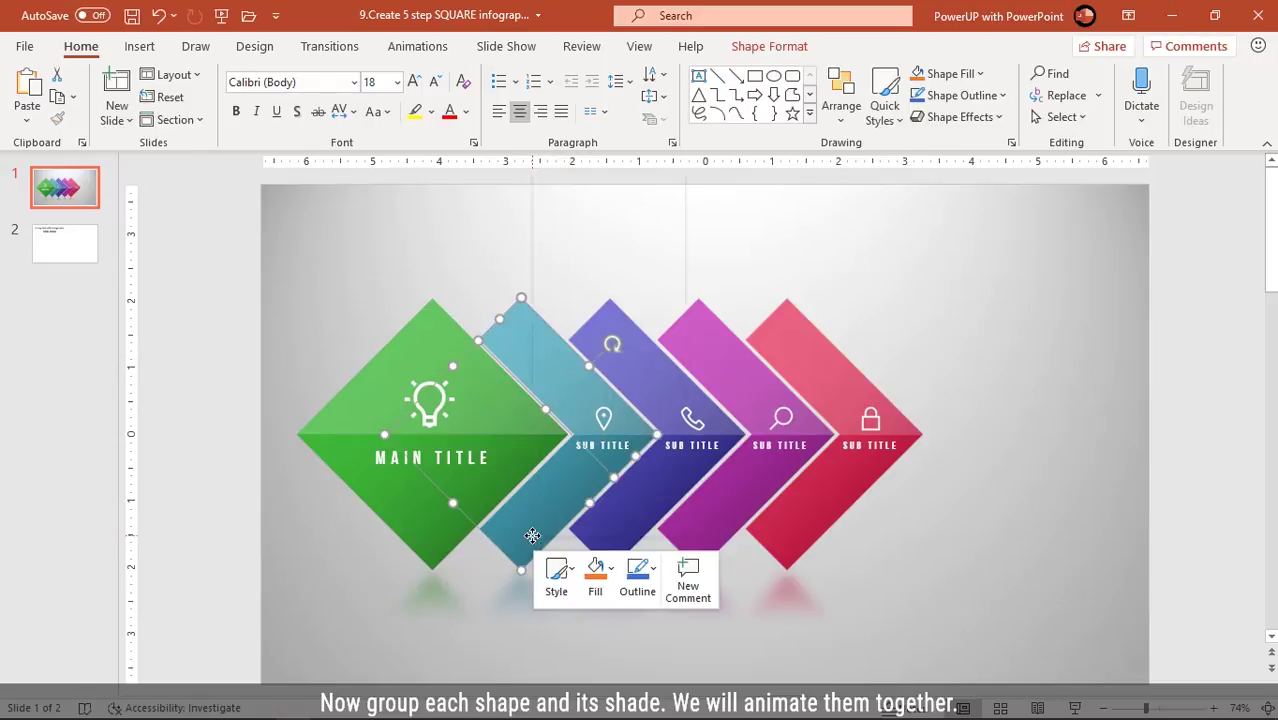
pyautogui.moveTo(615, 310)
pyautogui.click(722, 300)
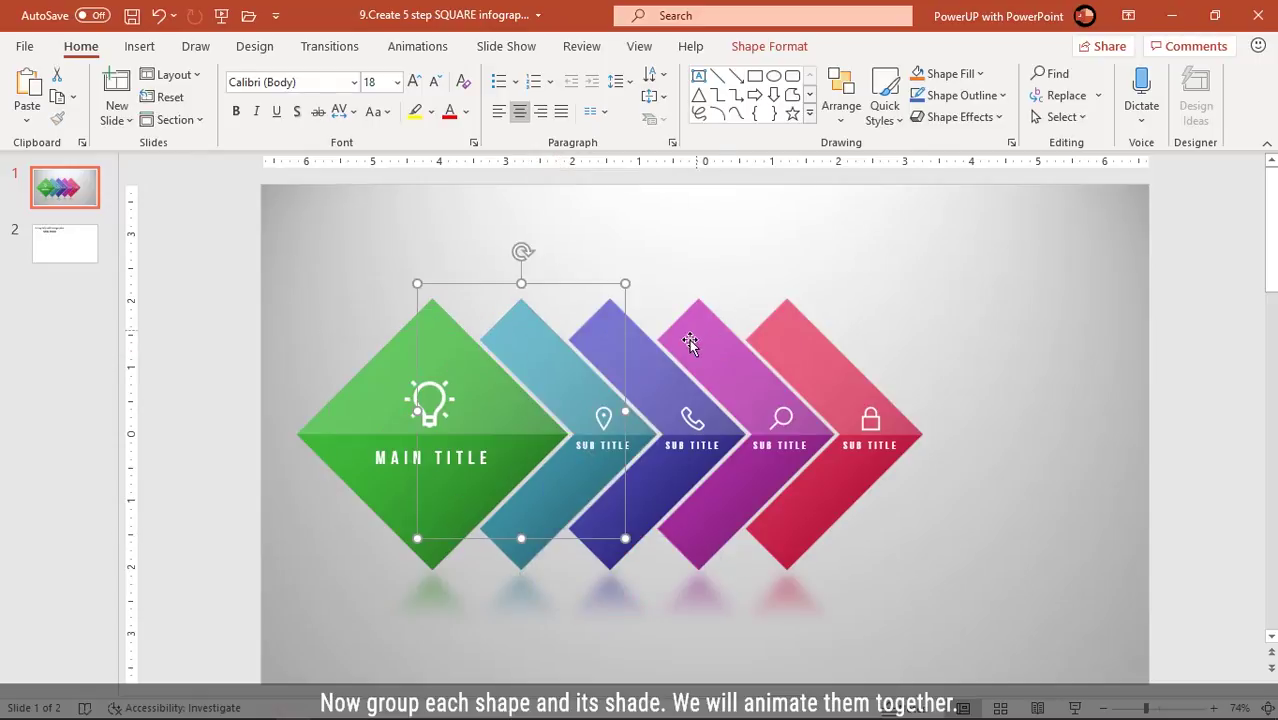
# Group the purple diamond and the magenta diamond each with its shade.
pyautogui.click(667, 367)
pyautogui.keyDown('shift'); pyautogui.click(614, 511); pyautogui.keyUp('shift')
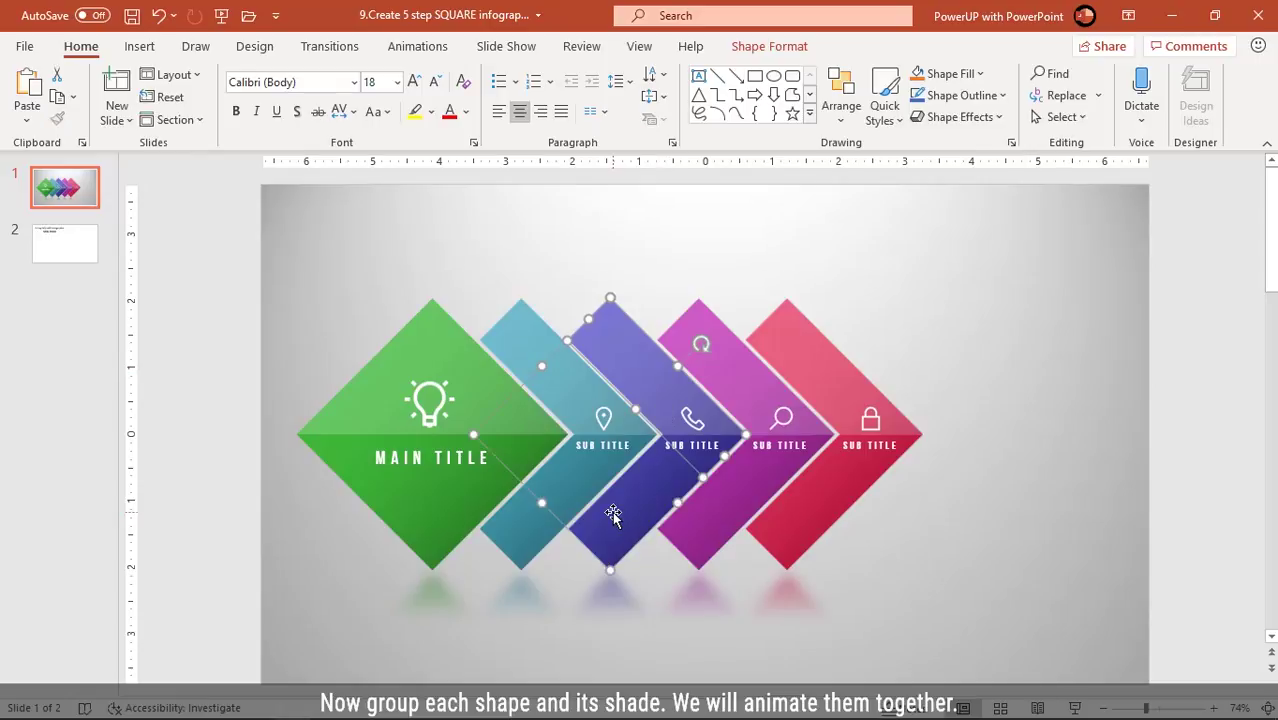
pyautogui.rightClick(614, 511)
pyautogui.moveTo(753, 280)
pyautogui.click(800, 276)
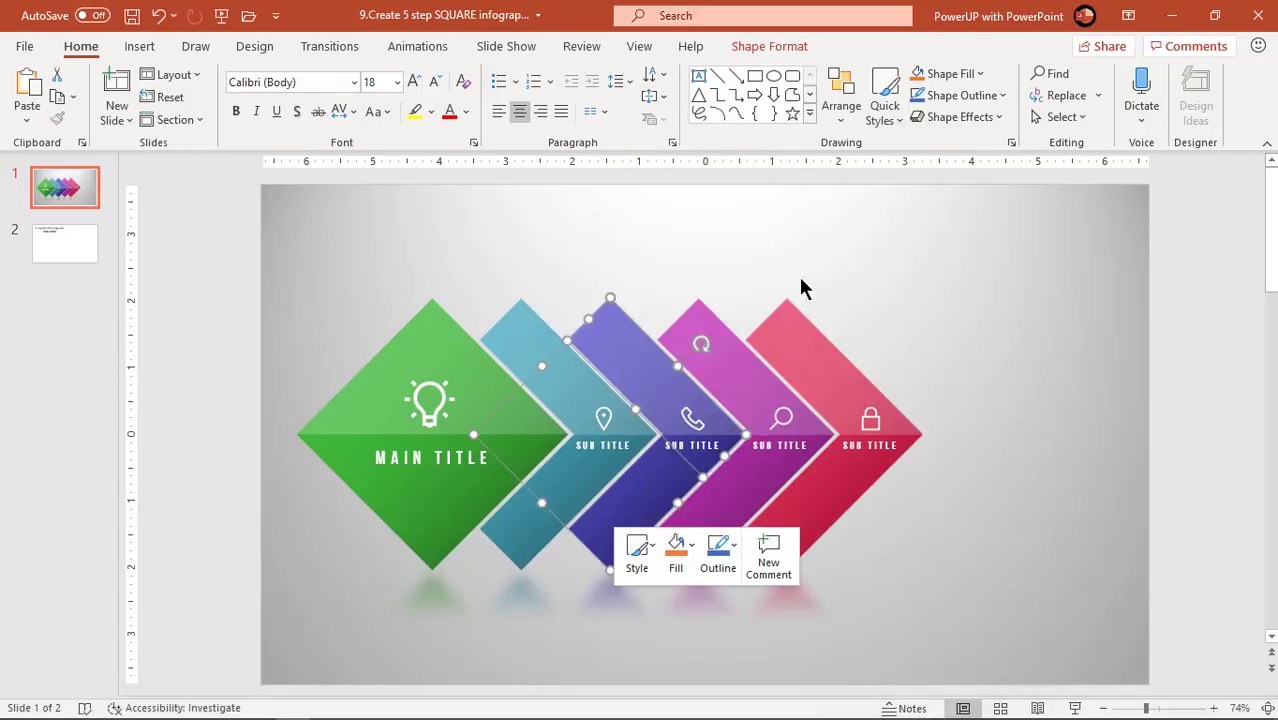
pyautogui.click(747, 356)
pyautogui.keyDown('shift'); pyautogui.click(720, 505); pyautogui.keyUp('shift')
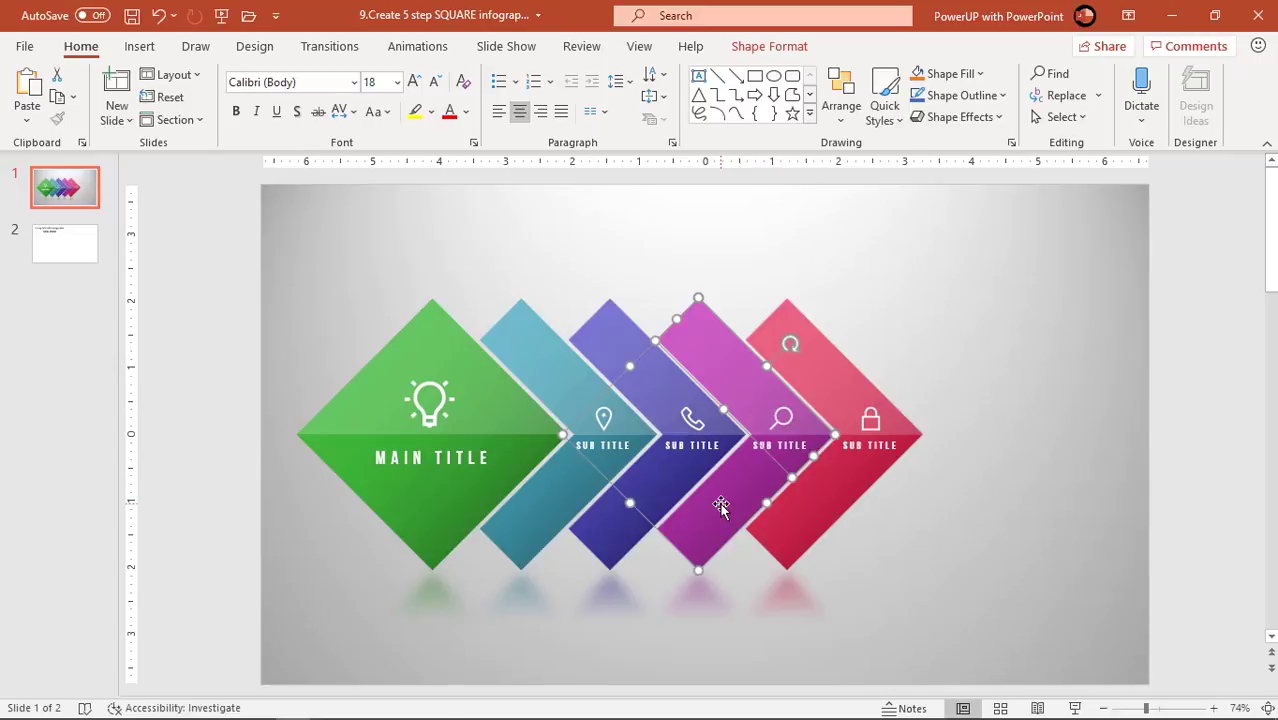
pyautogui.rightClick(720, 505)
pyautogui.moveTo(810, 277)
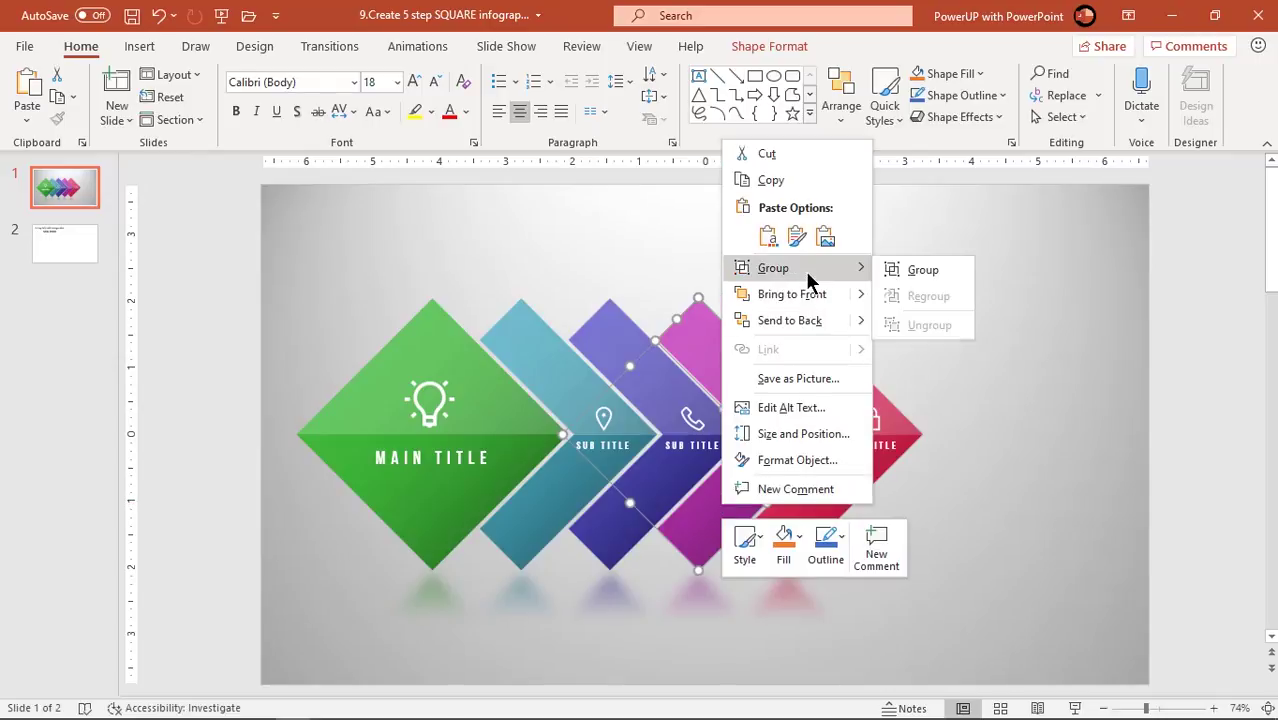
pyautogui.click(922, 268)
# Group the red diamond's upper and lower shapes into one object.
pyautogui.click(841, 372)
pyautogui.keyDown('shift'); pyautogui.click(790, 535); pyautogui.keyUp('shift')
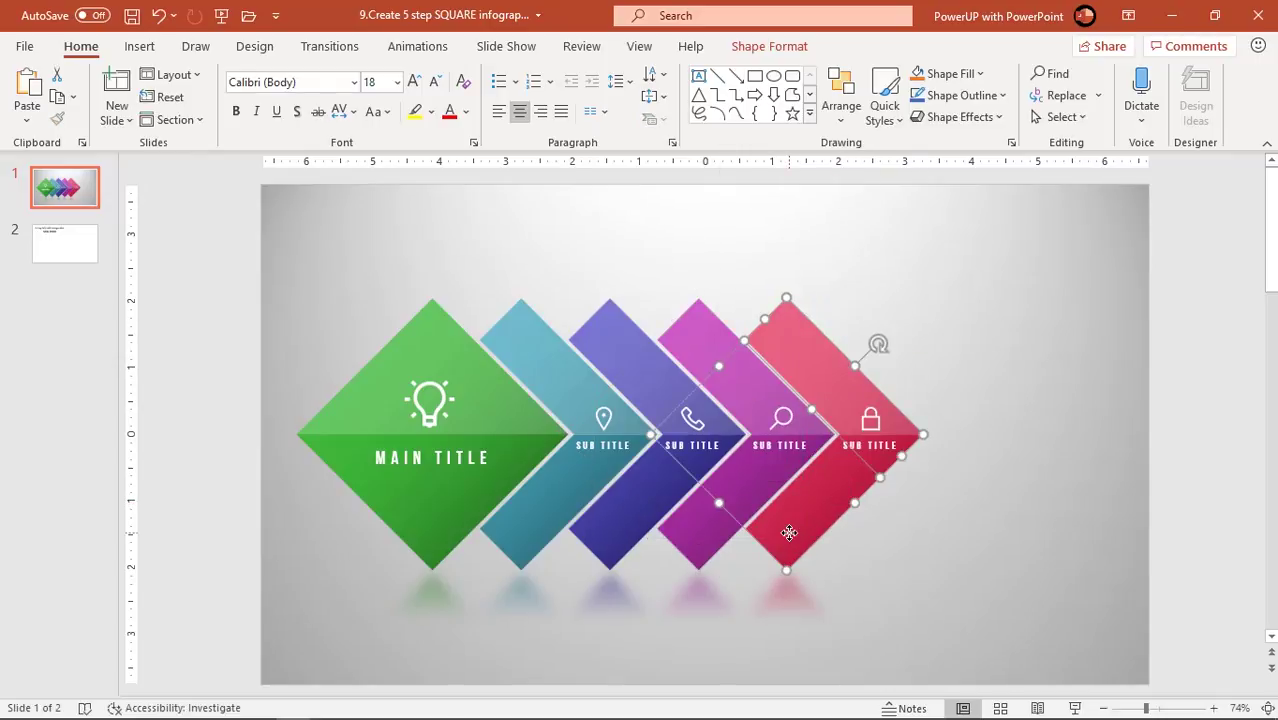
pyautogui.rightClick(790, 535)
pyautogui.moveTo(870, 299)
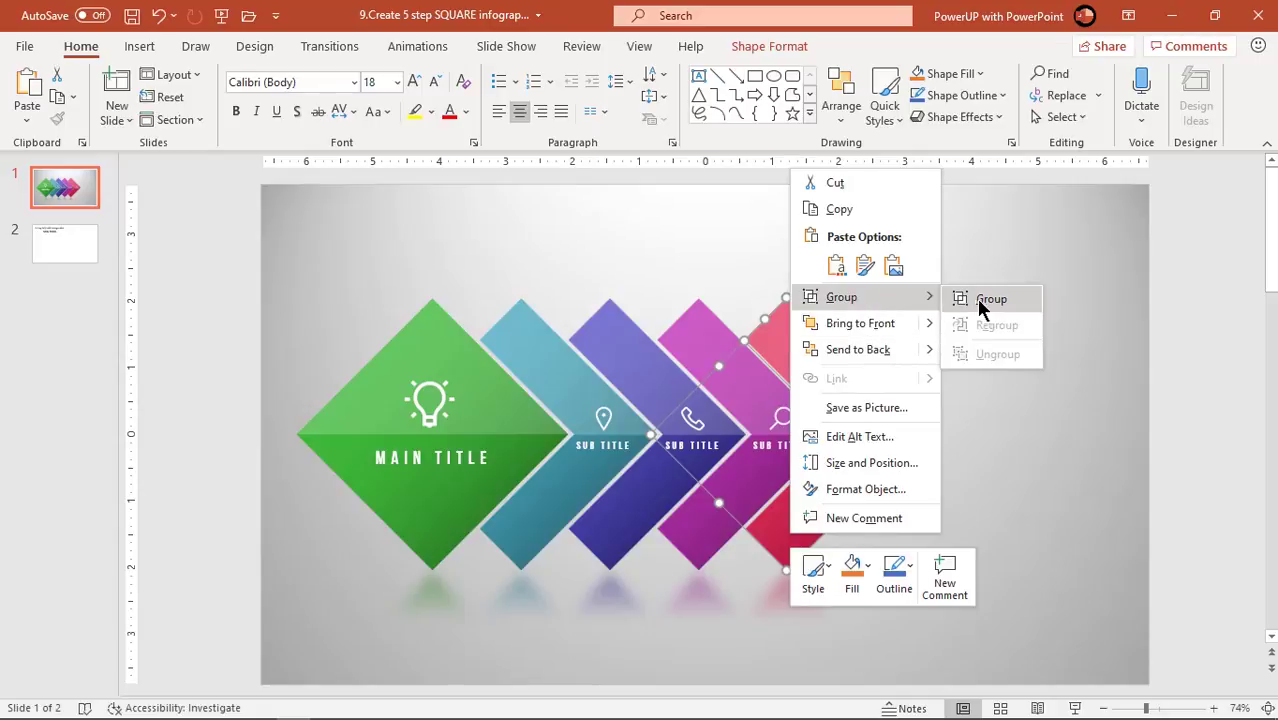
pyautogui.click(977, 297)
pyautogui.click(1045, 376)
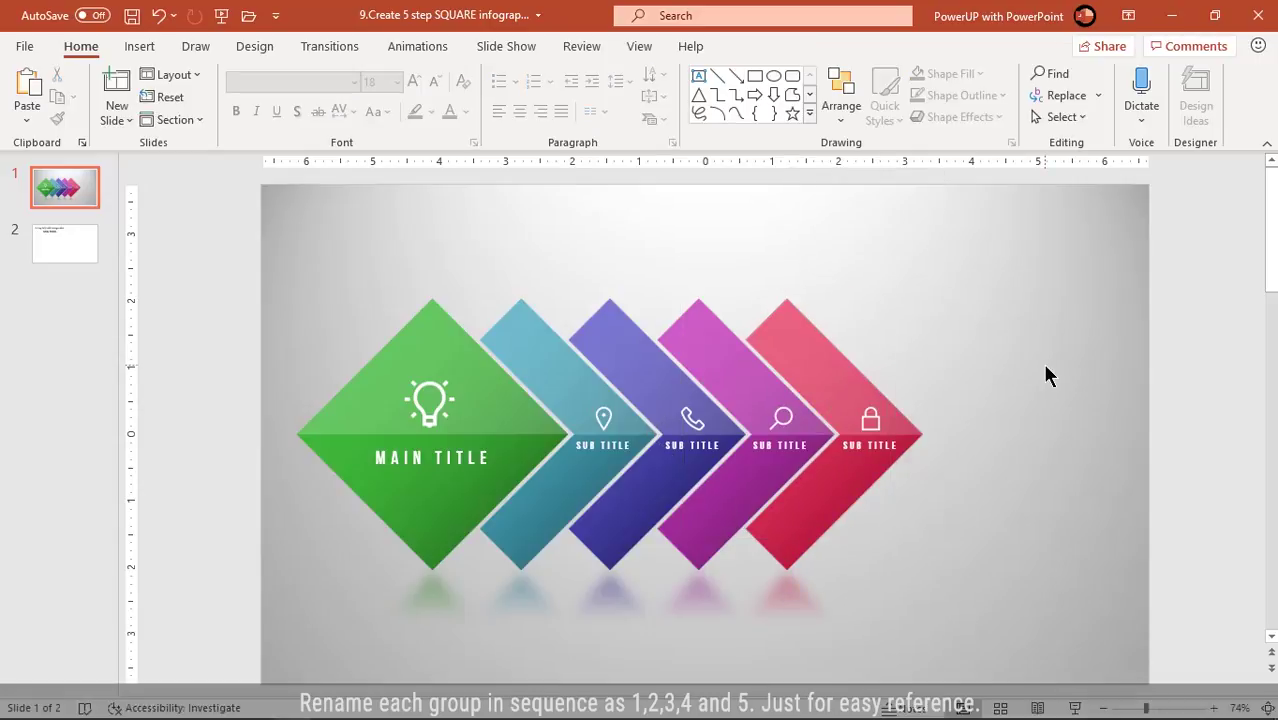
# In the Selection Pane, rename the green group to 1 and the teal group to 2.
pyautogui.click(535, 434)
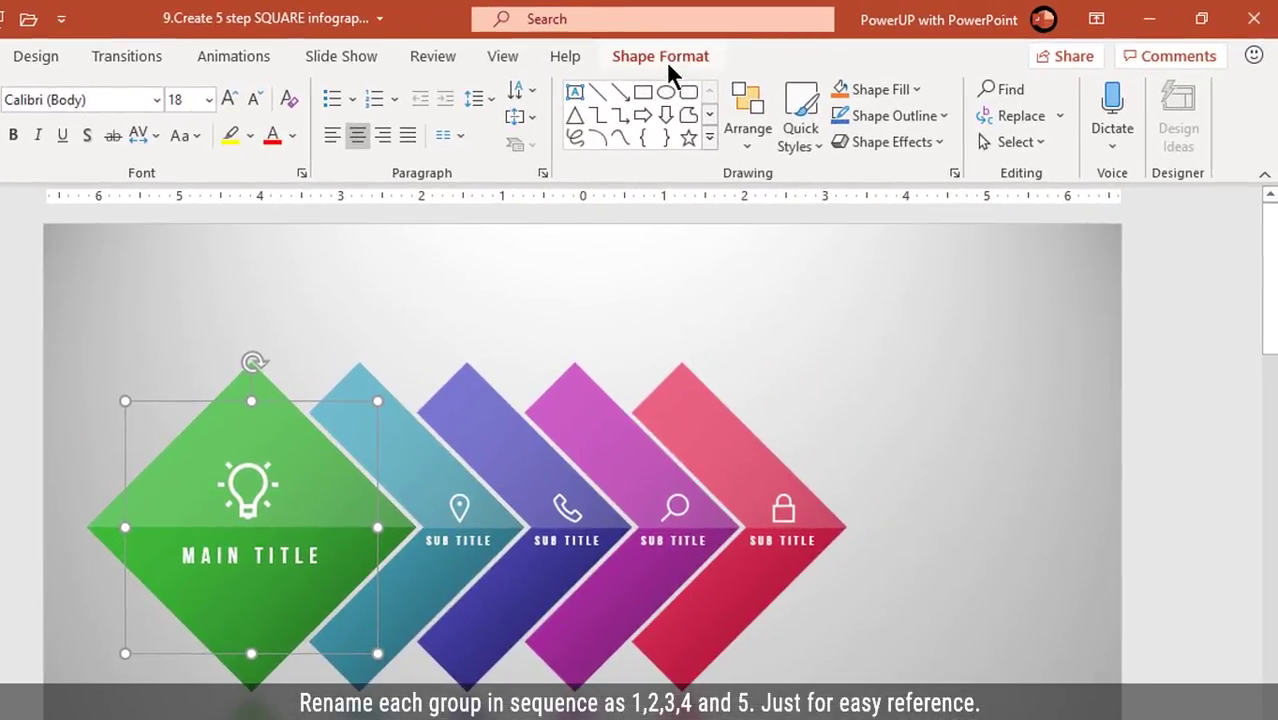
pyautogui.click(663, 58)
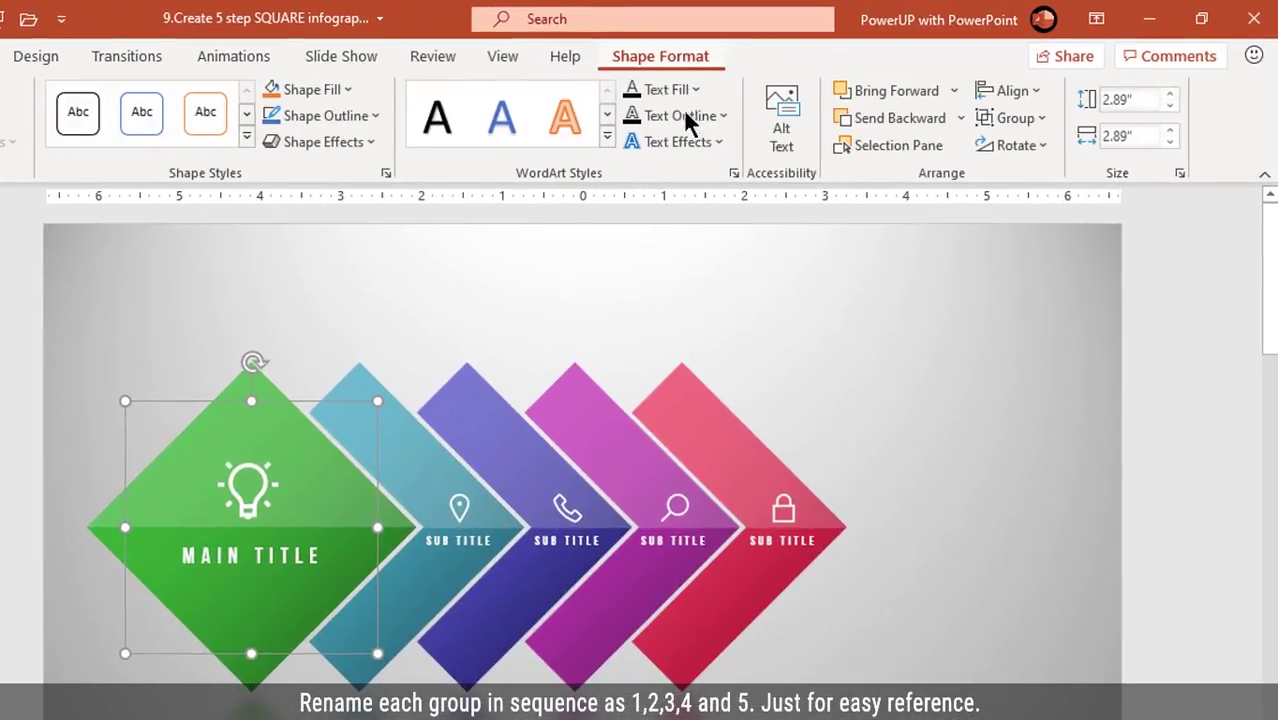
pyautogui.click(872, 148)
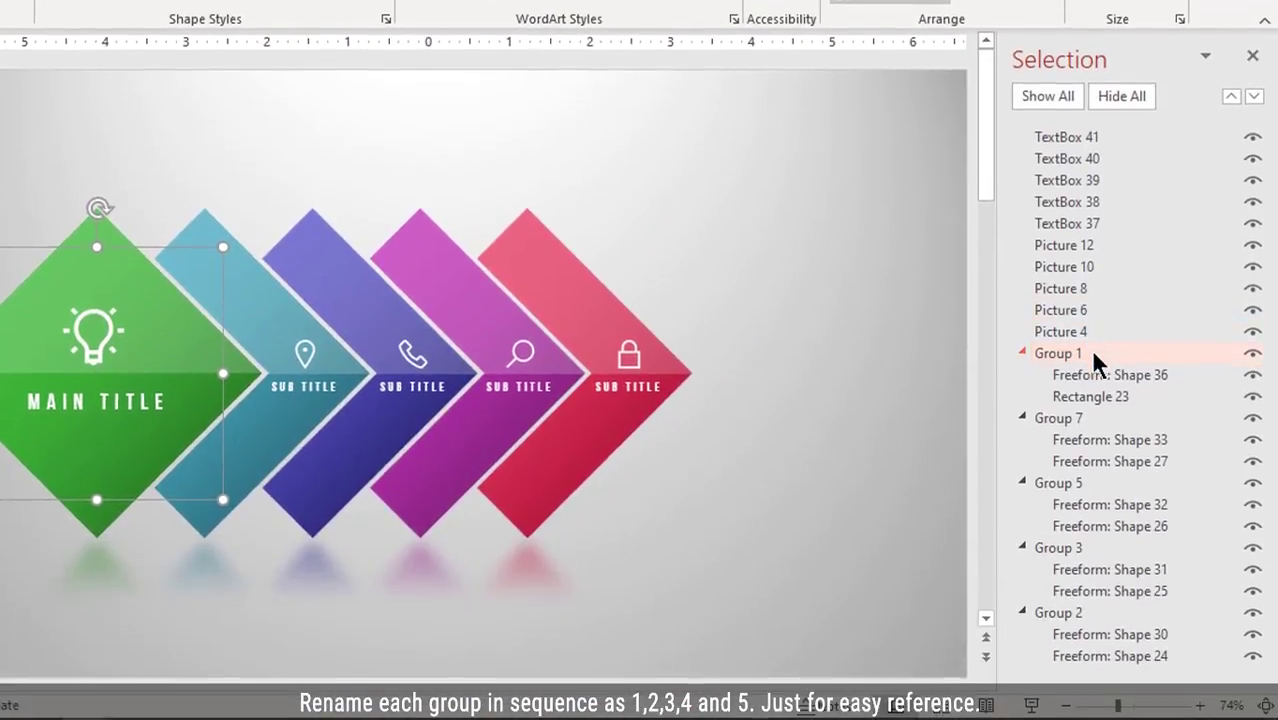
pyautogui.doubleClick(1112, 507)
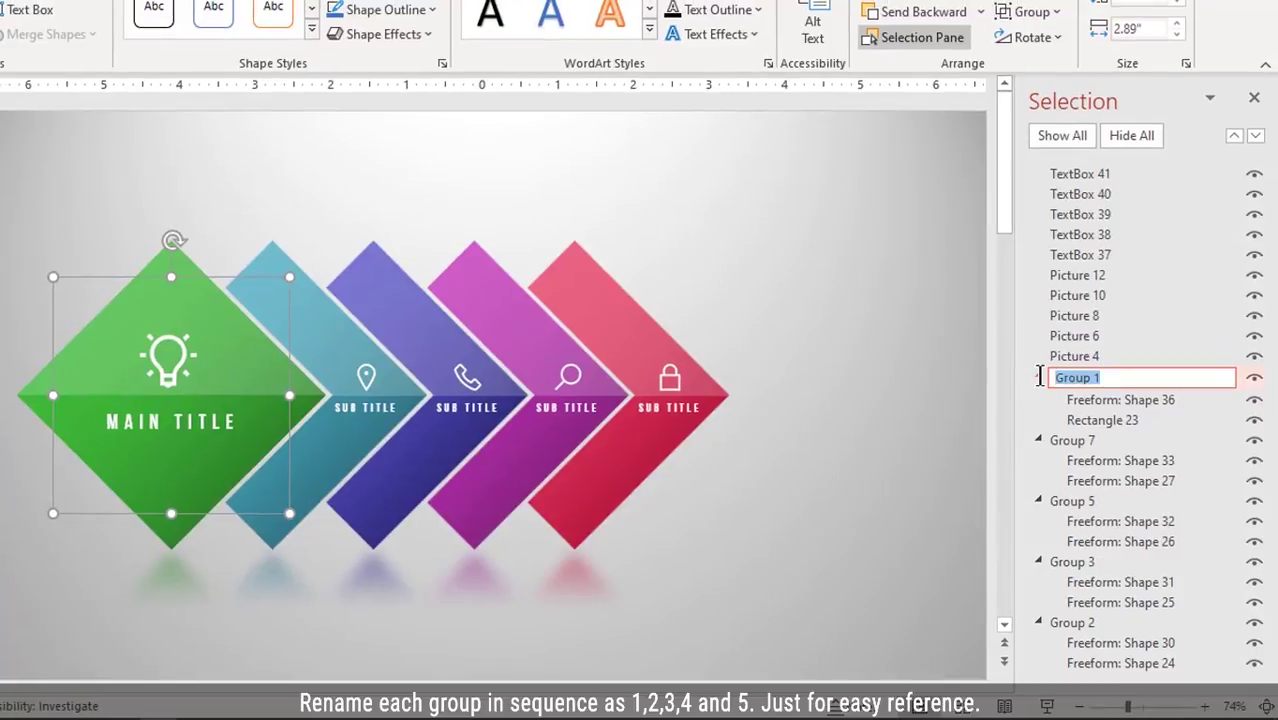
pyautogui.write('1')
pyautogui.press('Return')
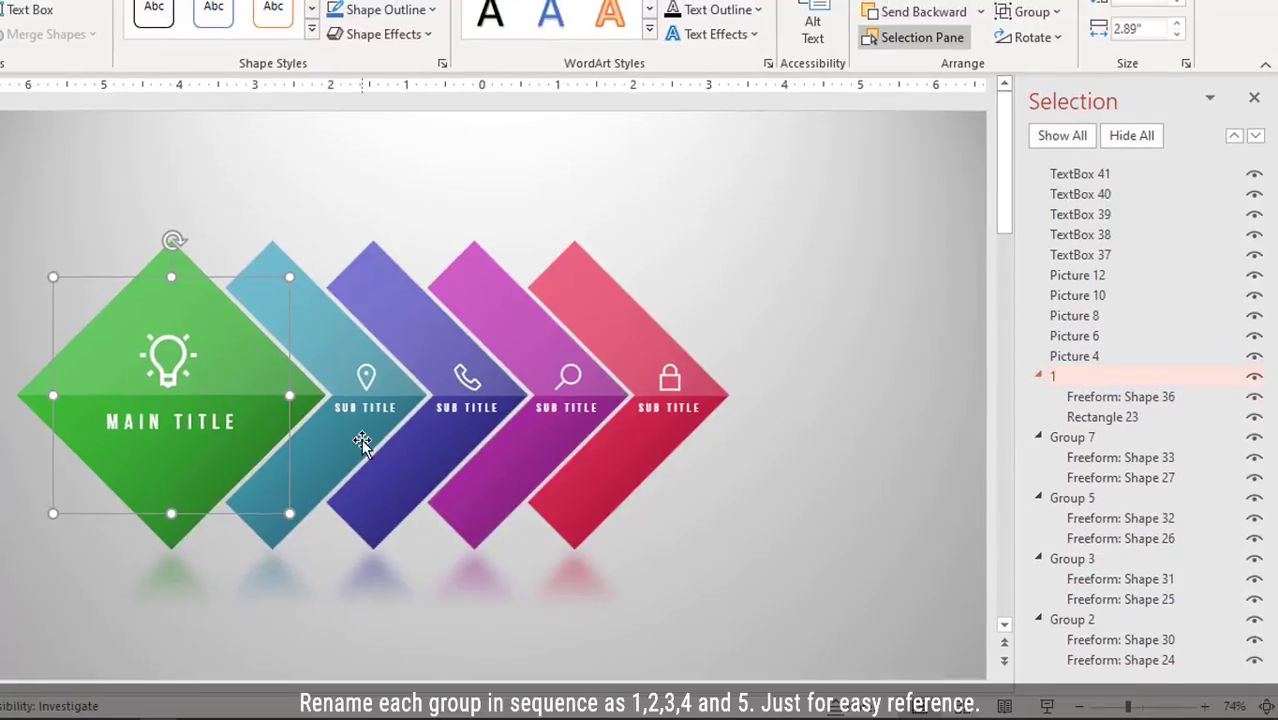
pyautogui.click(361, 439)
pyautogui.doubleClick(1112, 619)
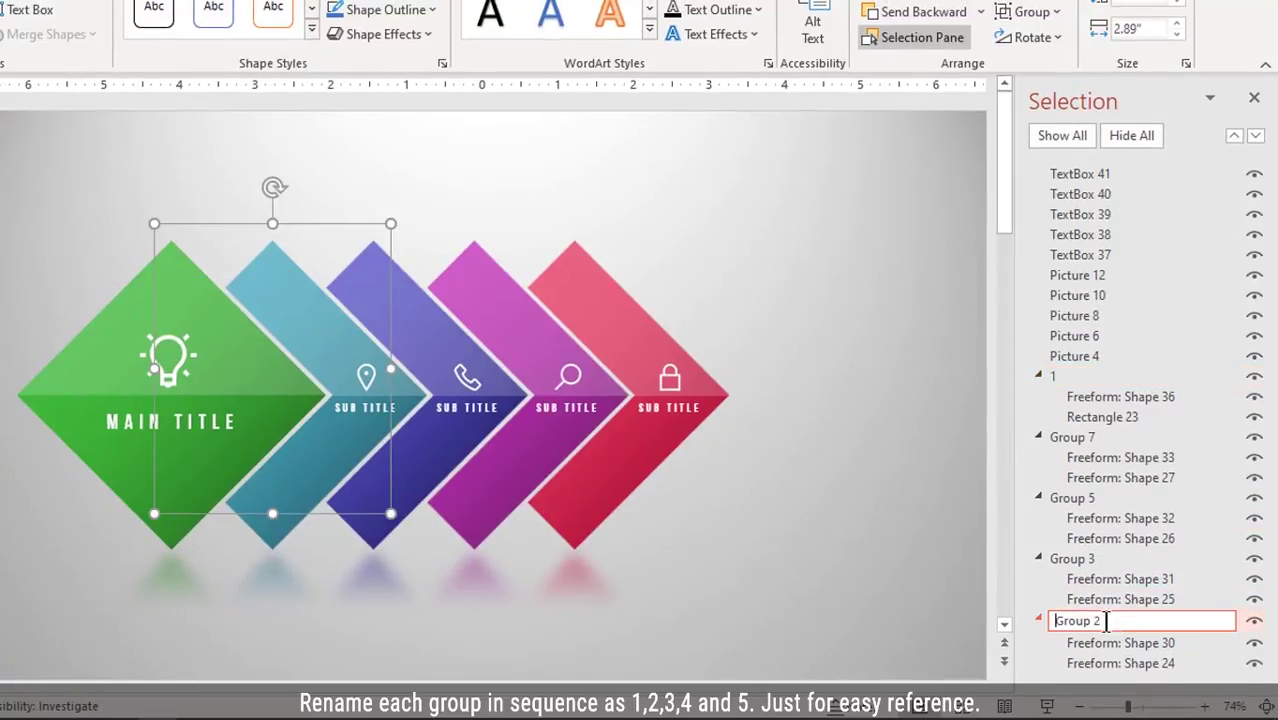
pyautogui.write('2')
pyautogui.press('Return')
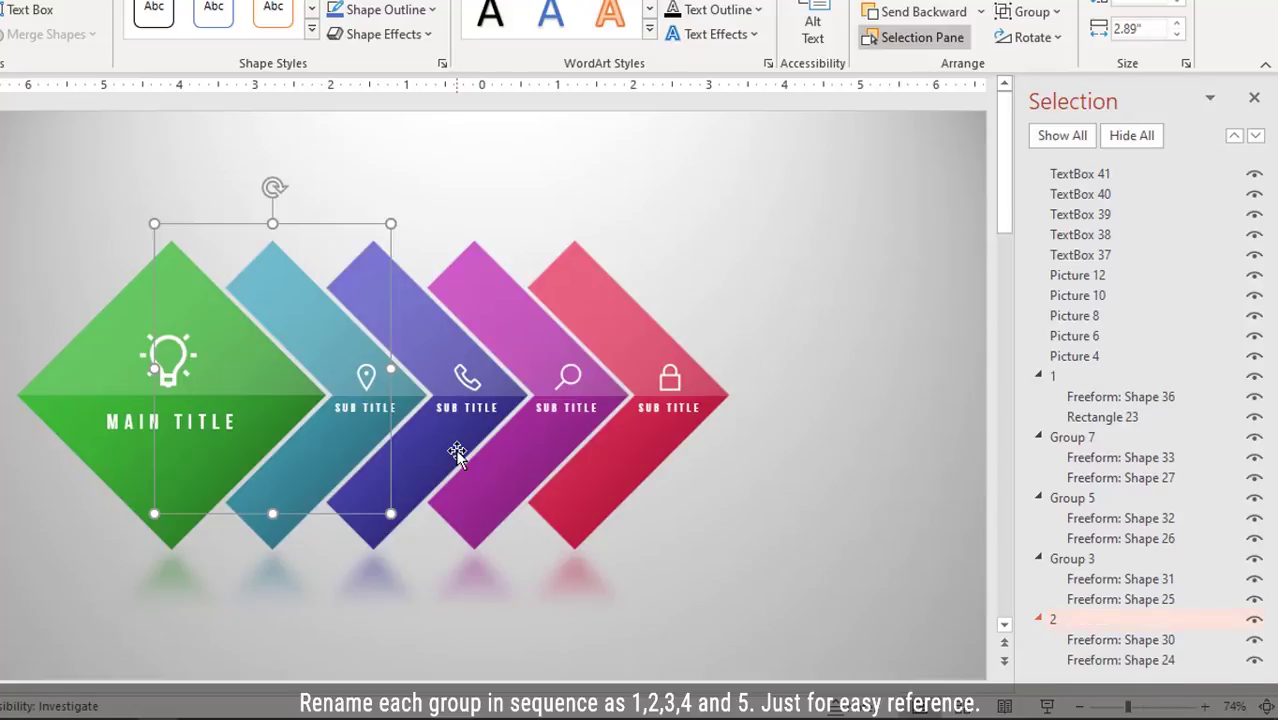
# Rename the purple, magenta and red groups to 3, 4 and 5.
pyautogui.click(456, 452)
pyautogui.doubleClick(1090, 559)
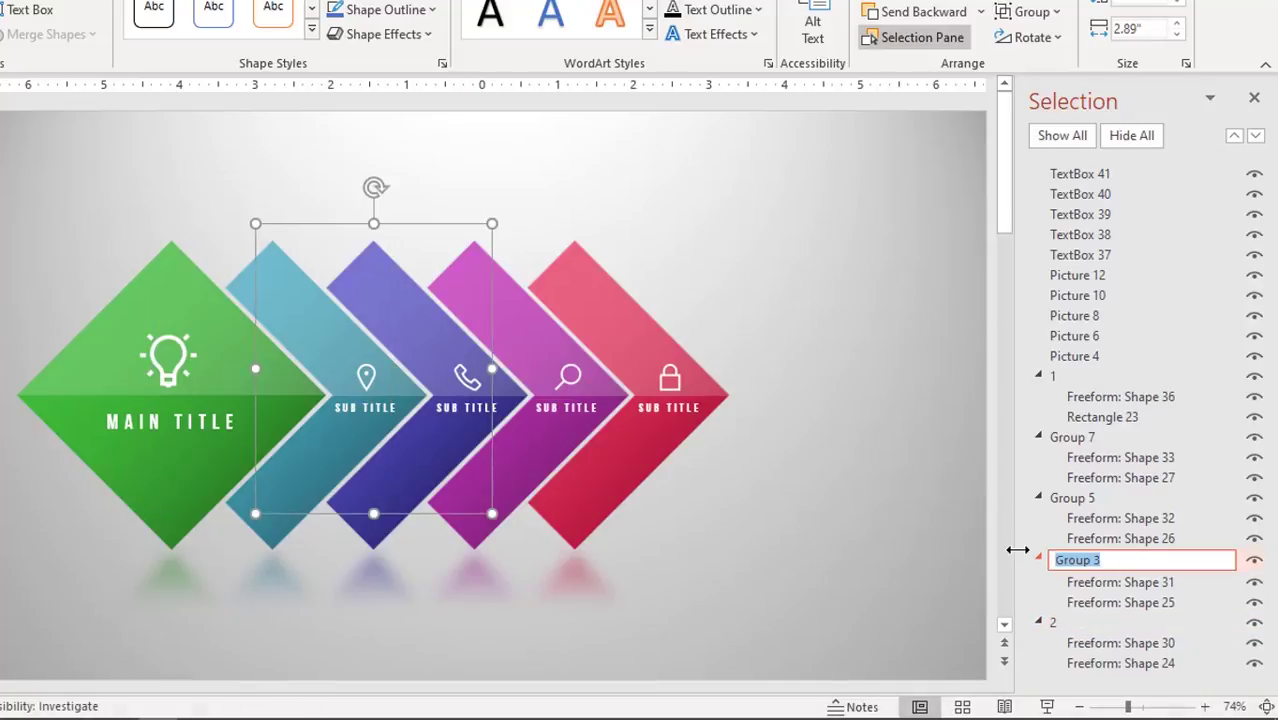
pyautogui.write('3')
pyautogui.press('Return')
pyautogui.click(545, 446)
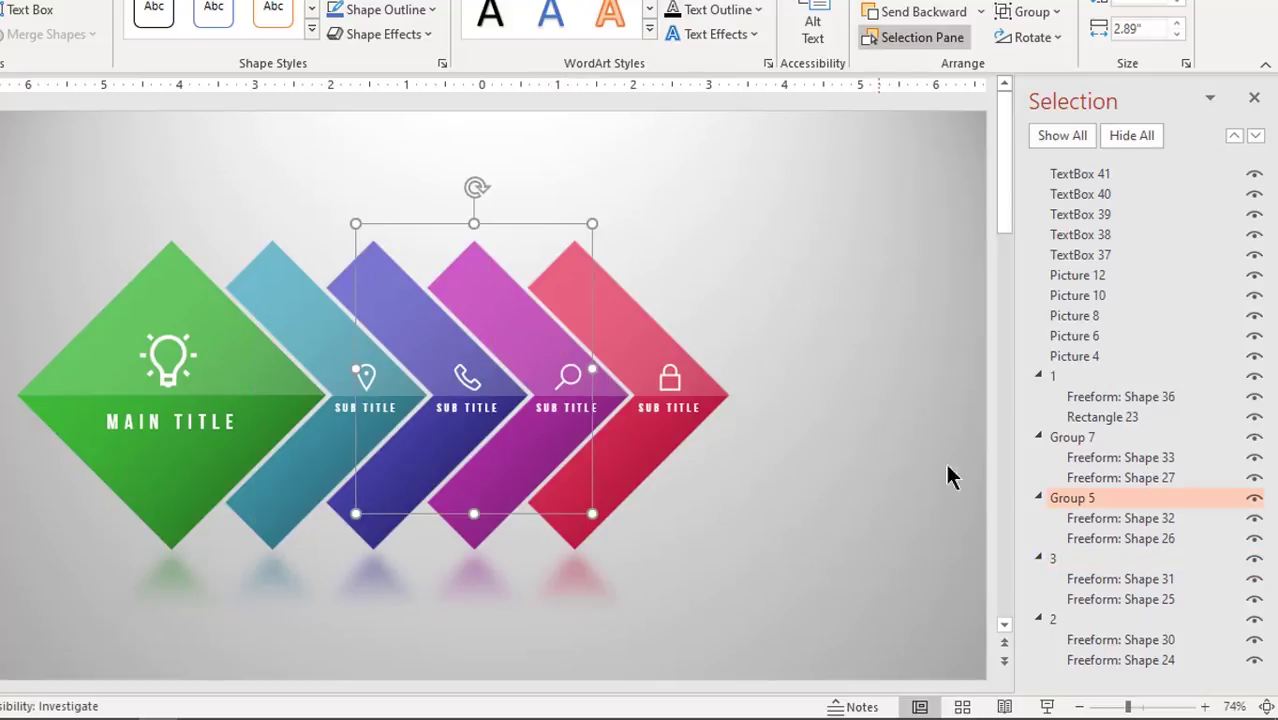
pyautogui.doubleClick(1109, 500)
pyautogui.write('4')
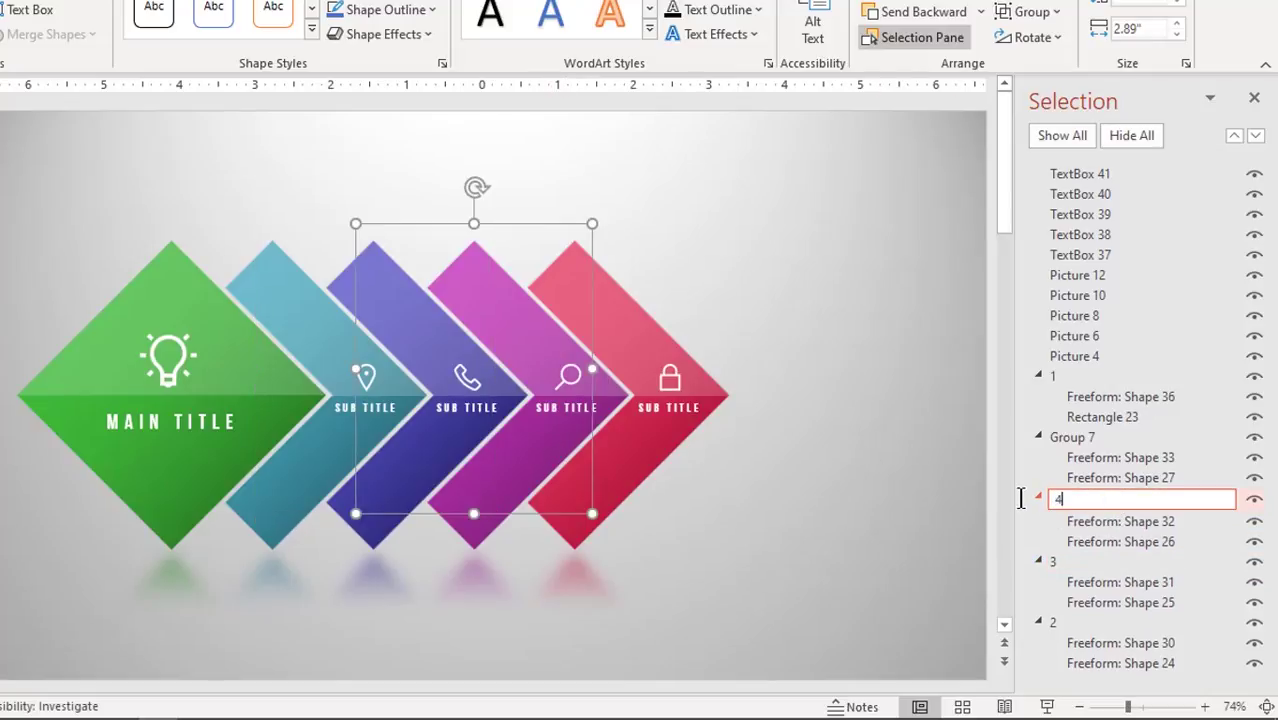
pyautogui.press('Return')
pyautogui.click(650, 455)
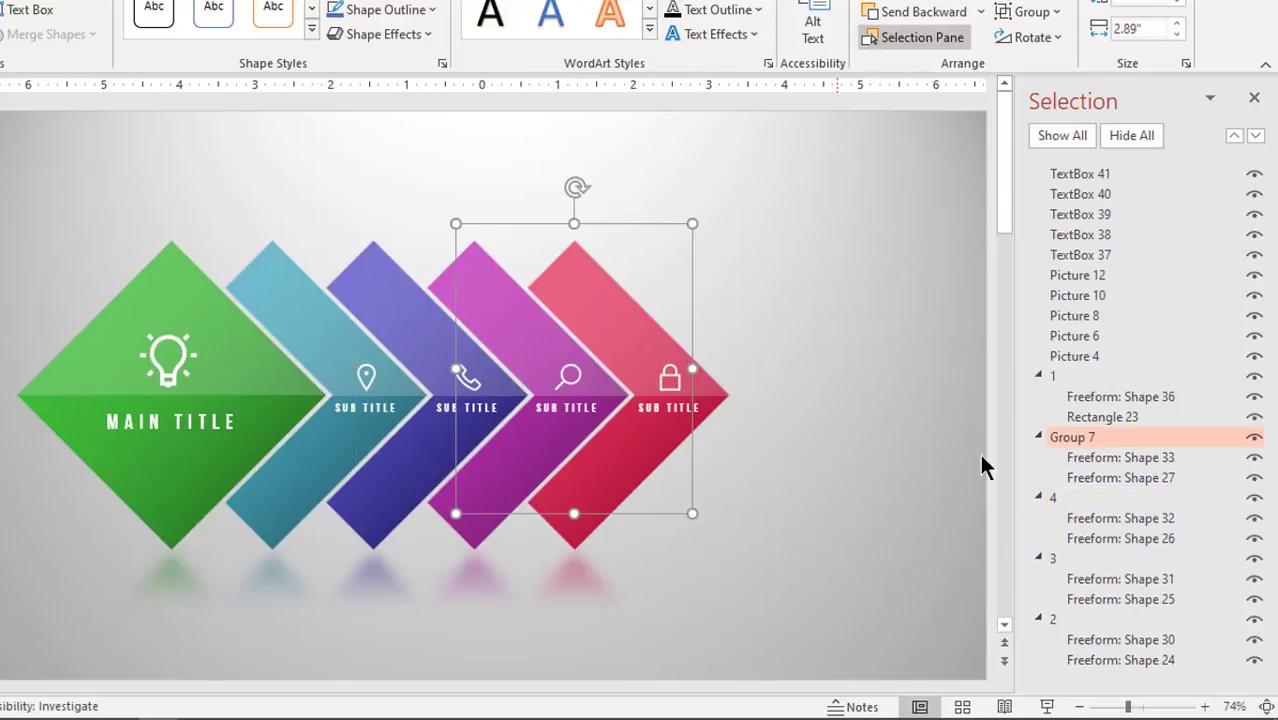
pyautogui.doubleClick(1100, 440)
pyautogui.write('5')
pyautogui.press('Return')
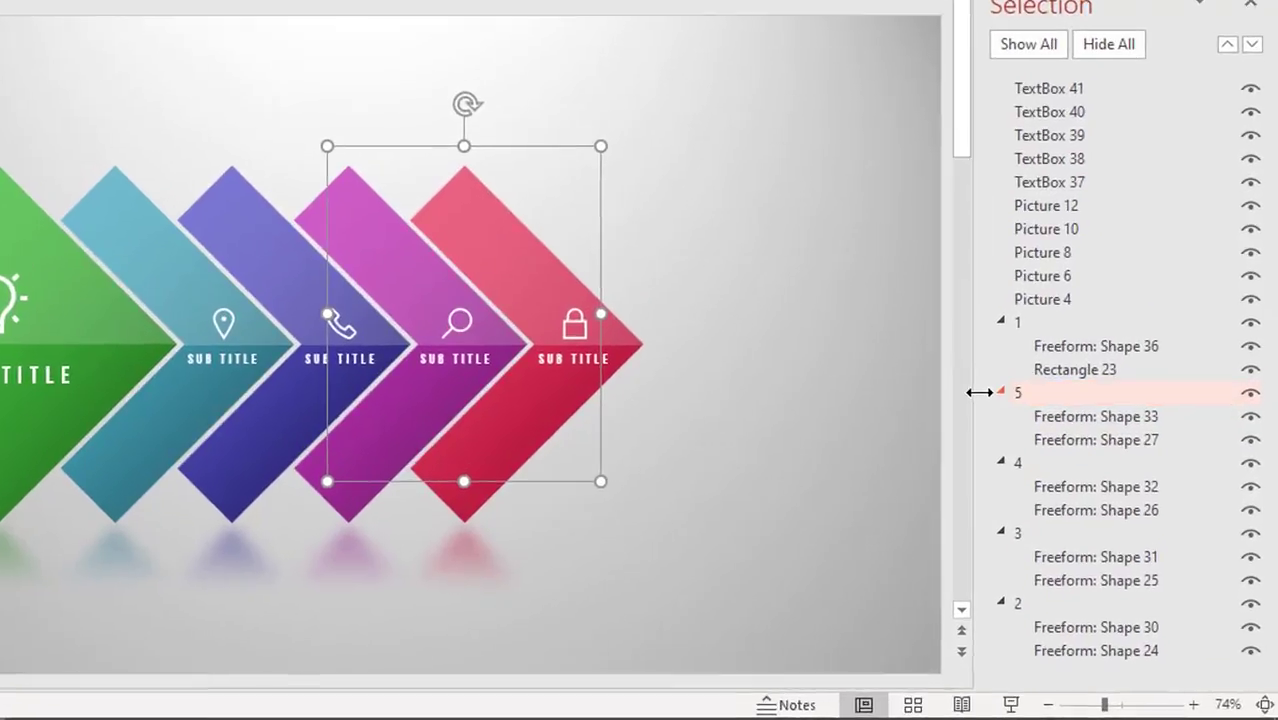
# Drag groups 2, 3 and 4 into numerical order below group 1.
pyautogui.click(1030, 596)
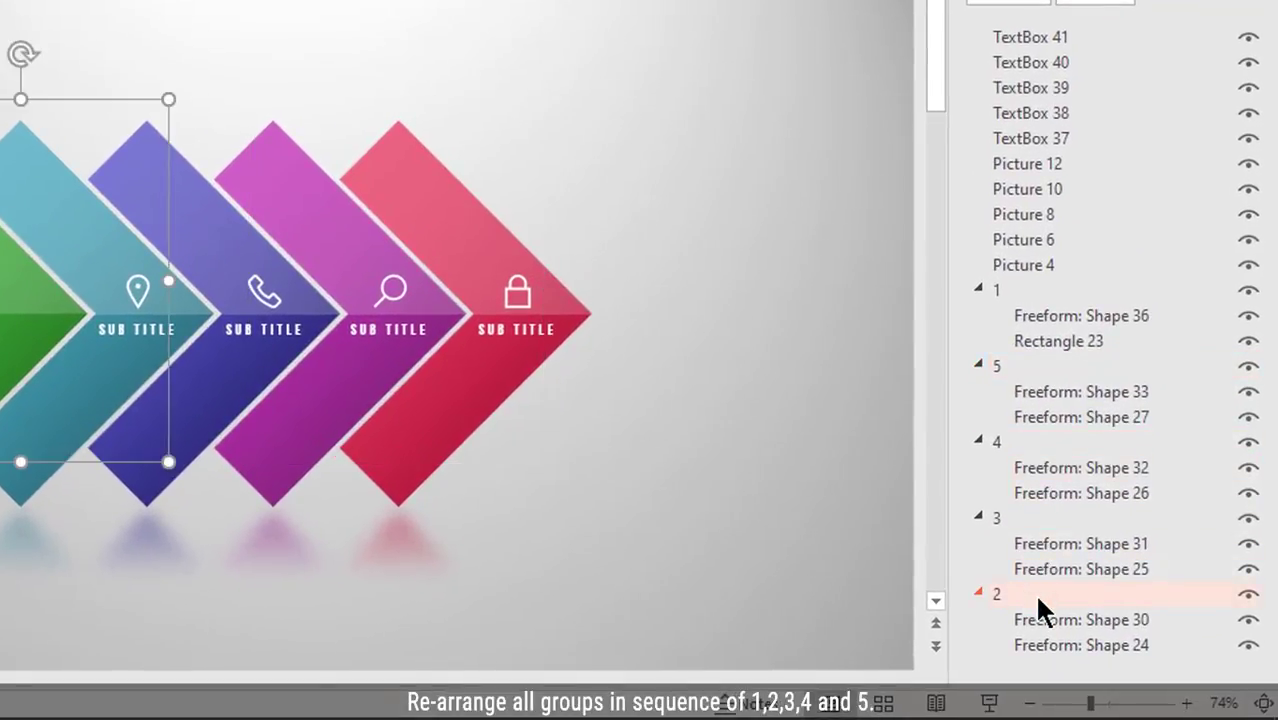
pyautogui.moveTo(1034, 594); pyautogui.dragTo(1046, 366)
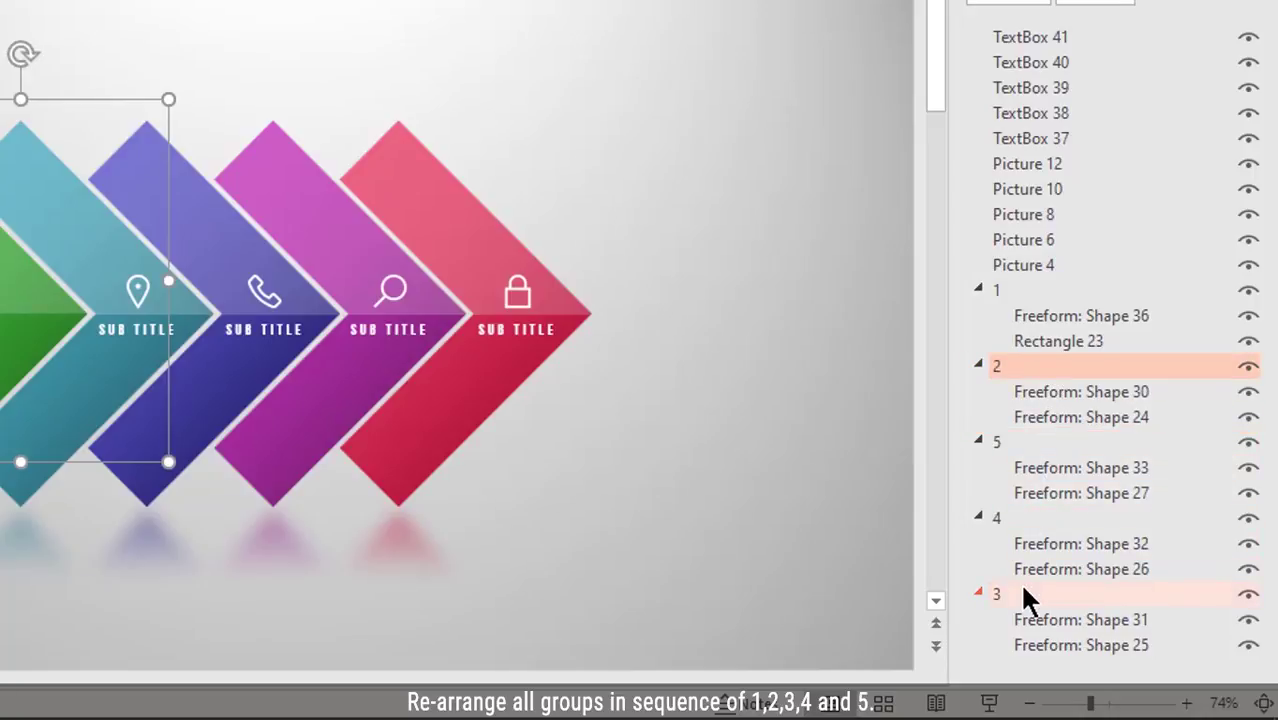
pyautogui.moveTo(1025, 596); pyautogui.dragTo(1036, 448)
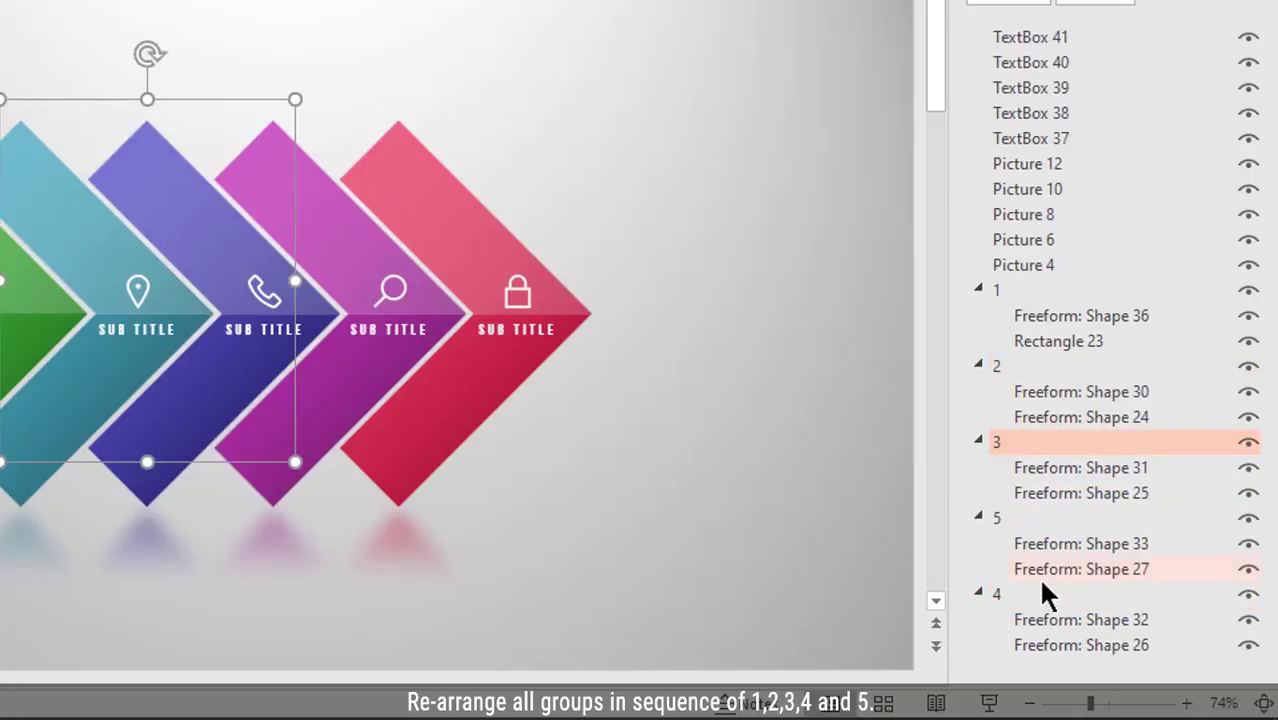
pyautogui.moveTo(1040, 592); pyautogui.dragTo(1035, 506)
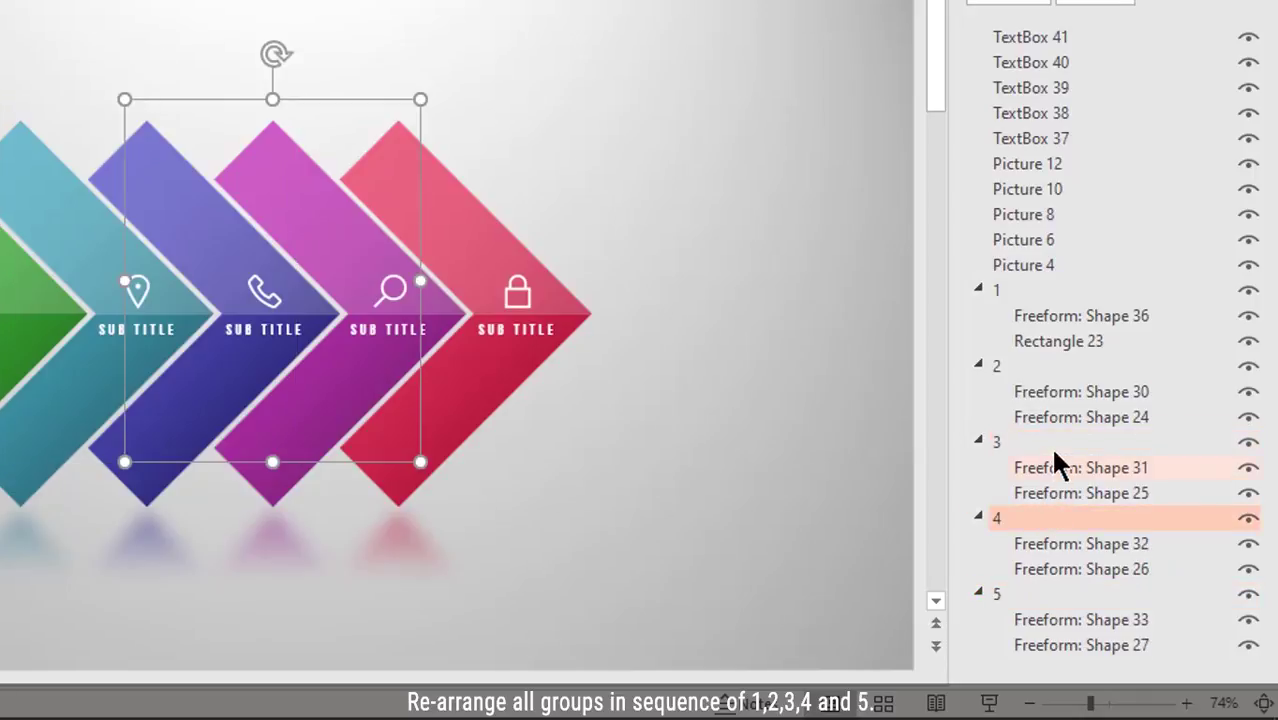
# Collapse the contents of groups 1 through 5 in the object list.
pyautogui.click(978, 289)
pyautogui.click(978, 314)
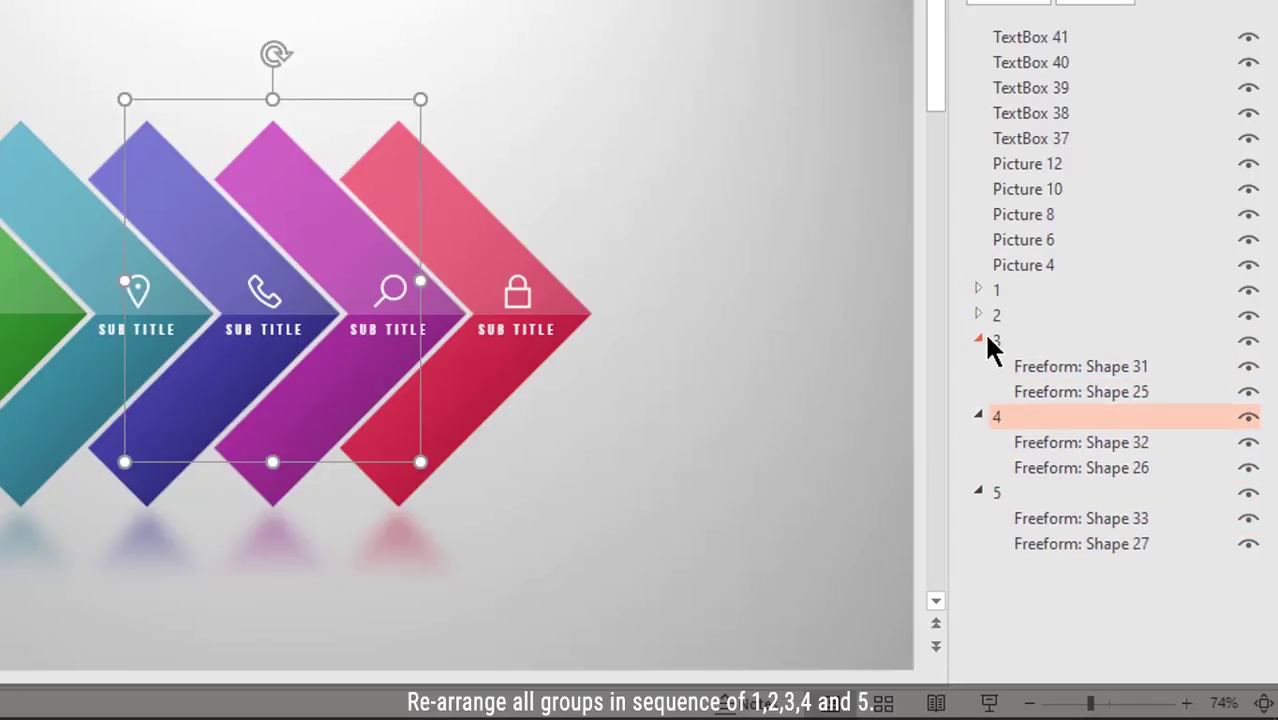
pyautogui.click(979, 340)
pyautogui.click(979, 366)
pyautogui.click(979, 391)
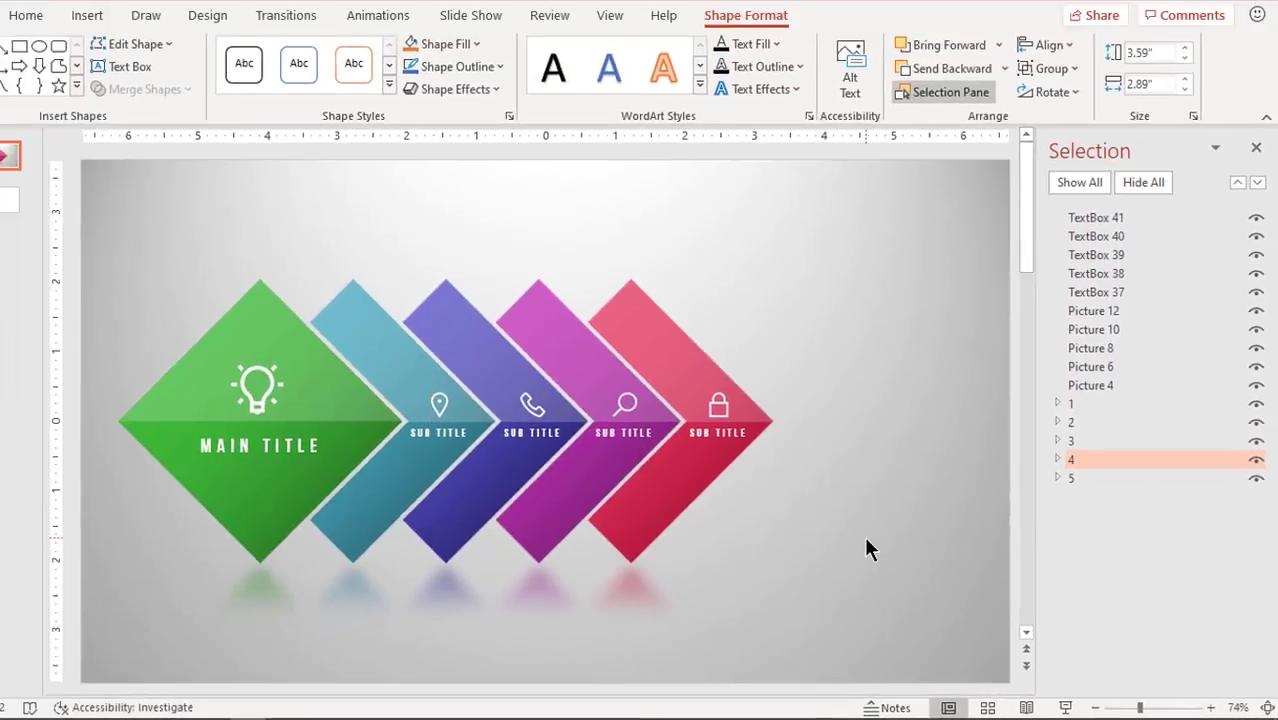
pyautogui.click(881, 548)
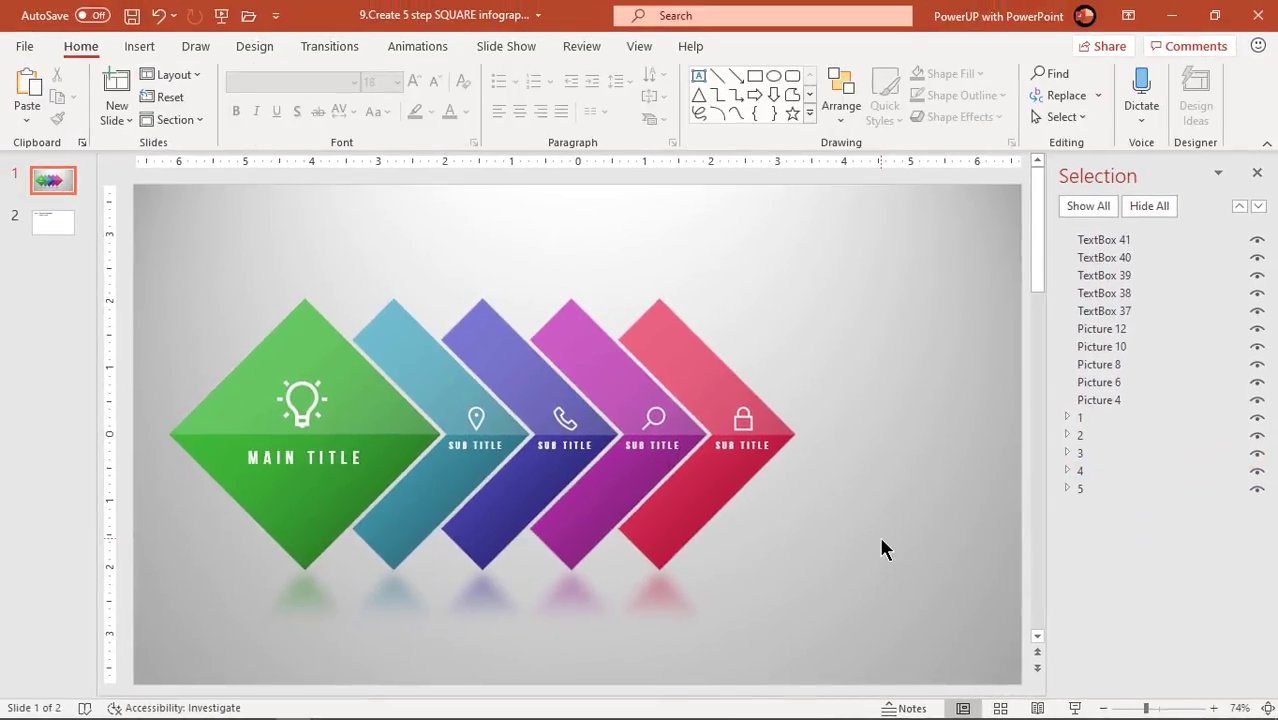
# Turn on guides and place vertical guides at the red and magenta shapes' right points.
pyautogui.click(1257, 175)
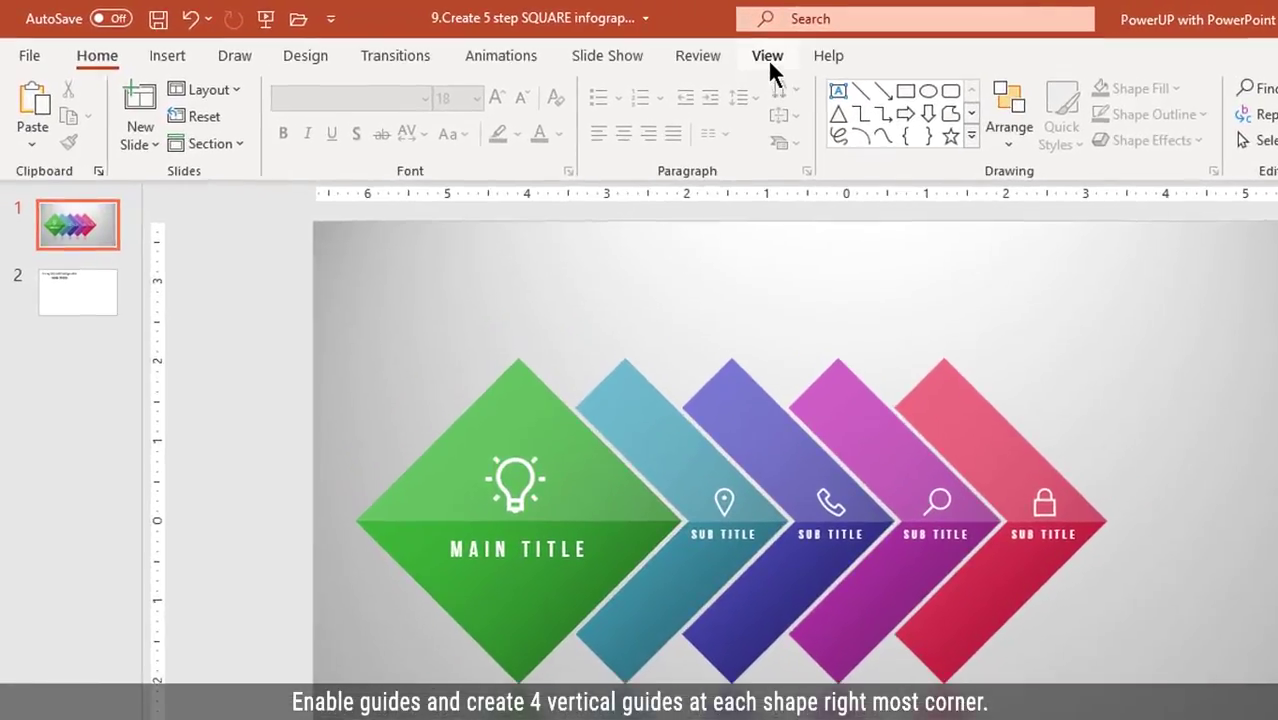
pyautogui.click(637, 48)
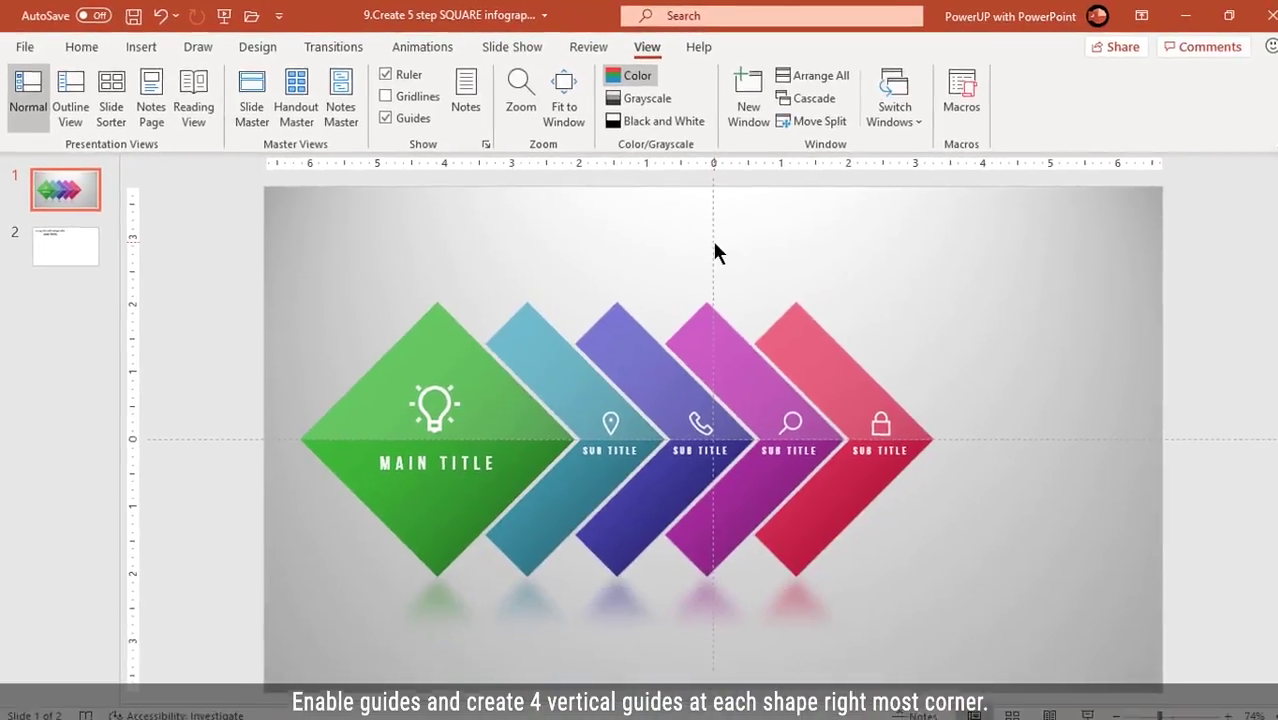
pyautogui.rightClick(706, 243)
pyautogui.click(741, 256)
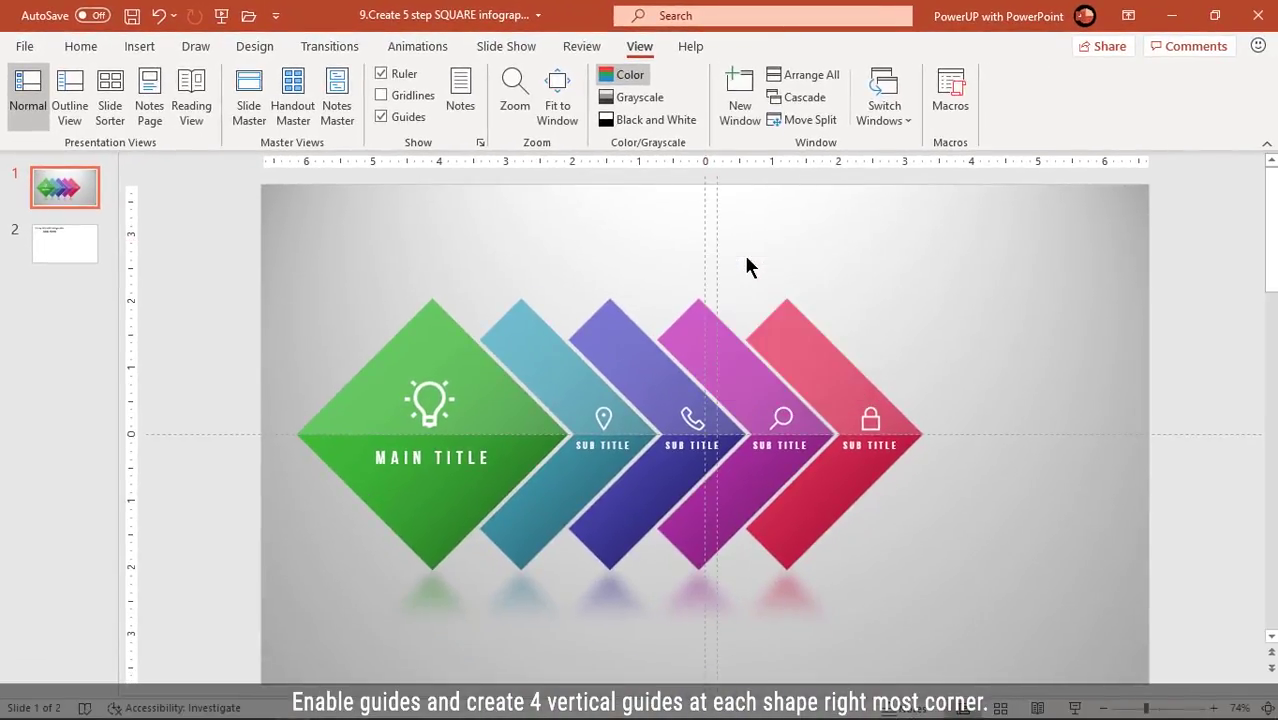
pyautogui.moveTo(706, 250); pyautogui.dragTo(924, 293)
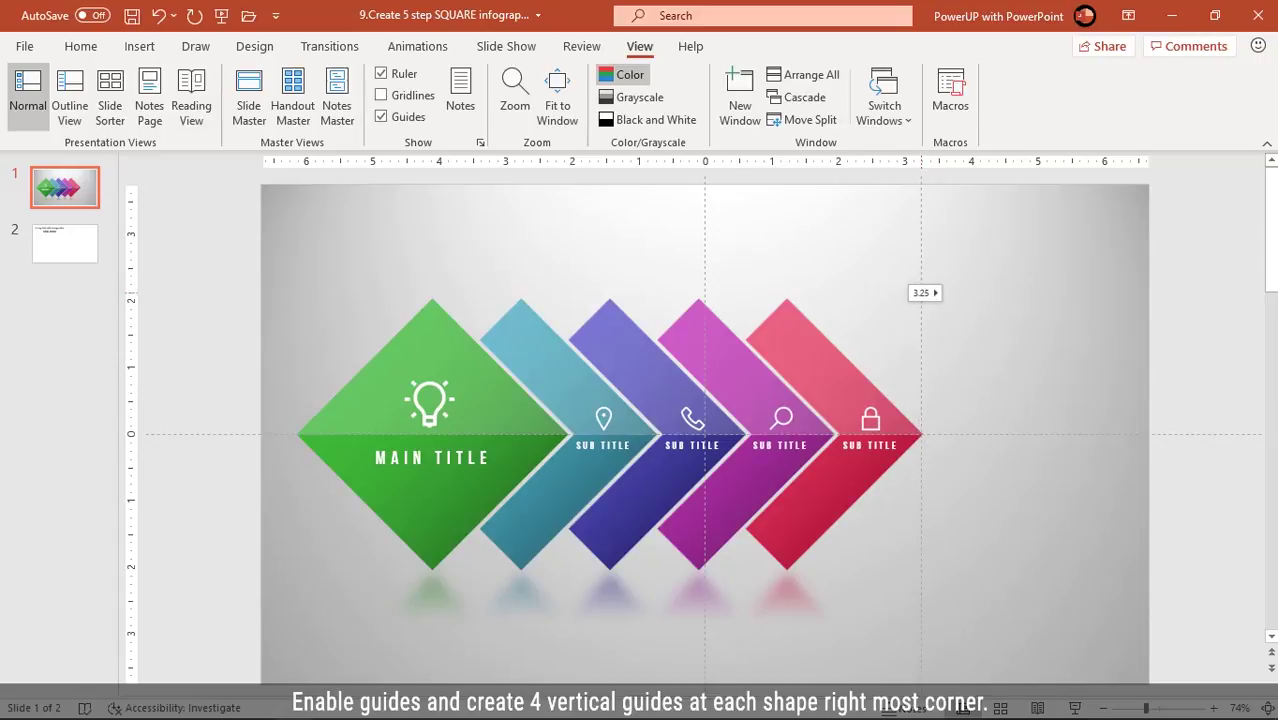
pyautogui.moveTo(705, 269); pyautogui.dragTo(832, 290)
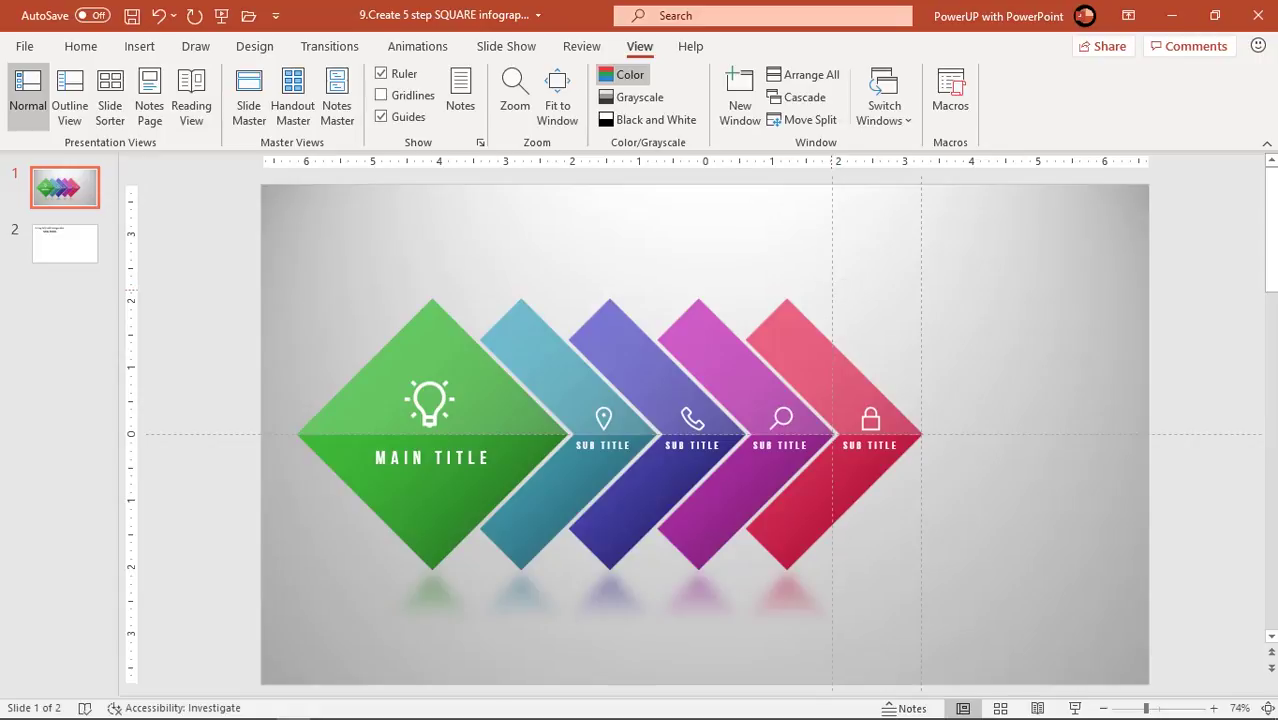
# Add two more vertical guides at the purple and teal shapes' right points.
pyautogui.rightClick(845, 292)
pyautogui.click(862, 305)
pyautogui.moveTo(845, 291); pyautogui.dragTo(744, 292)
pyautogui.rightClick(744, 309)
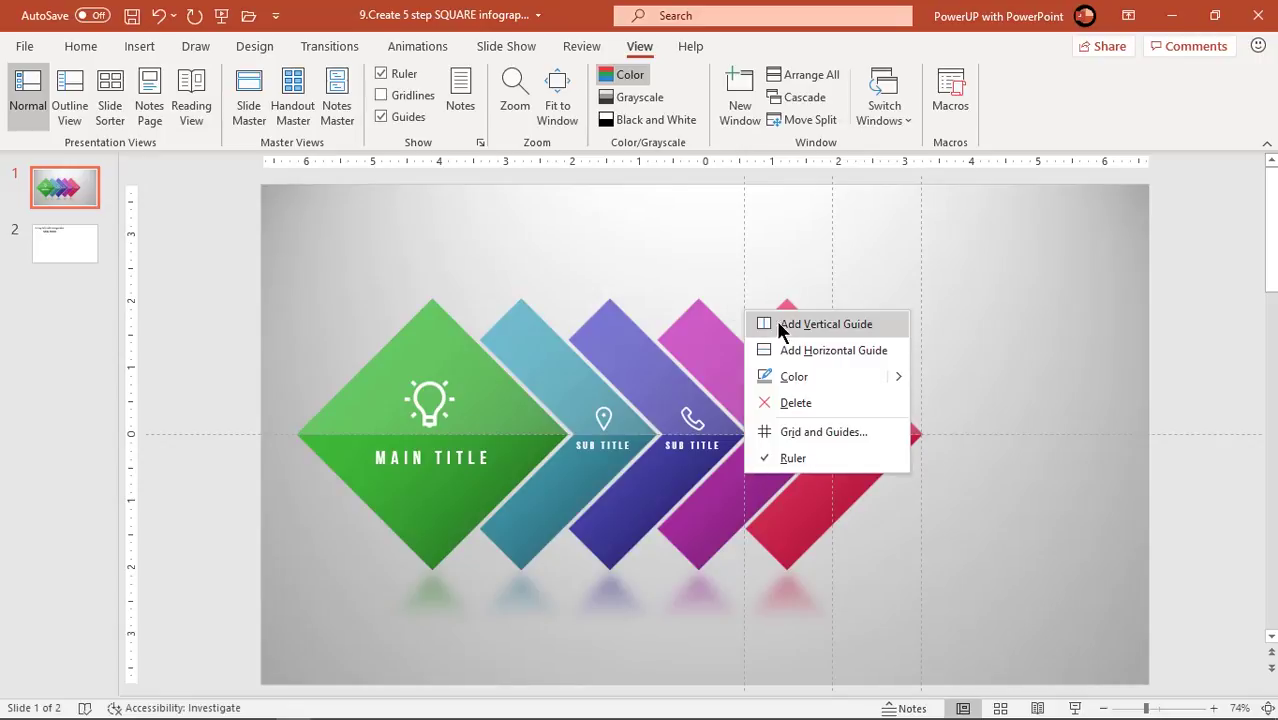
pyautogui.click(780, 322)
pyautogui.moveTo(755, 293)
pyautogui.mouseDown()
pyautogui.moveTo(660, 293)
pyautogui.moveTo(656, 310)
pyautogui.mouseUp()
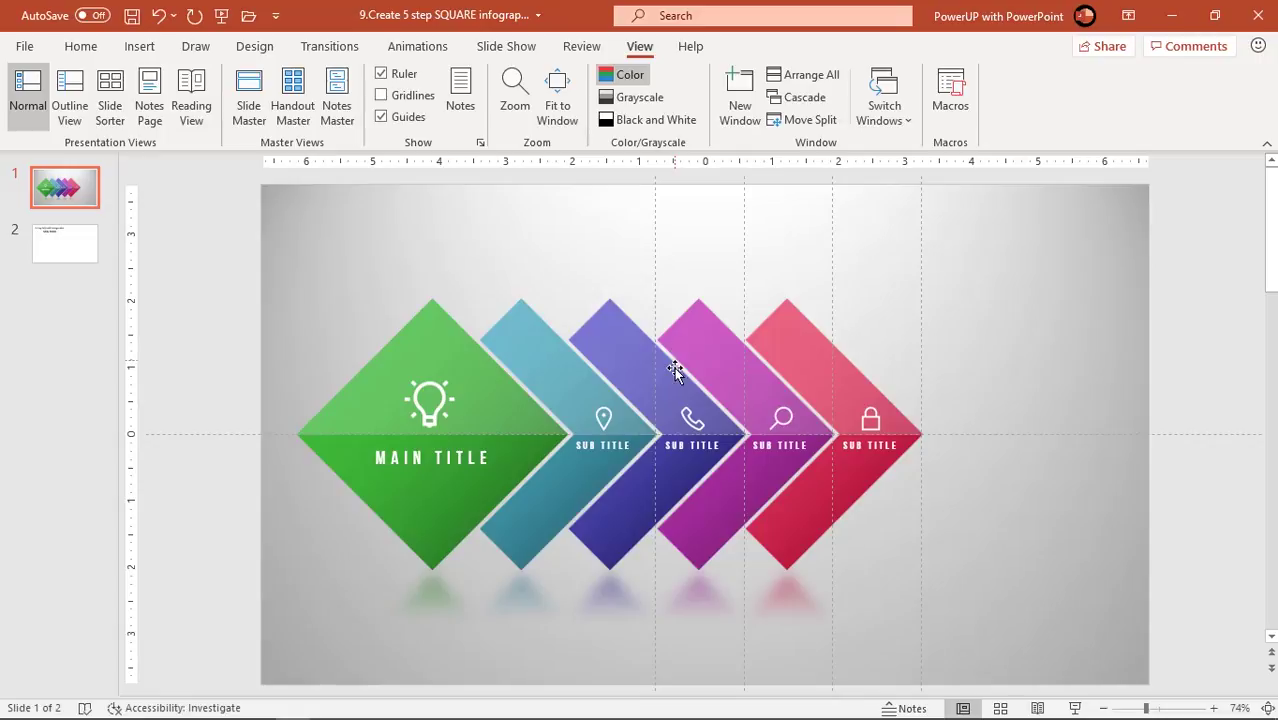
# Zoom in and pan to inspect the chevron corners against the guides.
pyautogui.scroll(3, 675, 370)
pyautogui.scroll(3, 677, 385)
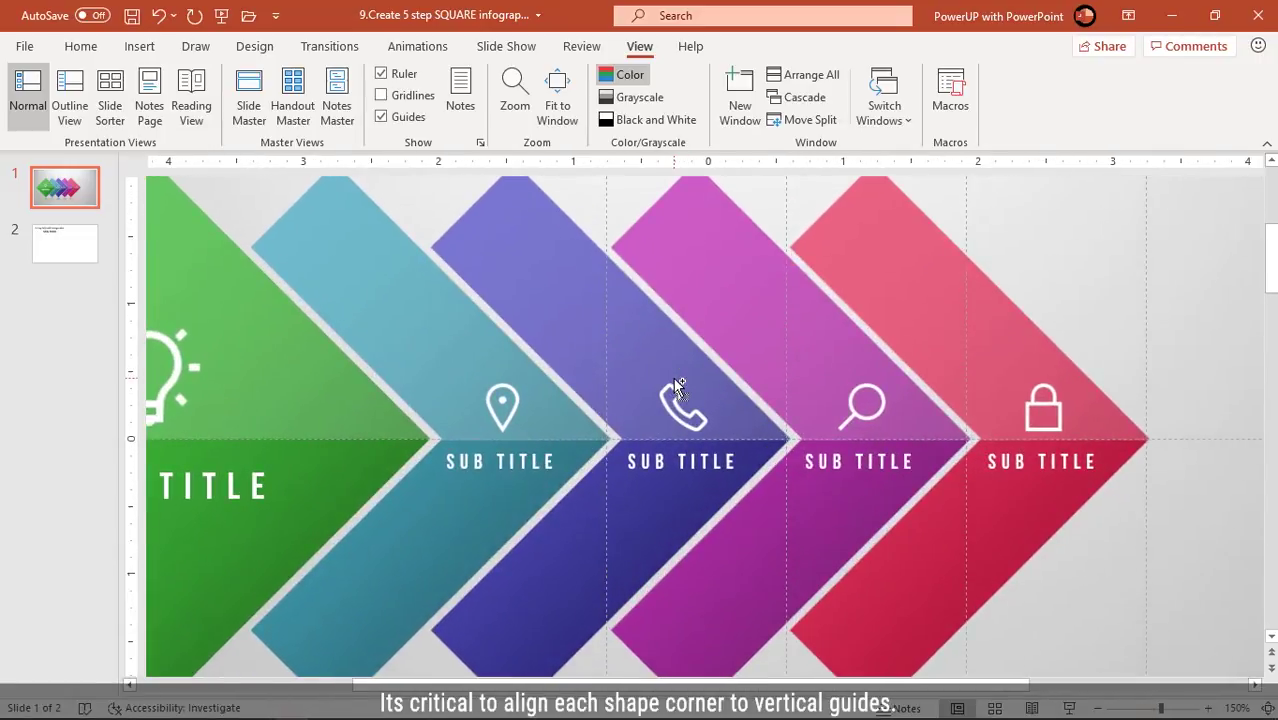
pyautogui.scroll(4, 611, 433)
pyautogui.scroll(4, 582, 448)
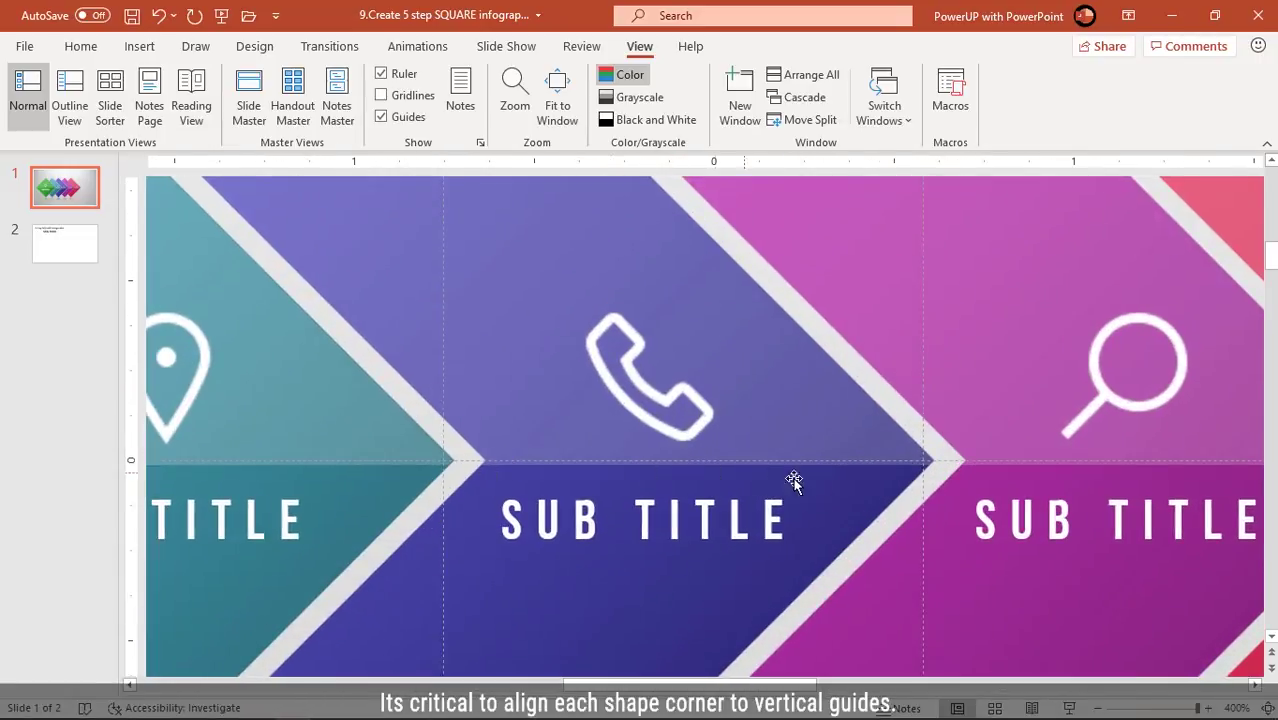
pyautogui.moveTo(772, 685); pyautogui.dragTo(985, 690)
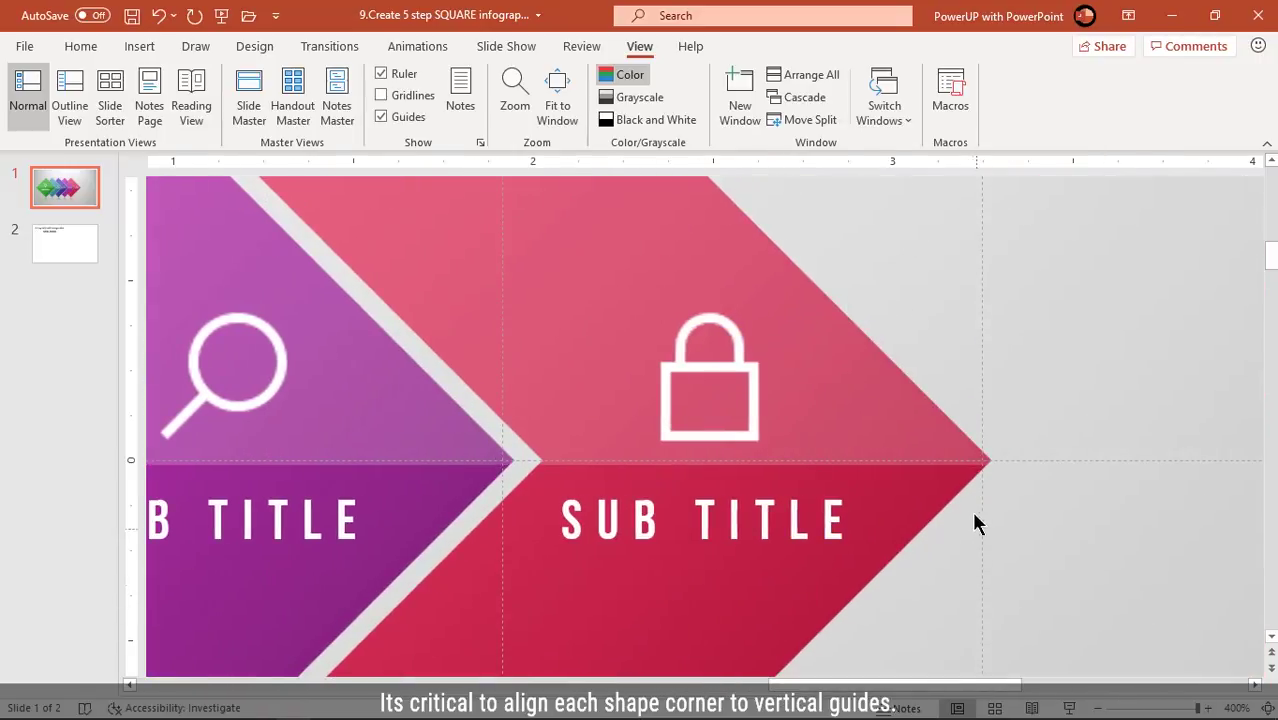
pyautogui.scroll(-3, 947, 561)
pyautogui.scroll(-2, 946, 561)
pyautogui.scroll(-2, 945, 560)
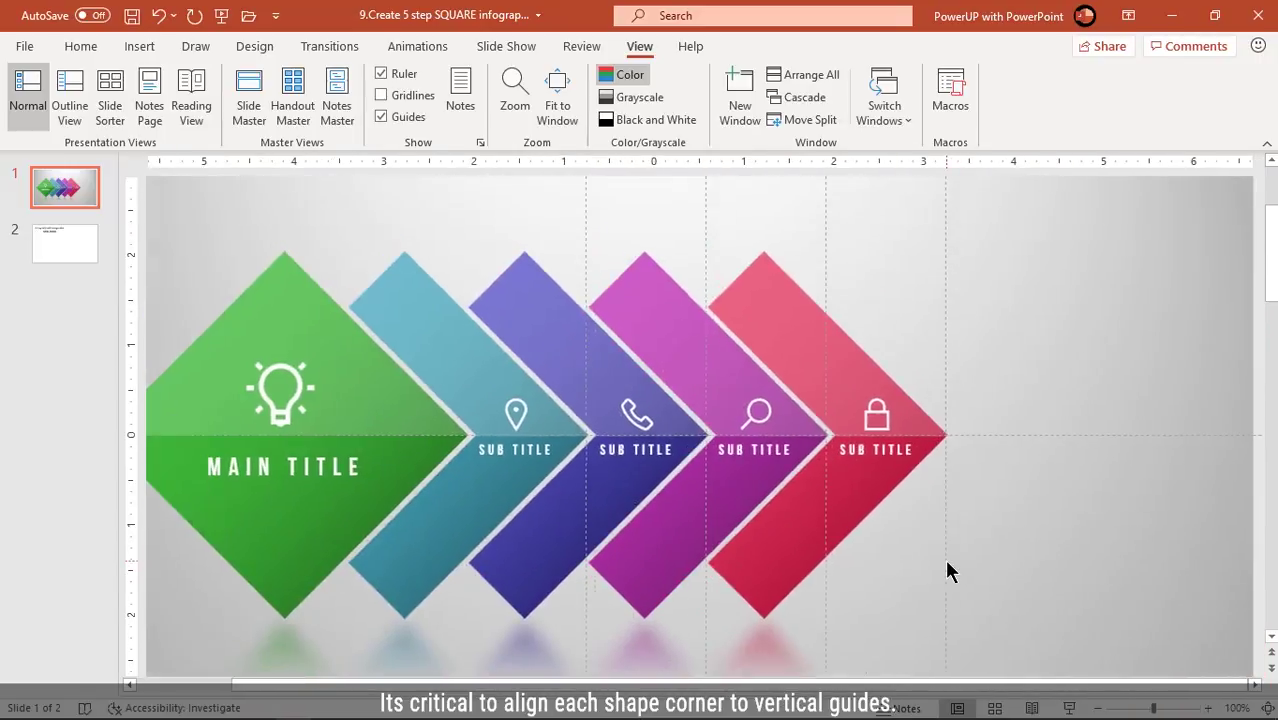
# Select all objects and nudge them left twice so corners meet the guides.
pyautogui.hotkey('ctrl', 'a')
pyautogui.scroll(1, 812, 492)
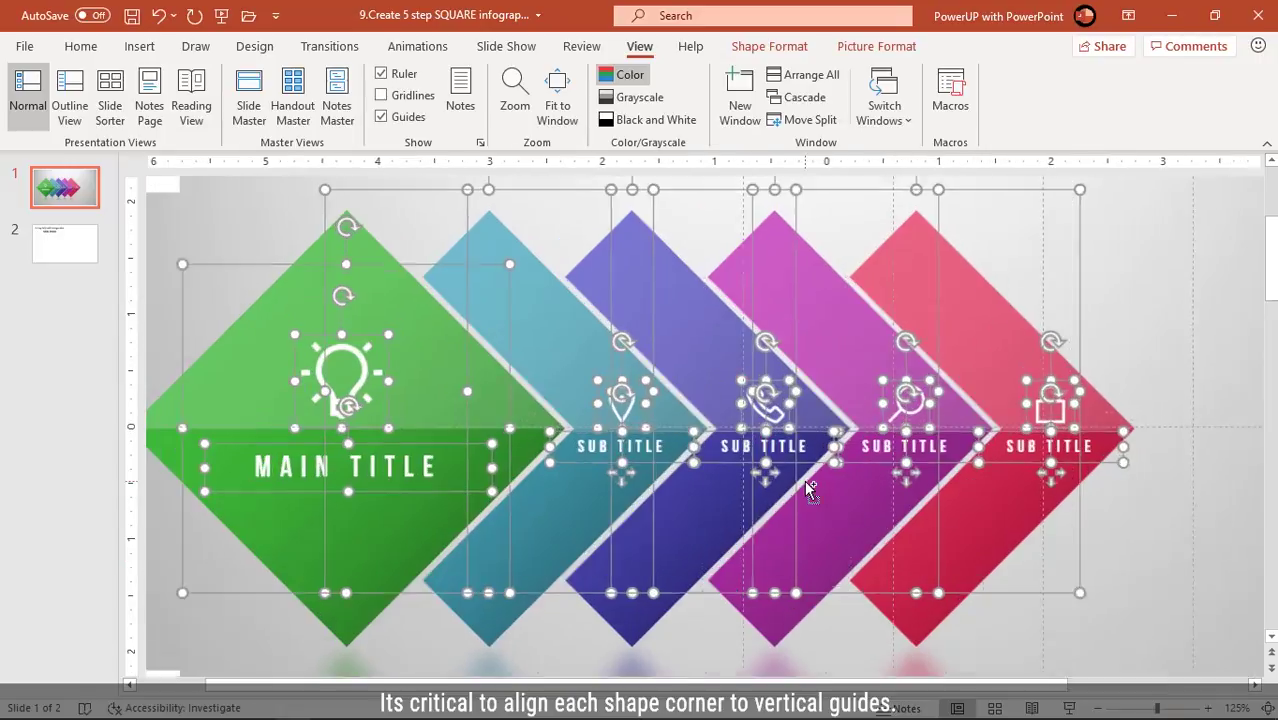
pyautogui.scroll(4, 874, 468)
pyautogui.scroll(2, 875, 458)
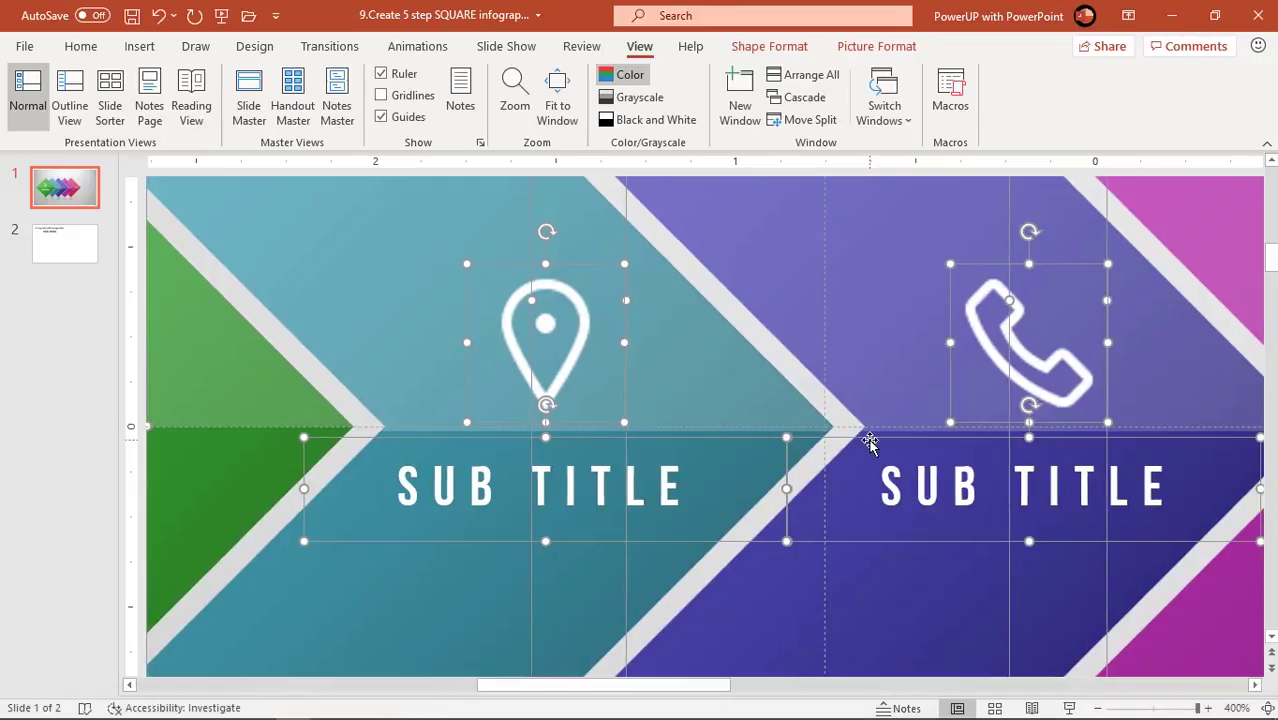
pyautogui.press('Left')
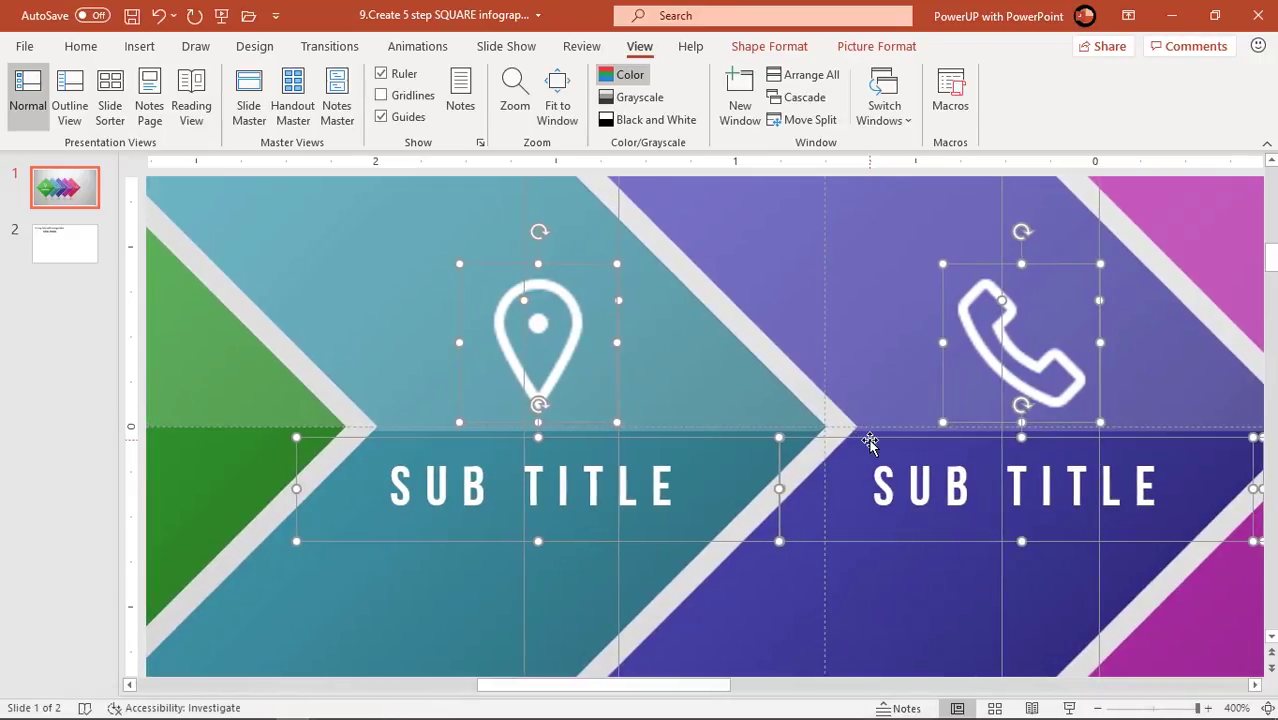
pyautogui.press('Left')
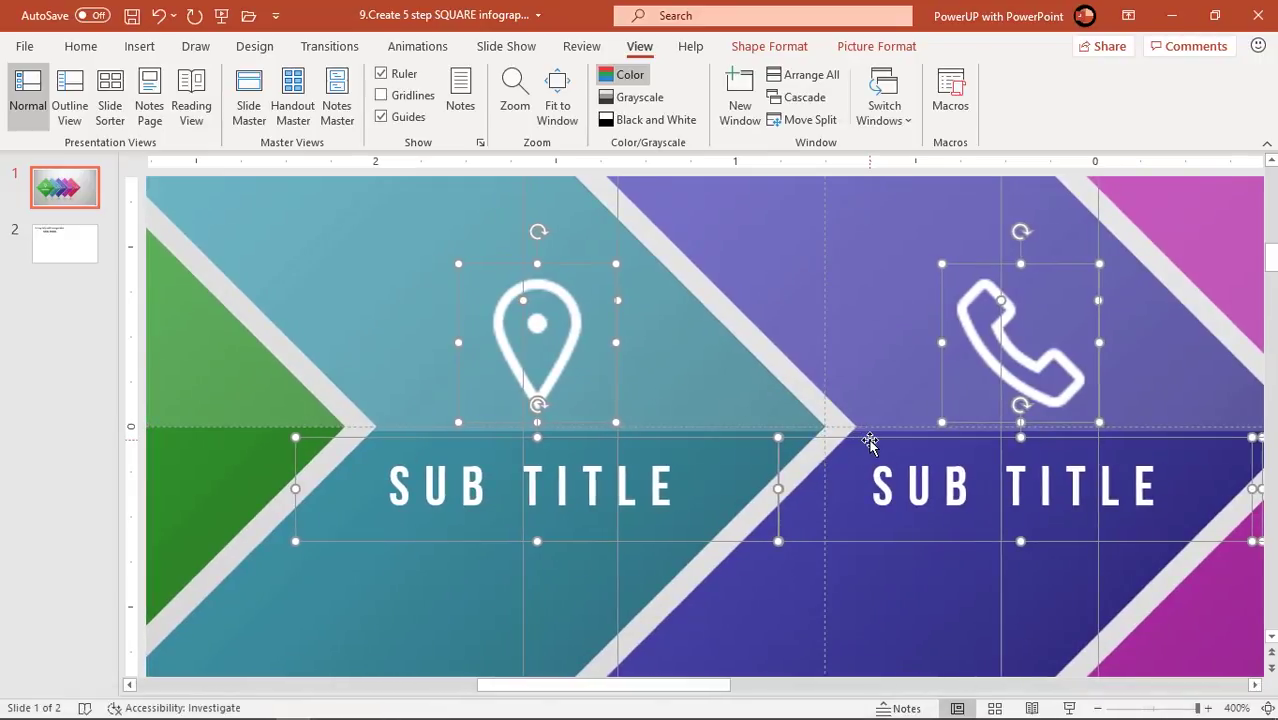
pyautogui.keyDown('ctrl'); pyautogui.scroll(-1, 870, 443); pyautogui.keyUp('ctrl')
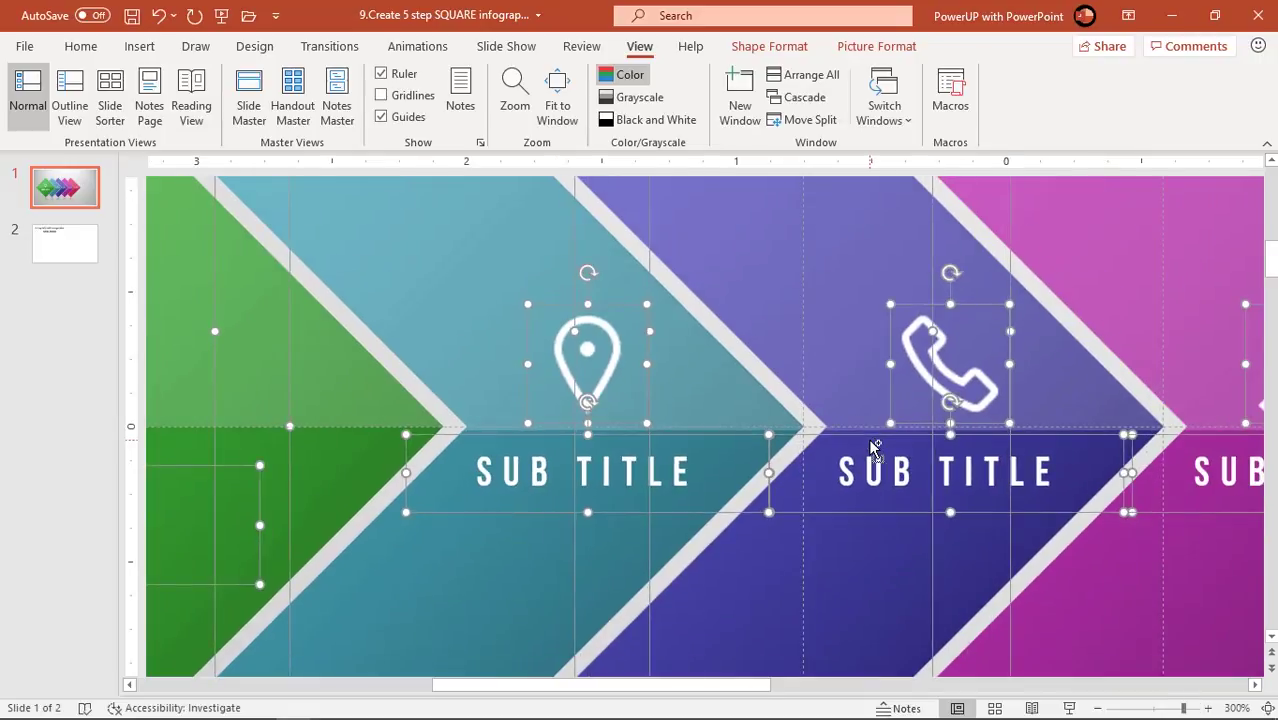
pyautogui.keyDown('ctrl'); pyautogui.scroll(-1, 874, 449); pyautogui.keyUp('ctrl')
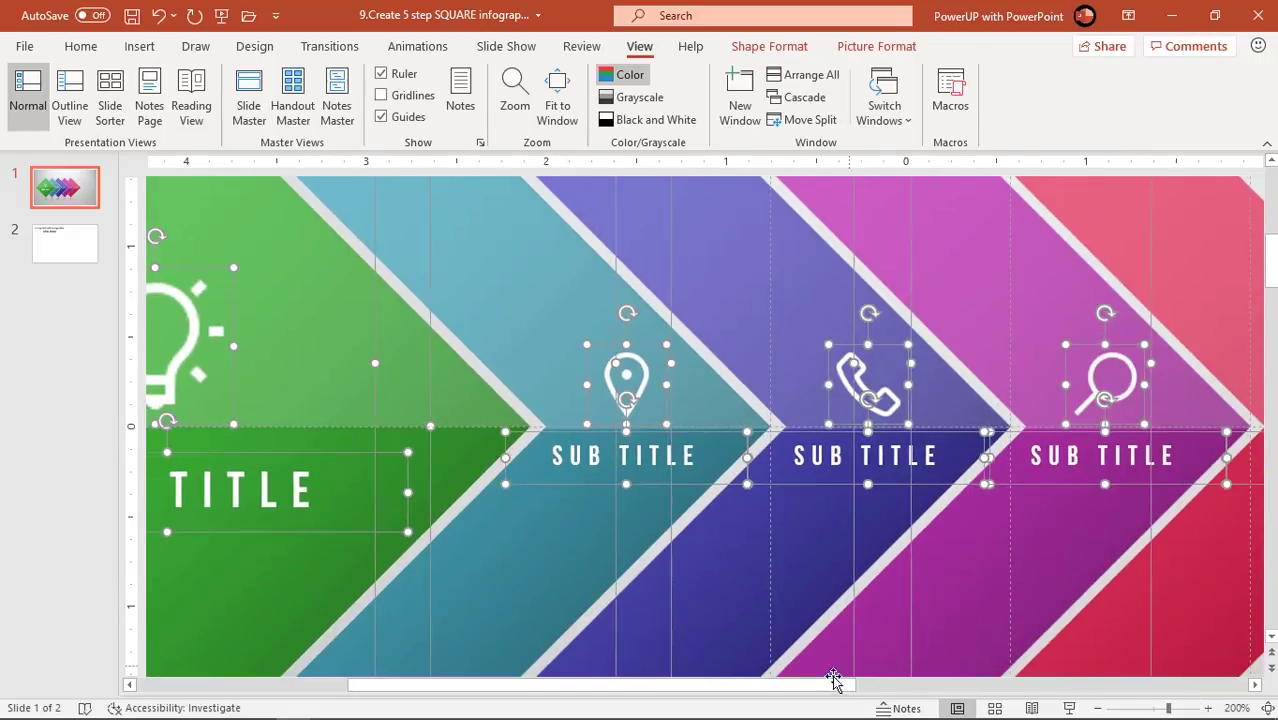
pyautogui.moveTo(833, 678); pyautogui.dragTo(957, 690)
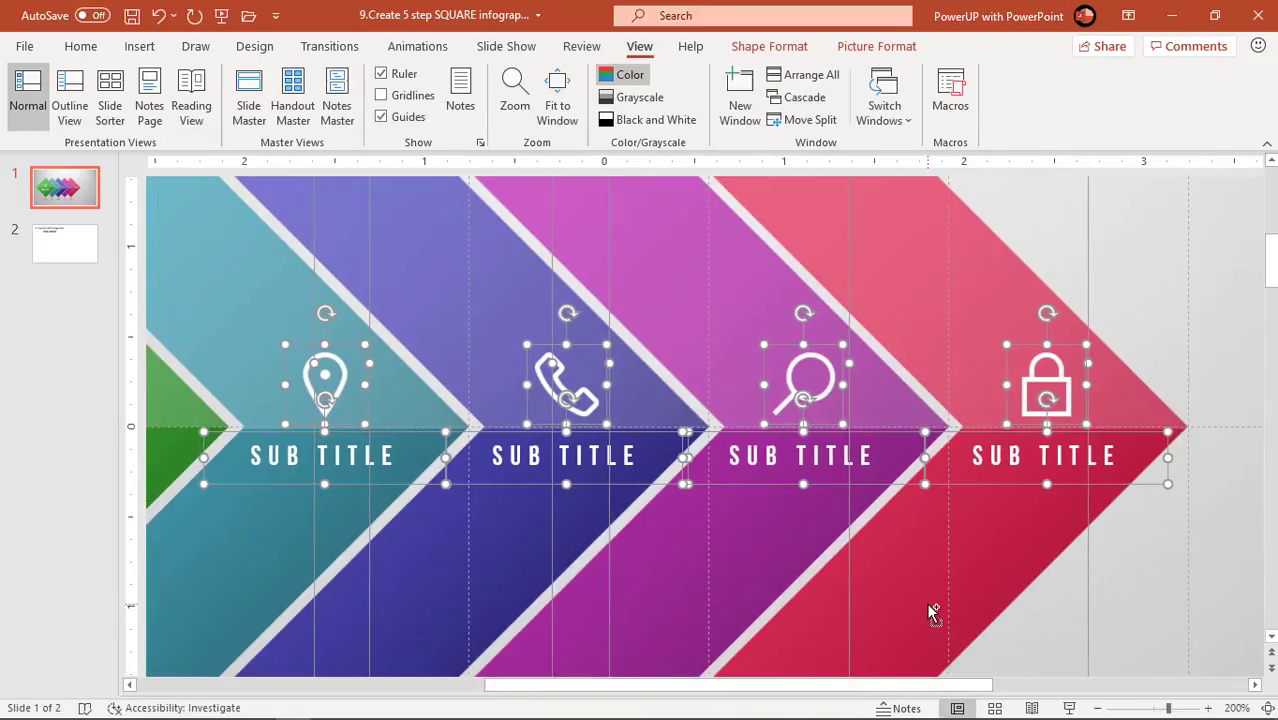
pyautogui.keyDown('ctrl'); pyautogui.scroll(-5, 926, 602); pyautogui.keyUp('ctrl')
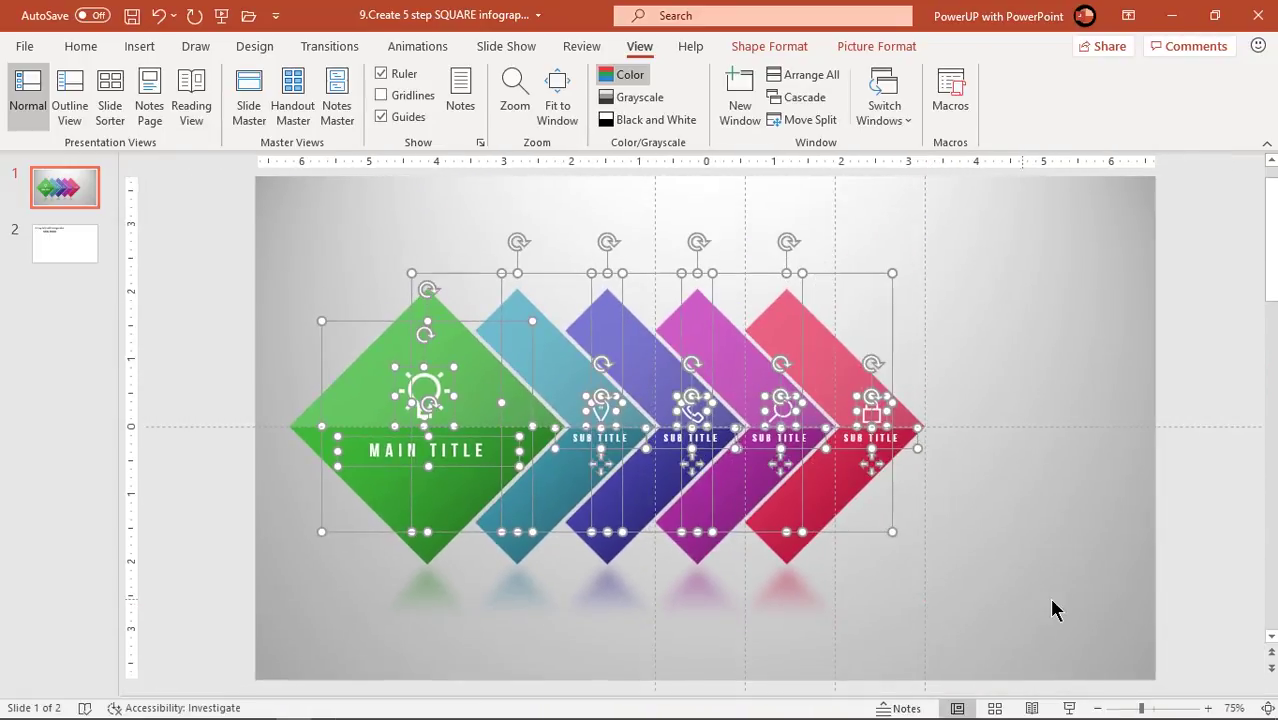
# Select the five diamond groups and apply Align Left to stack them behind the green diamond.
pyautogui.click(1053, 609)
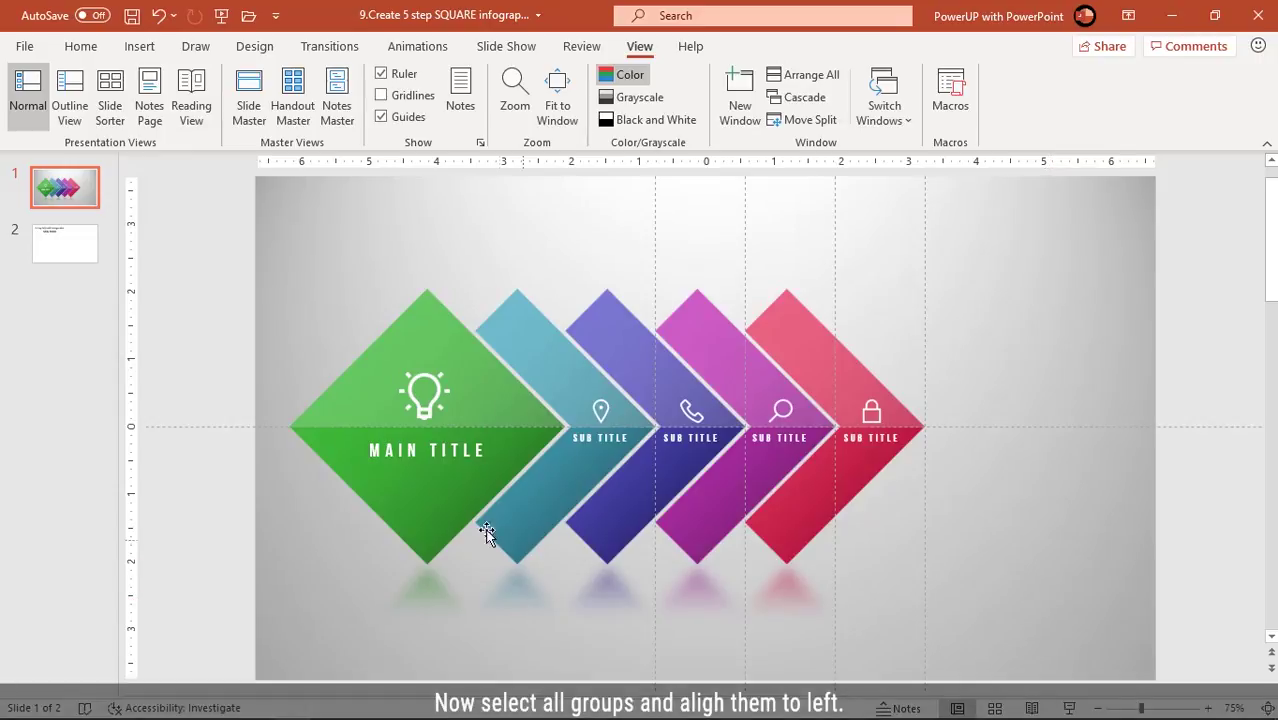
pyautogui.click(451, 514)
pyautogui.keyDown('shift'); pyautogui.click(572, 504); pyautogui.keyUp('shift')
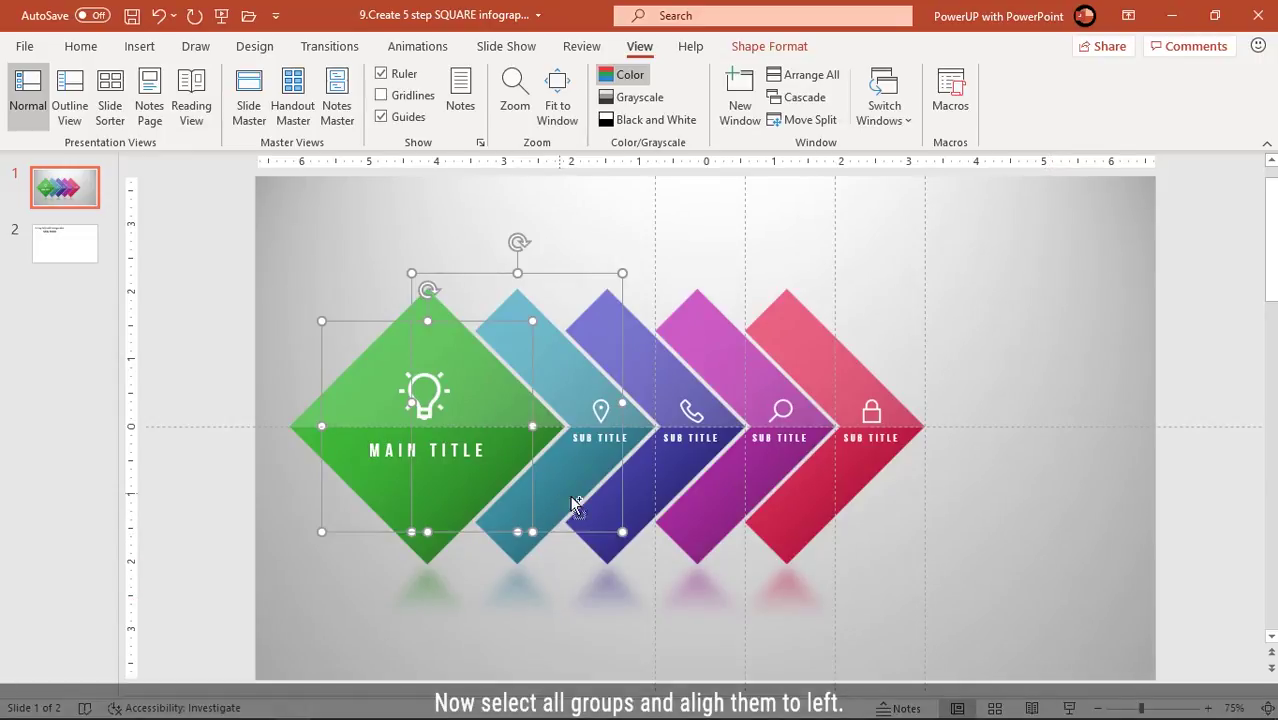
pyautogui.keyDown('shift'); pyautogui.click(664, 495); pyautogui.keyUp('shift')
pyautogui.keyDown('shift'); pyautogui.click(737, 497); pyautogui.keyUp('shift')
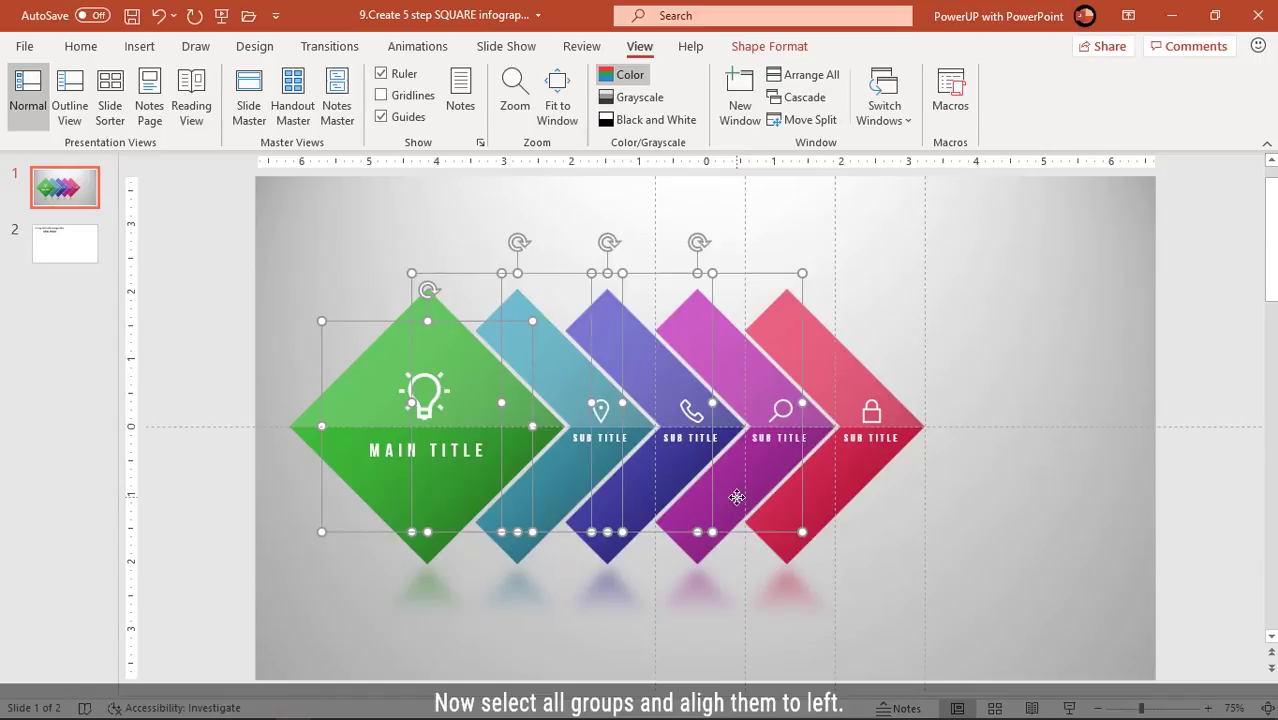
pyautogui.keyDown('shift'); pyautogui.click(836, 490); pyautogui.keyUp('shift')
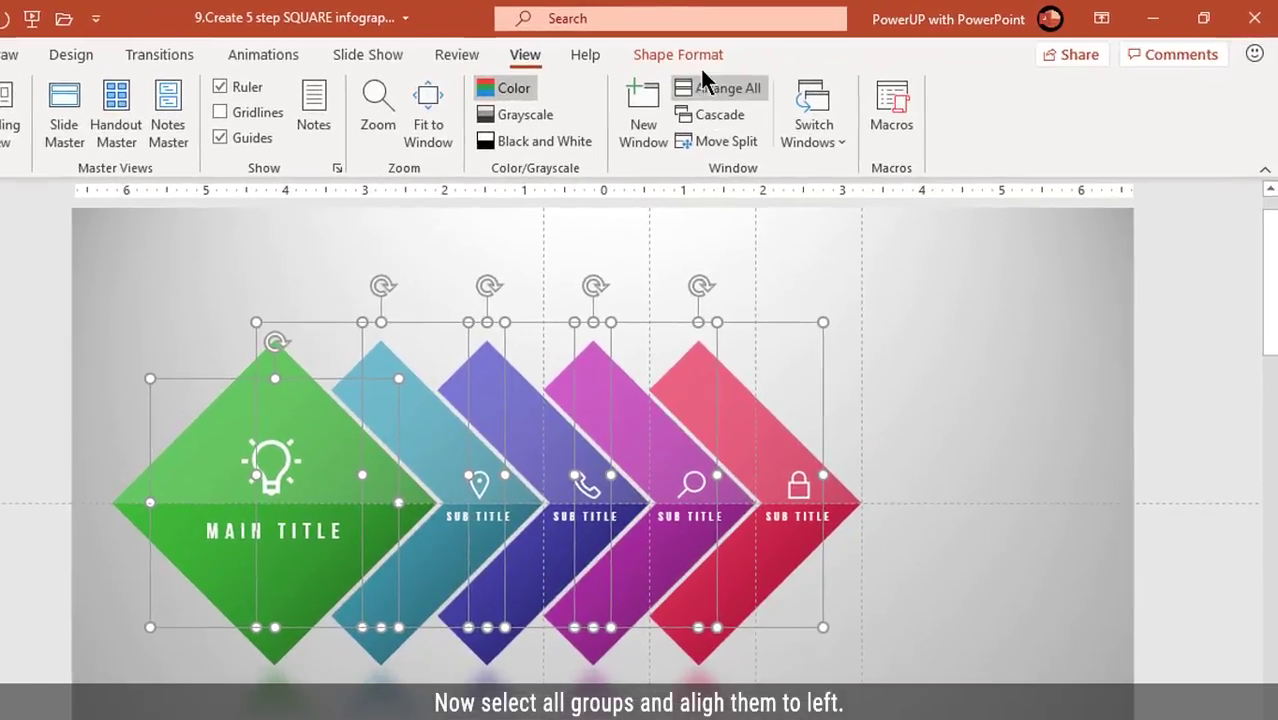
pyautogui.click(776, 48)
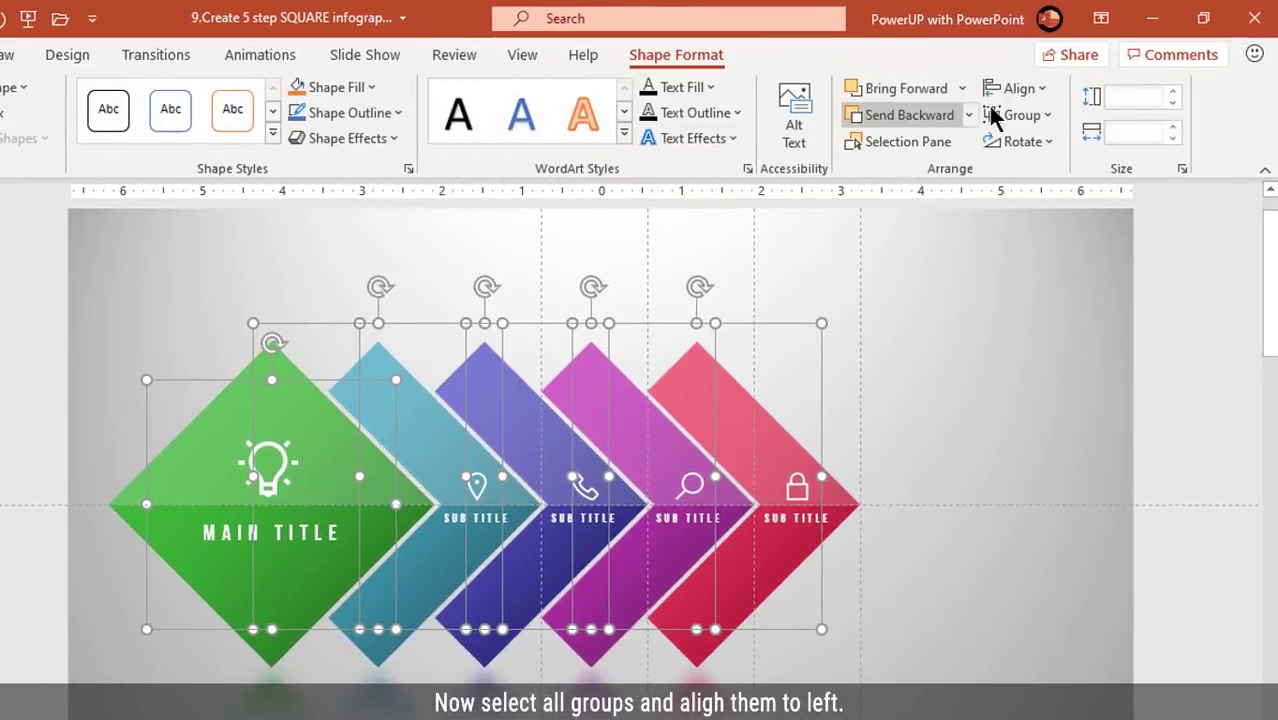
pyautogui.click(1019, 90)
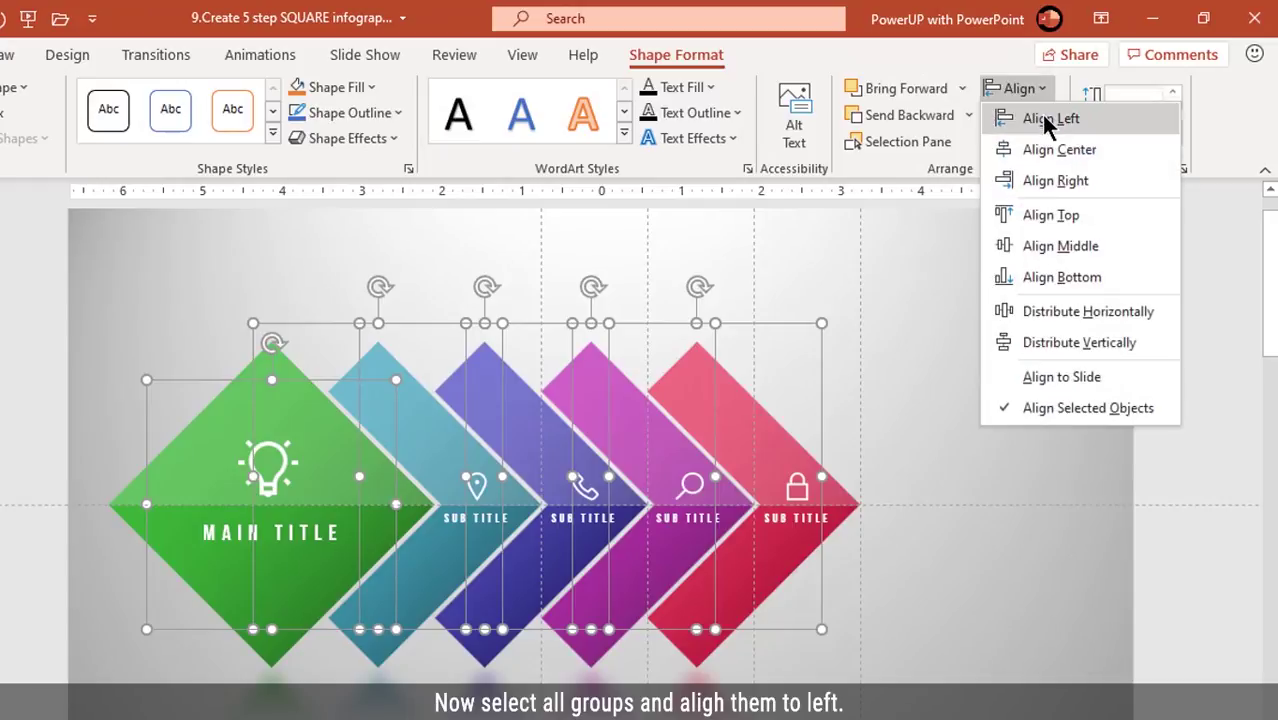
pyautogui.click(1048, 120)
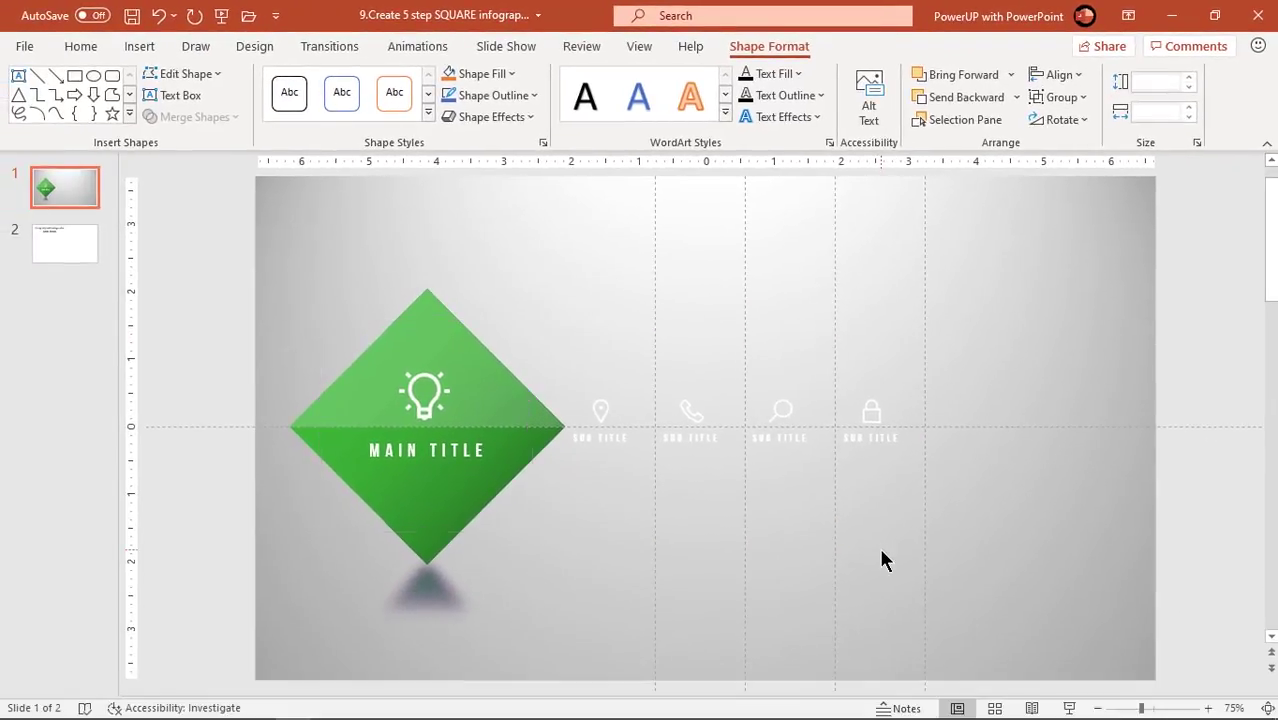
pyautogui.click(441, 513)
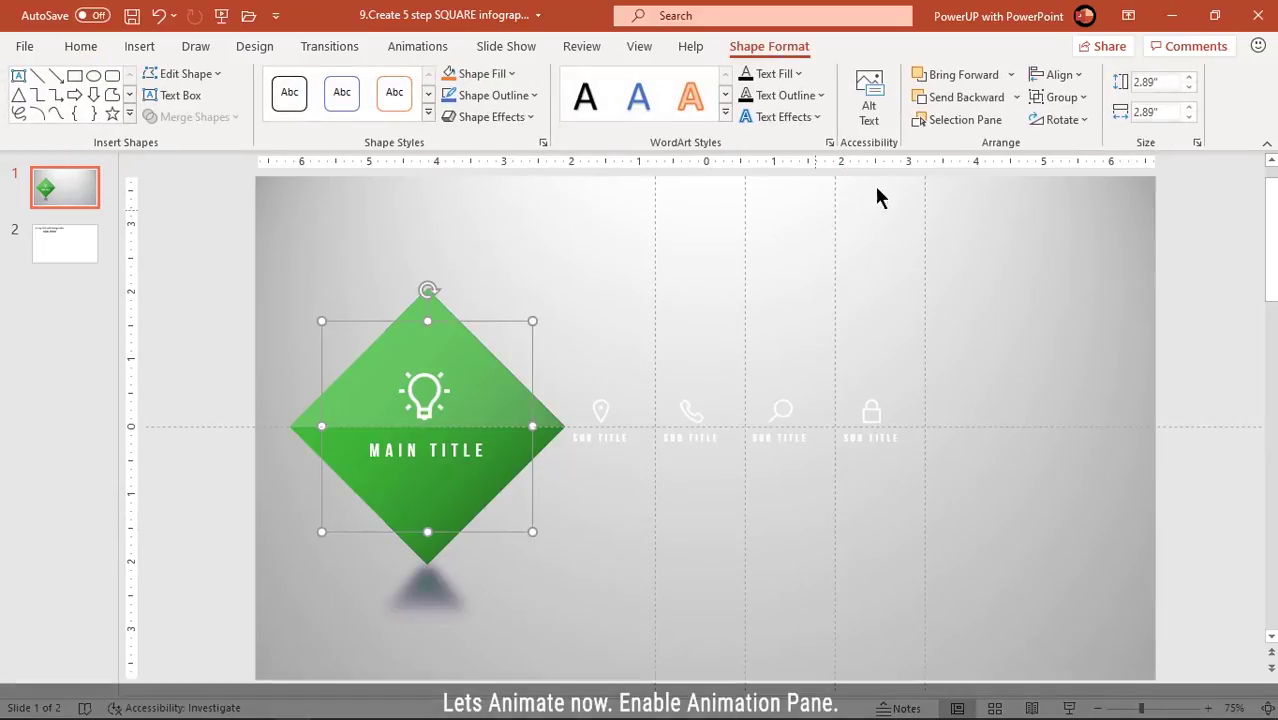
# Select group 1, open the Animation Pane, and apply a Float In entrance.
pyautogui.click(963, 121)
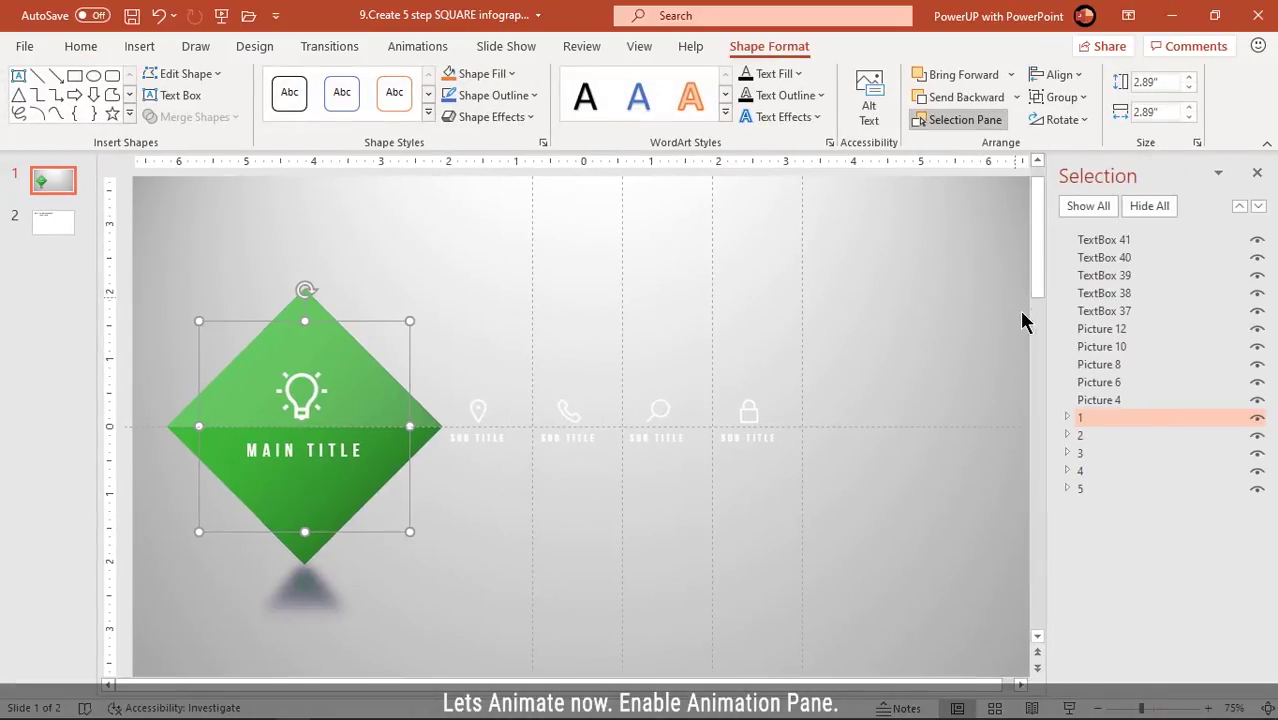
pyautogui.moveTo(1049, 331); pyautogui.dragTo(1074, 334)
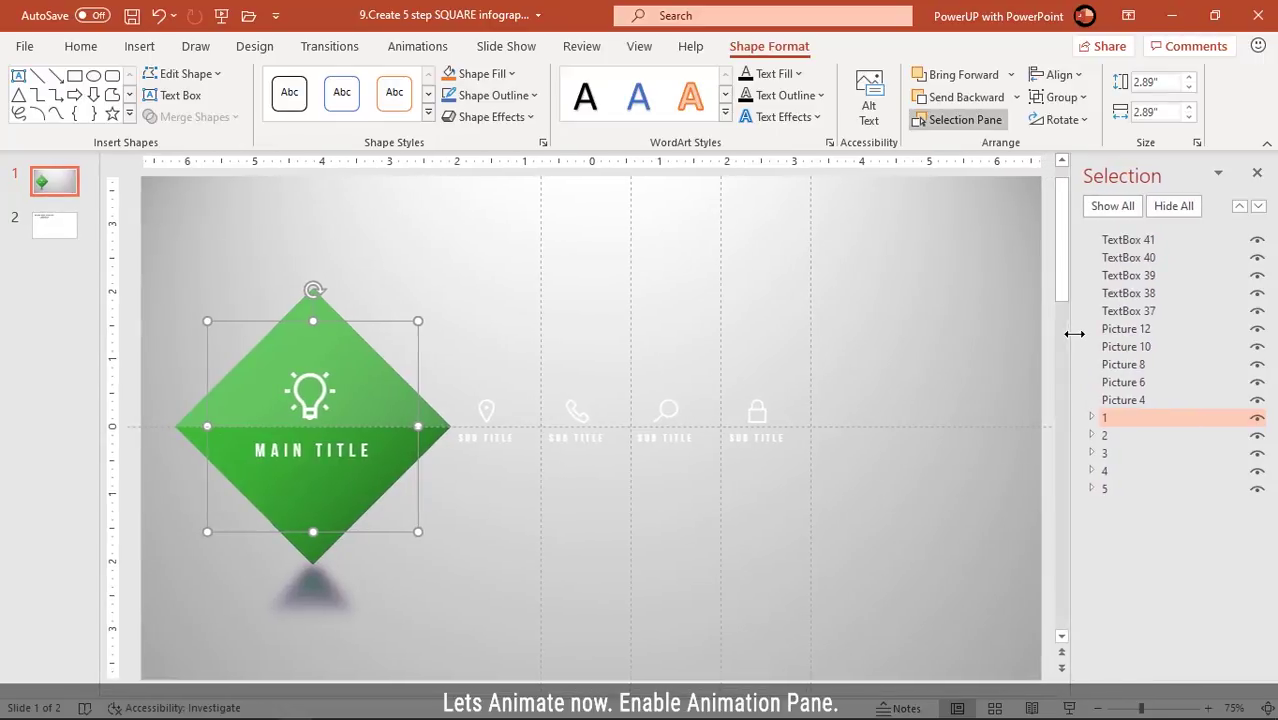
pyautogui.doubleClick(1108, 419)
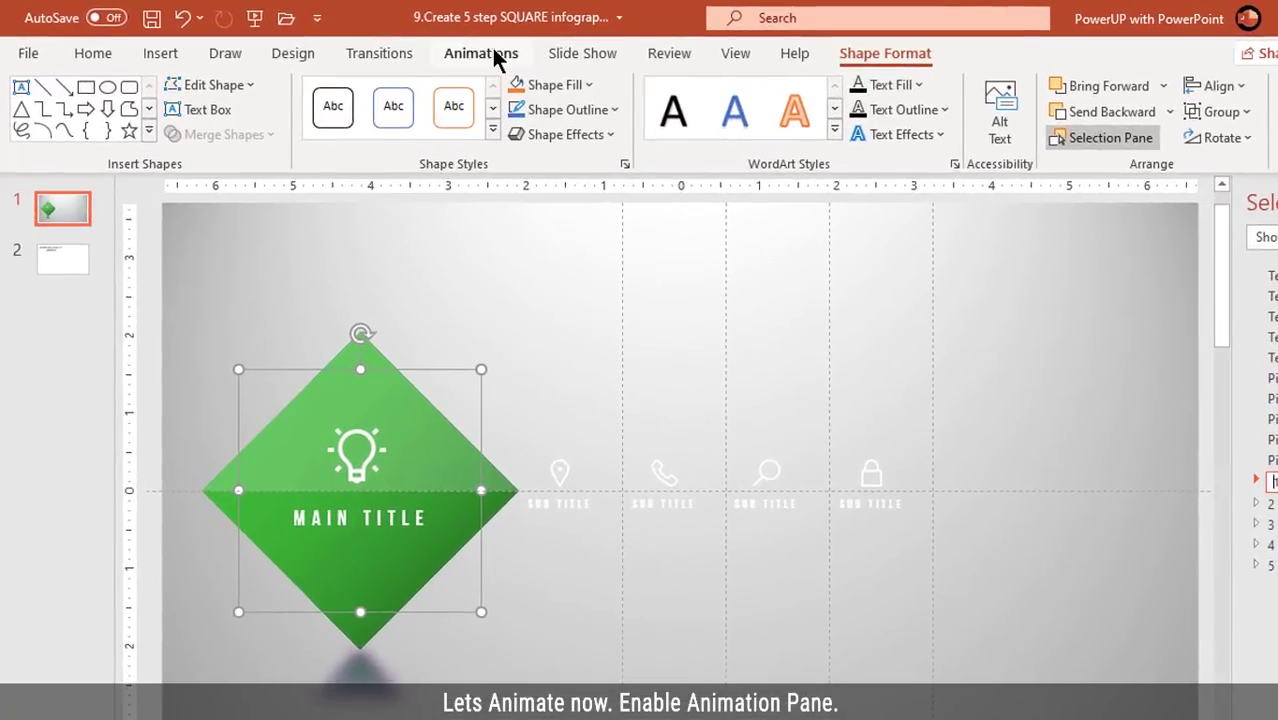
pyautogui.click(428, 50)
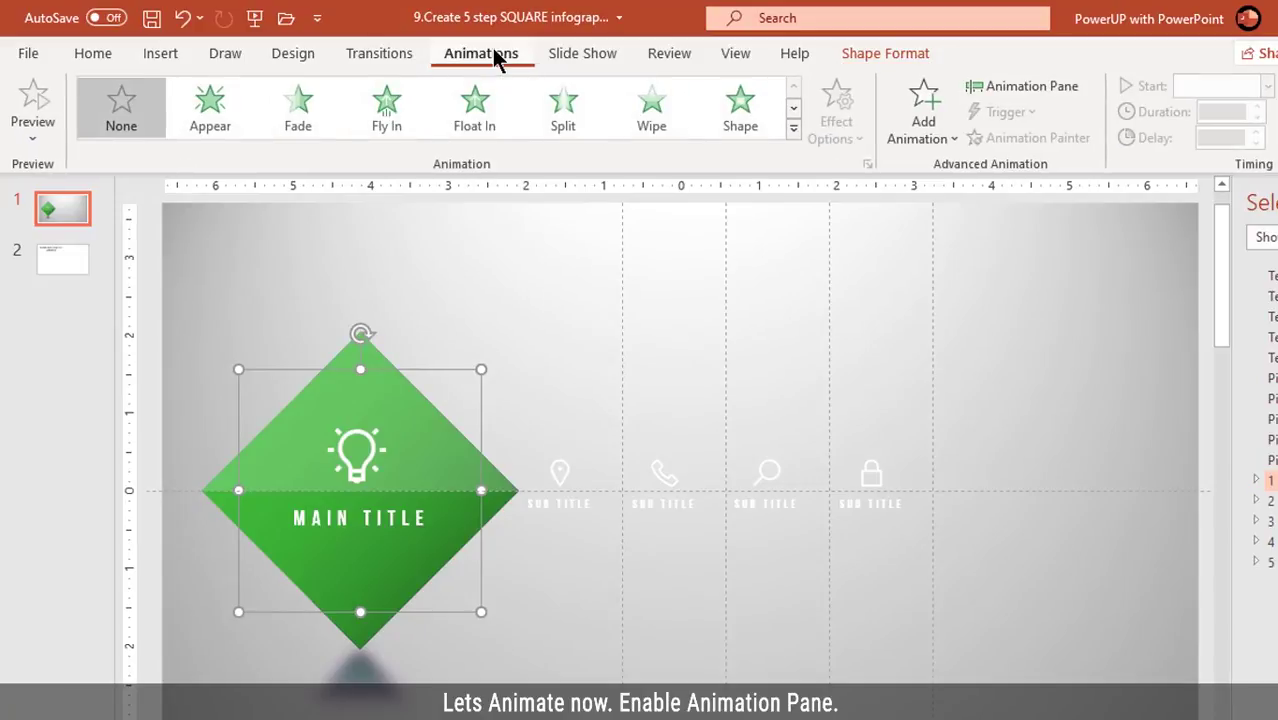
pyautogui.click(986, 88)
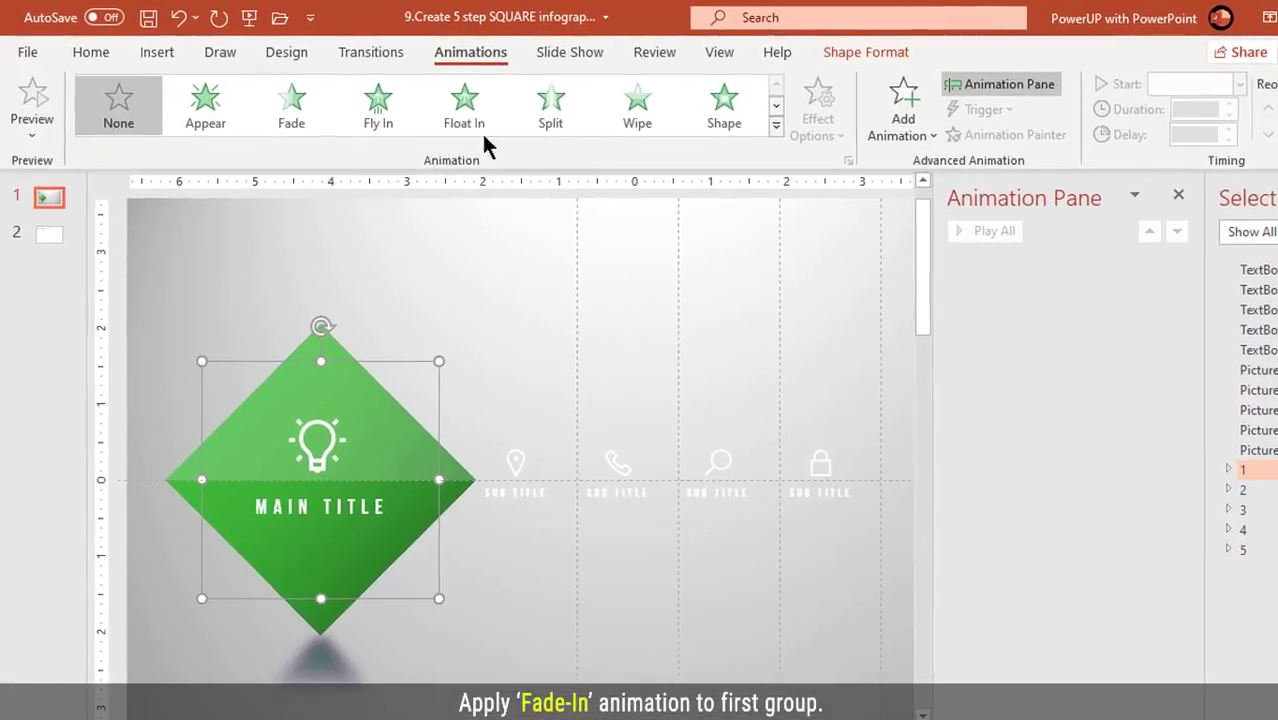
pyautogui.click(467, 110)
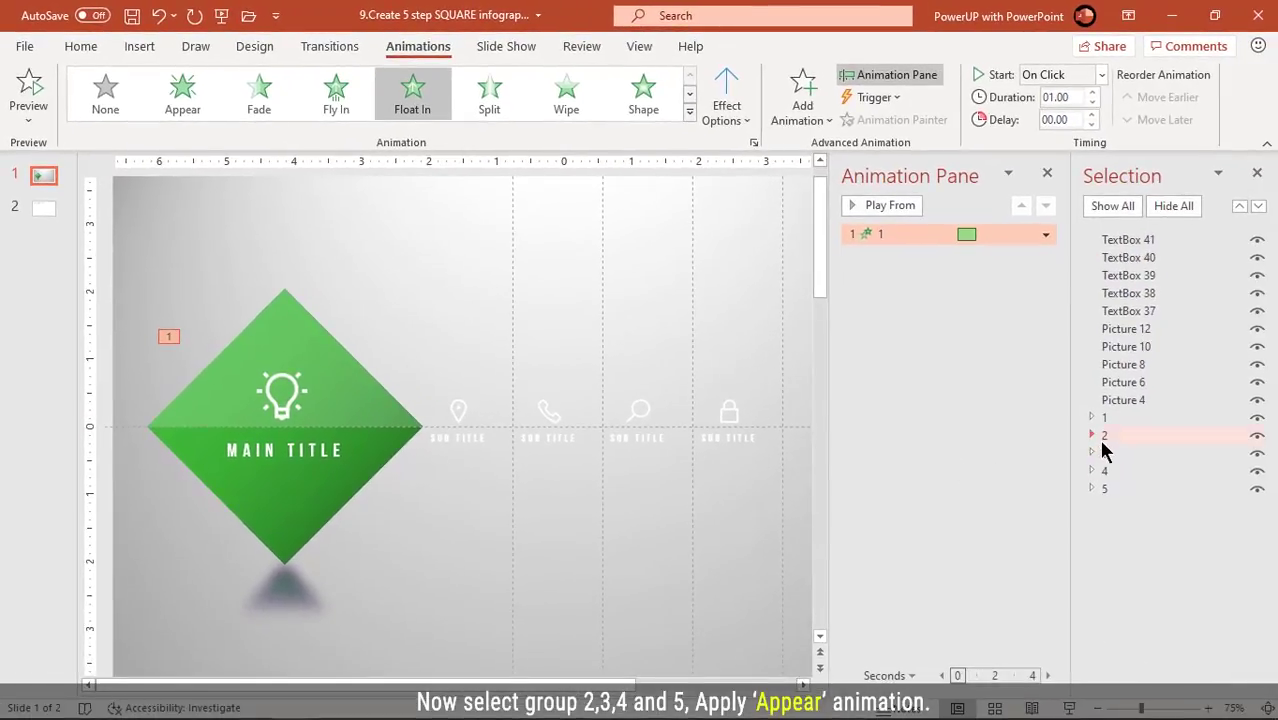
pyautogui.click(1104, 437)
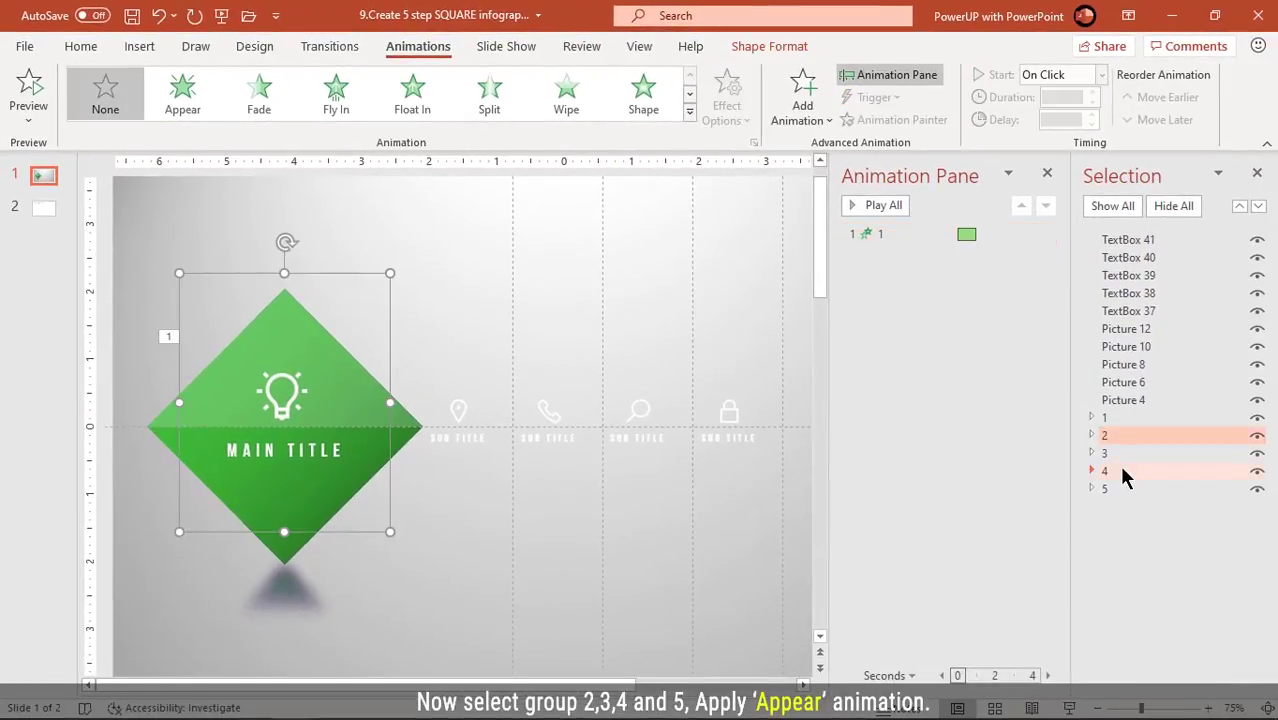
# Give groups 2–5 an Appear entrance starting After Previous.
pyautogui.keyDown('shift'); pyautogui.click(1111, 471); pyautogui.keyUp('shift')
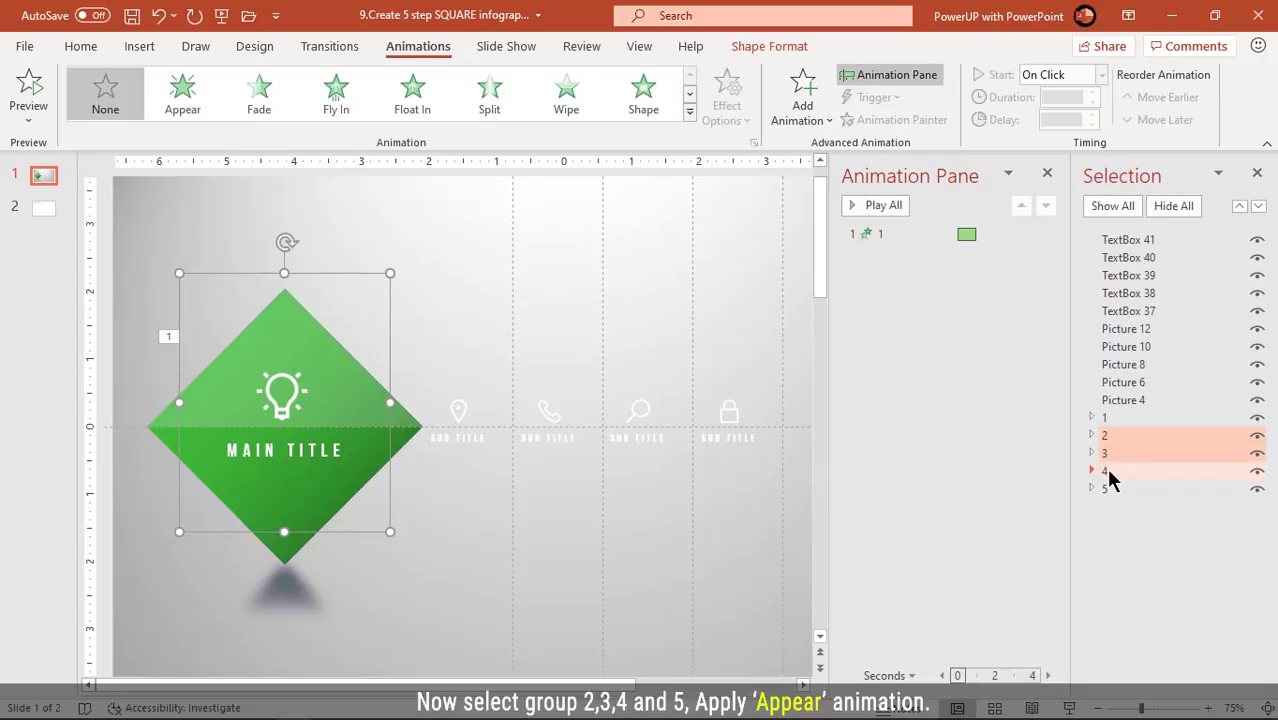
pyautogui.keyDown('shift'); pyautogui.click(1106, 490); pyautogui.keyUp('shift')
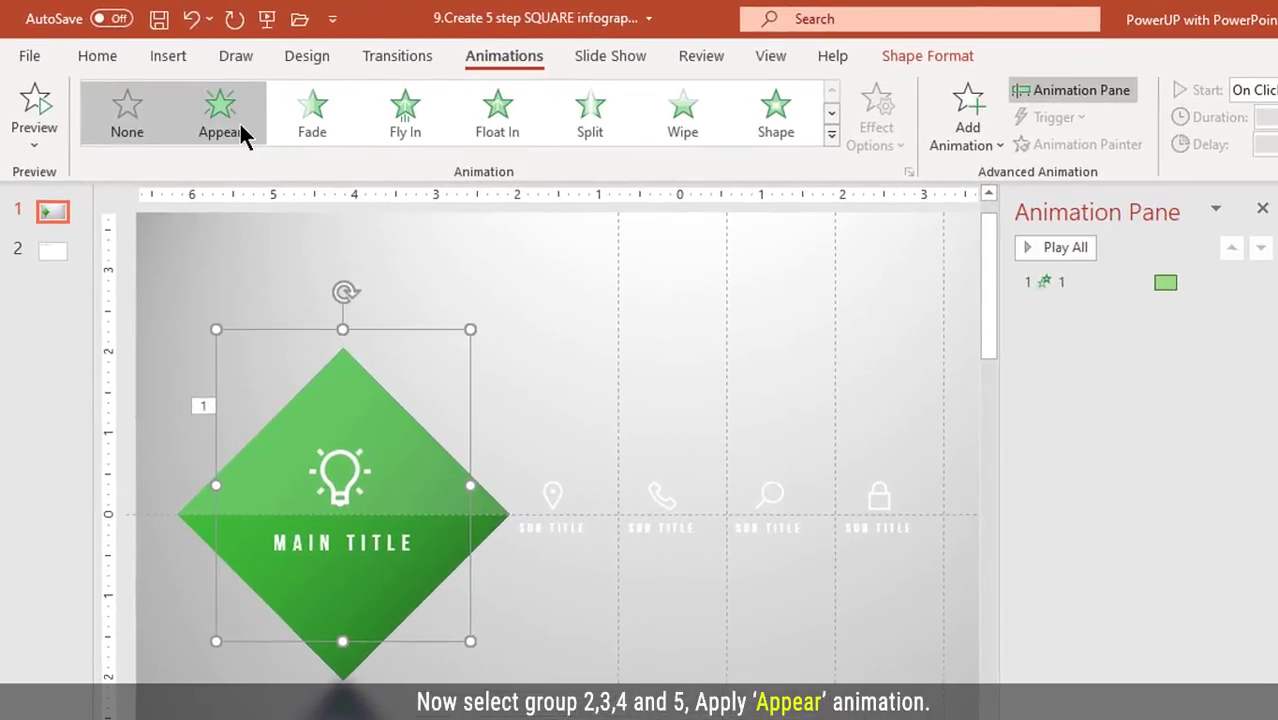
pyautogui.click(240, 124)
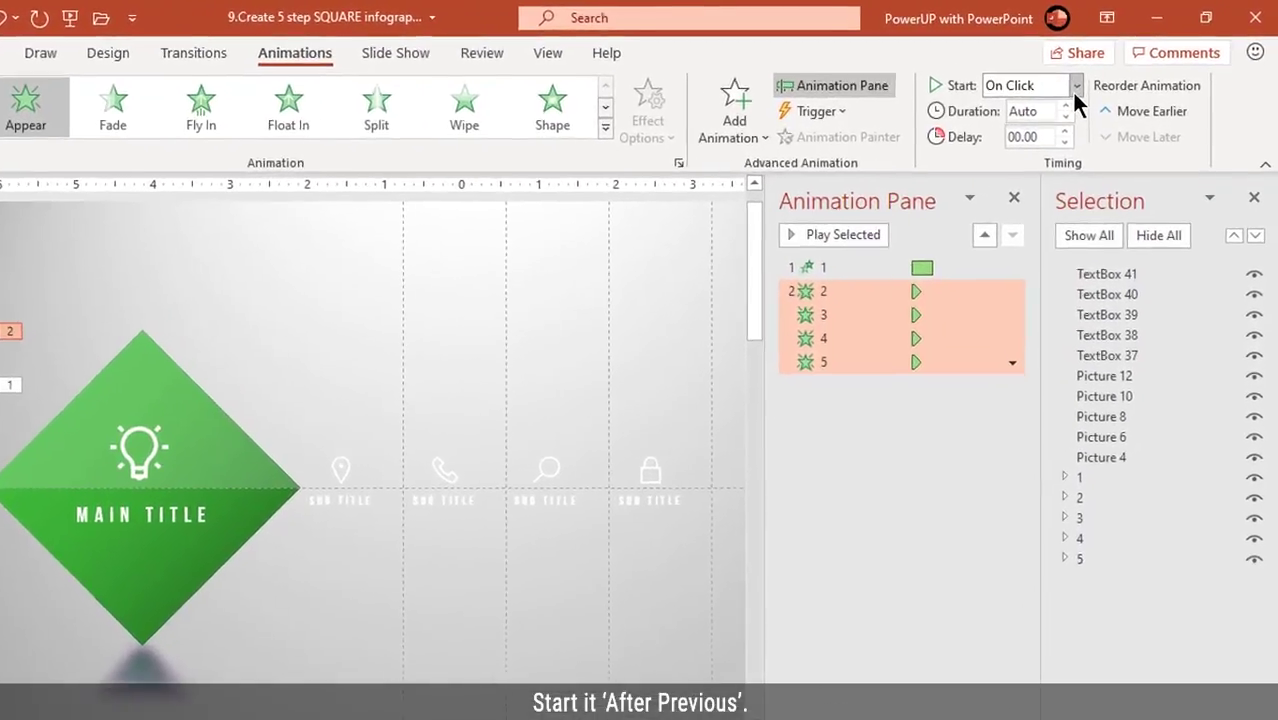
pyautogui.click(1076, 88)
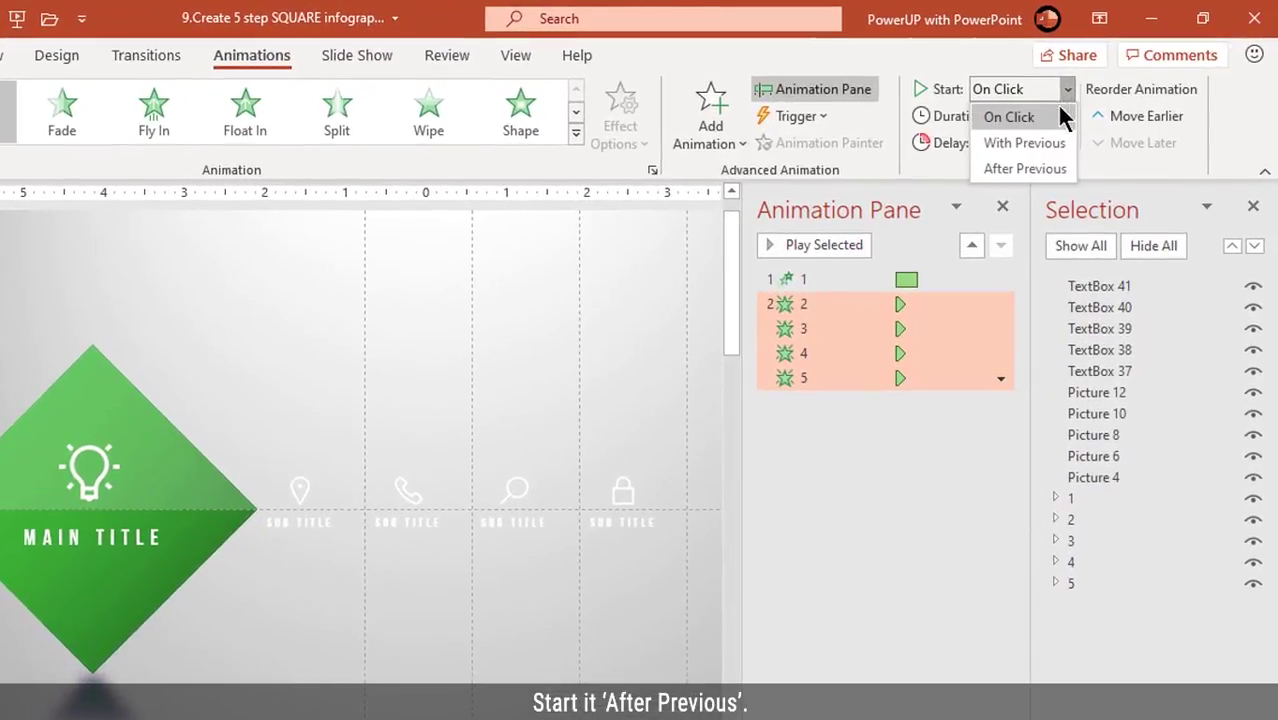
pyautogui.click(1030, 160)
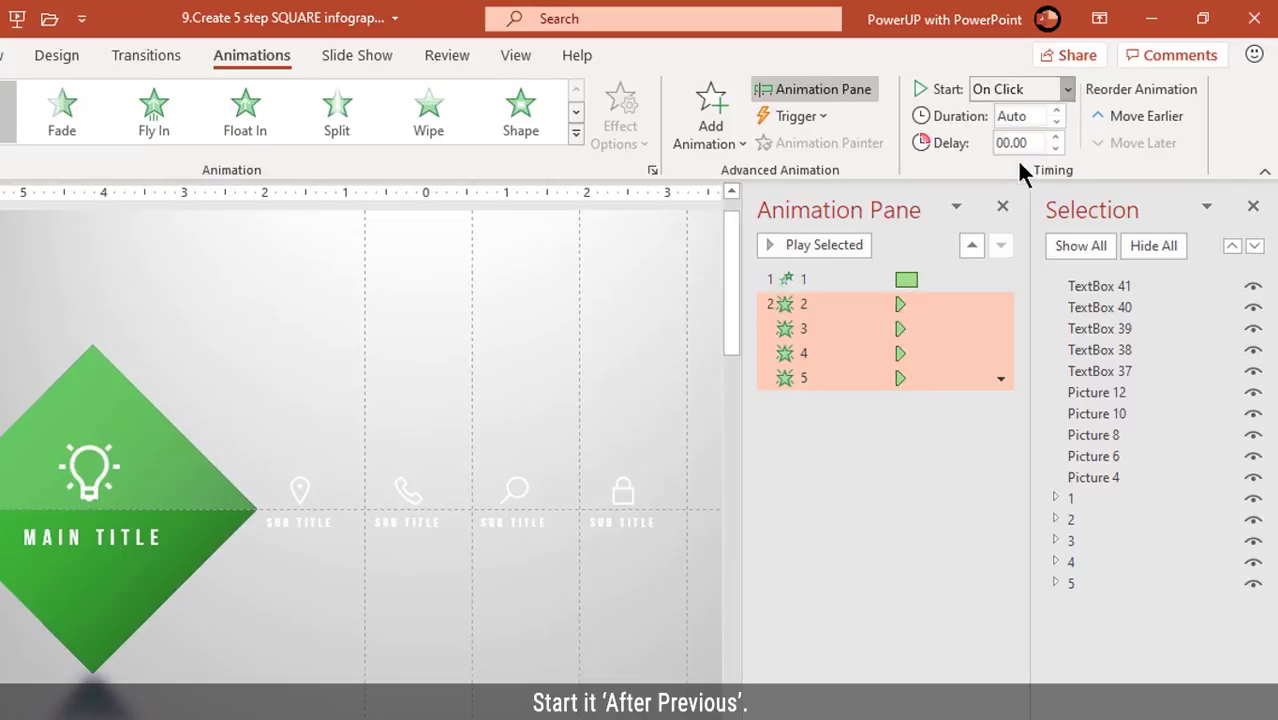
pyautogui.click(918, 491)
# Set the animations for groups 3, 4 and 5 to Start With Previous.
pyautogui.click(831, 305)
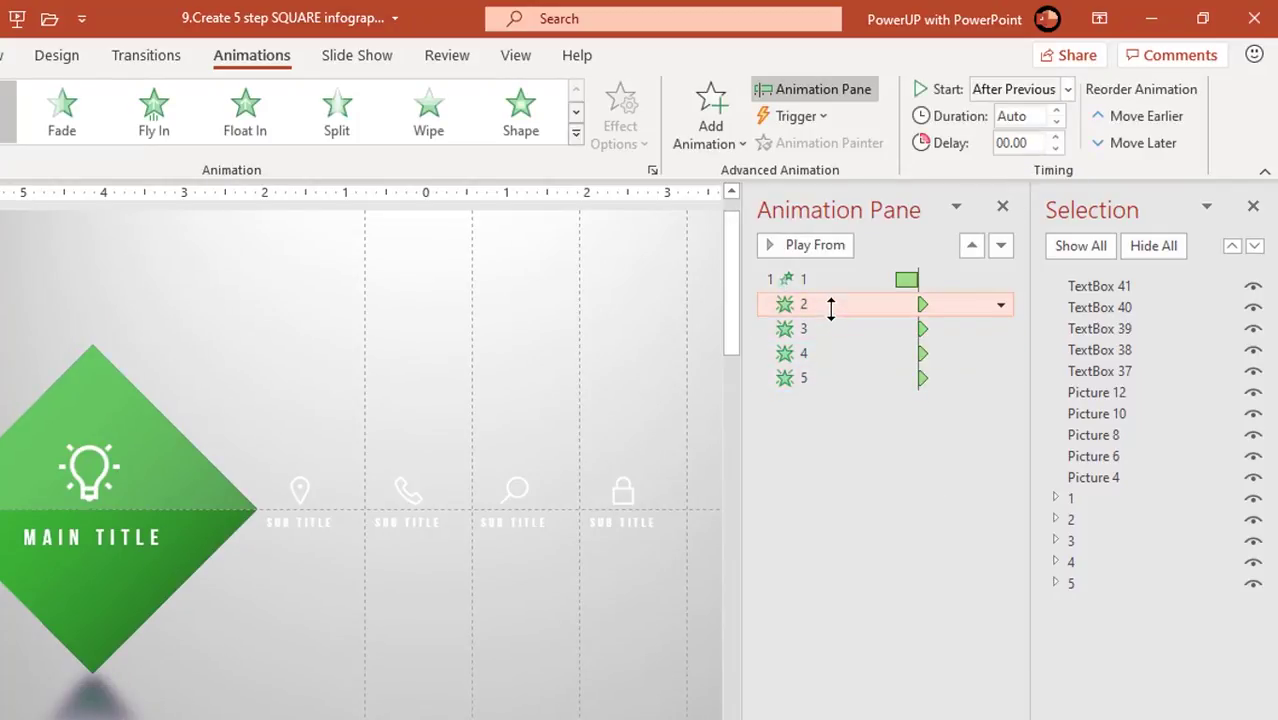
pyautogui.click(897, 333)
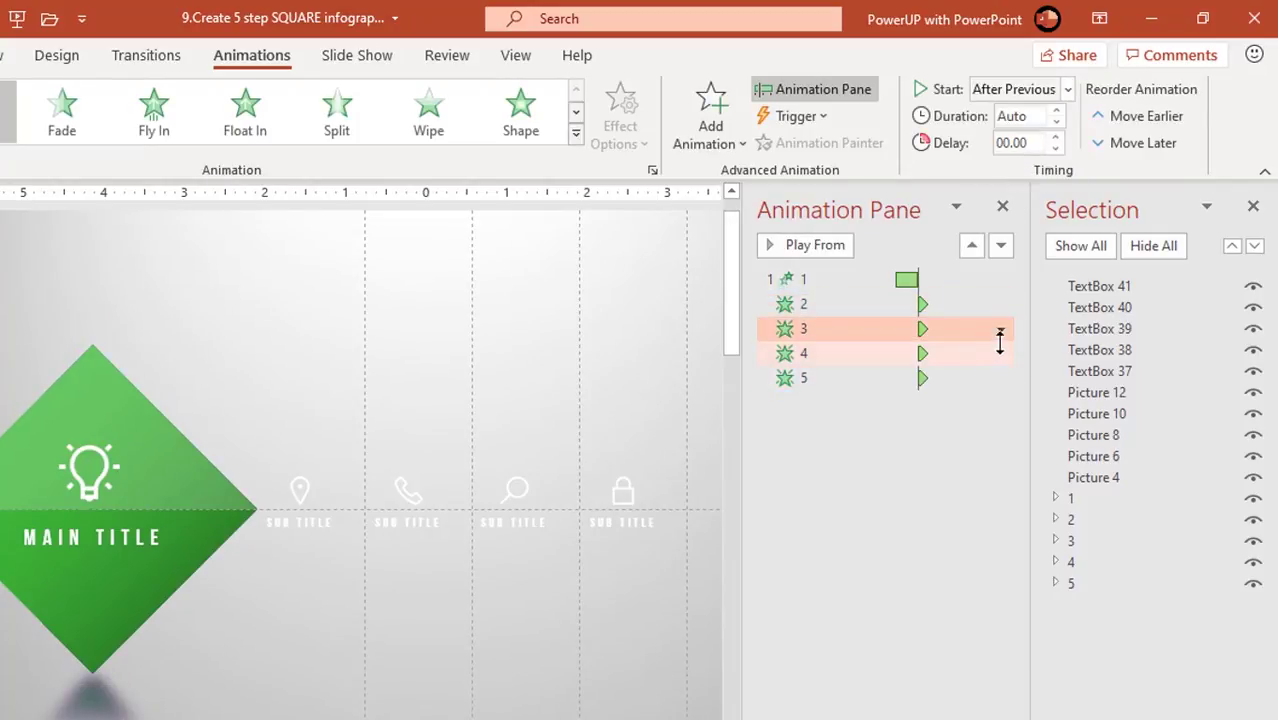
pyautogui.click(1000, 329)
pyautogui.click(898, 380)
pyautogui.click(872, 355)
pyautogui.click(1000, 356)
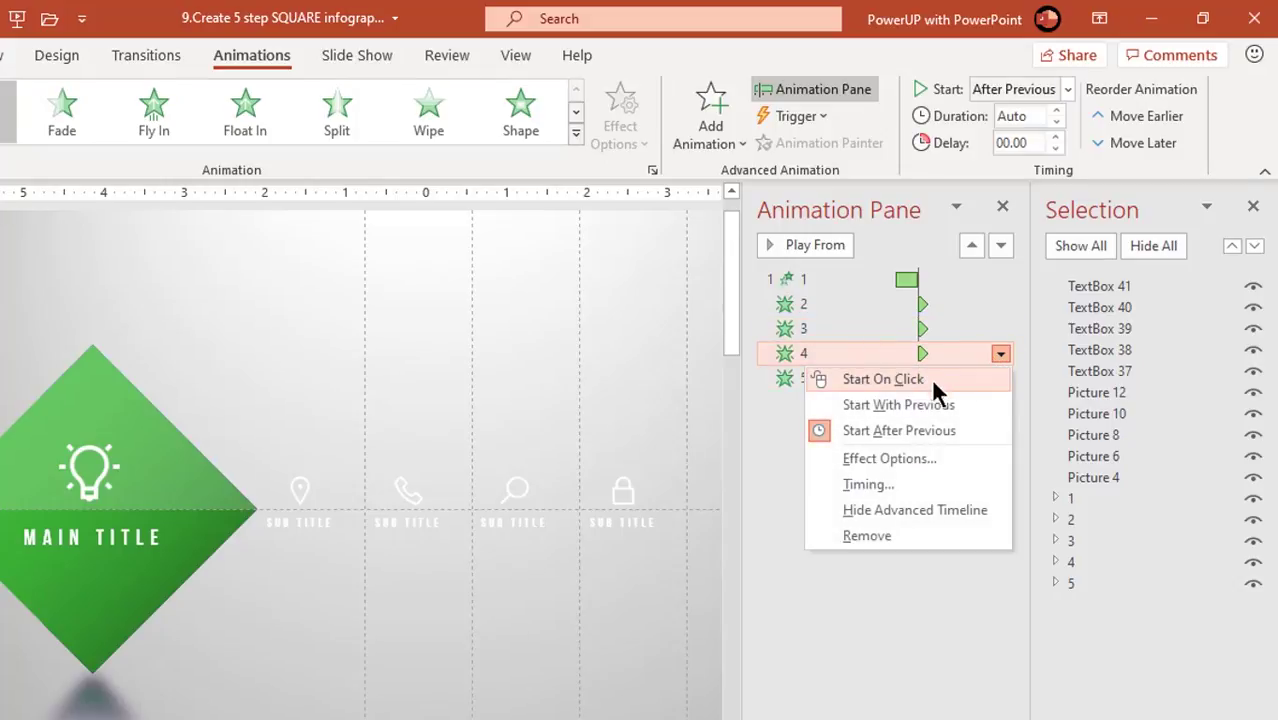
pyautogui.click(909, 394)
pyautogui.click(957, 380)
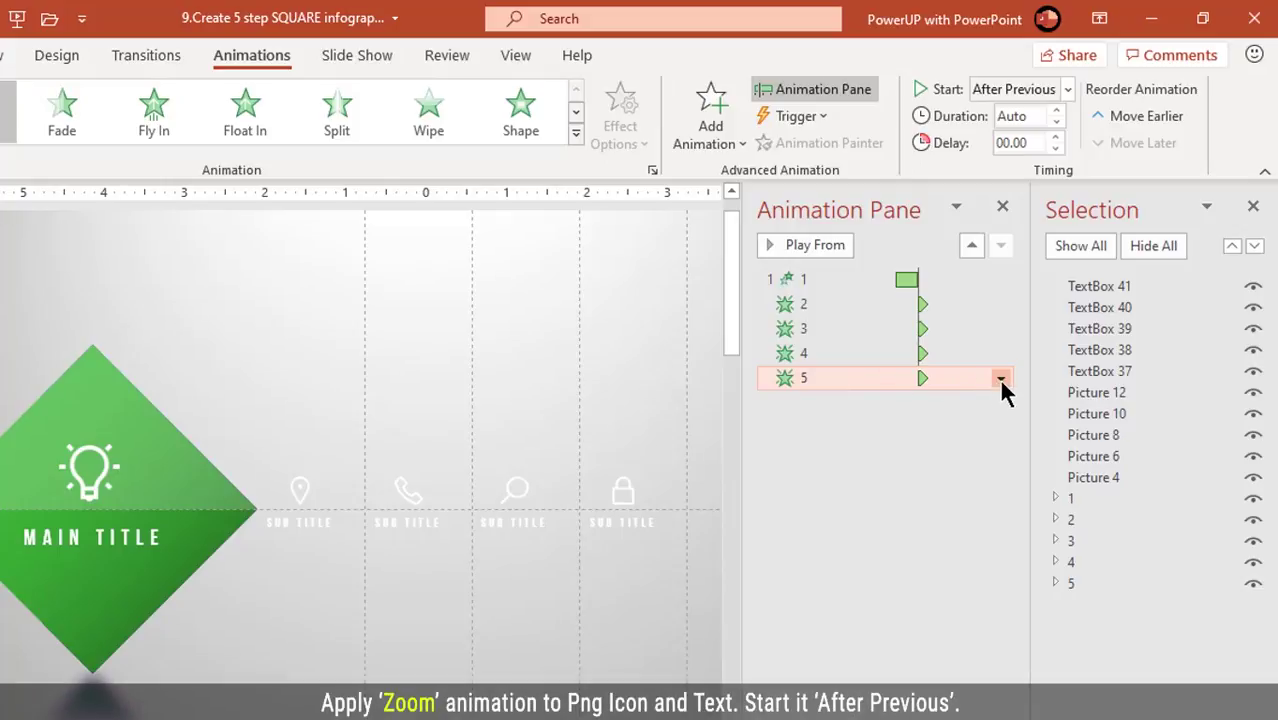
pyautogui.click(1000, 378)
pyautogui.click(950, 426)
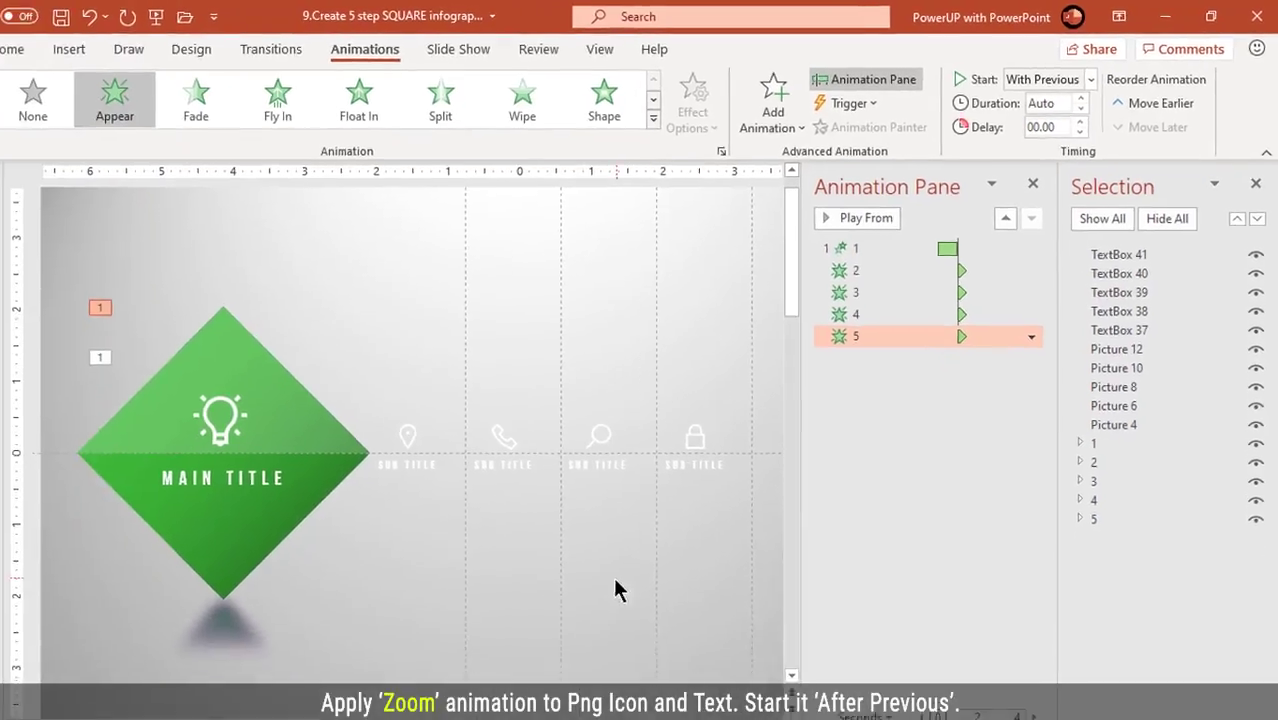
pyautogui.click(647, 550)
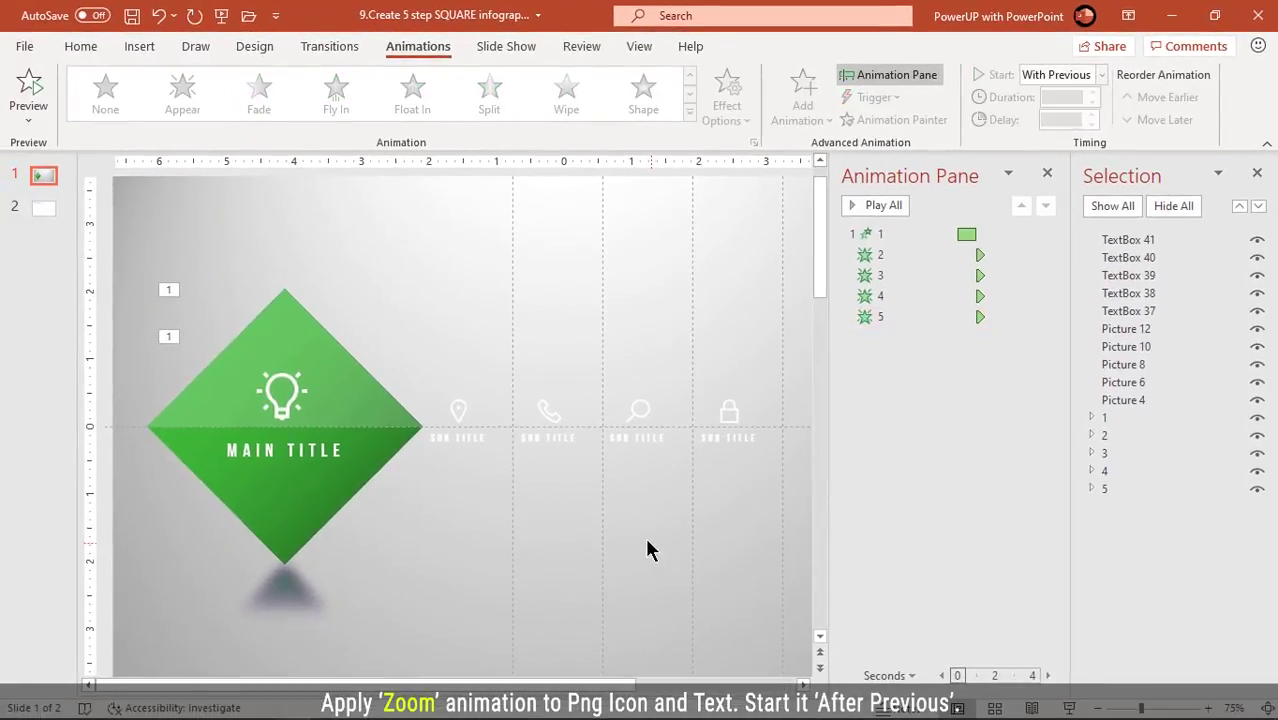
# Give the lightbulb icon and MAIN TITLE a Zoom entrance that starts After Previous.
pyautogui.click(295, 398)
pyautogui.keyDown('shift'); pyautogui.click(310, 449); pyautogui.keyUp('shift')
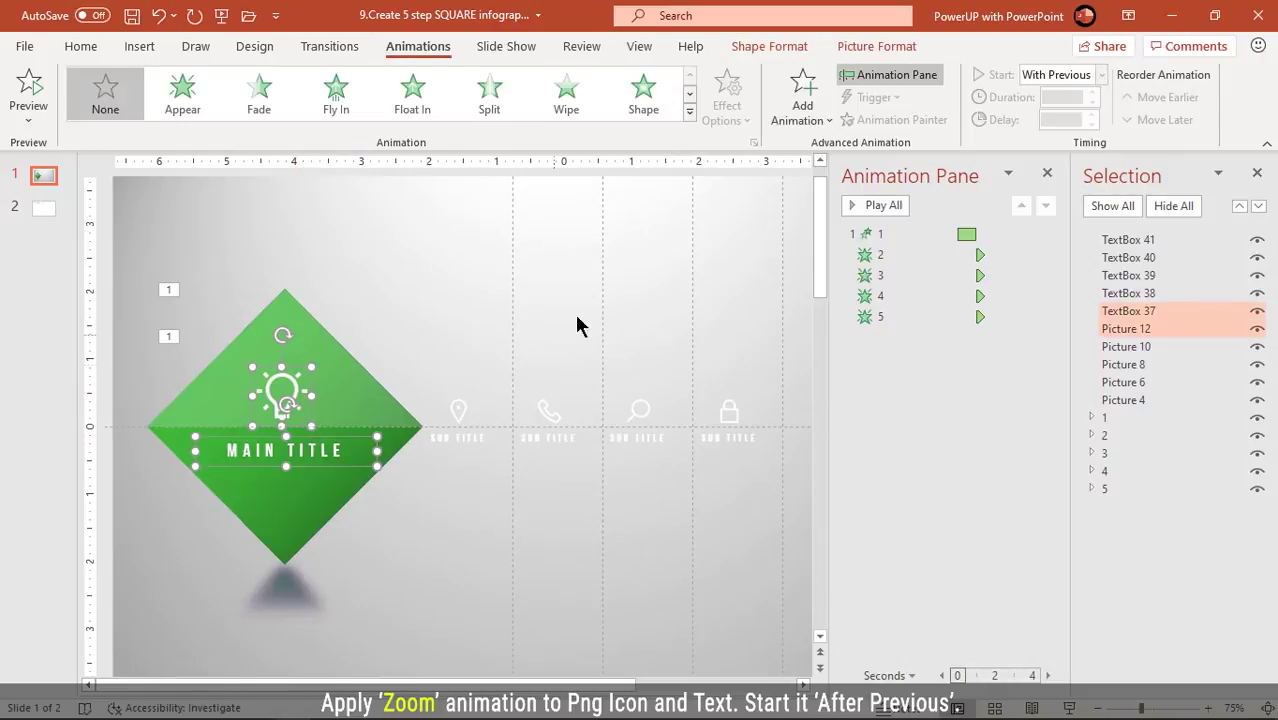
pyautogui.click(689, 112)
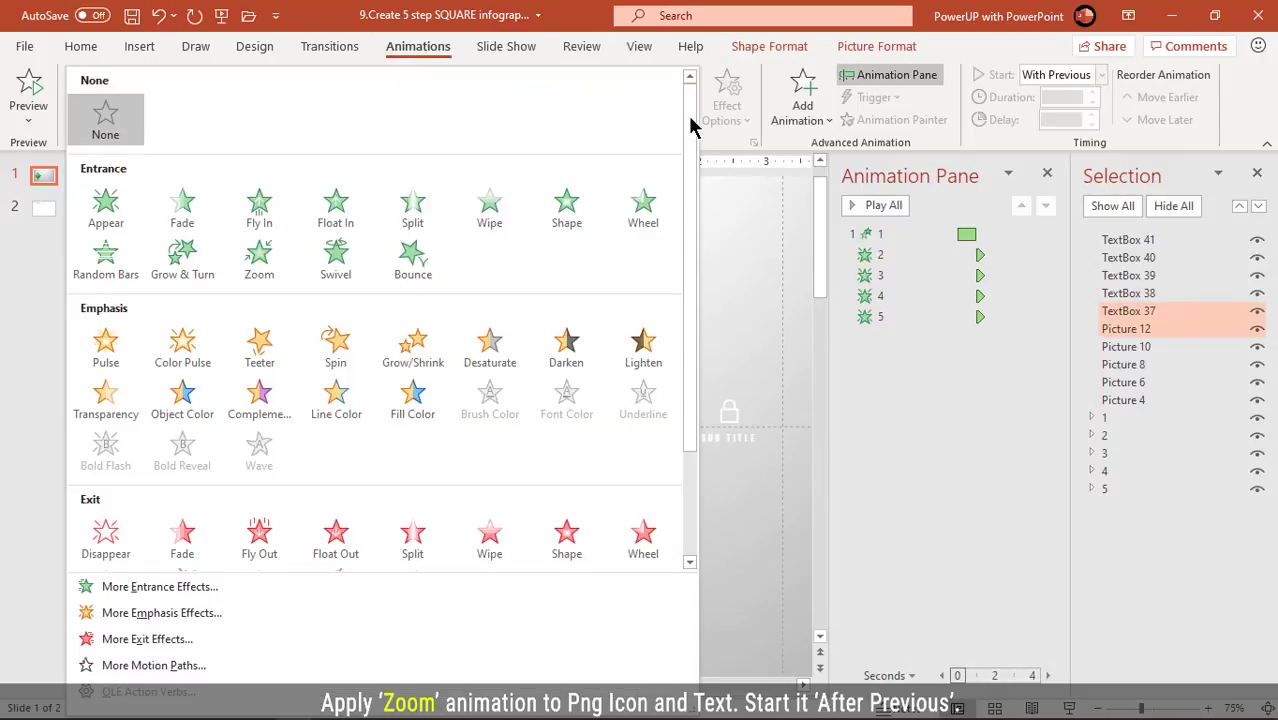
pyautogui.click(272, 278)
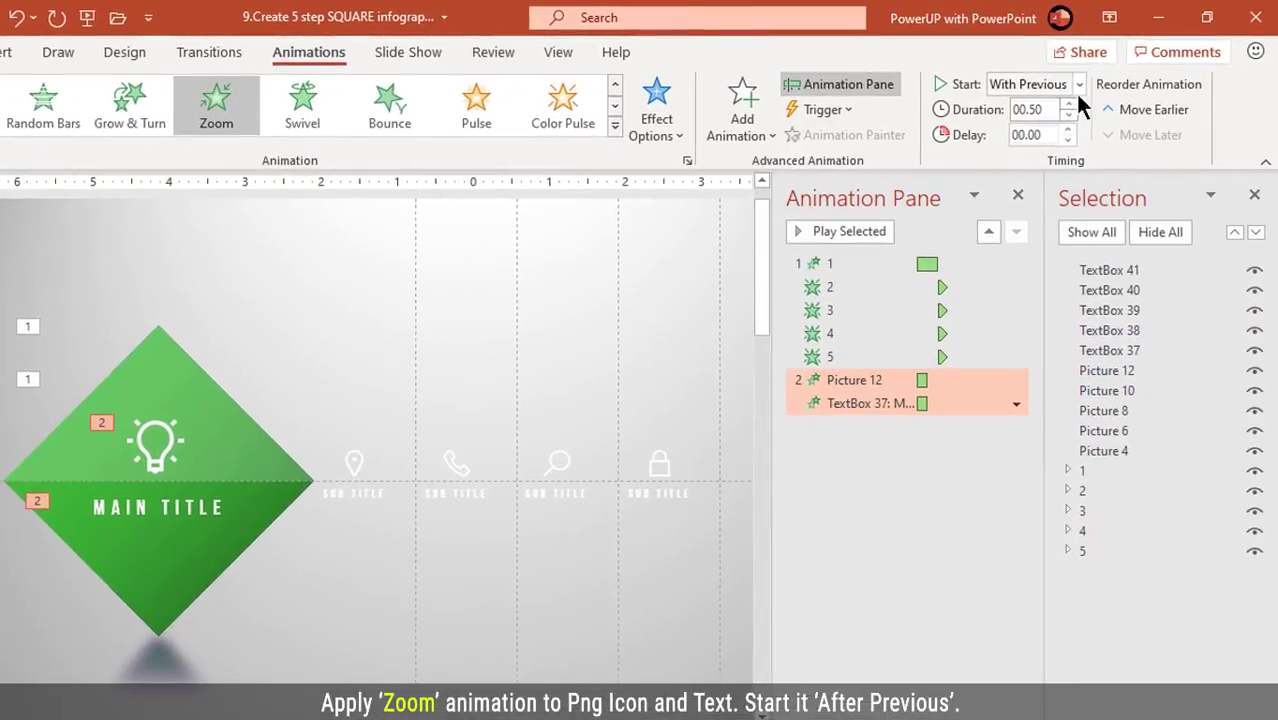
pyautogui.click(1101, 75)
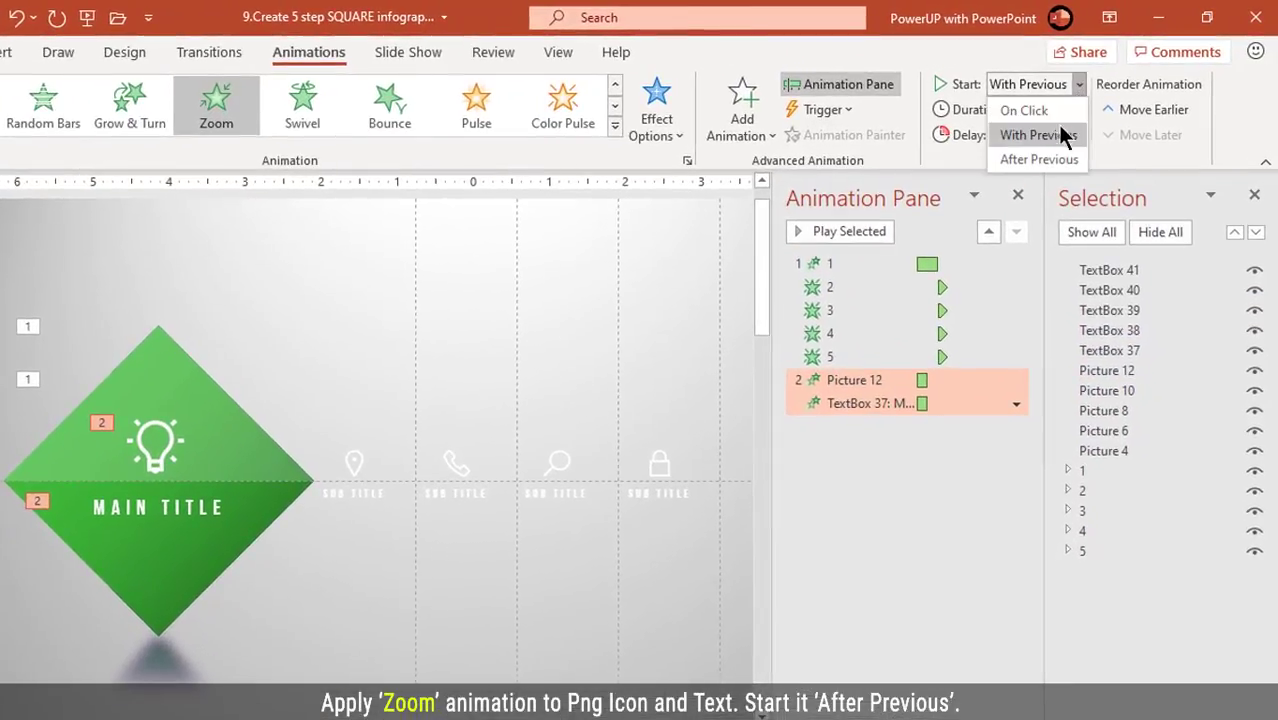
pyautogui.click(1040, 156)
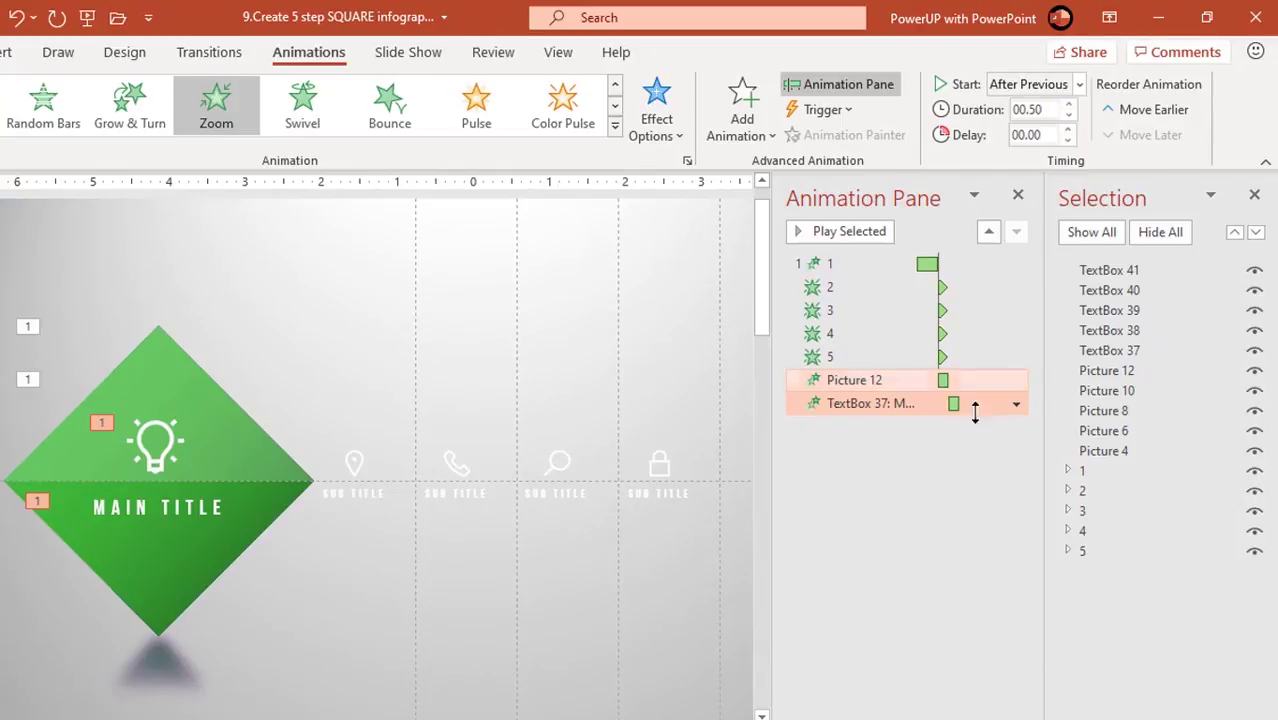
# Set the MAIN TITLE's zoom to With Previous so it plays together with the icon.
pyautogui.click(941, 486)
pyautogui.click(902, 404)
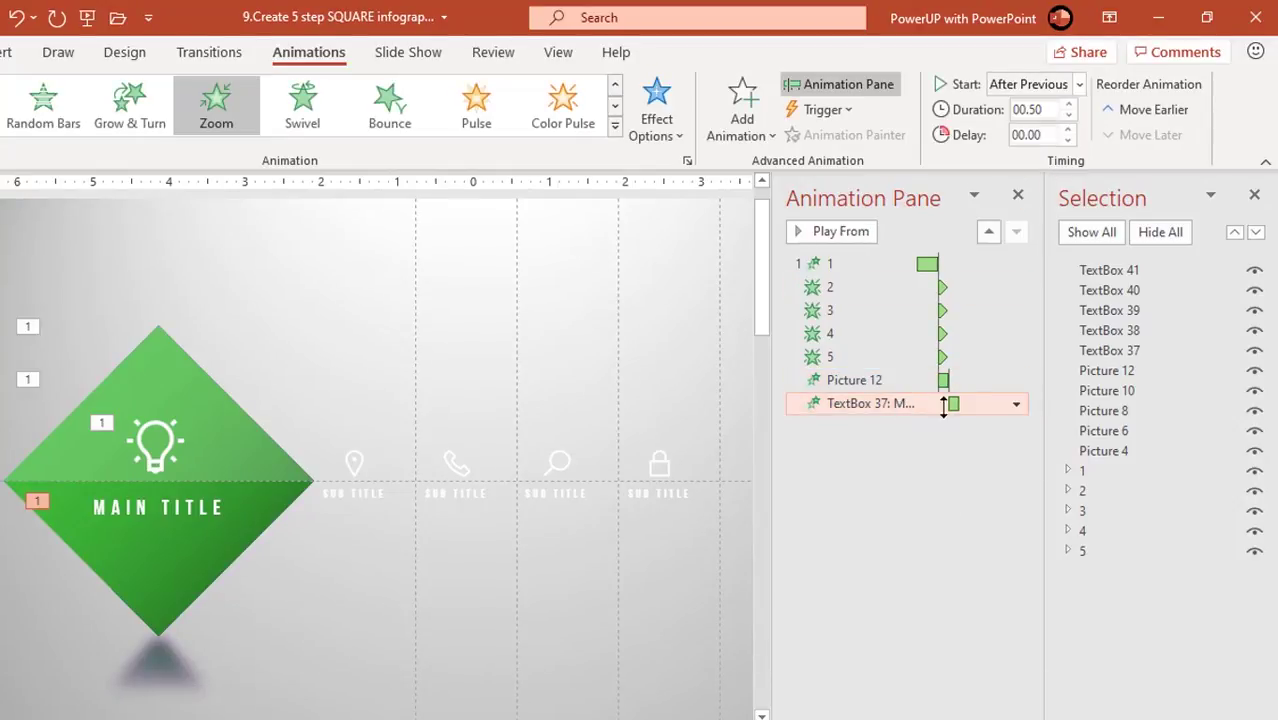
pyautogui.click(1012, 404)
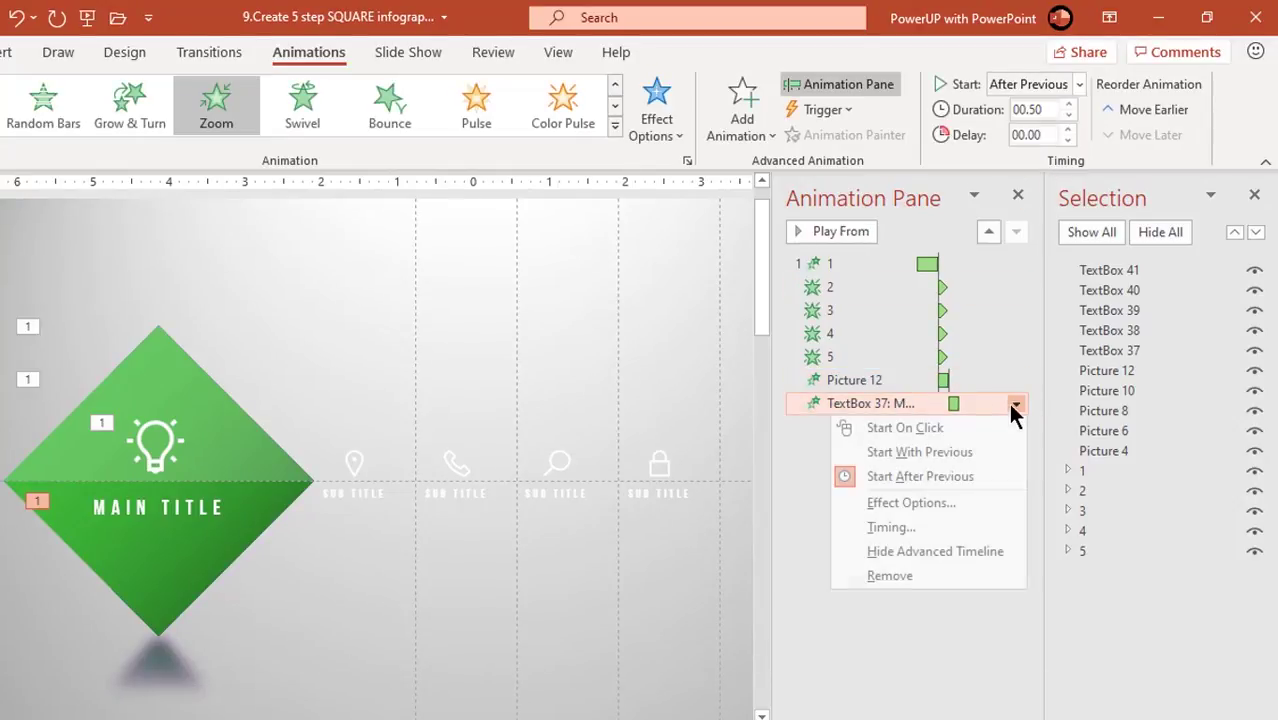
pyautogui.click(945, 448)
pyautogui.click(924, 536)
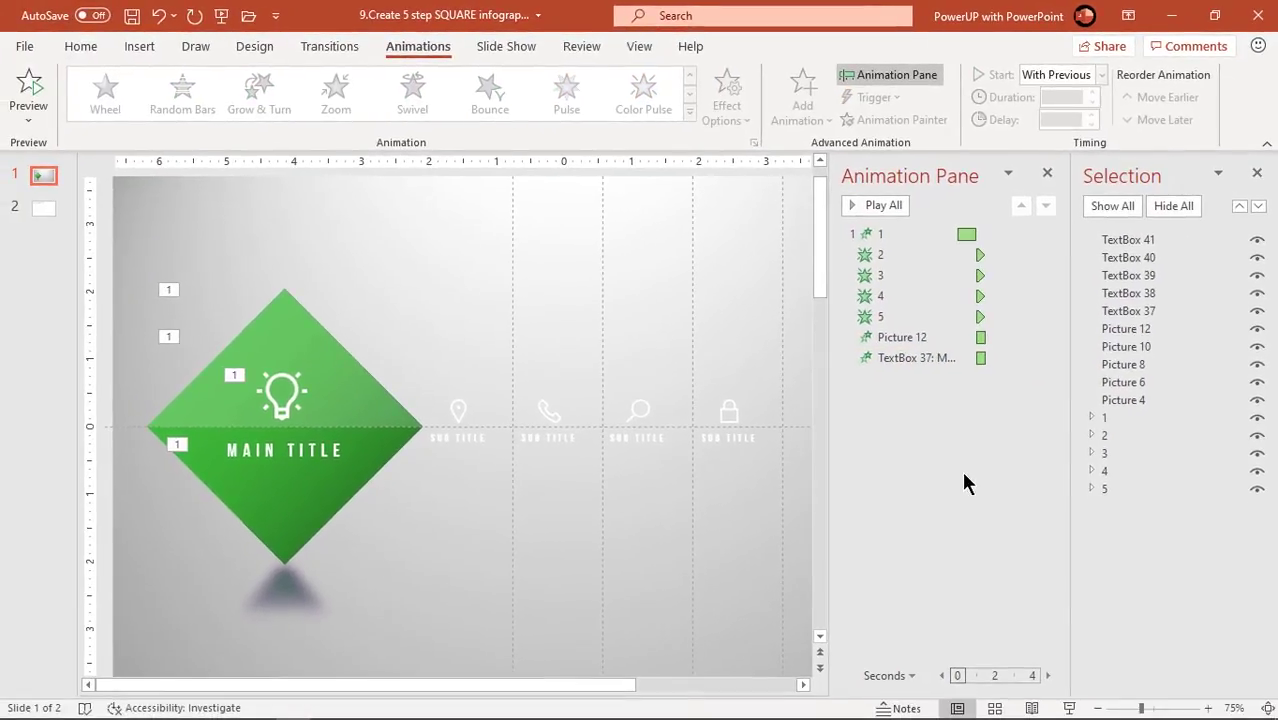
pyautogui.press('F5')
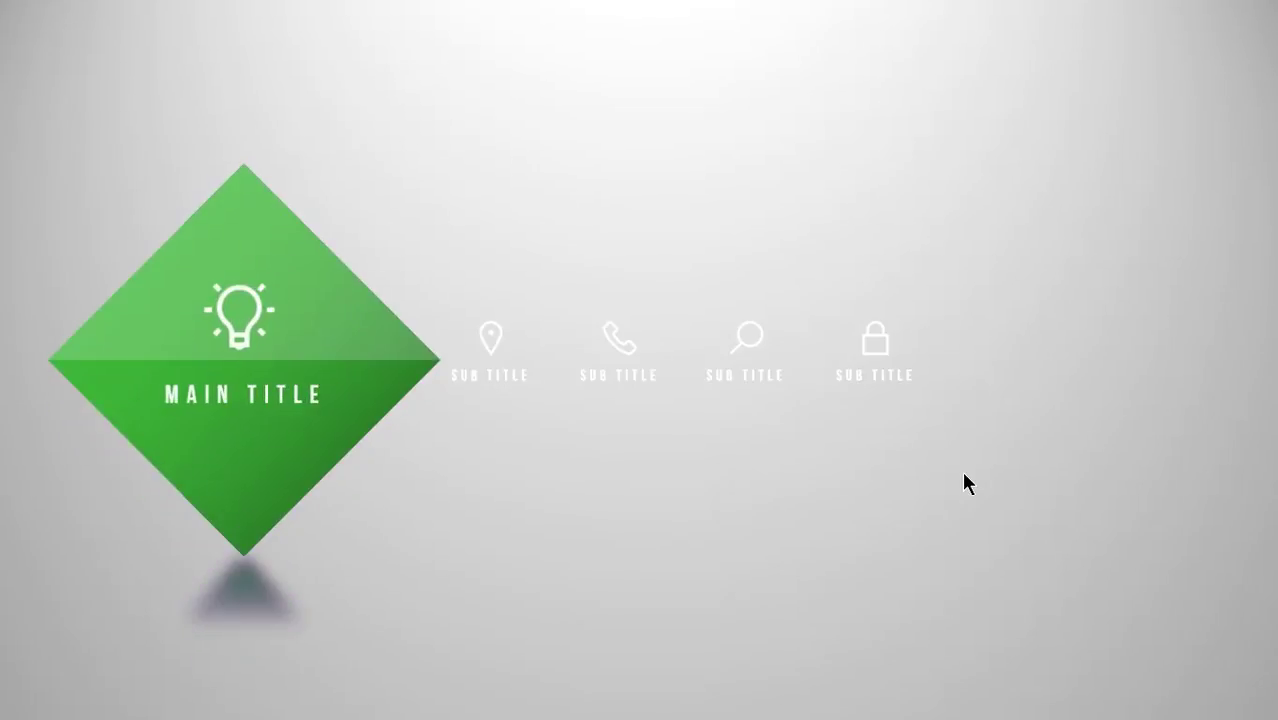
pyautogui.press('Escape')
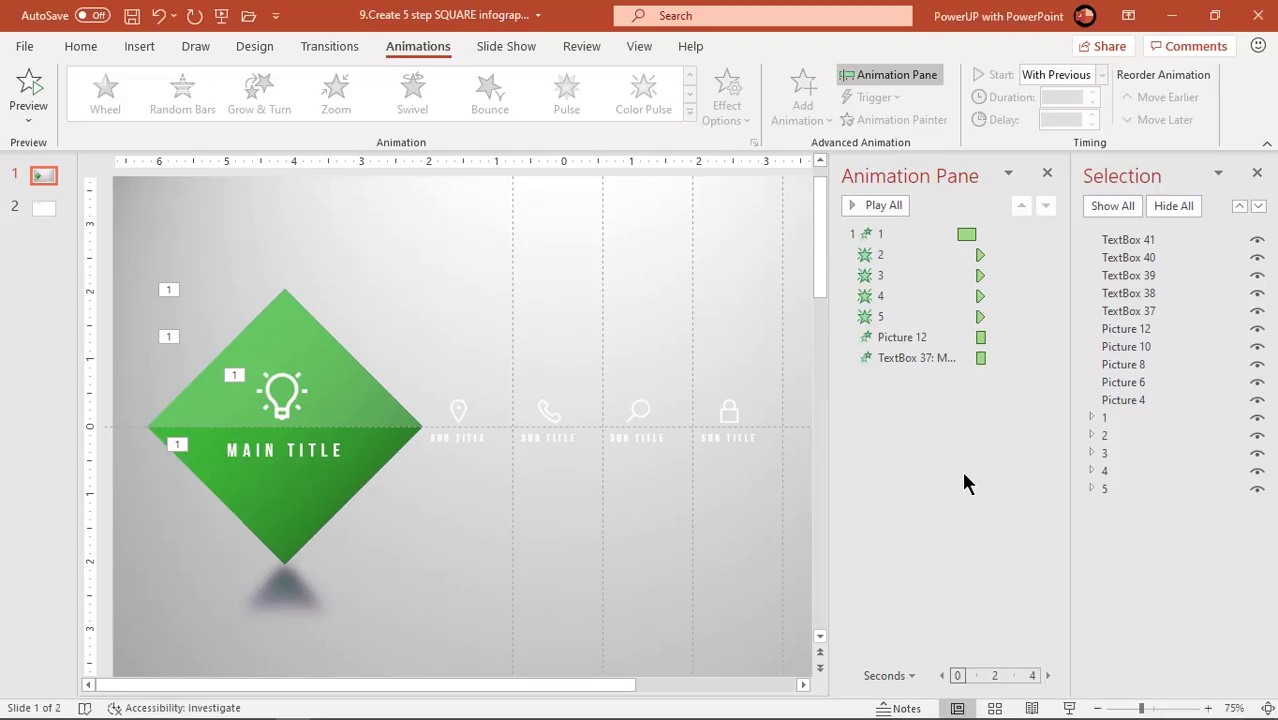
# Select animations 2–5 and choose the Right path from More Motion Paths.
pyautogui.click(1245, 184)
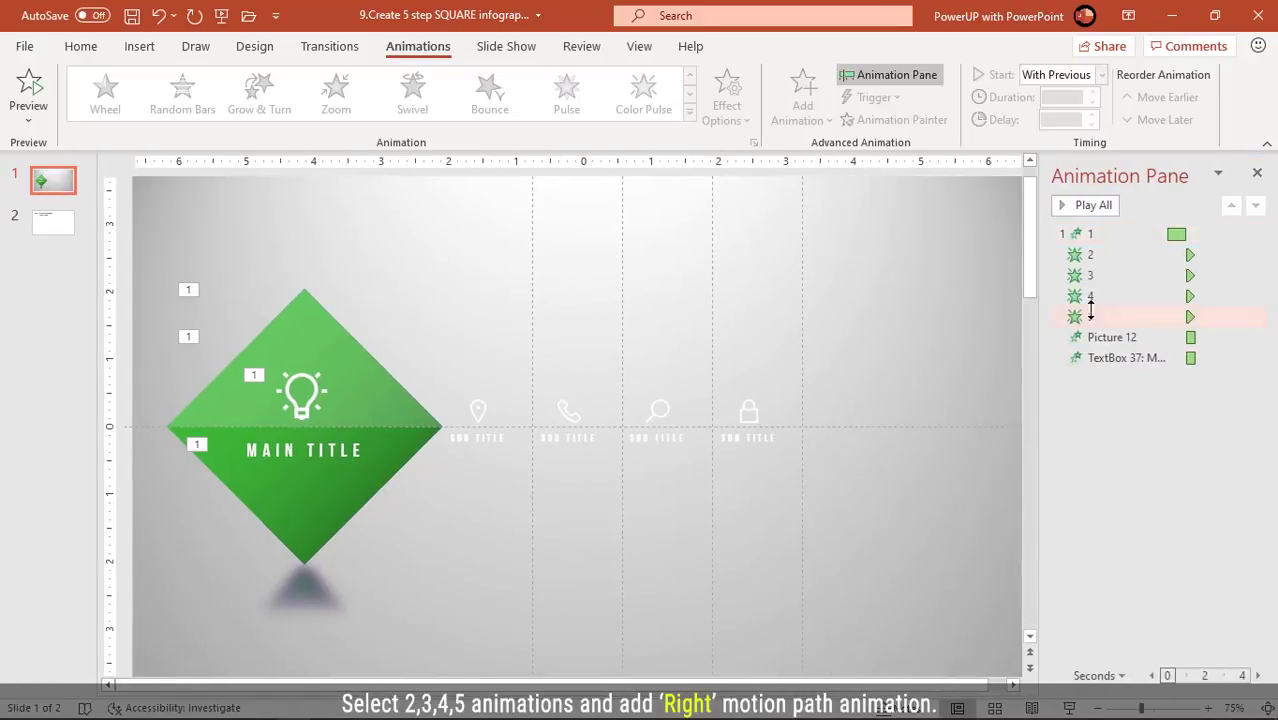
pyautogui.click(1093, 256)
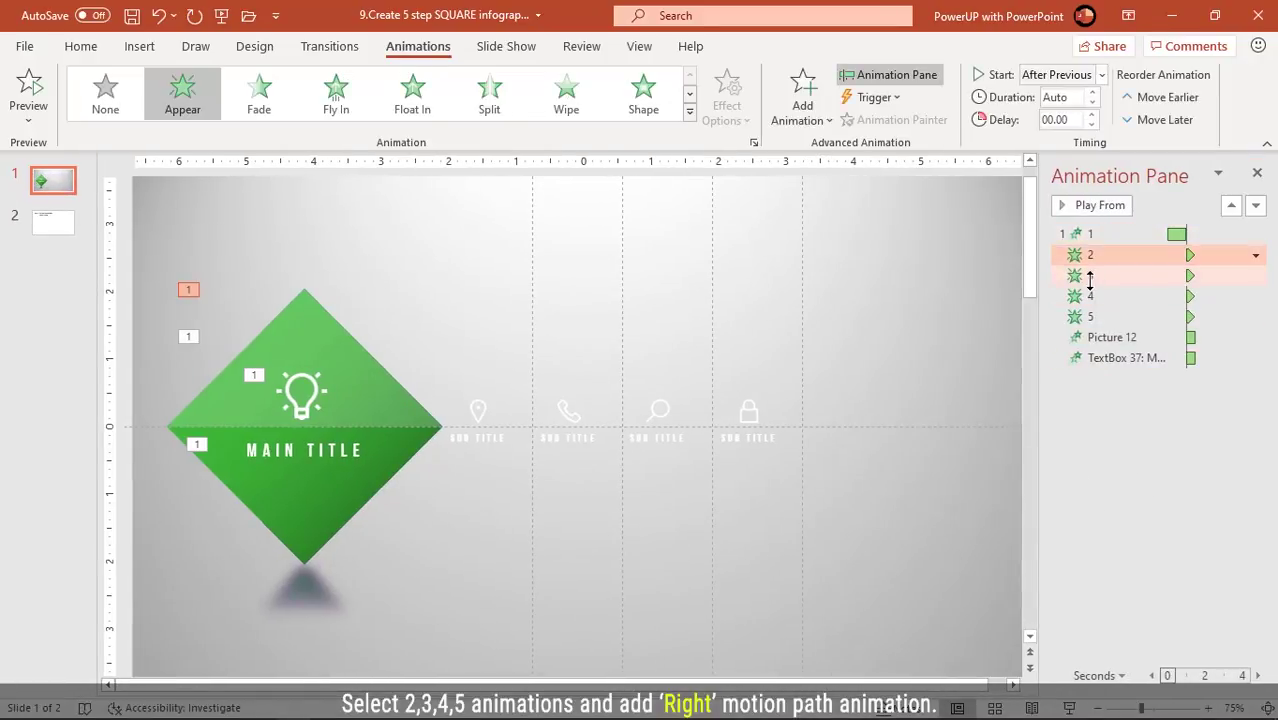
pyautogui.keyDown('ctrl'); pyautogui.click(1090, 279); pyautogui.keyUp('ctrl')
pyautogui.keyDown('ctrl'); pyautogui.click(1089, 298); pyautogui.keyUp('ctrl')
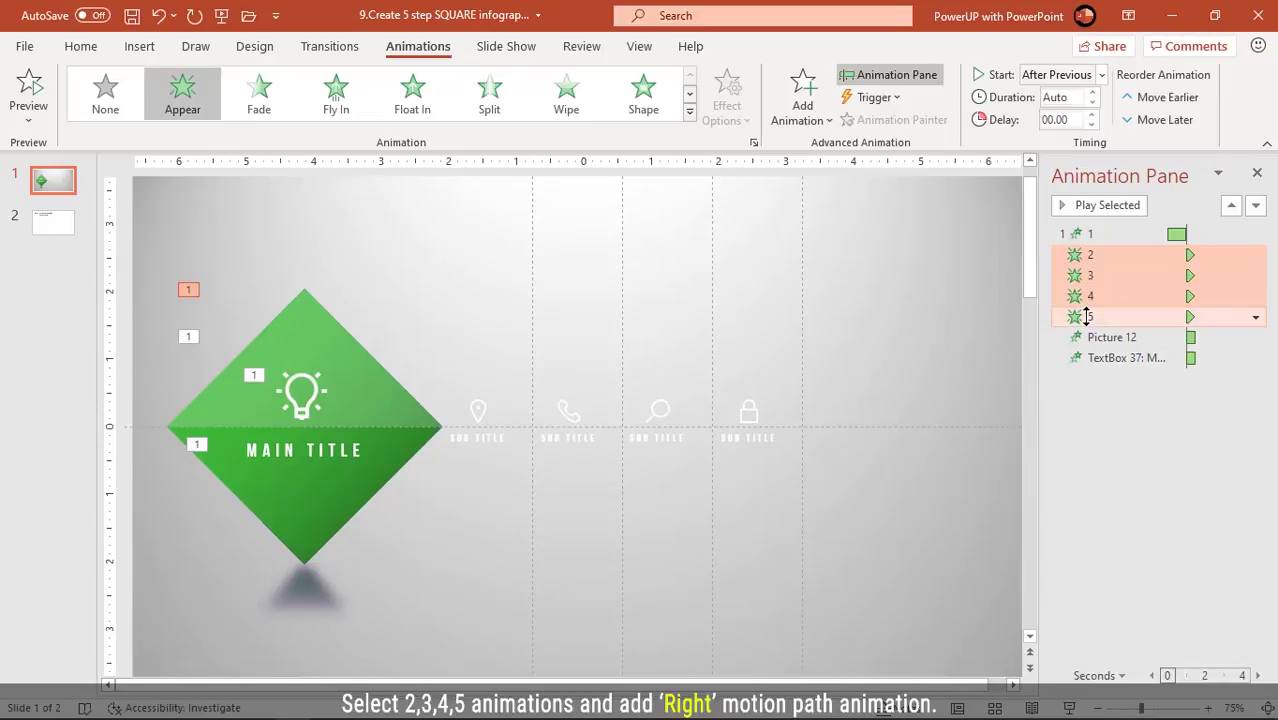
pyautogui.keyDown('ctrl'); pyautogui.click(1087, 316); pyautogui.keyUp('ctrl')
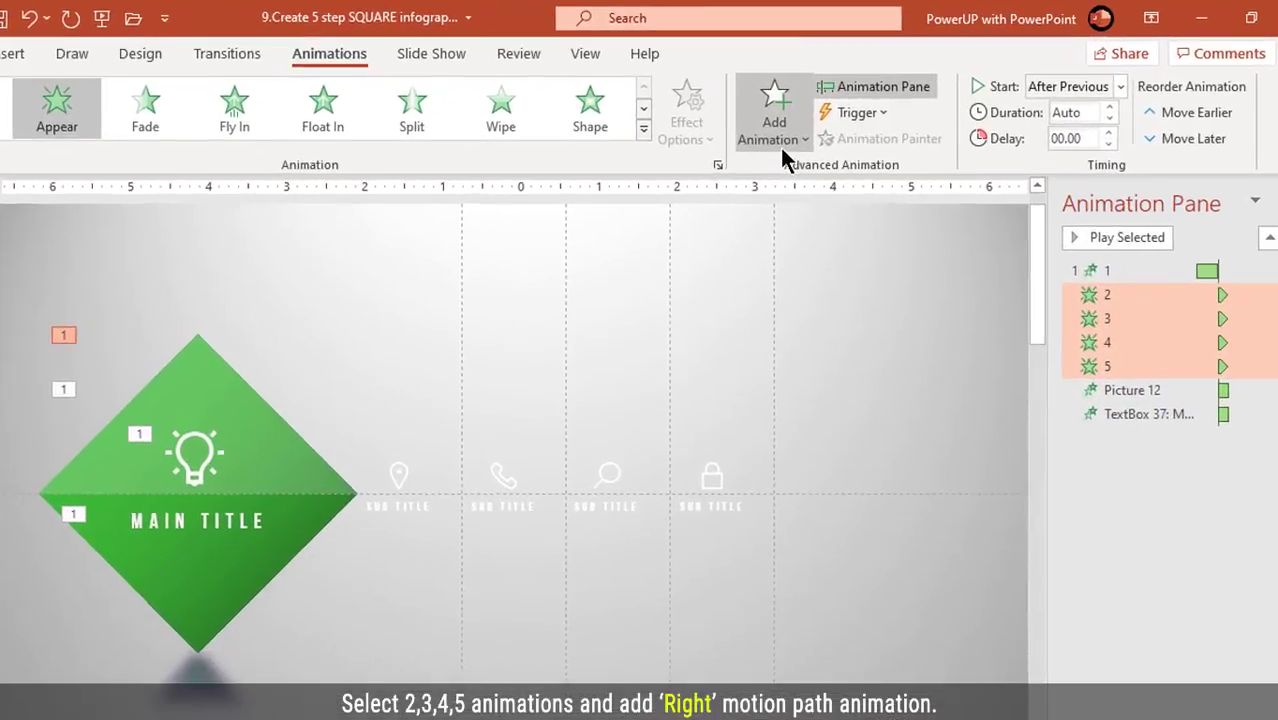
pyautogui.click(779, 150)
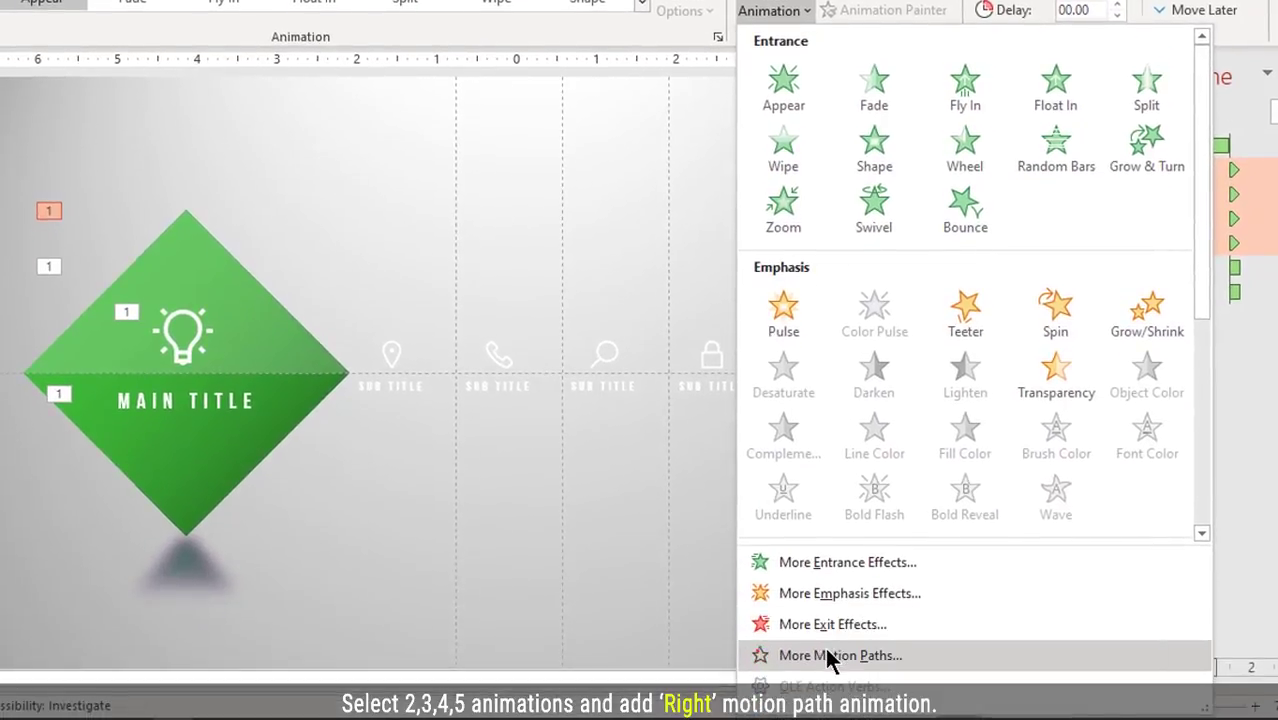
pyautogui.click(828, 662)
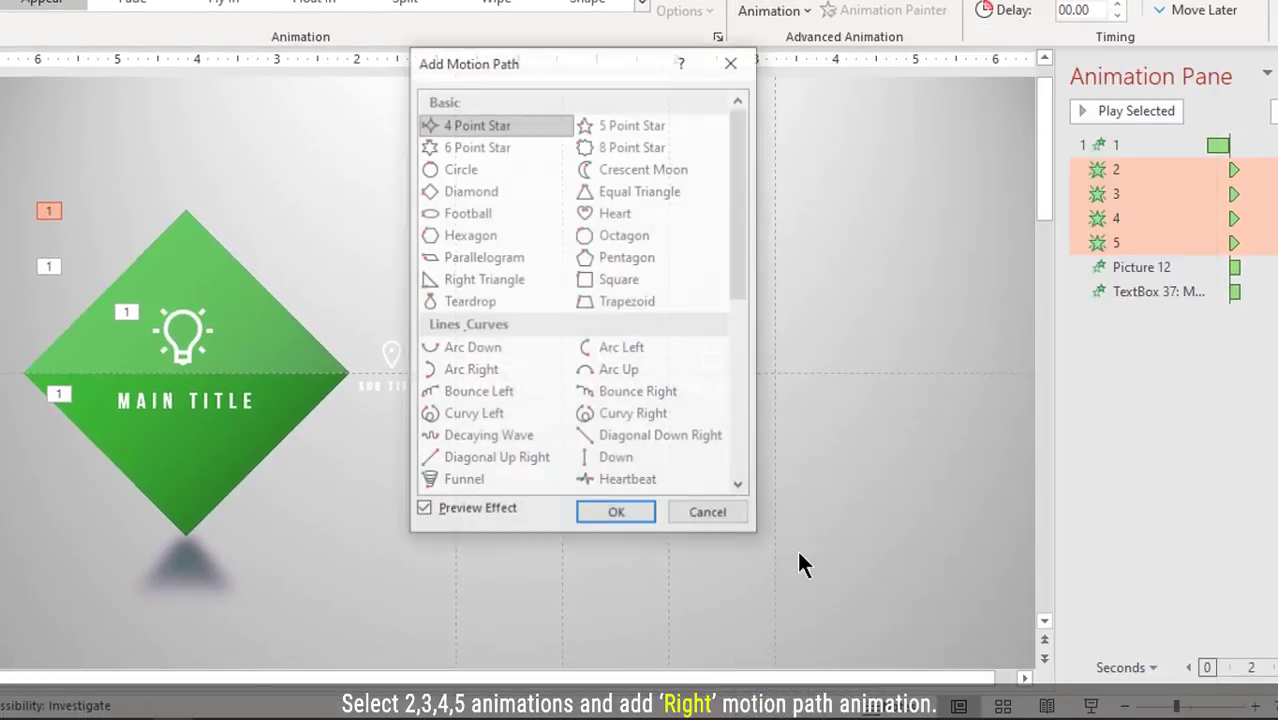
pyautogui.moveTo(742, 280); pyautogui.dragTo(741, 370)
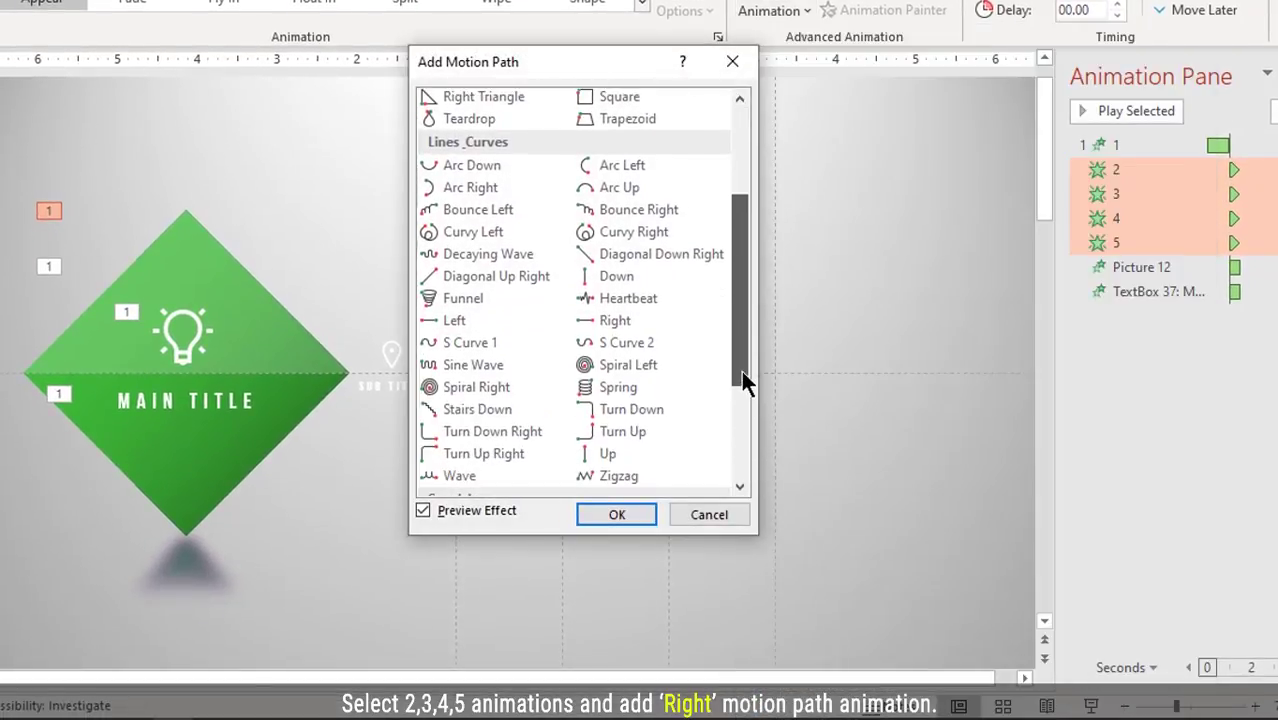
pyautogui.moveTo(652, 75); pyautogui.dragTo(982, 86)
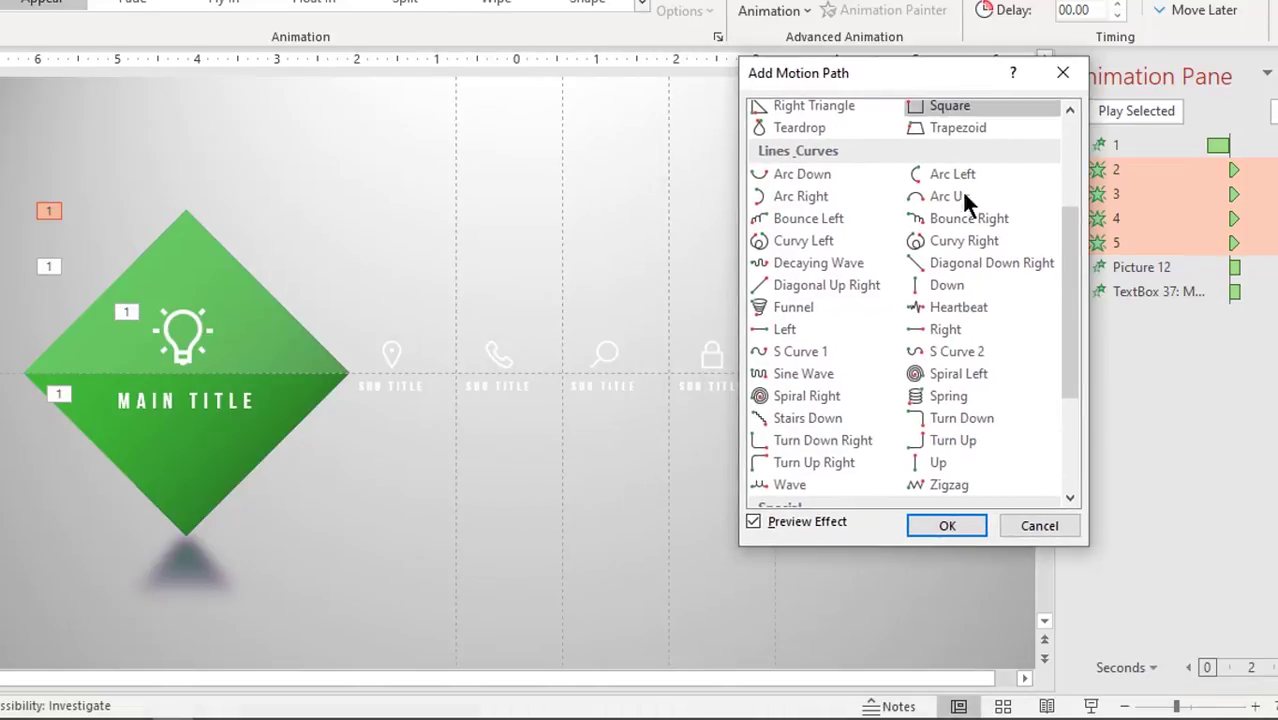
pyautogui.click(945, 329)
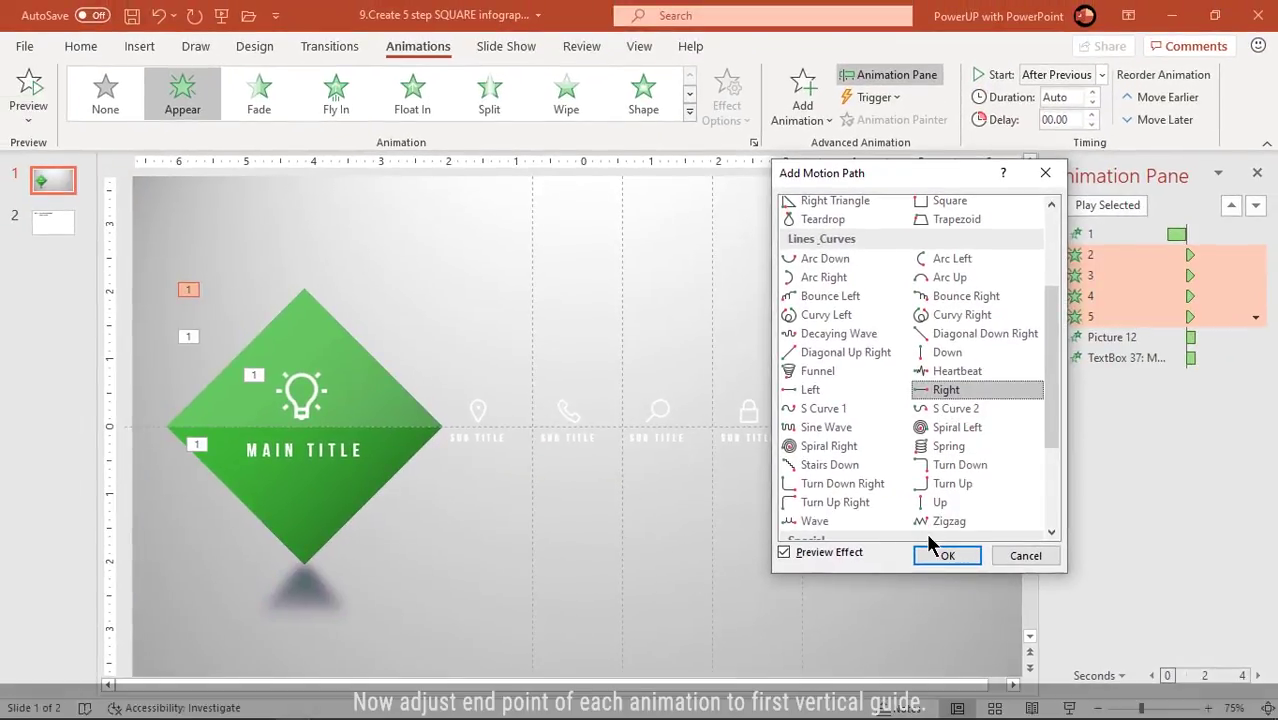
# Confirm the Right motion path for groups 2–5 and select animation 2 alone.
pyautogui.click(930, 555)
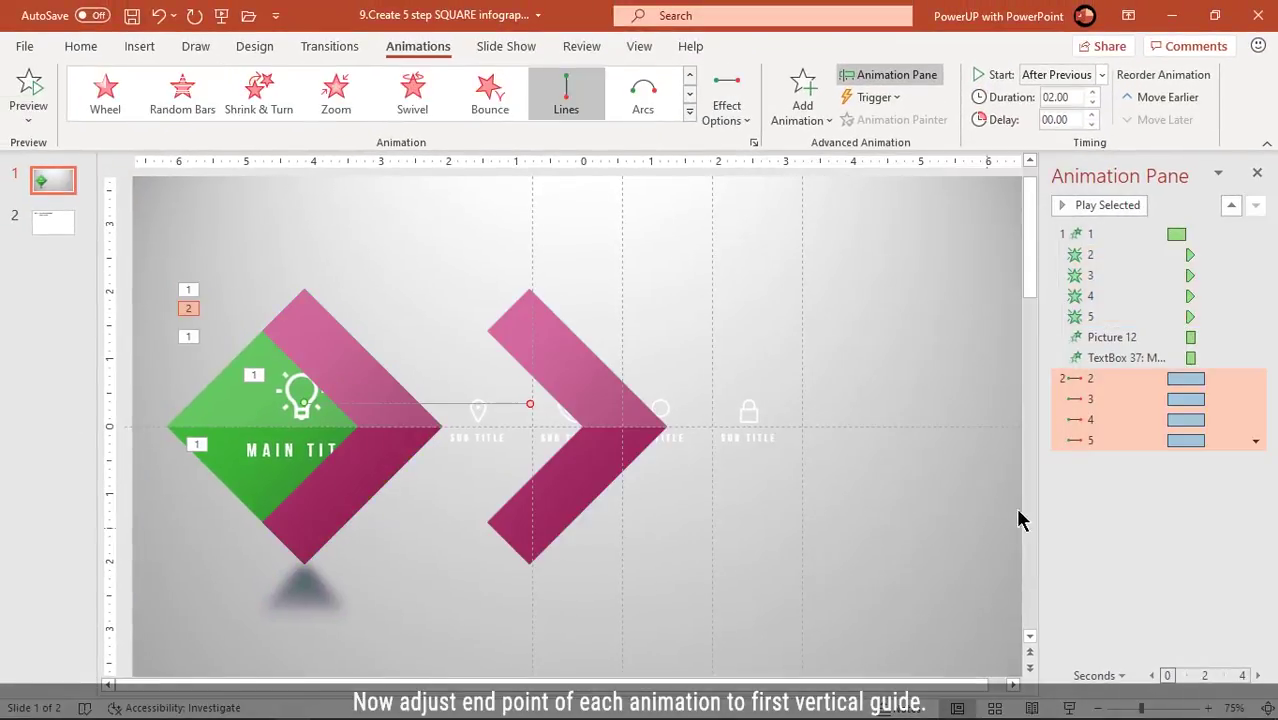
pyautogui.click(1123, 522)
pyautogui.click(1086, 378)
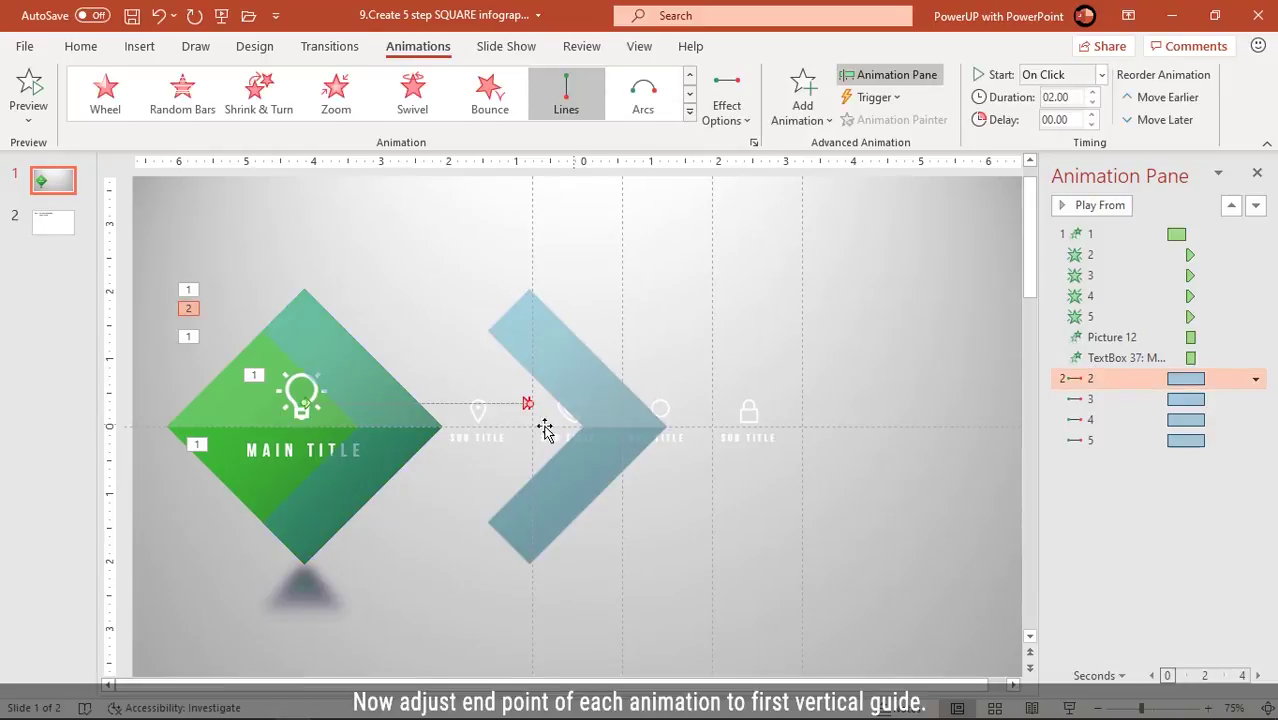
# Zoom in and drag animation 2's path end point exactly onto the first vertical guide.
pyautogui.scroll(5, 490, 412)
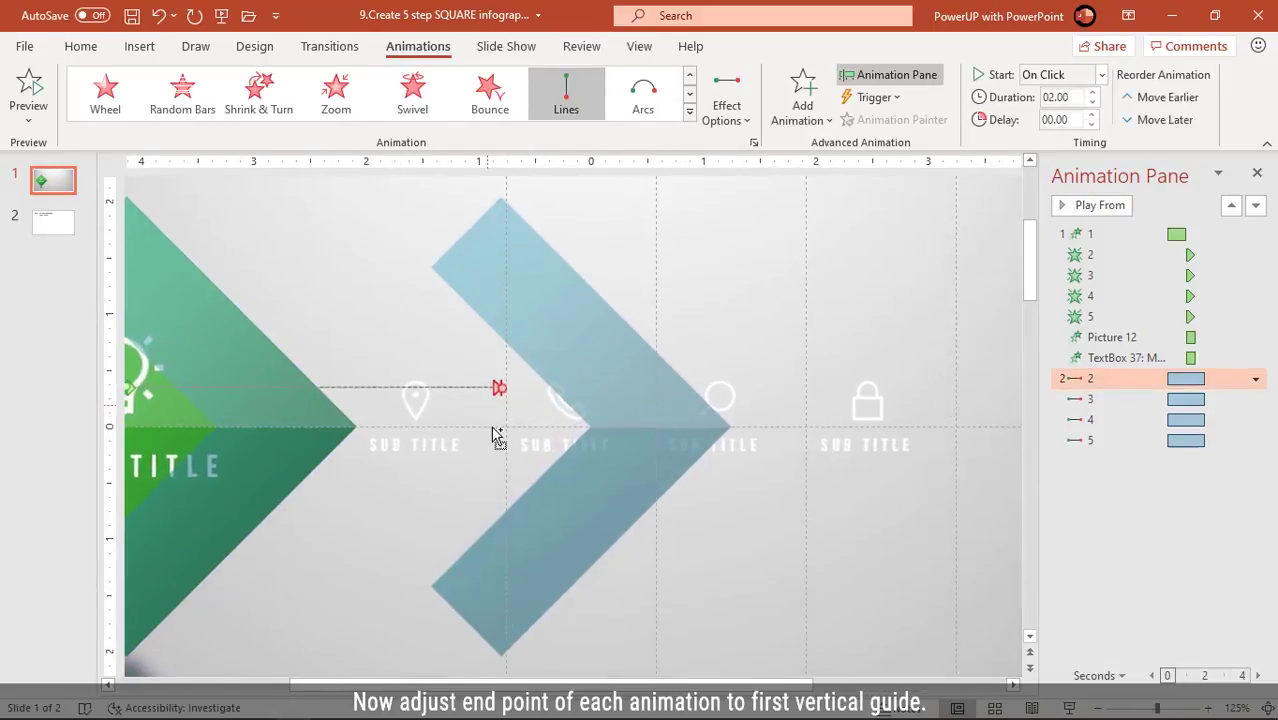
pyautogui.moveTo(532, 688); pyautogui.dragTo(491, 640)
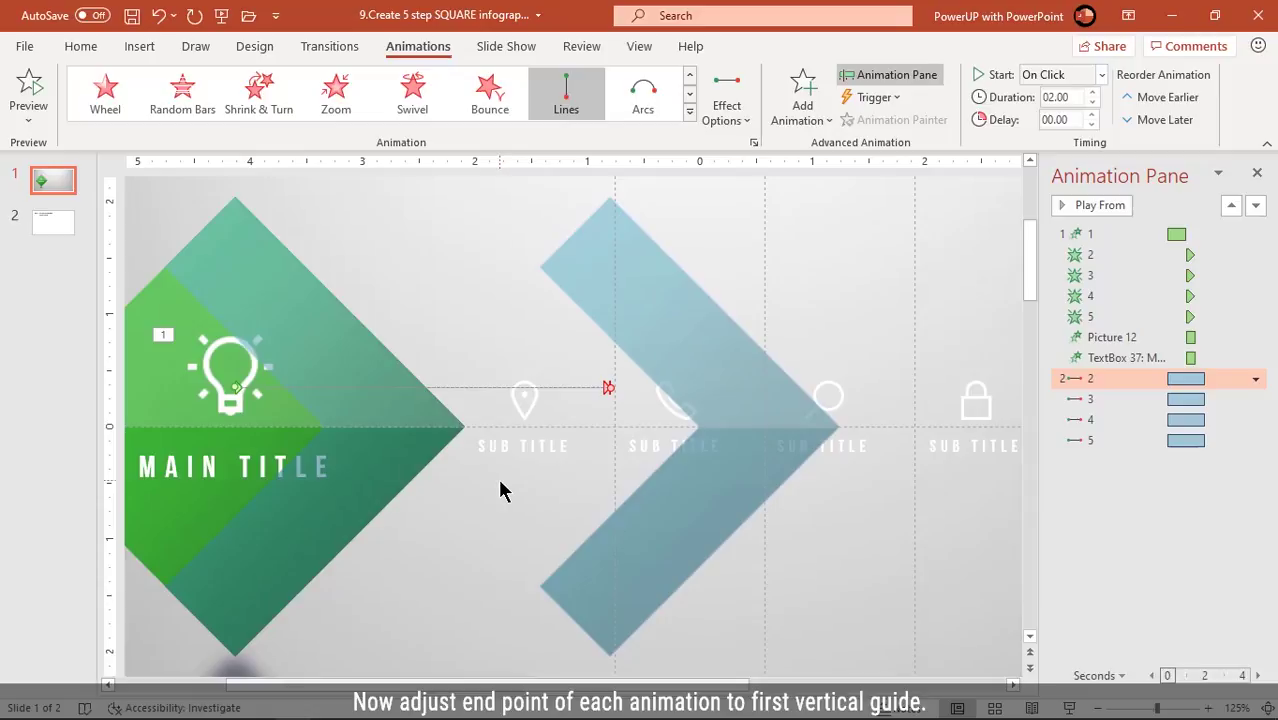
pyautogui.scroll(2, 502, 491)
pyautogui.moveTo(510, 686); pyautogui.dragTo(470, 686)
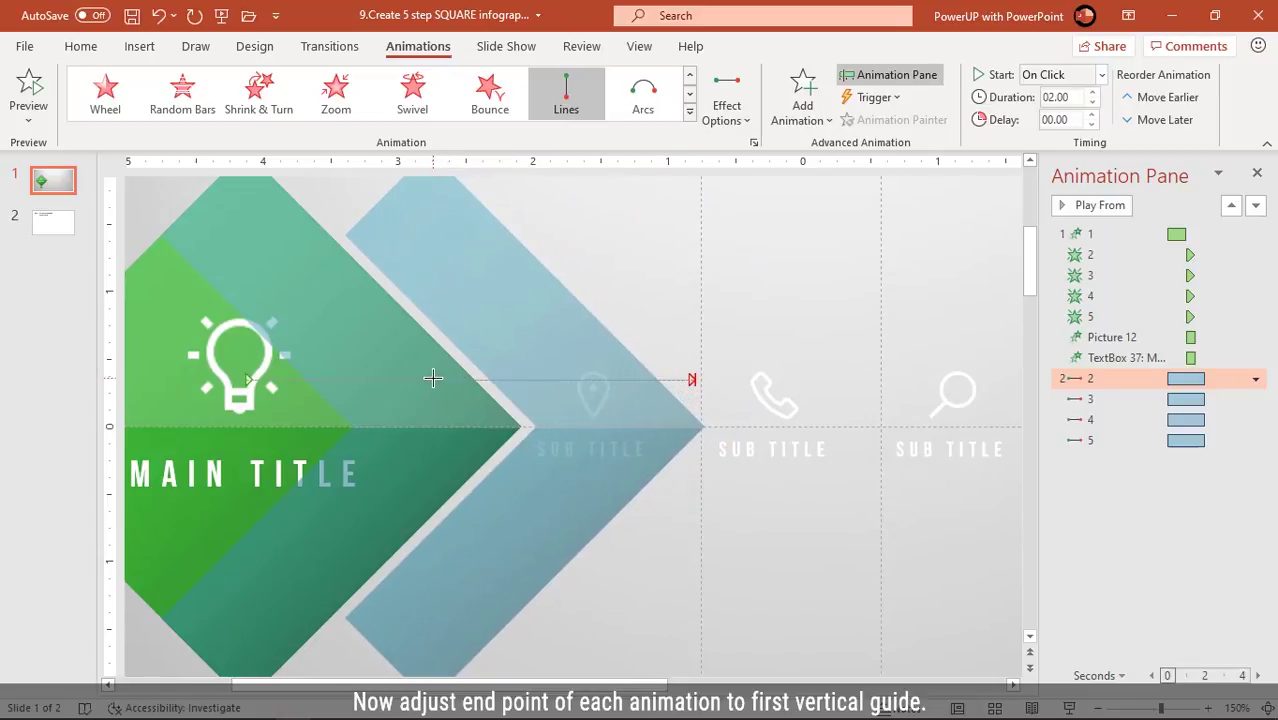
pyautogui.keyDown('ctrl'); pyautogui.scroll(5, 410, 396); pyautogui.keyUp('ctrl')
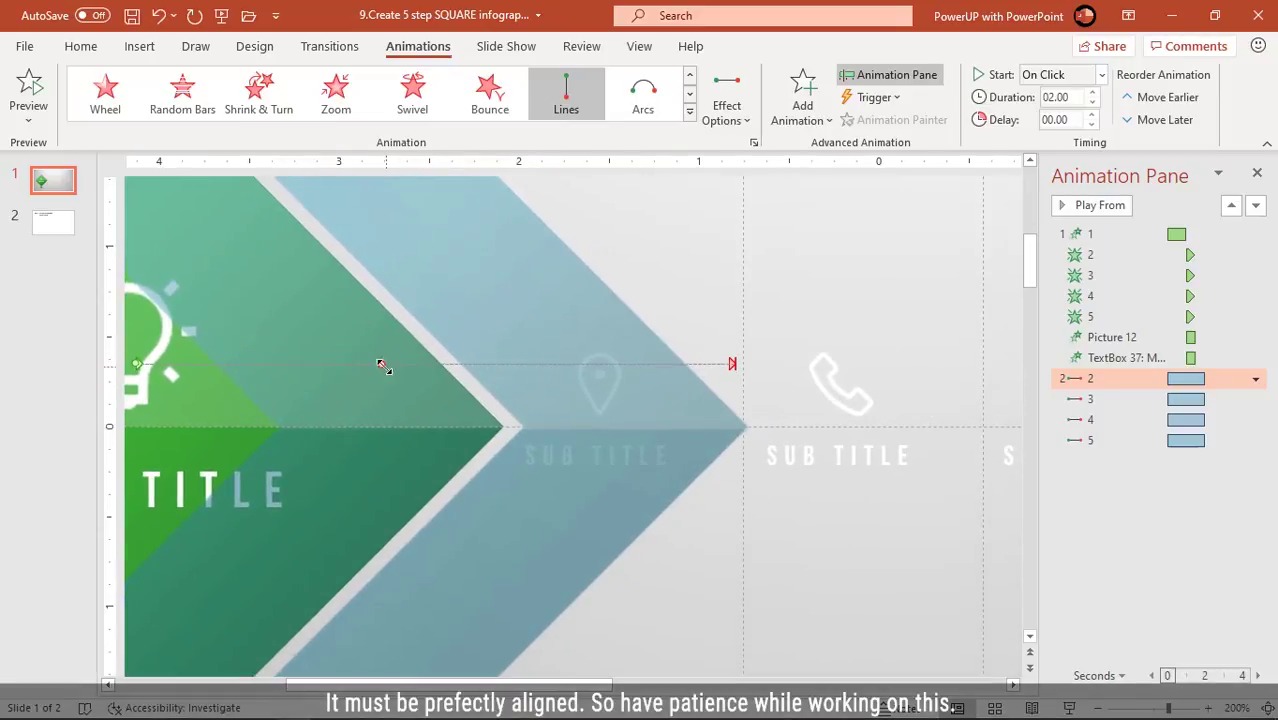
pyautogui.moveTo(380, 365); pyautogui.dragTo(373, 367)
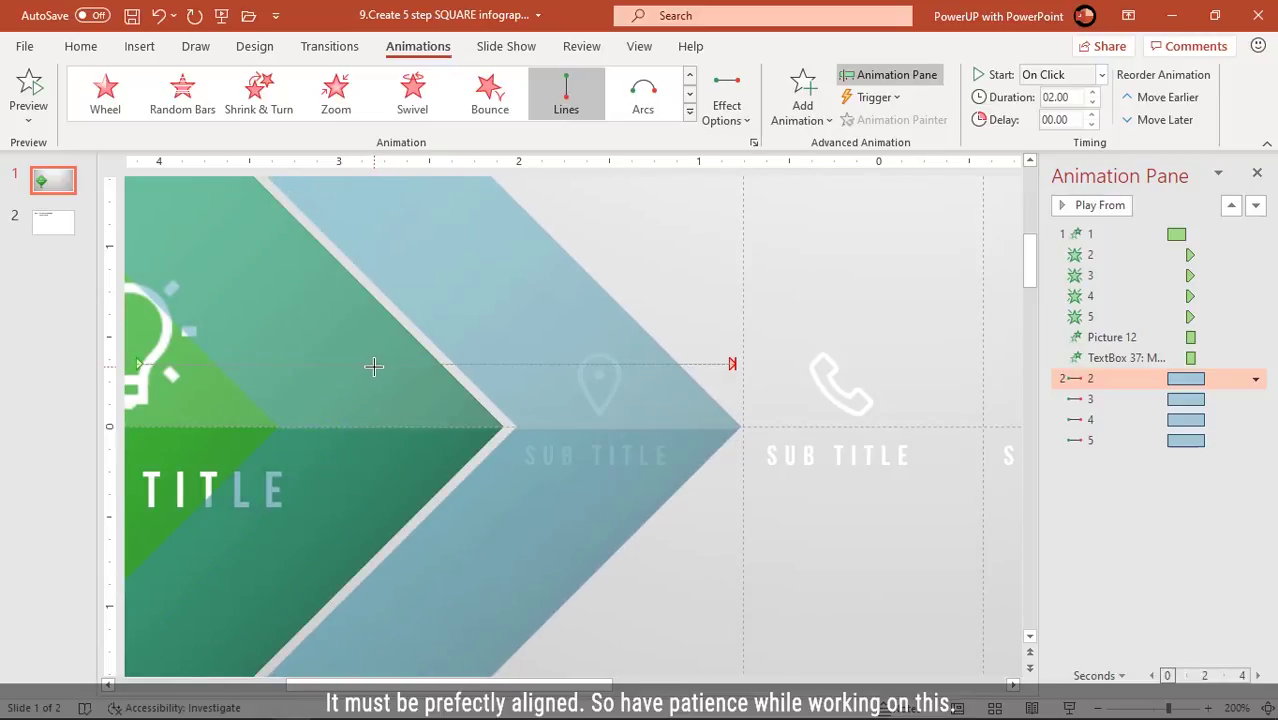
pyautogui.keyDown('ctrl'); pyautogui.scroll(5, 404, 374); pyautogui.keyUp('ctrl')
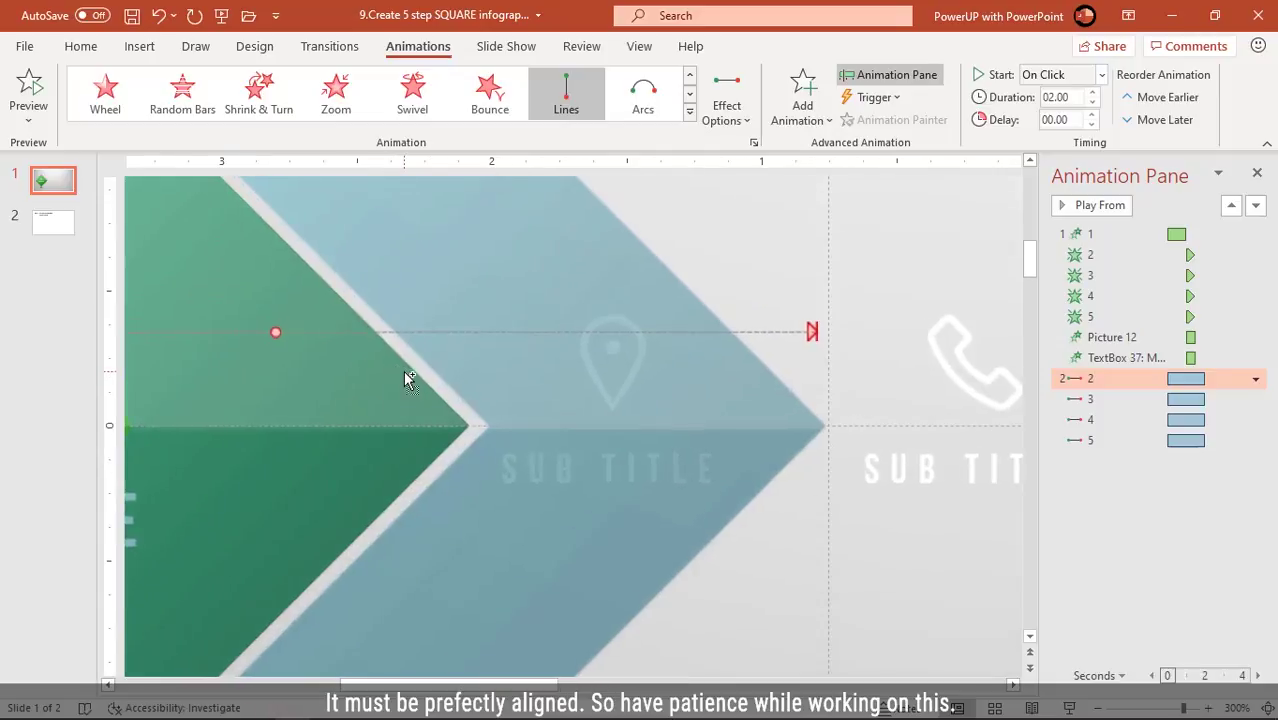
pyautogui.moveTo(172, 302); pyautogui.dragTo(178, 302)
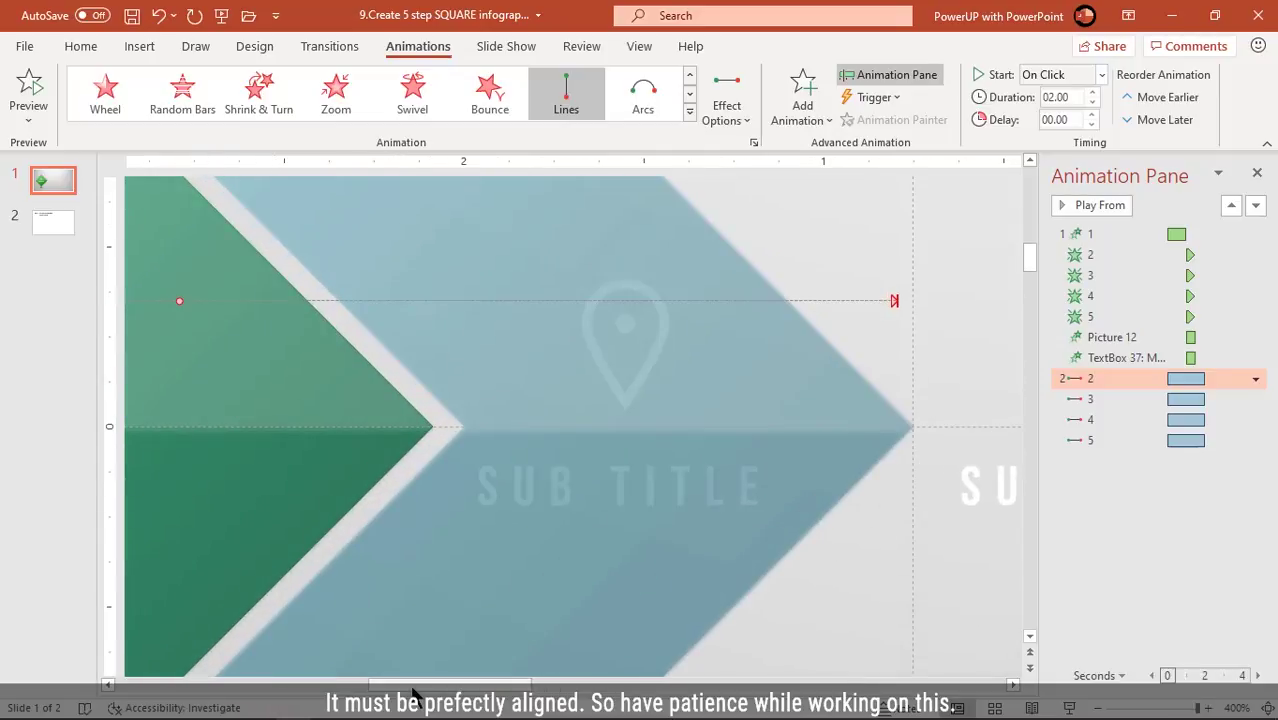
pyautogui.moveTo(411, 688); pyautogui.dragTo(344, 684)
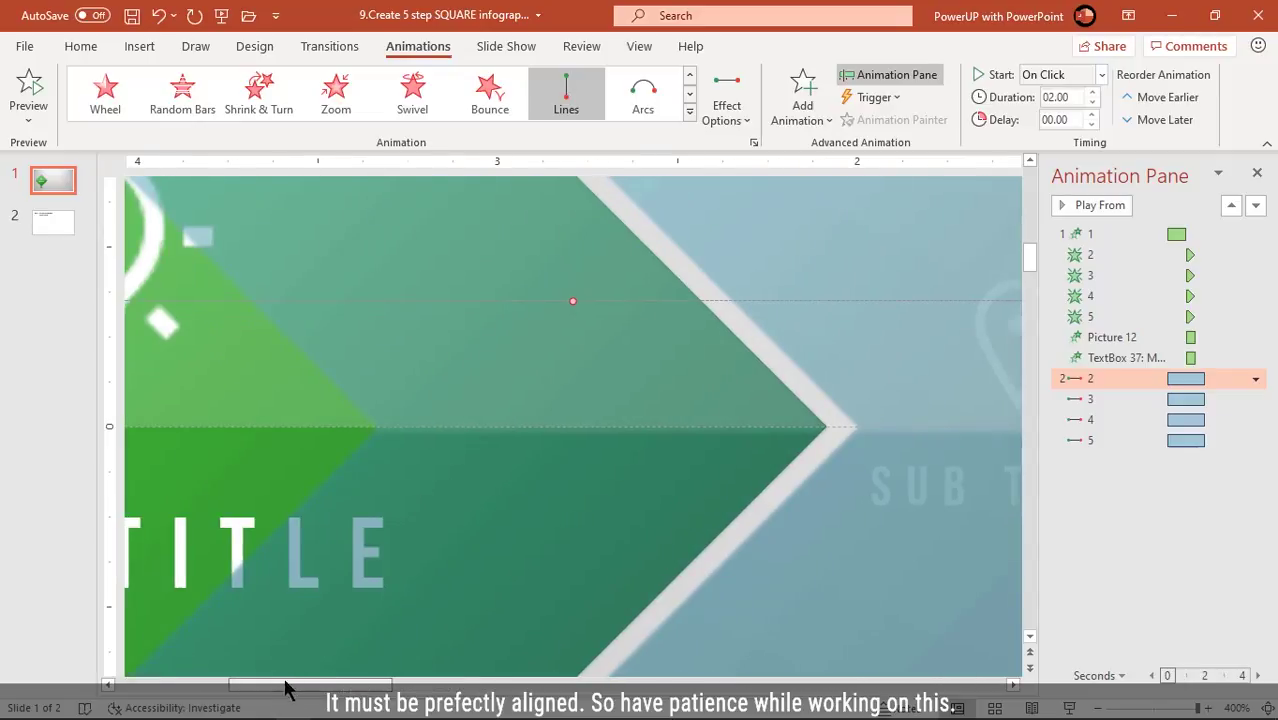
pyautogui.scroll(-2, 291, 590)
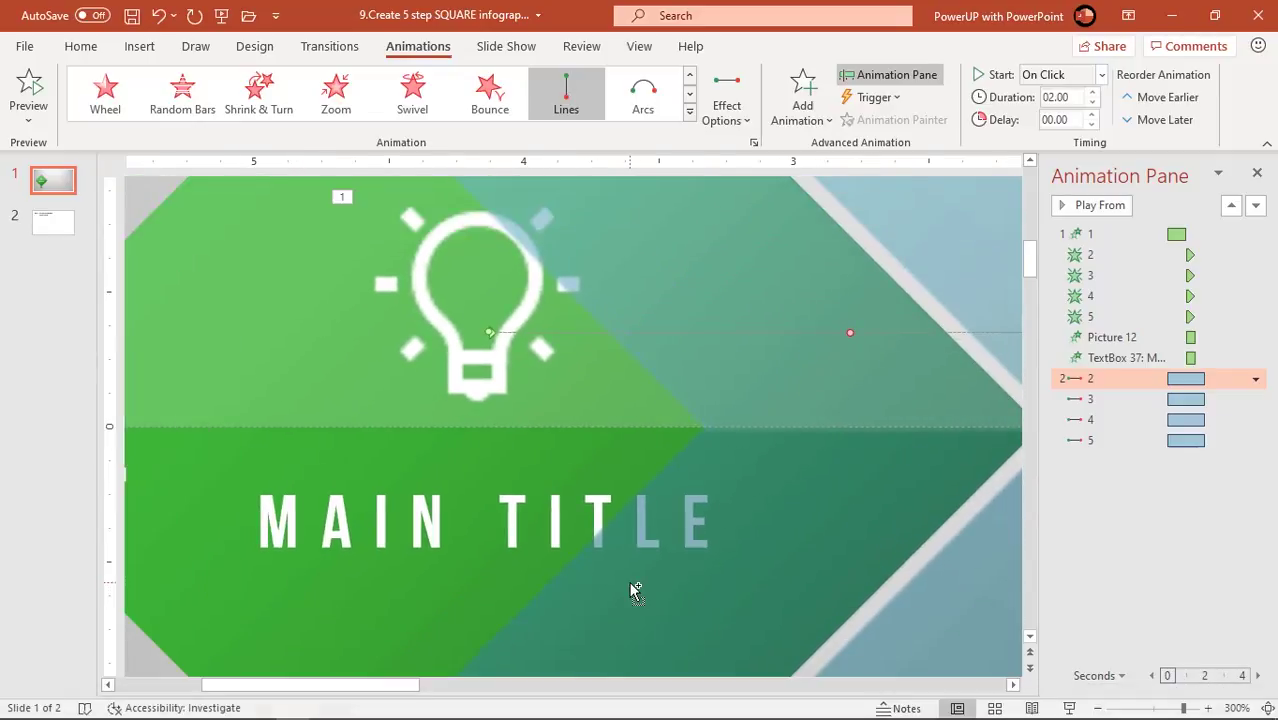
pyautogui.scroll(-2, 632, 590)
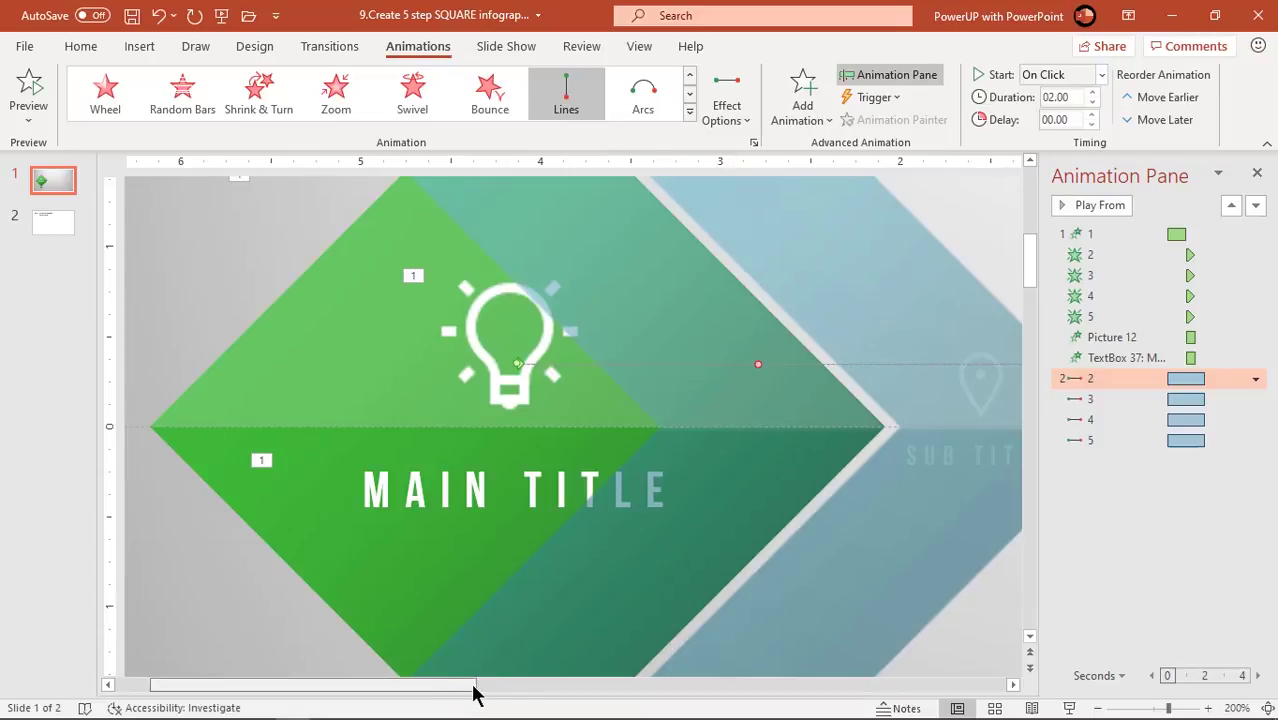
pyautogui.moveTo(471, 687); pyautogui.dragTo(517, 687)
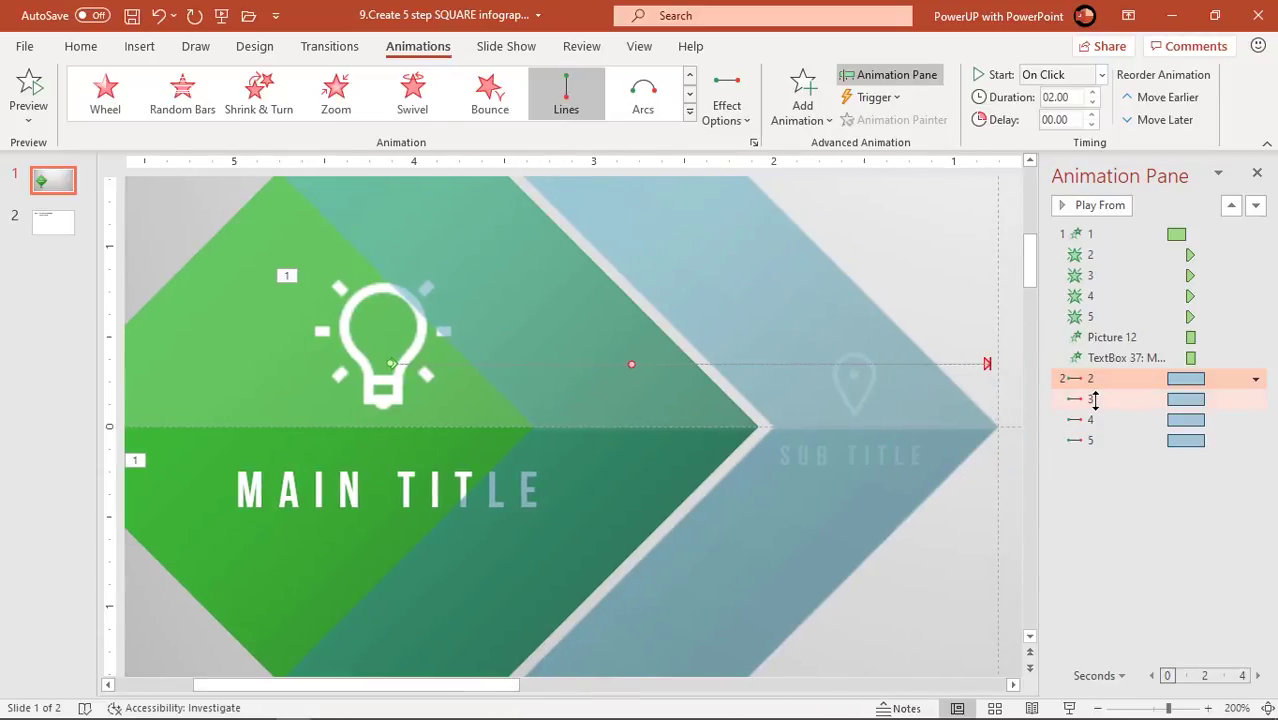
# Select animation 3 in the pane and its rightward motion path on the slide.
pyautogui.click(1095, 399)
pyautogui.moveTo(527, 690); pyautogui.dragTo(573, 693)
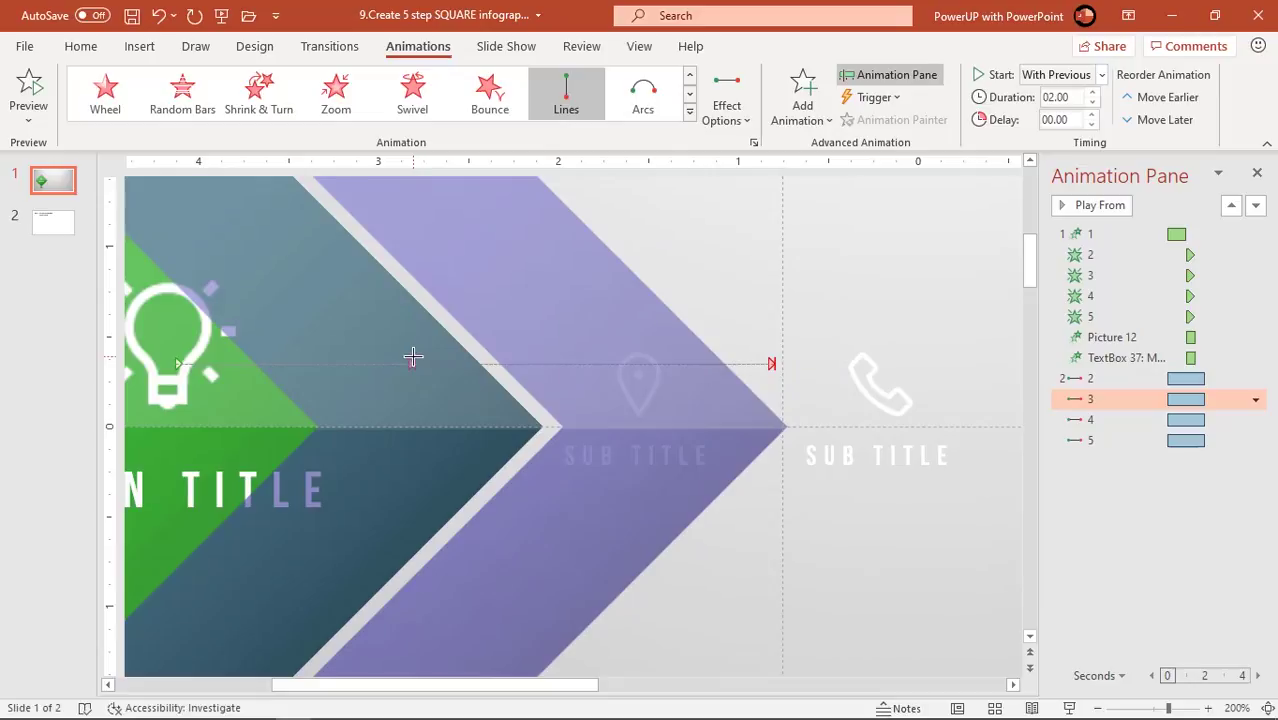
pyautogui.keyDown('ctrl'); pyautogui.scroll(5, 459, 370); pyautogui.keyUp('ctrl')
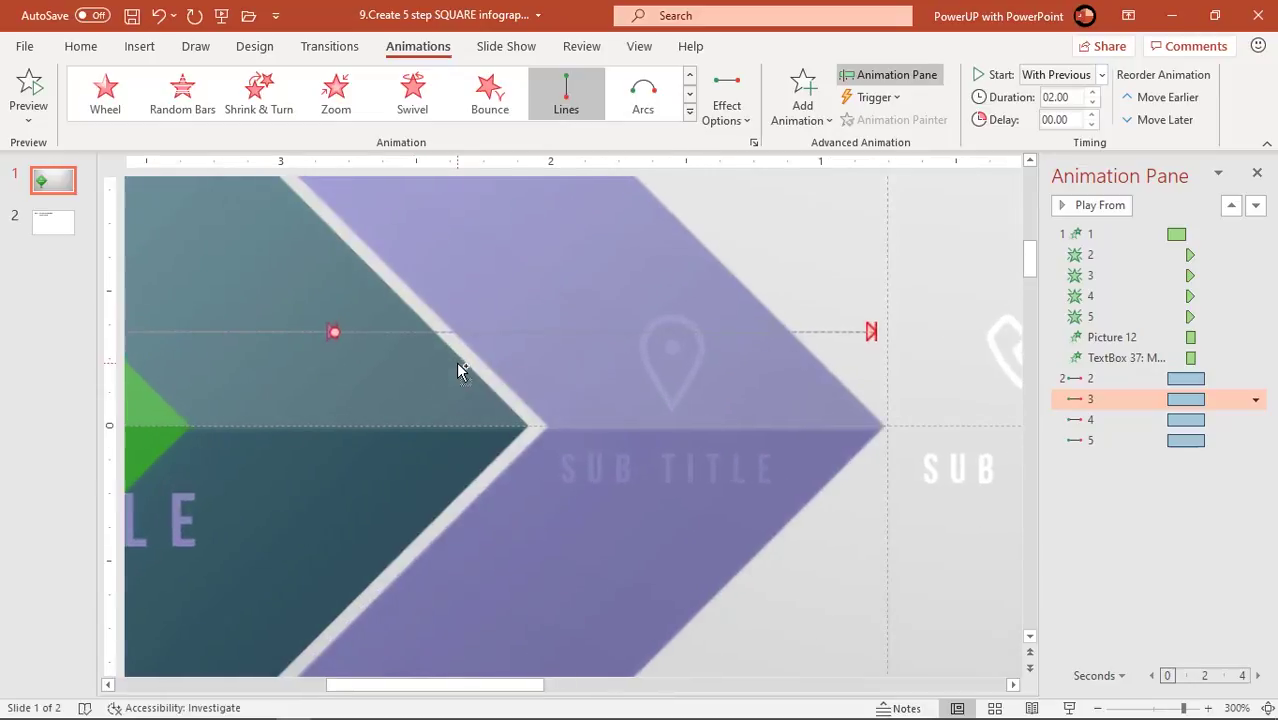
pyautogui.keyDown('ctrl'); pyautogui.scroll(5, 459, 370); pyautogui.keyUp('ctrl')
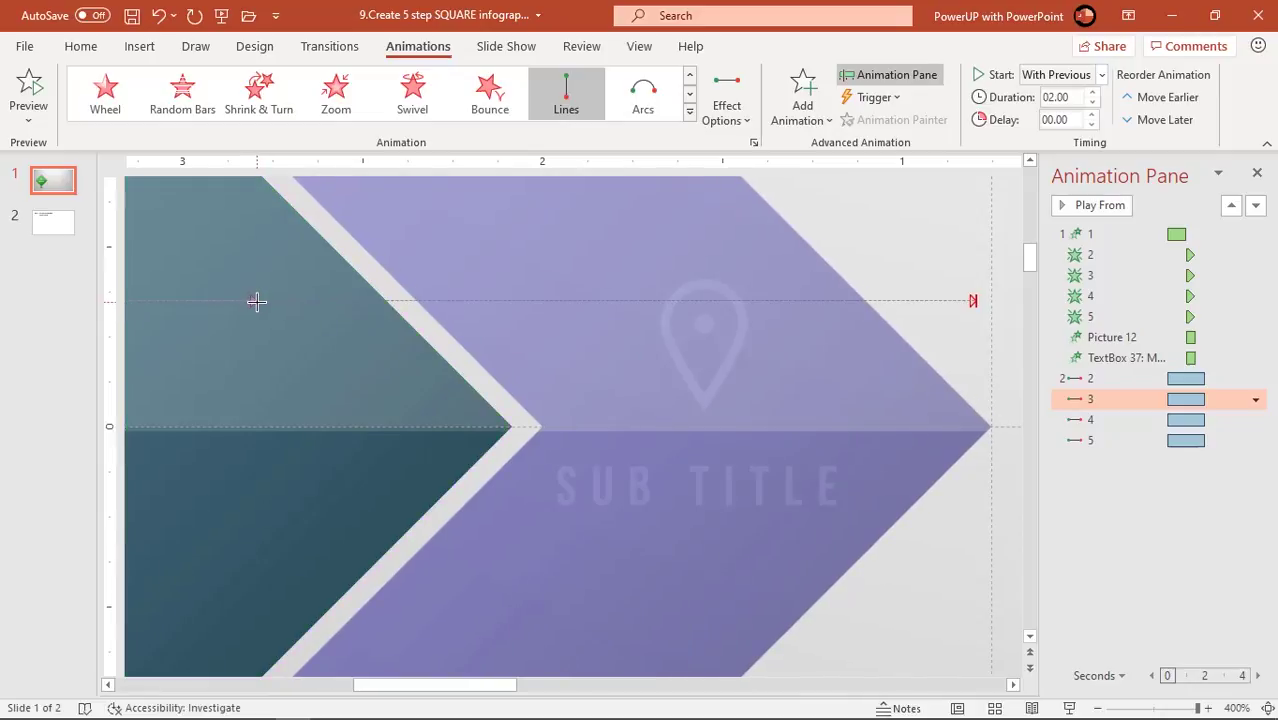
pyautogui.click(256, 301)
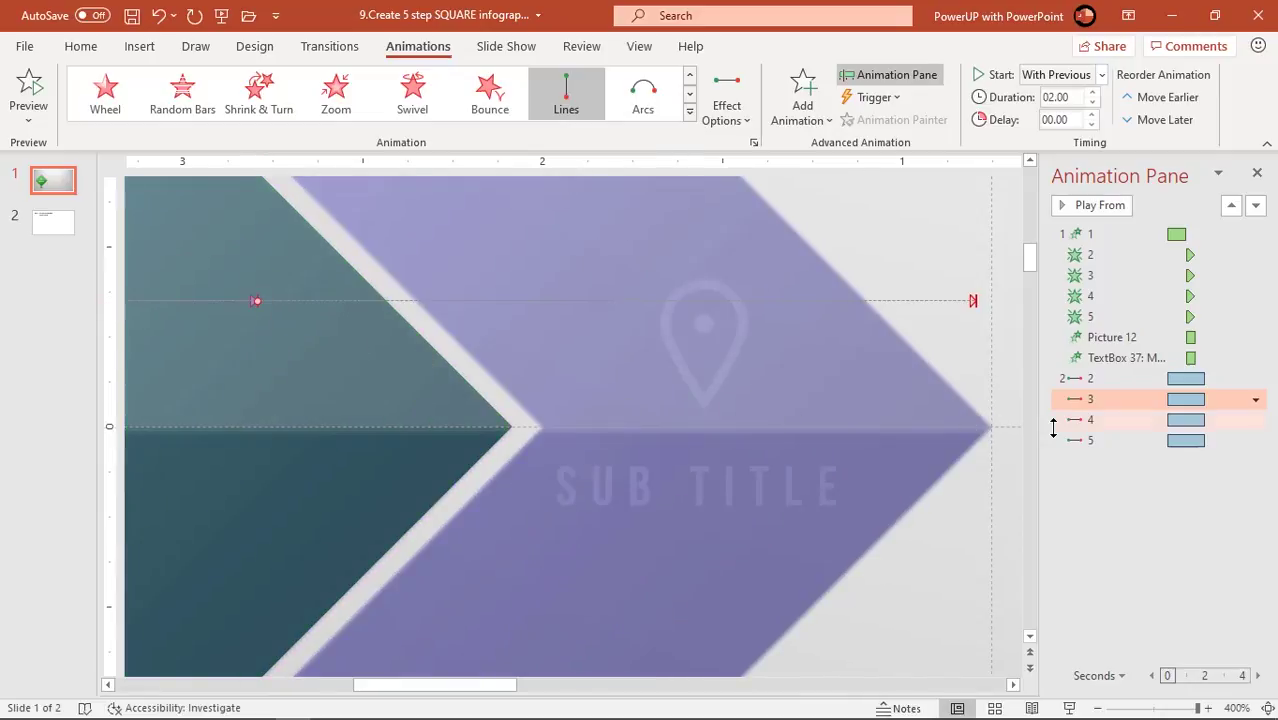
# Line up animation 4's rightward path so it ends on its own vertical guide.
pyautogui.click(1095, 420)
pyautogui.keyDown('ctrl'); pyautogui.scroll(-5, 862, 460); pyautogui.keyUp('ctrl')
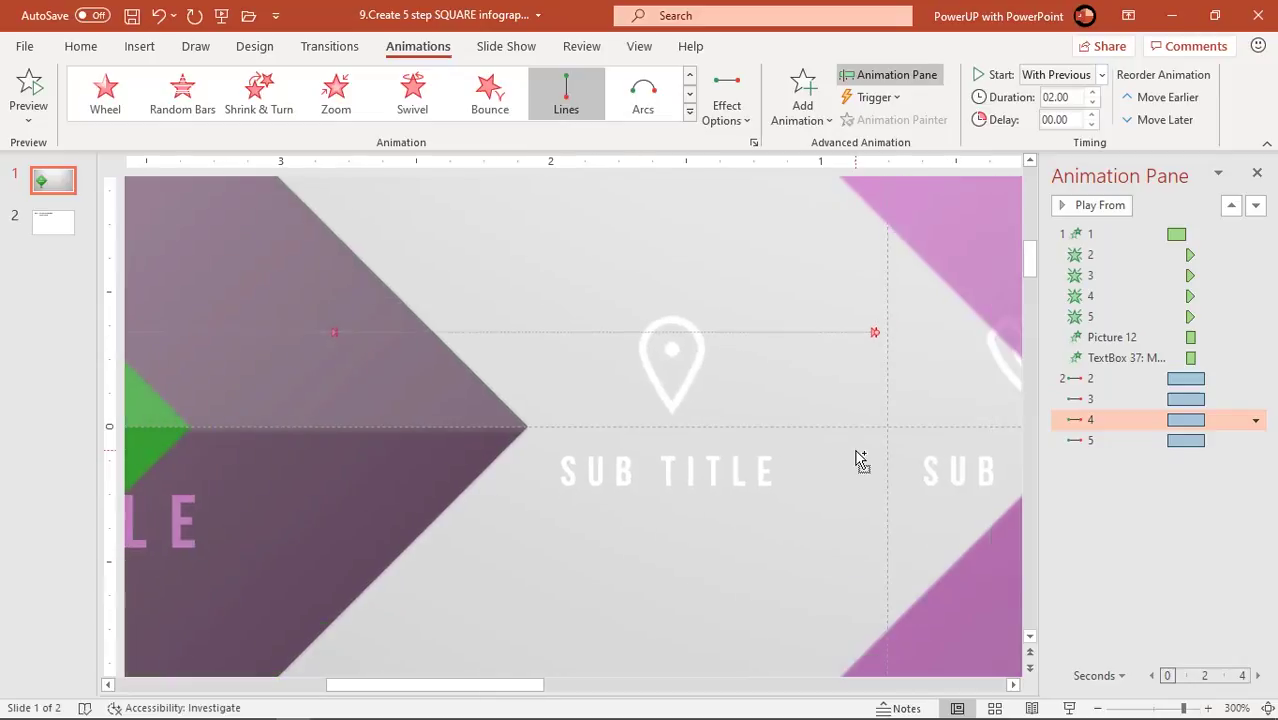
pyautogui.click(770, 363)
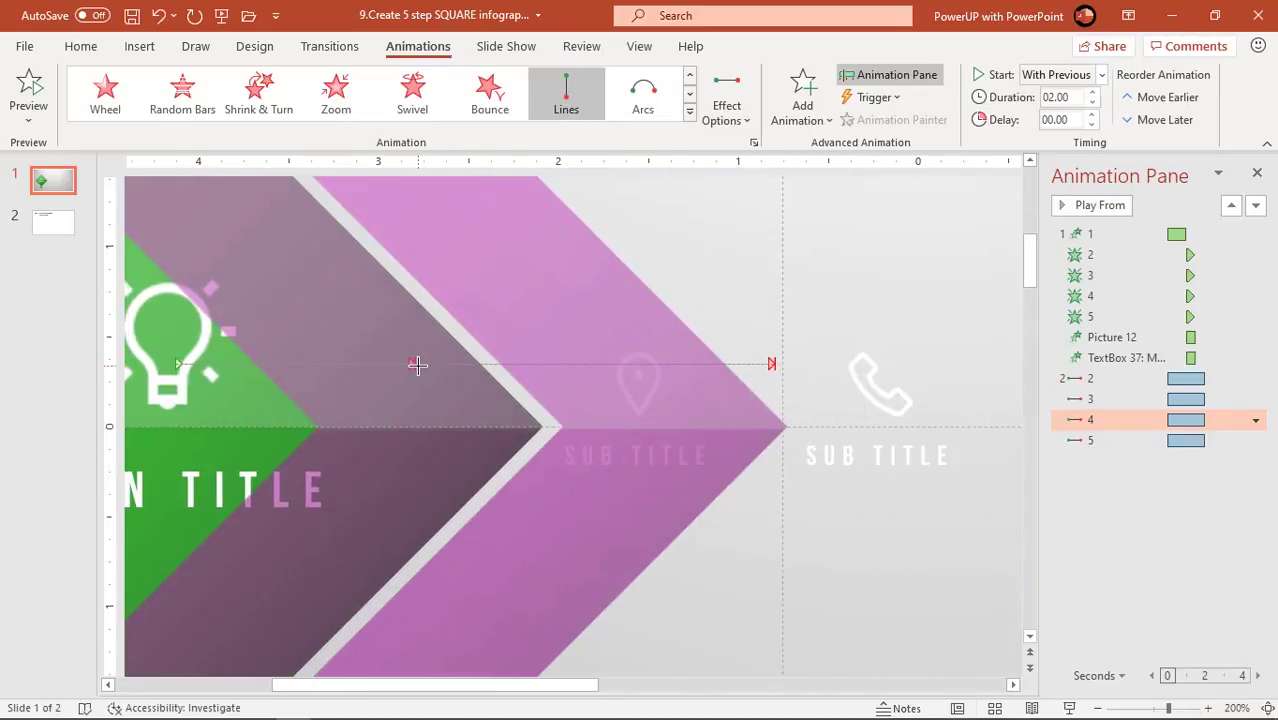
pyautogui.keyDown('ctrl'); pyautogui.scroll(3, 436, 374); pyautogui.keyUp('ctrl')
pyautogui.keyDown('ctrl'); pyautogui.scroll(2, 268, 305); pyautogui.keyUp('ctrl')
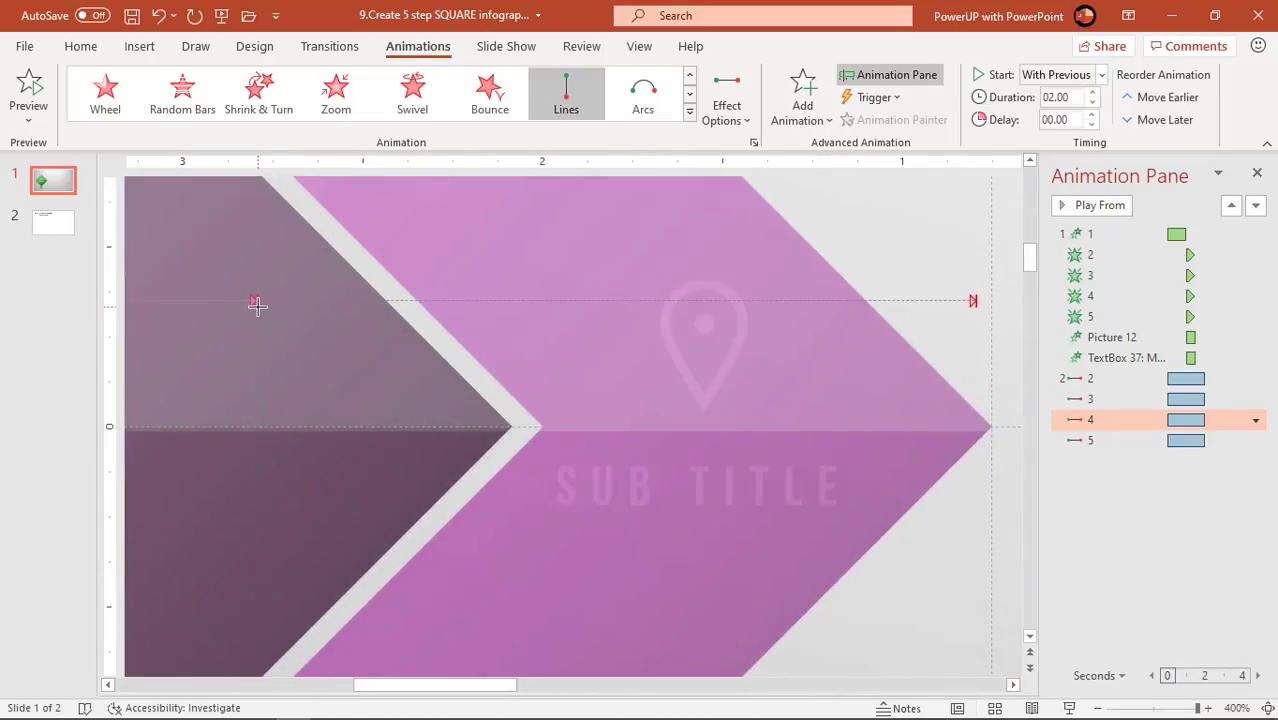
# Align animation 5's path end on its guide, then clear the animation selection.
pyautogui.click(882, 429)
pyautogui.keyDown('ctrl'); pyautogui.scroll(-3, 905, 412); pyautogui.keyUp('ctrl')
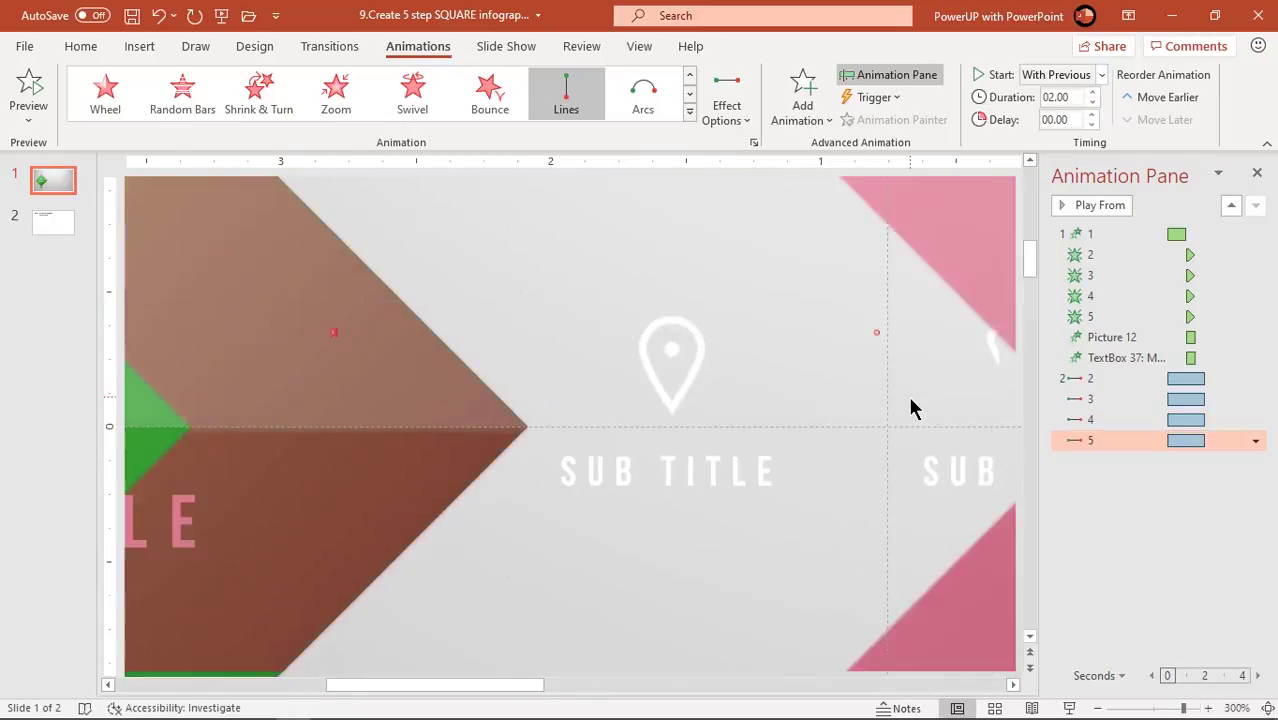
pyautogui.keyDown('ctrl'); pyautogui.scroll(-2, 790, 368); pyautogui.keyUp('ctrl')
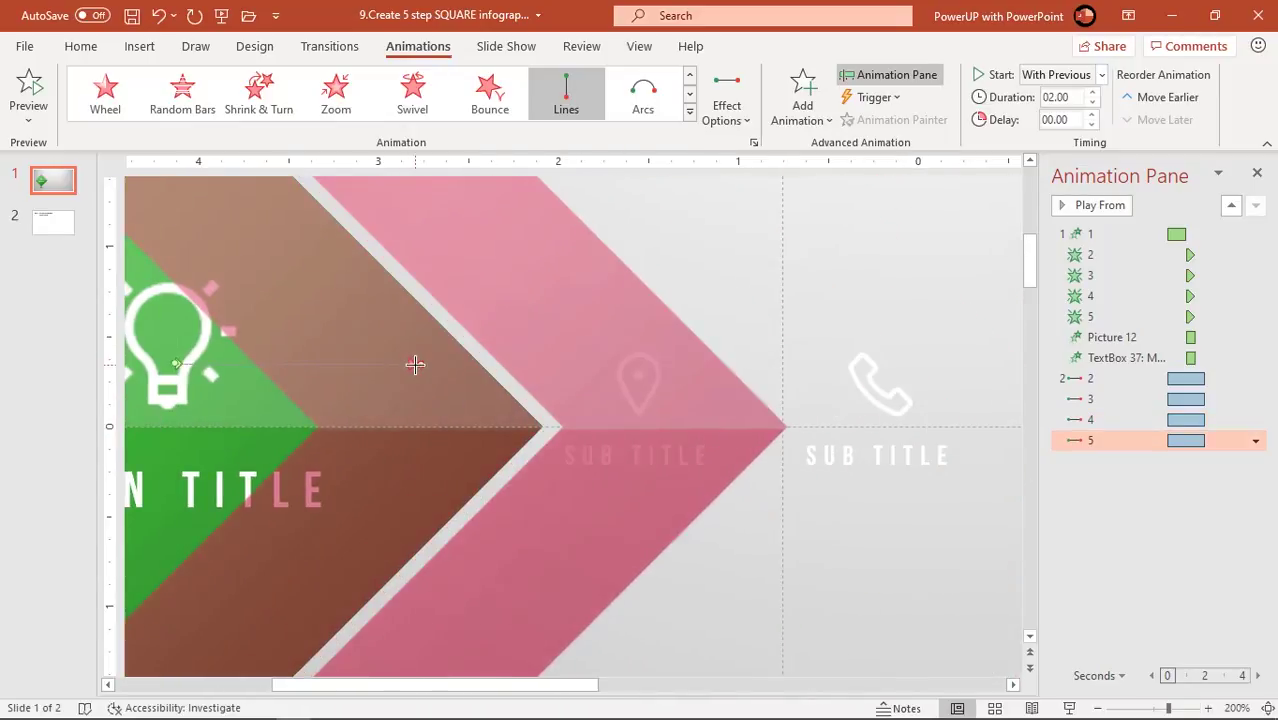
pyautogui.keyDown('ctrl'); pyautogui.scroll(5, 330, 335); pyautogui.keyUp('ctrl')
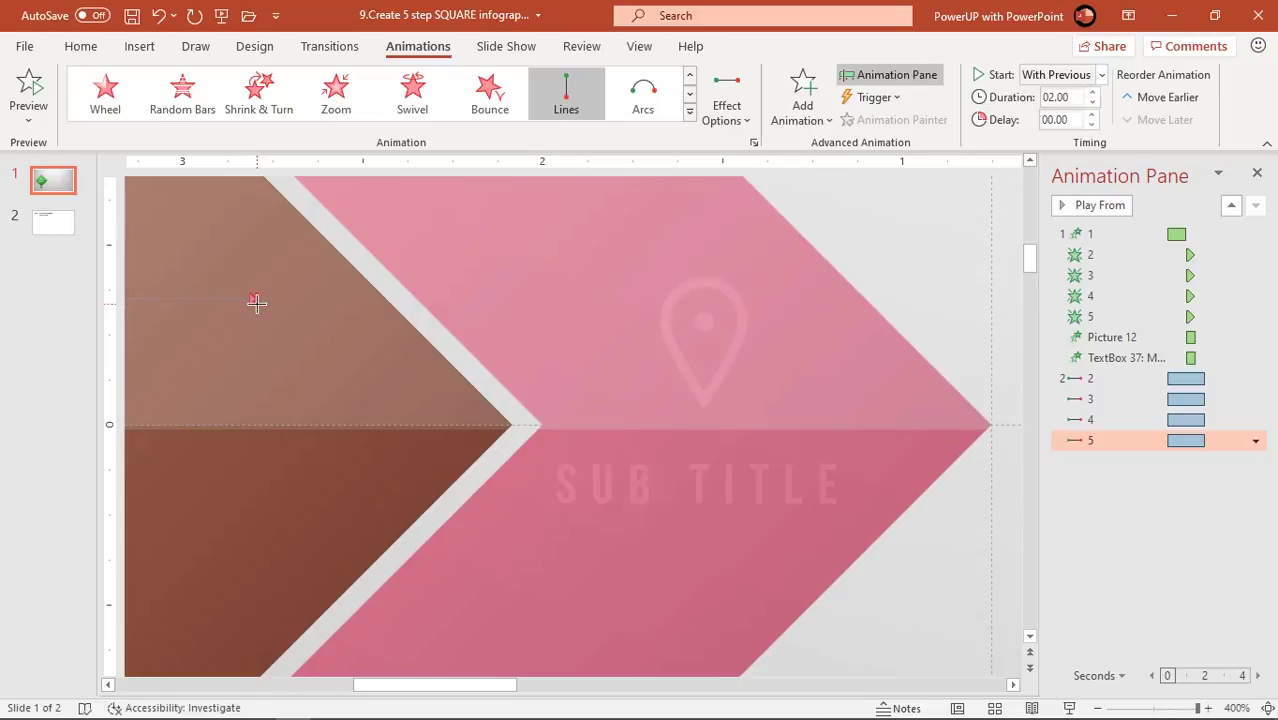
pyautogui.keyDown('ctrl'); pyautogui.scroll(-2, 700, 460); pyautogui.keyUp('ctrl')
pyautogui.keyDown('ctrl'); pyautogui.scroll(-3, 700, 460); pyautogui.keyUp('ctrl')
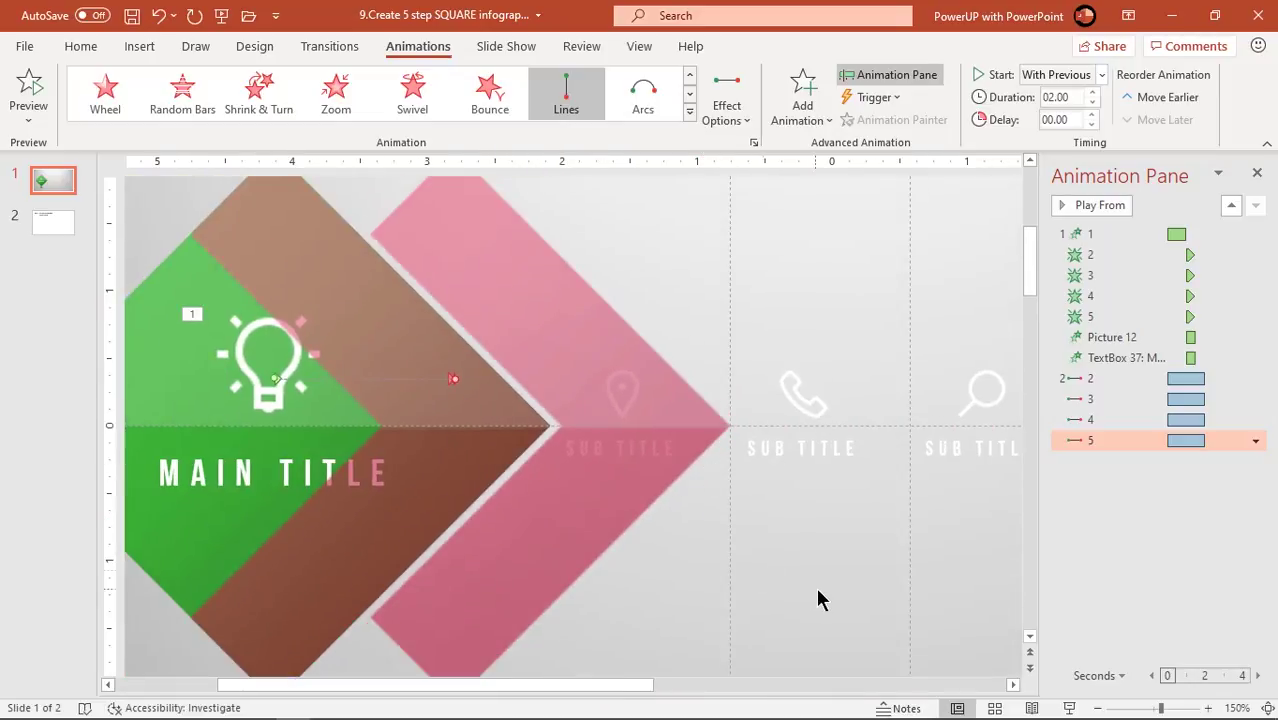
pyautogui.click(1085, 480)
# Select motion paths 2–5 and set their duration to 1.50 seconds.
pyautogui.click(1093, 378)
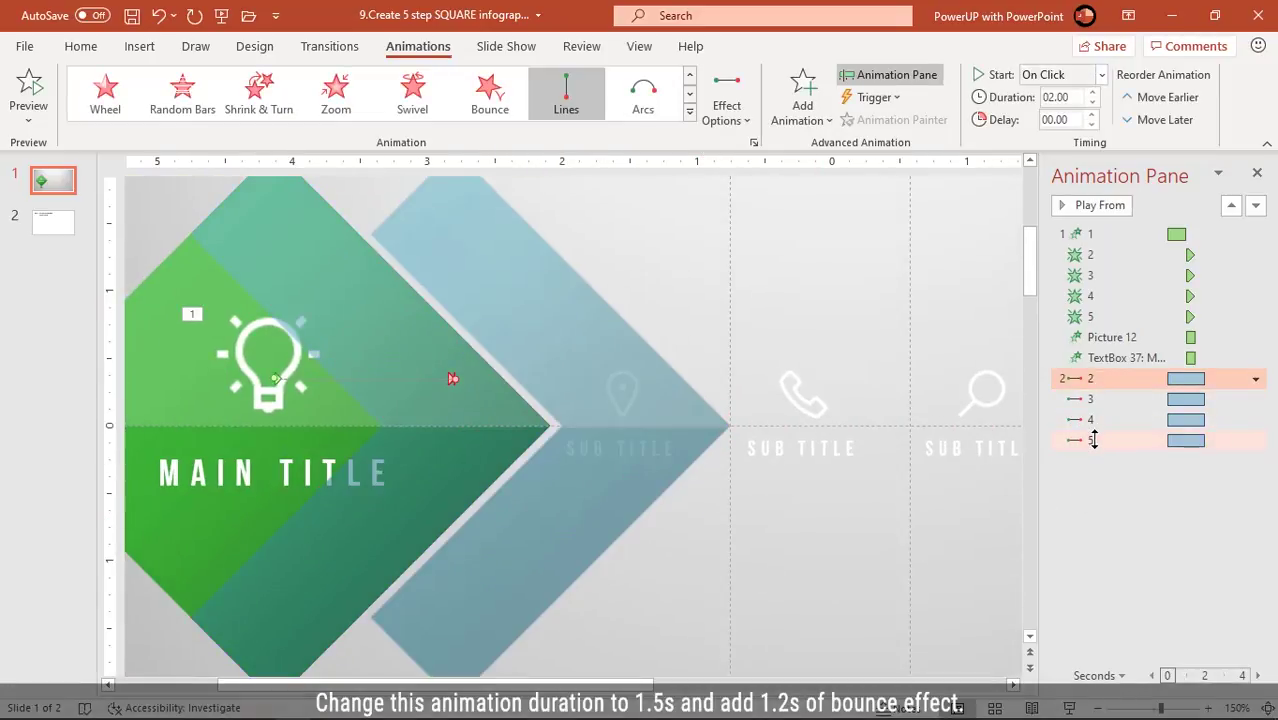
pyautogui.keyDown('shift'); pyautogui.click(1093, 440); pyautogui.keyUp('shift')
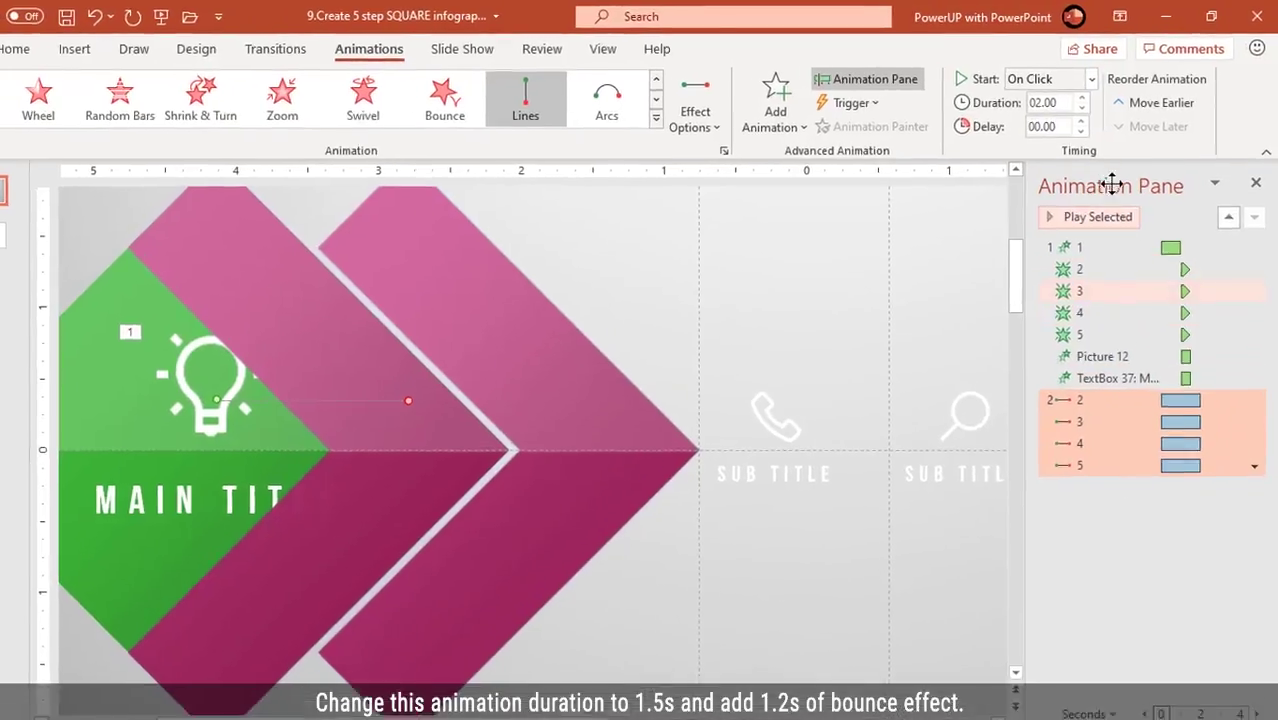
pyautogui.click(1081, 110)
pyautogui.click(1081, 110)
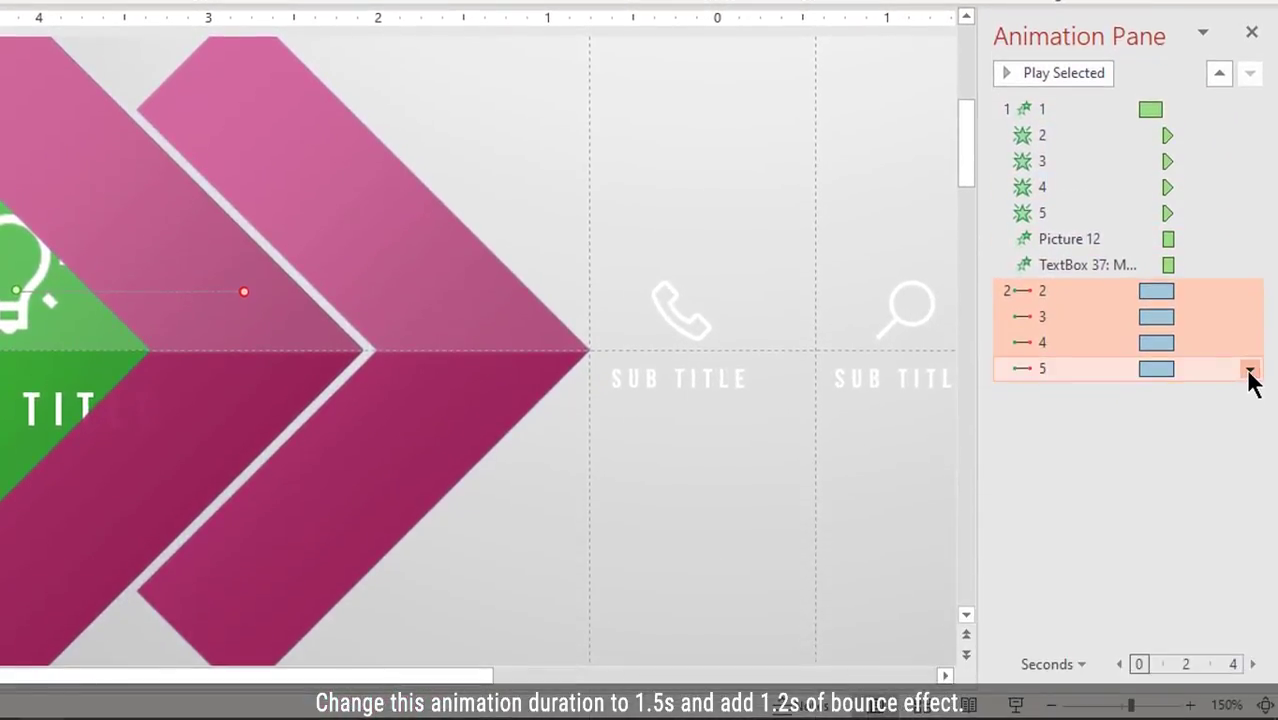
# In Effect Options, set Smooth end to 0 and Bounce end to 1.2 seconds.
pyautogui.click(1250, 371)
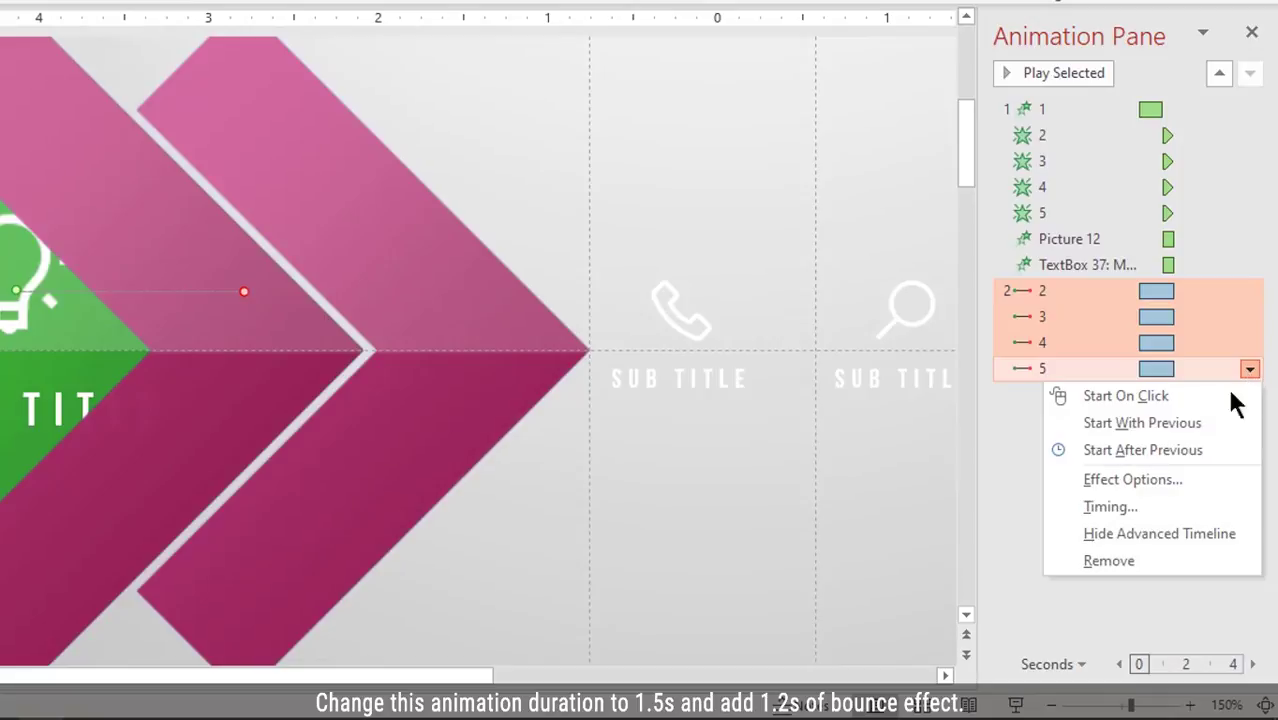
pyautogui.click(1149, 479)
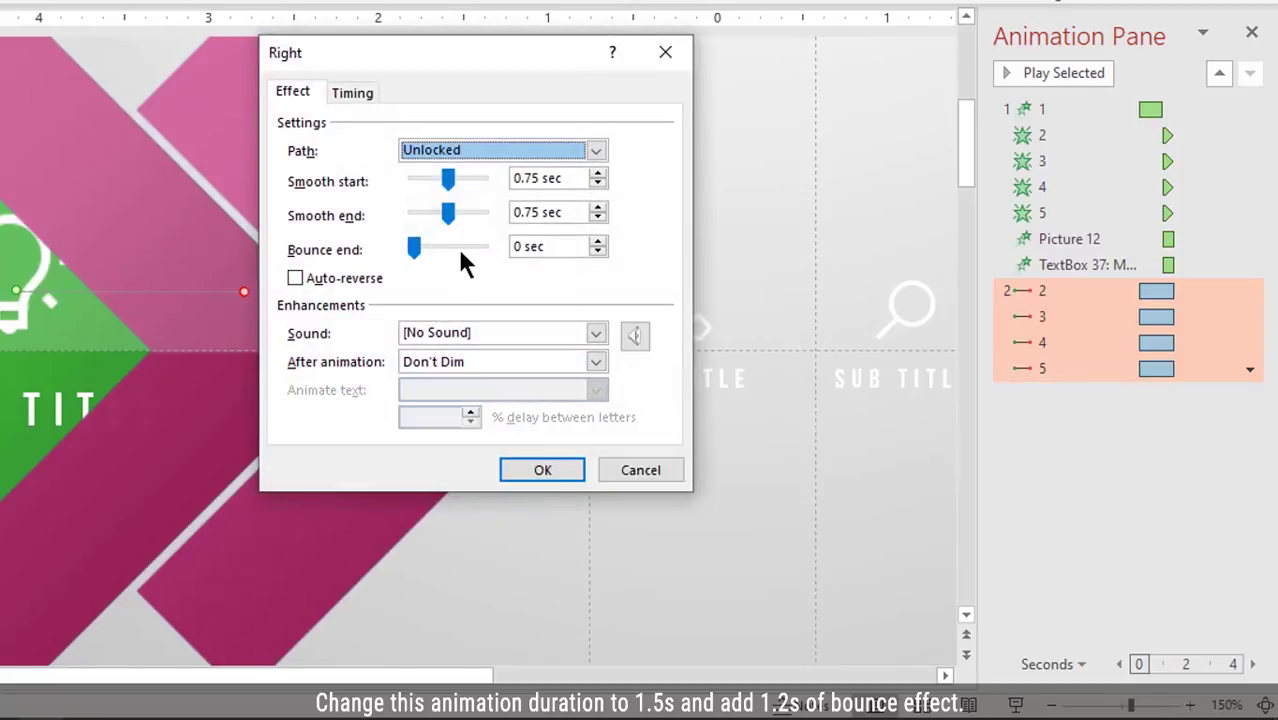
pyautogui.moveTo(414, 248); pyautogui.dragTo(465, 248)
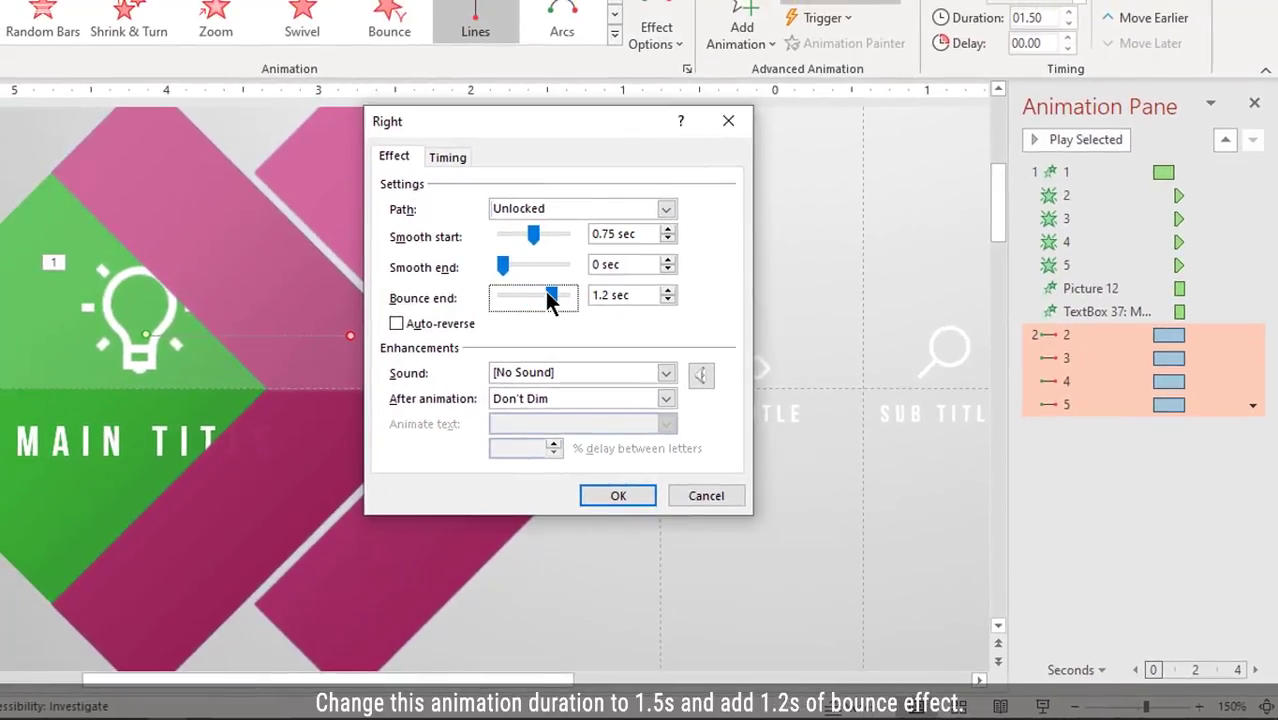
pyautogui.click(617, 497)
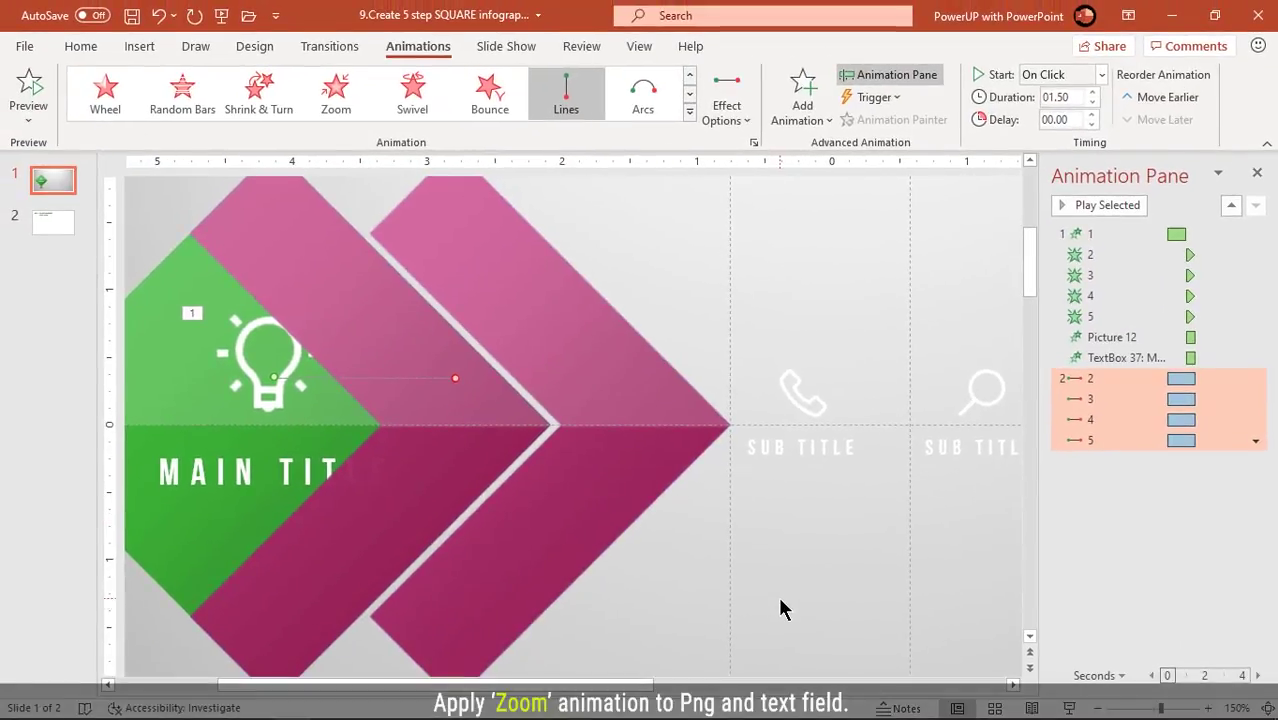
# Give the location-pin icon and its SUB TITLE a Zoom entrance.
pyautogui.click(778, 600)
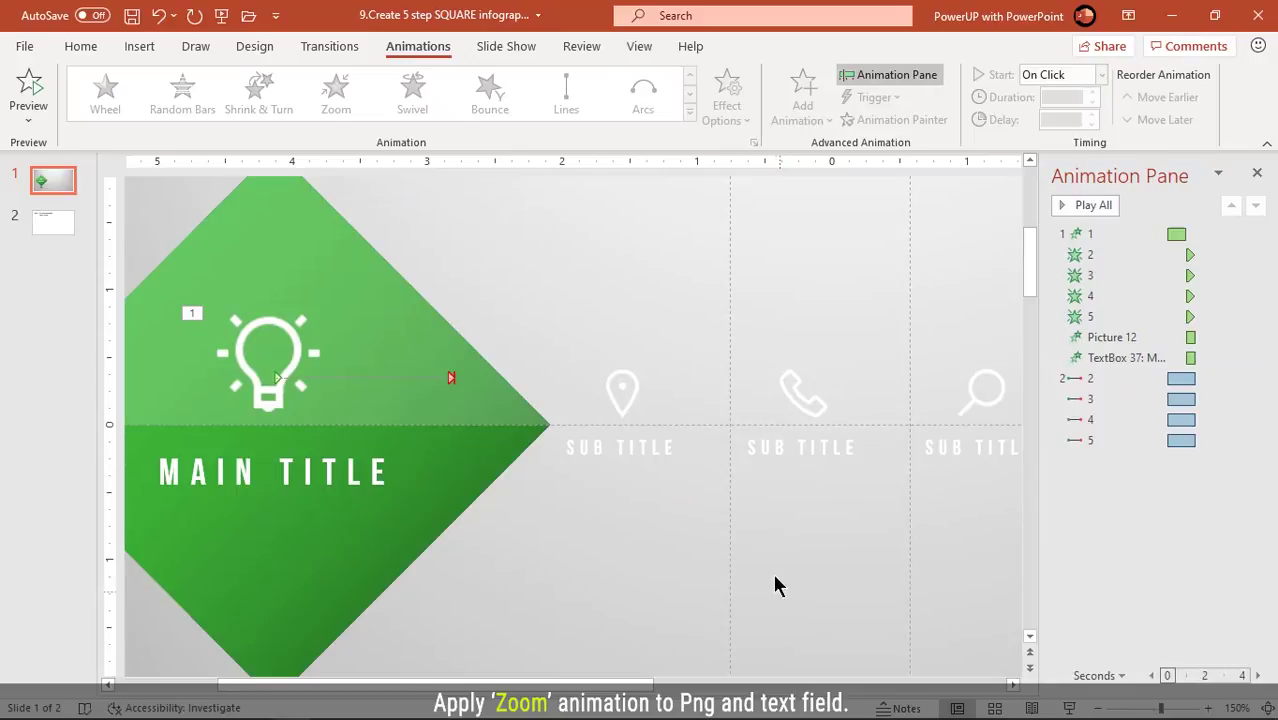
pyautogui.click(632, 394)
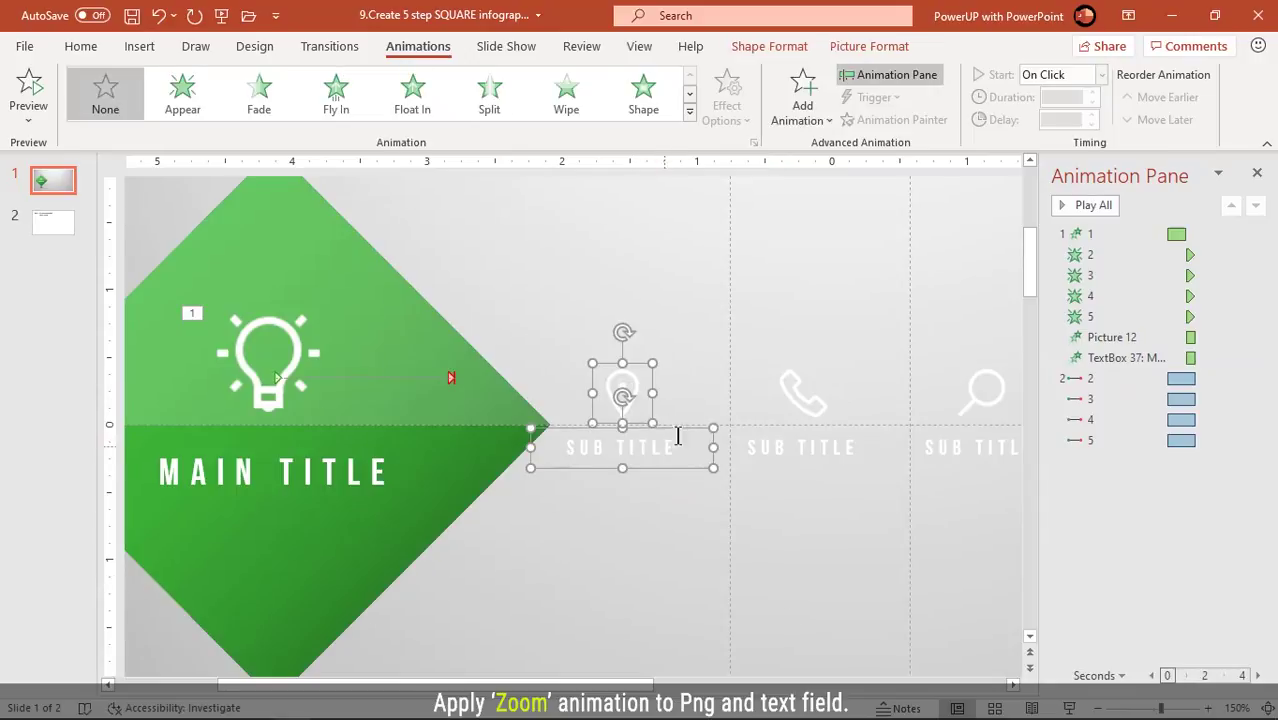
pyautogui.click(689, 114)
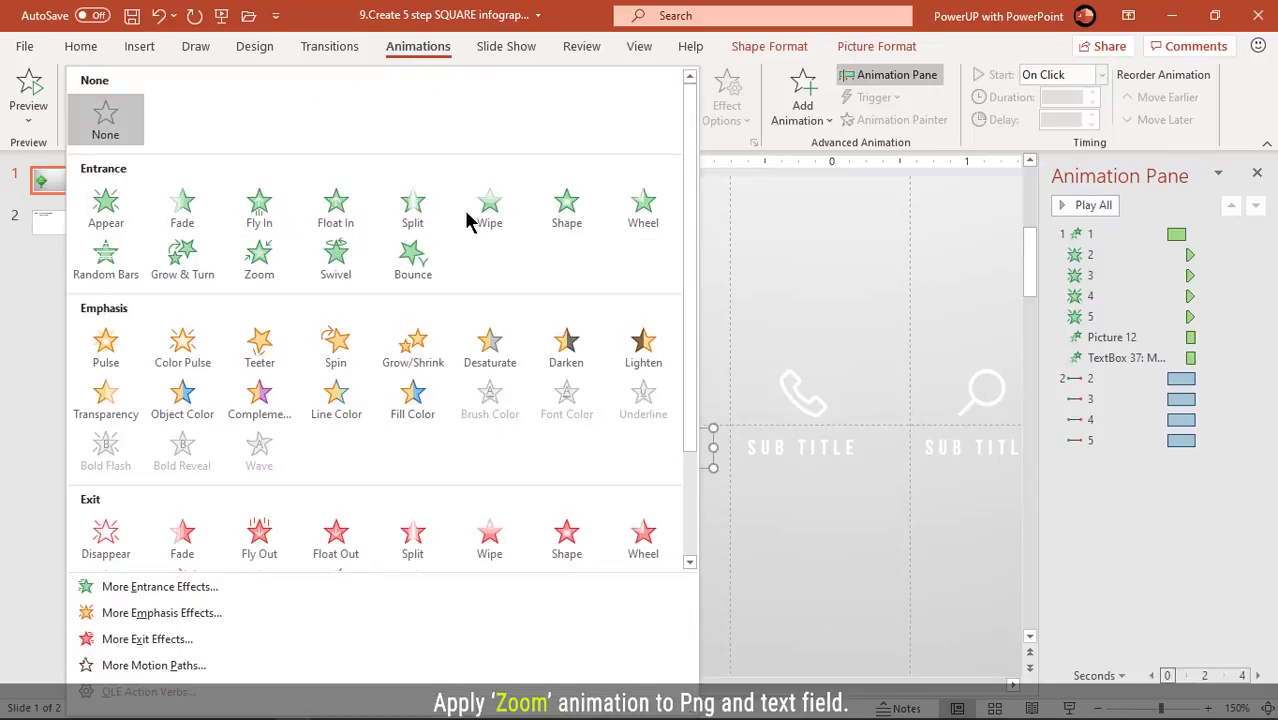
pyautogui.click(262, 268)
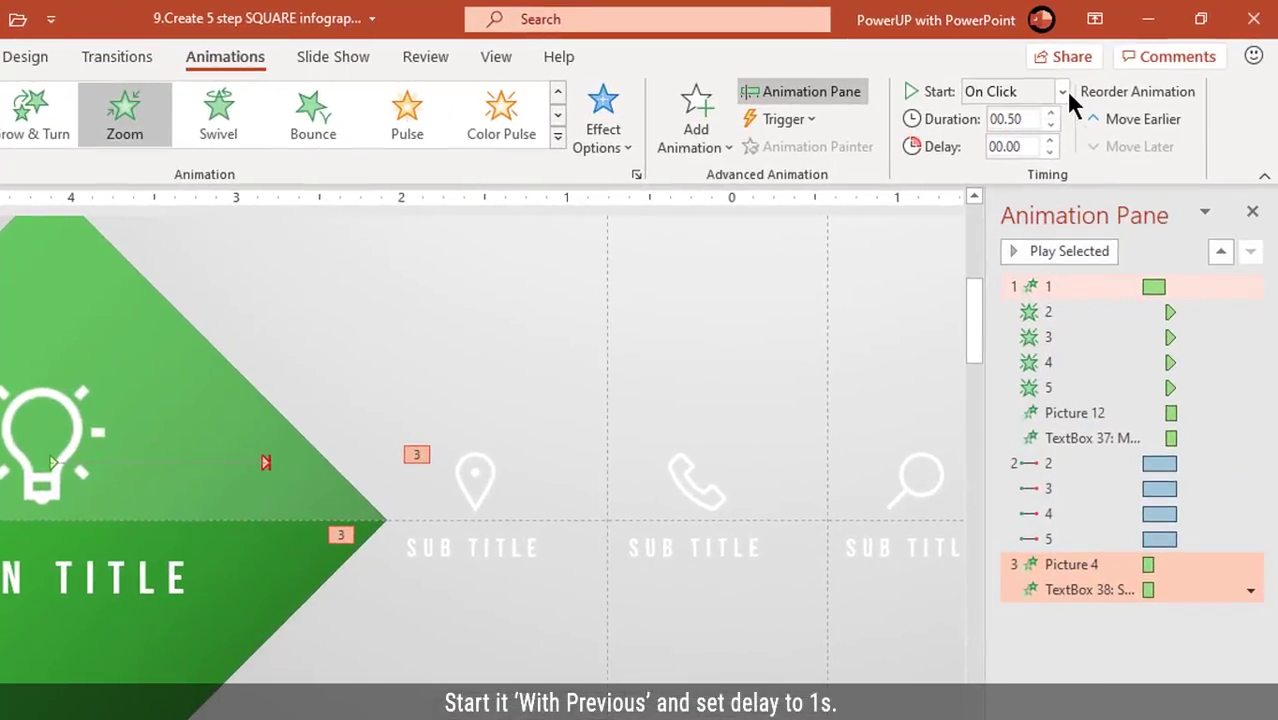
# Start the zoom With Previous after a 1-second delay, then preview the slide show.
pyautogui.click(1063, 91)
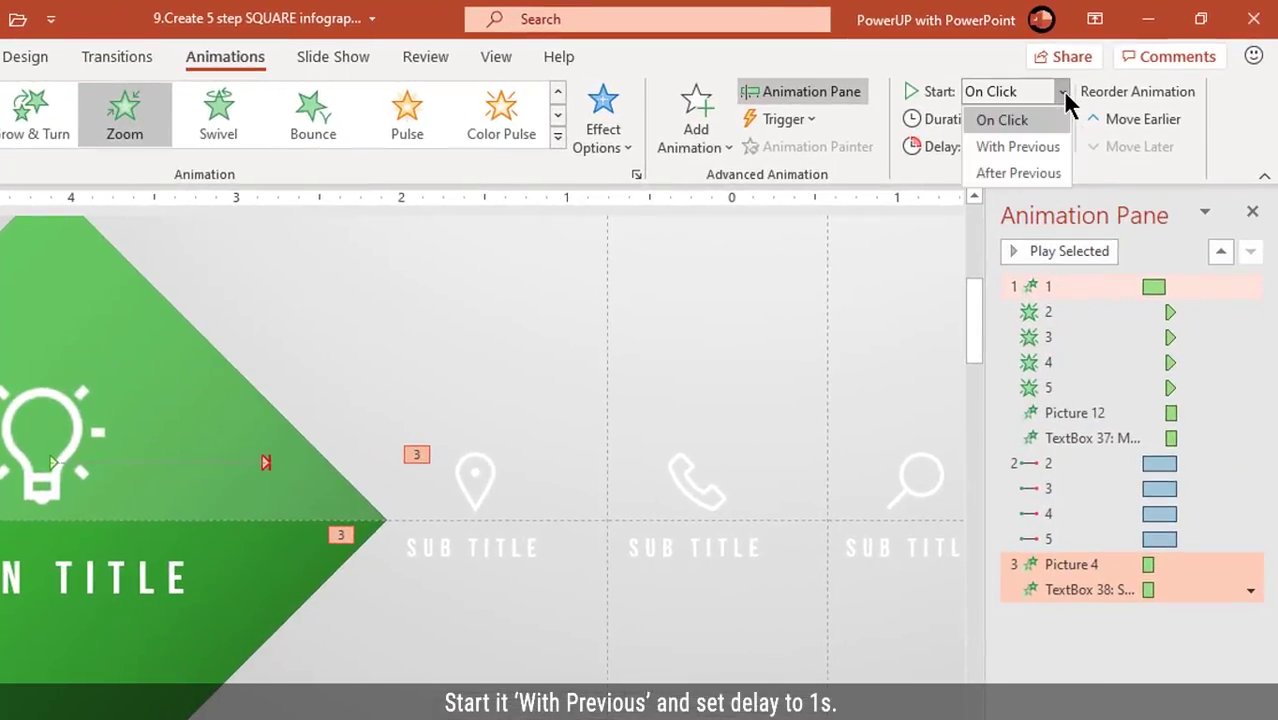
pyautogui.click(1024, 145)
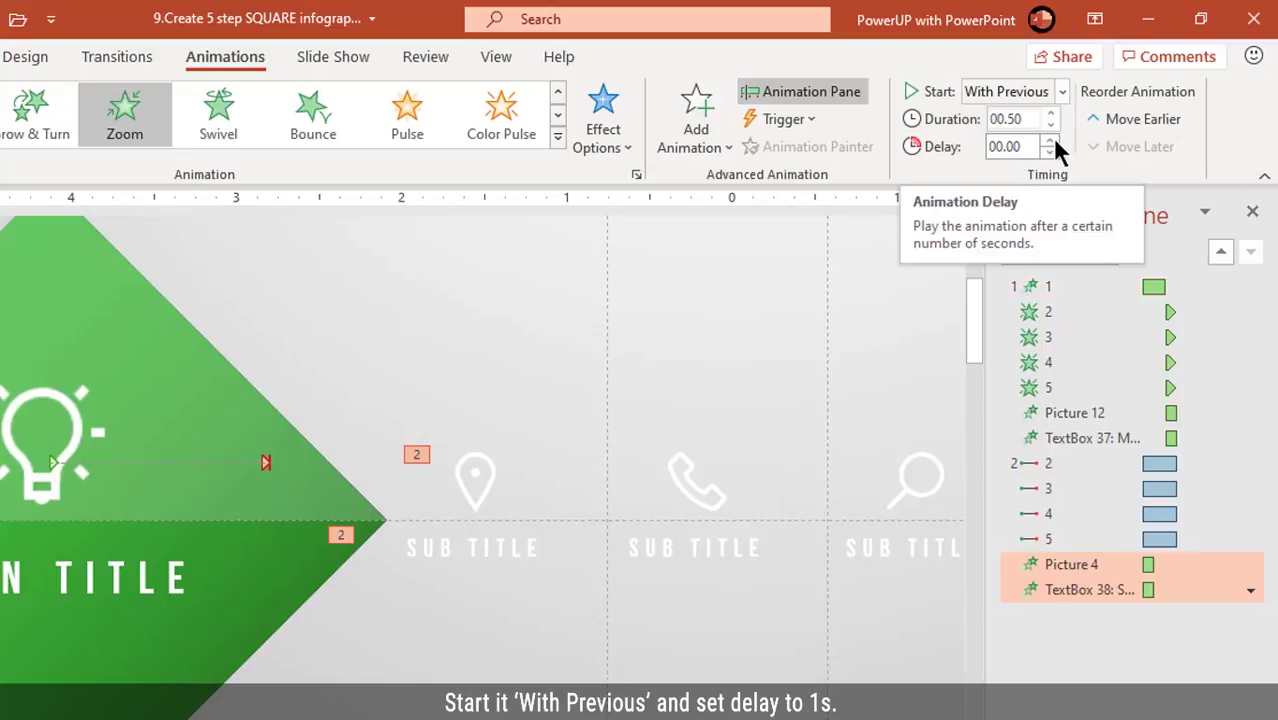
pyautogui.click(1051, 140)
pyautogui.click(1051, 140)
pyautogui.click(1051, 140)
pyautogui.click(1051, 141)
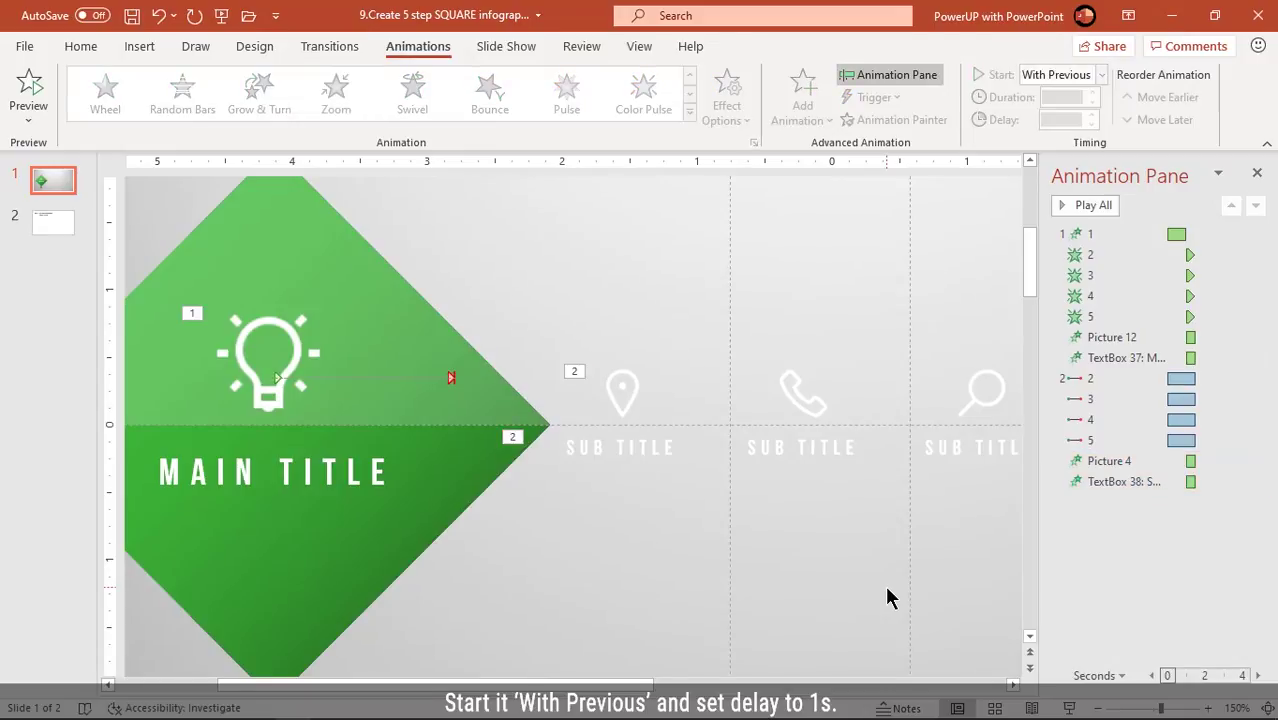
pyautogui.press('F5')
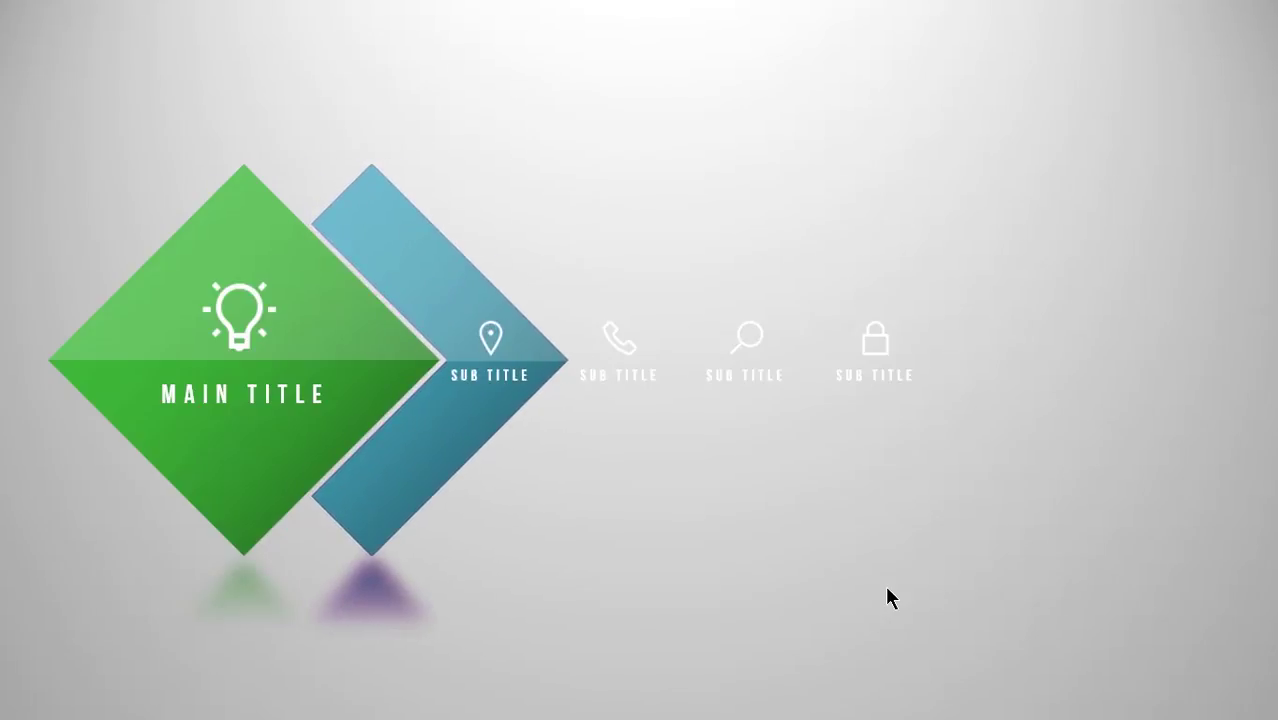
pyautogui.press('Escape')
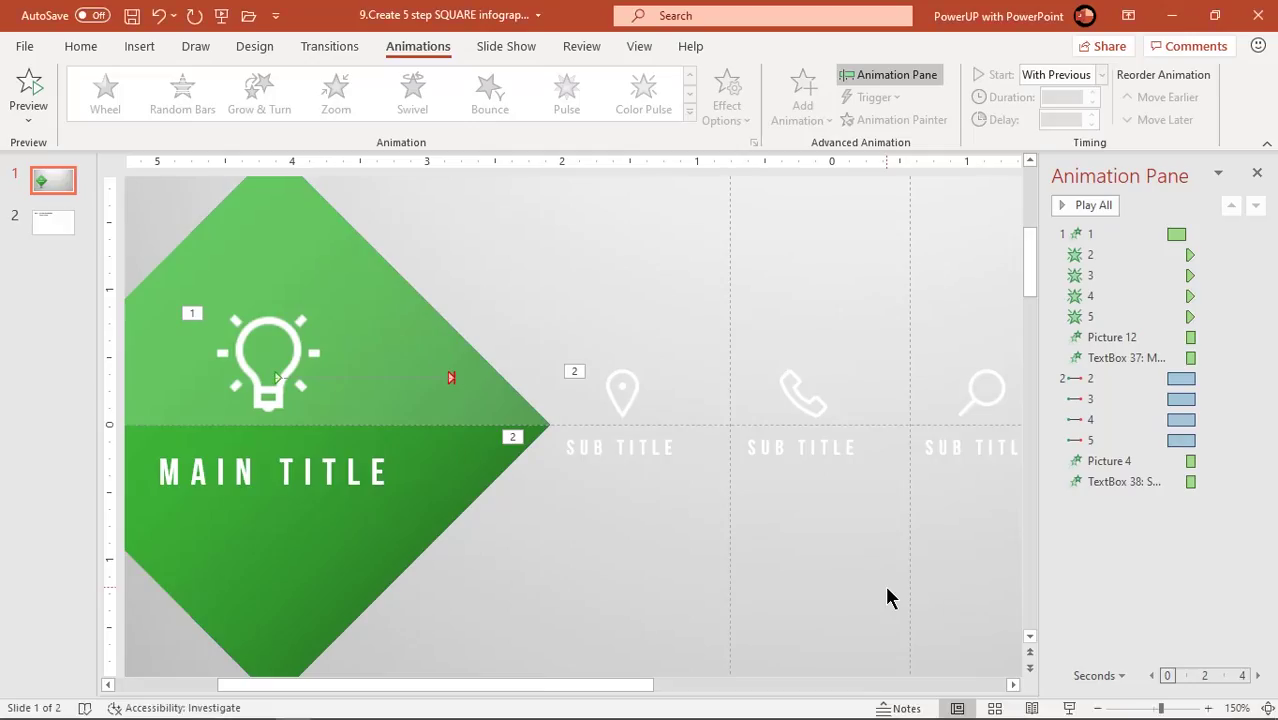
# Add a second Right motion path to the animations of groups 3, 4 and 5.
pyautogui.click(1108, 400)
pyautogui.keyDown('shift'); pyautogui.click(1095, 440); pyautogui.keyUp('shift')
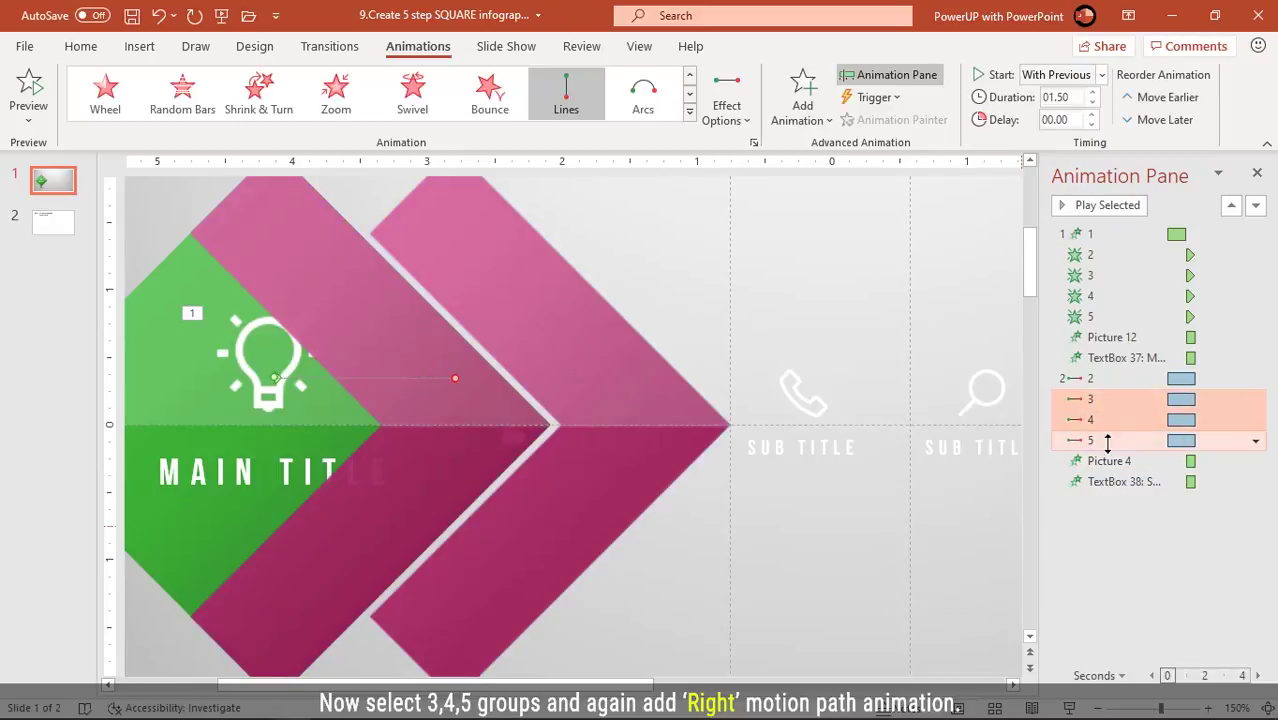
pyautogui.click(812, 118)
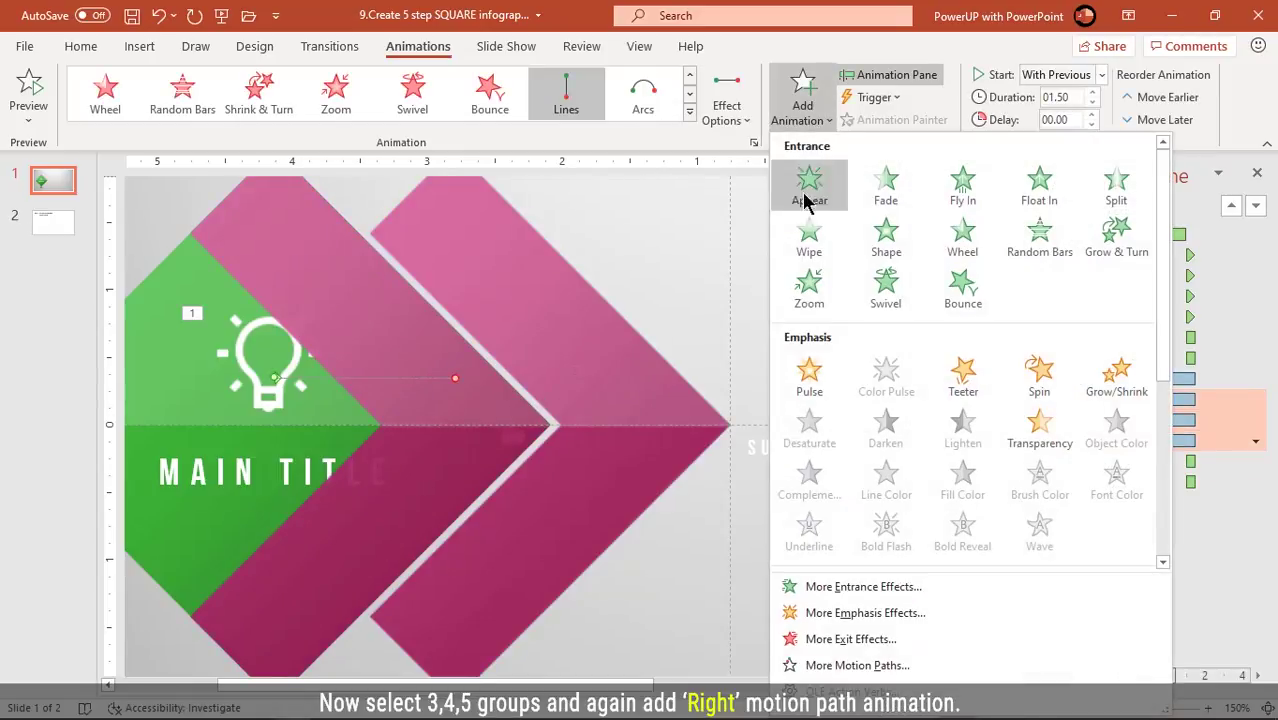
pyautogui.click(848, 665)
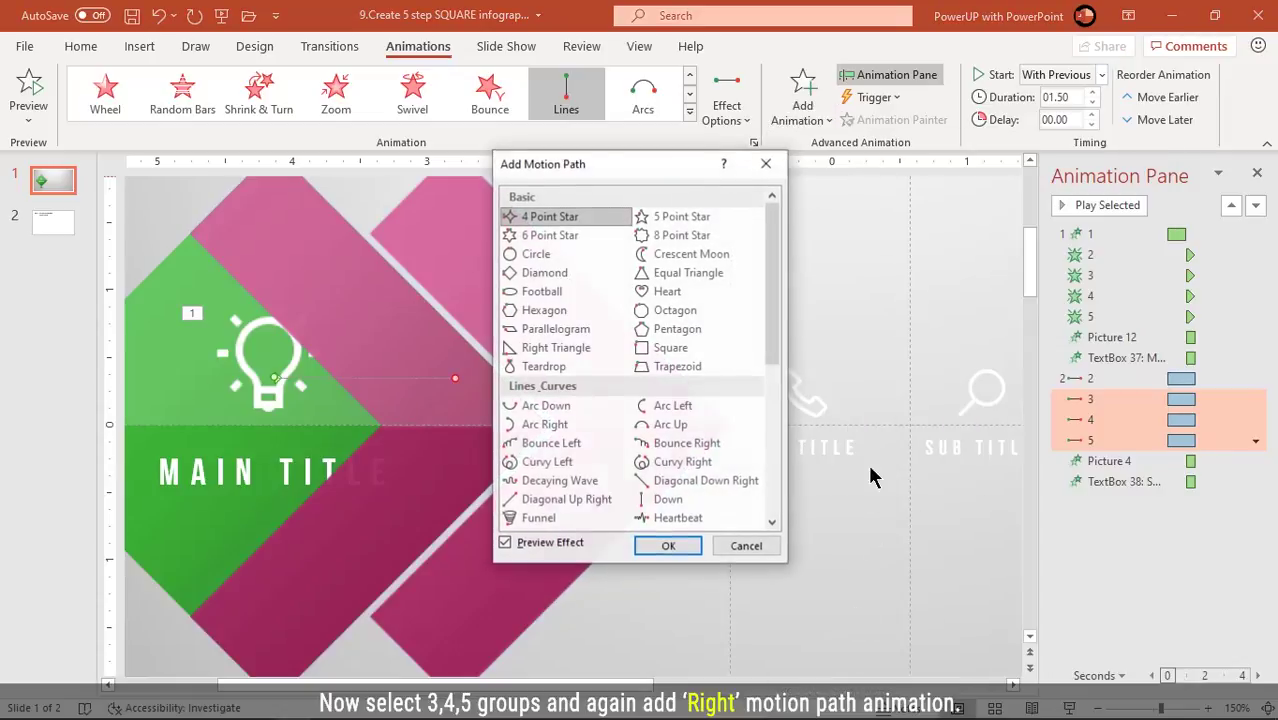
pyautogui.moveTo(662, 180); pyautogui.dragTo(1115, 214)
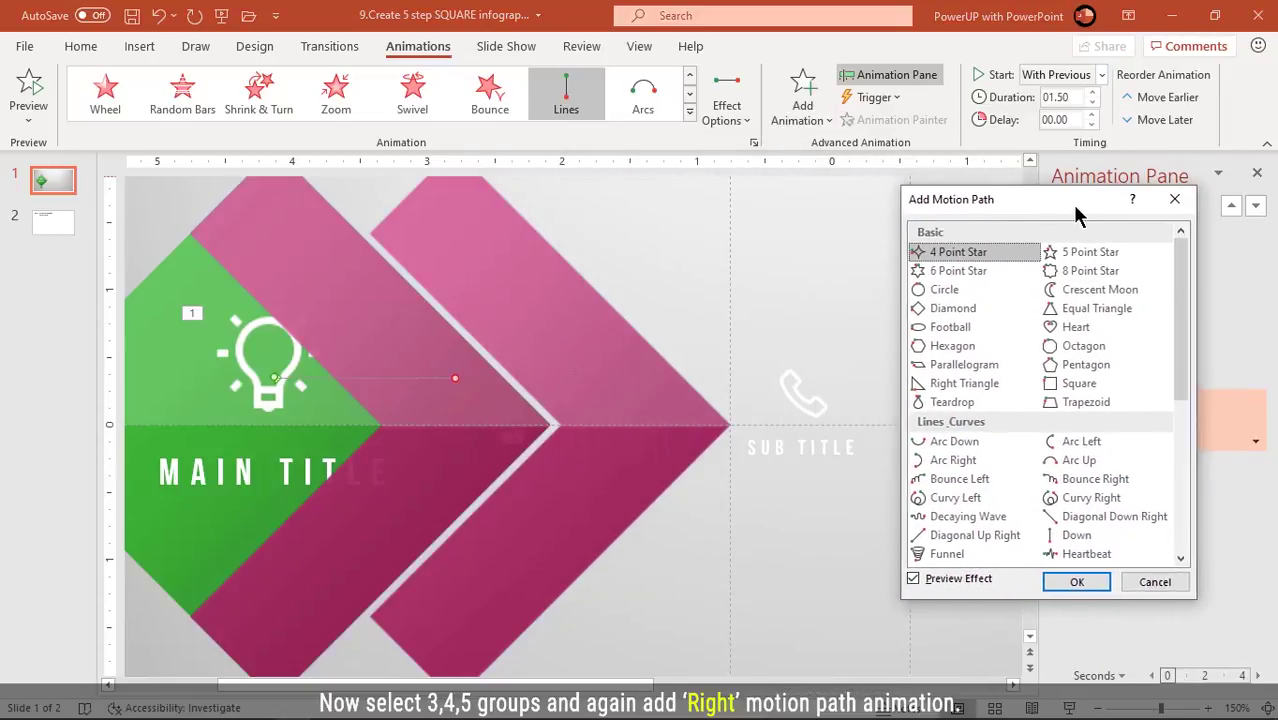
pyautogui.moveTo(1205, 312); pyautogui.dragTo(1208, 368)
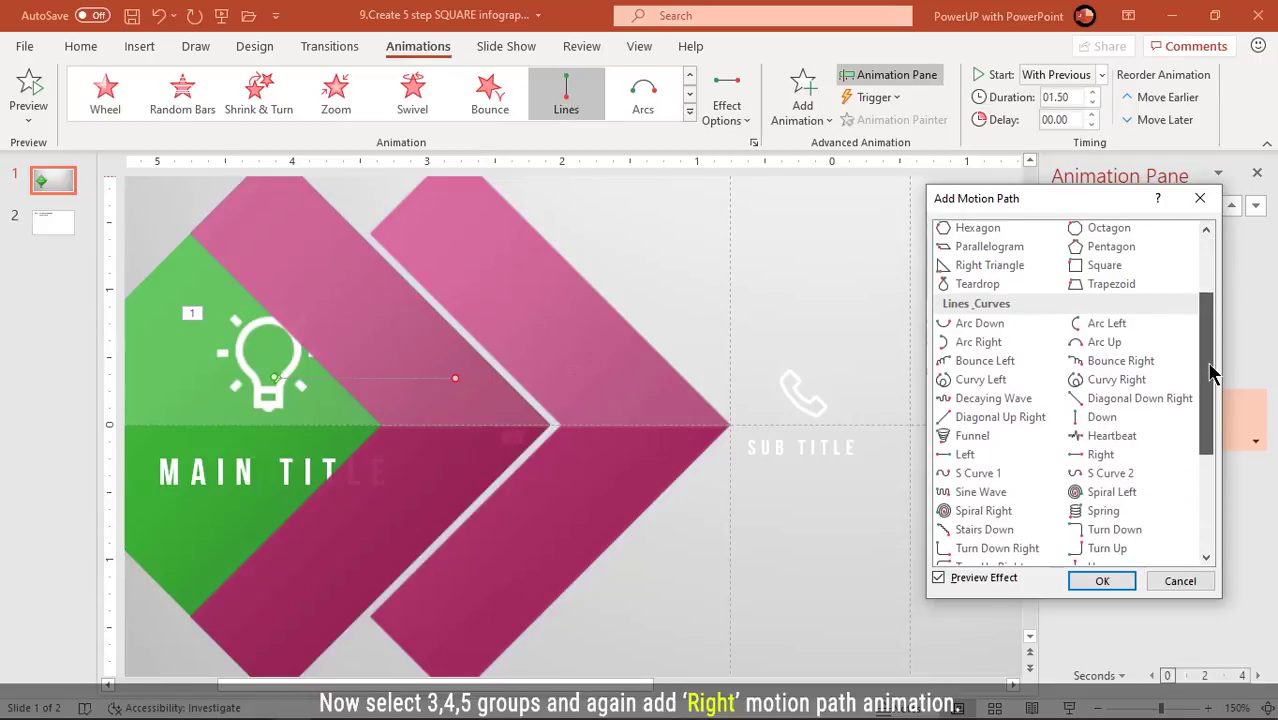
pyautogui.click(1103, 456)
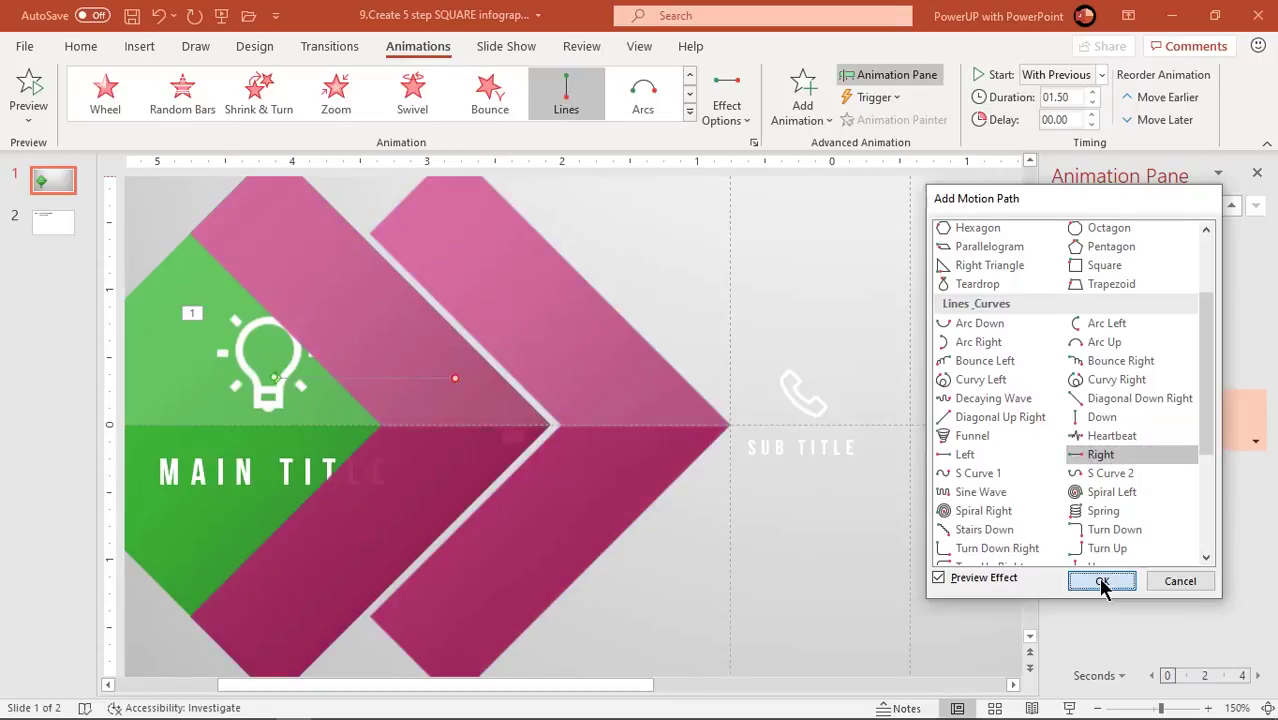
pyautogui.click(1103, 583)
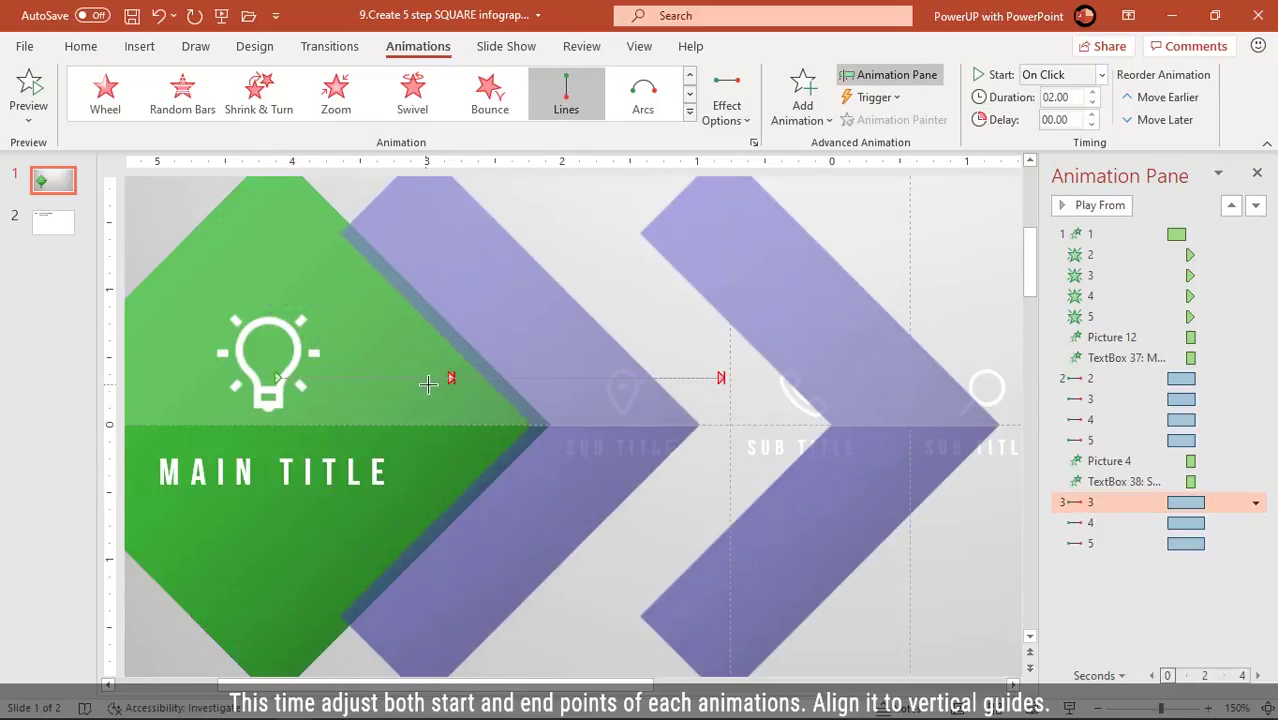
# Reposition the new Right paths' end points so the chevrons finish side by side, then preview item 5.
pyautogui.moveTo(453, 384); pyautogui.dragTo(452, 378)
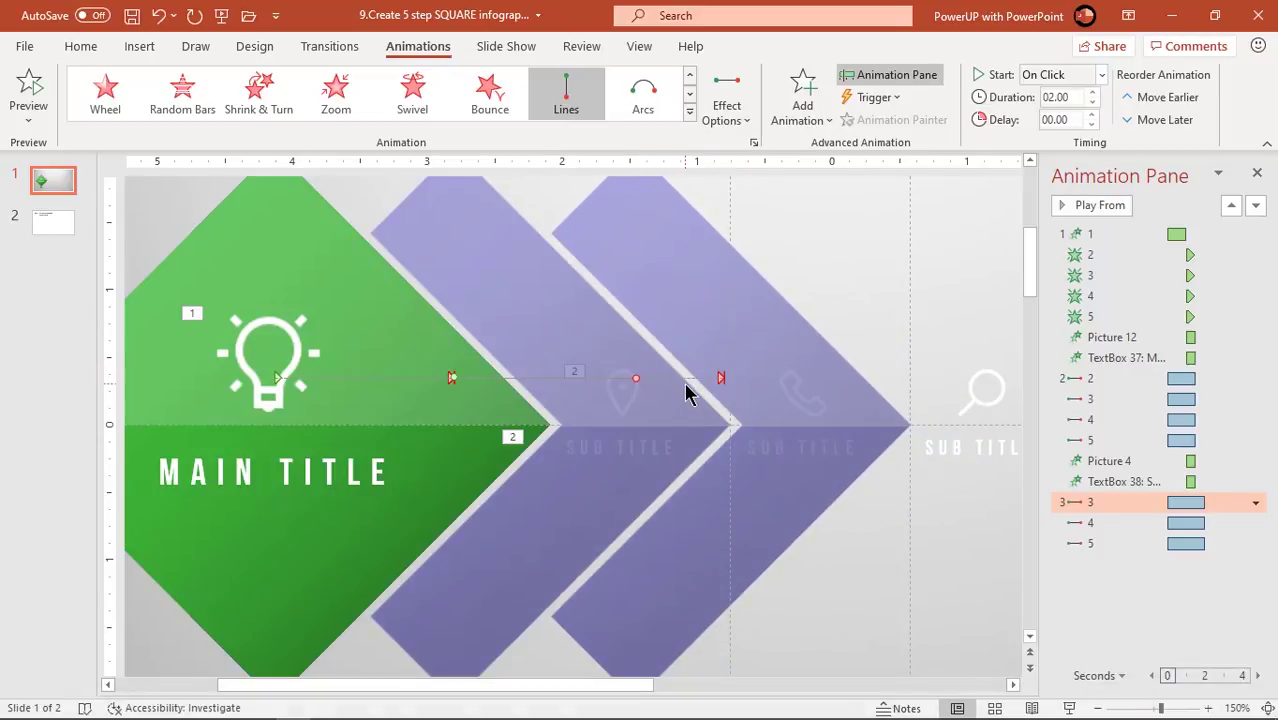
pyautogui.keyDown('ctrl'); pyautogui.scroll(3, 686, 391); pyautogui.keyUp('ctrl')
pyautogui.keyDown('ctrl'); pyautogui.scroll(3, 680, 389); pyautogui.keyUp('ctrl')
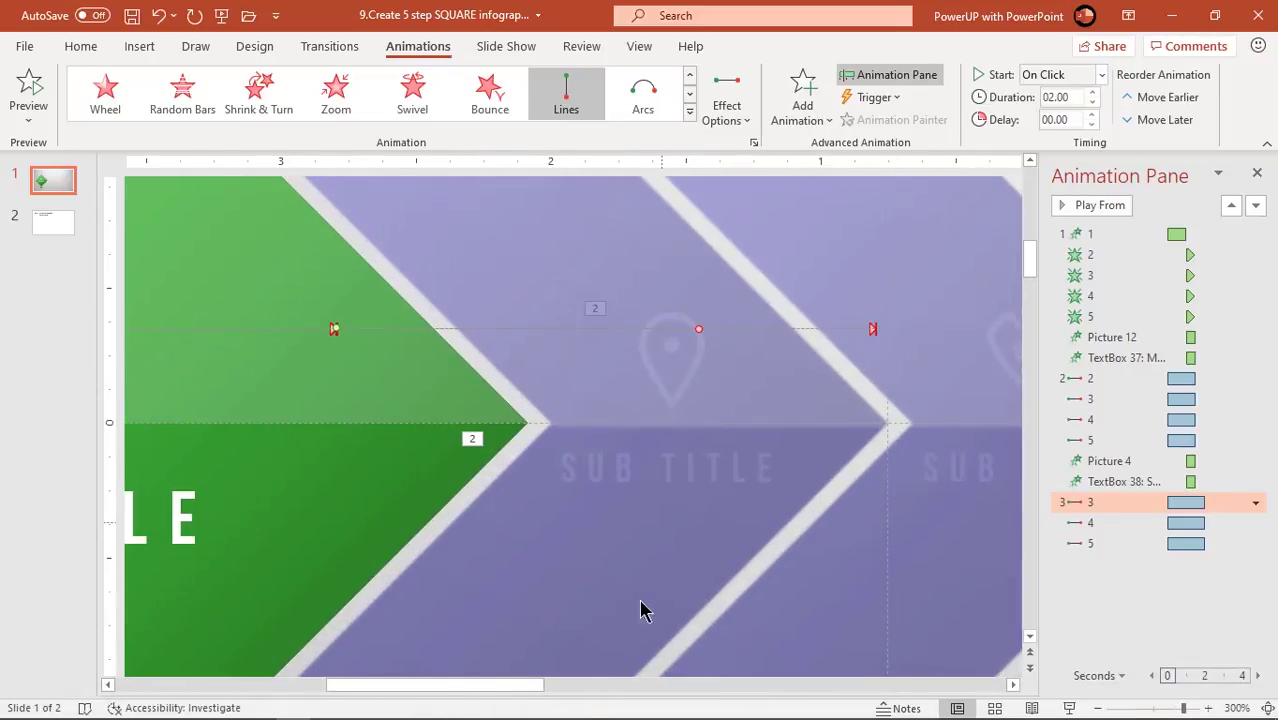
pyautogui.moveTo(538, 690); pyautogui.dragTo(572, 690)
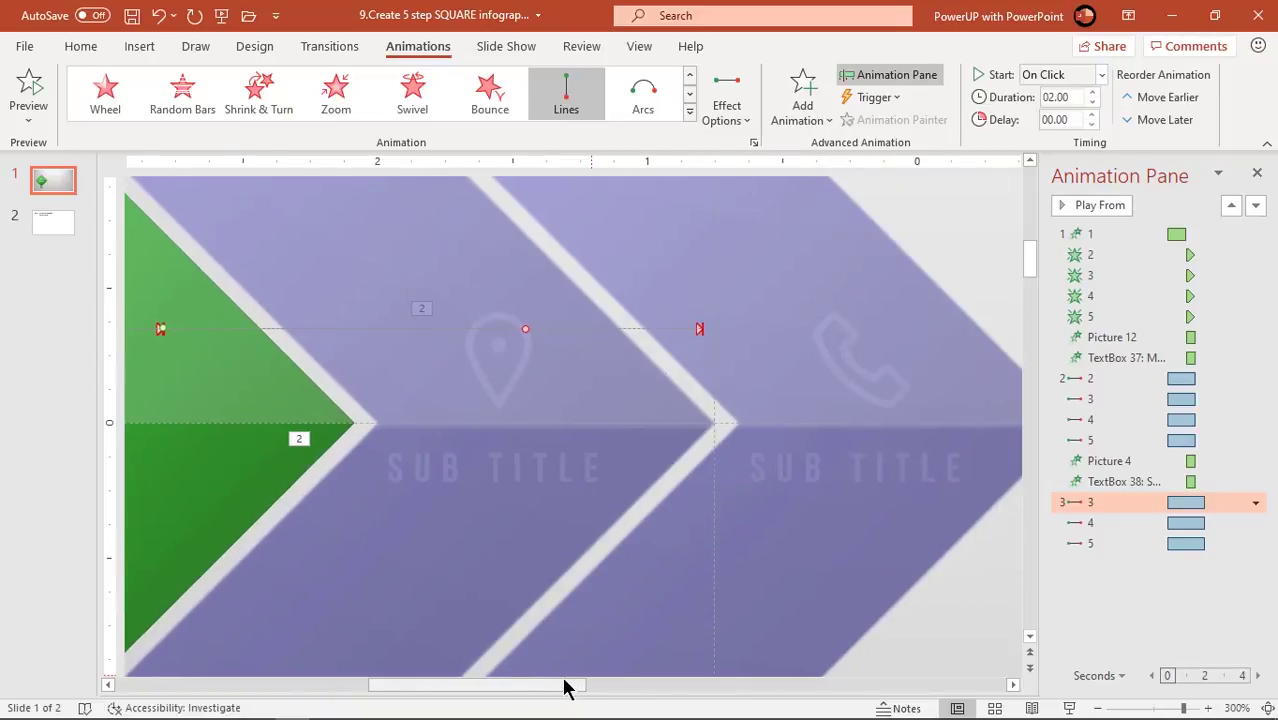
pyautogui.hscroll(2, 590, 688)
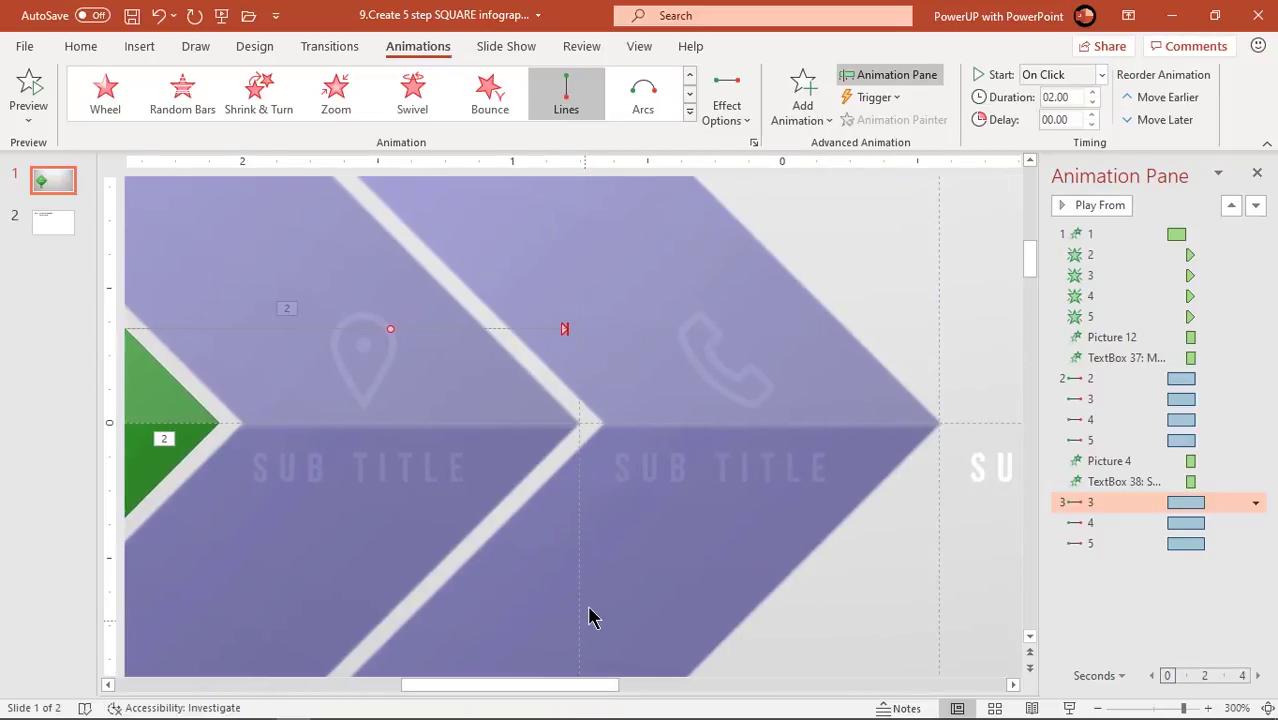
pyautogui.keyDown('ctrl'); pyautogui.scroll(-3, 588, 616); pyautogui.keyUp('ctrl')
pyautogui.keyDown('ctrl'); pyautogui.scroll(-2, 676, 613); pyautogui.keyUp('ctrl')
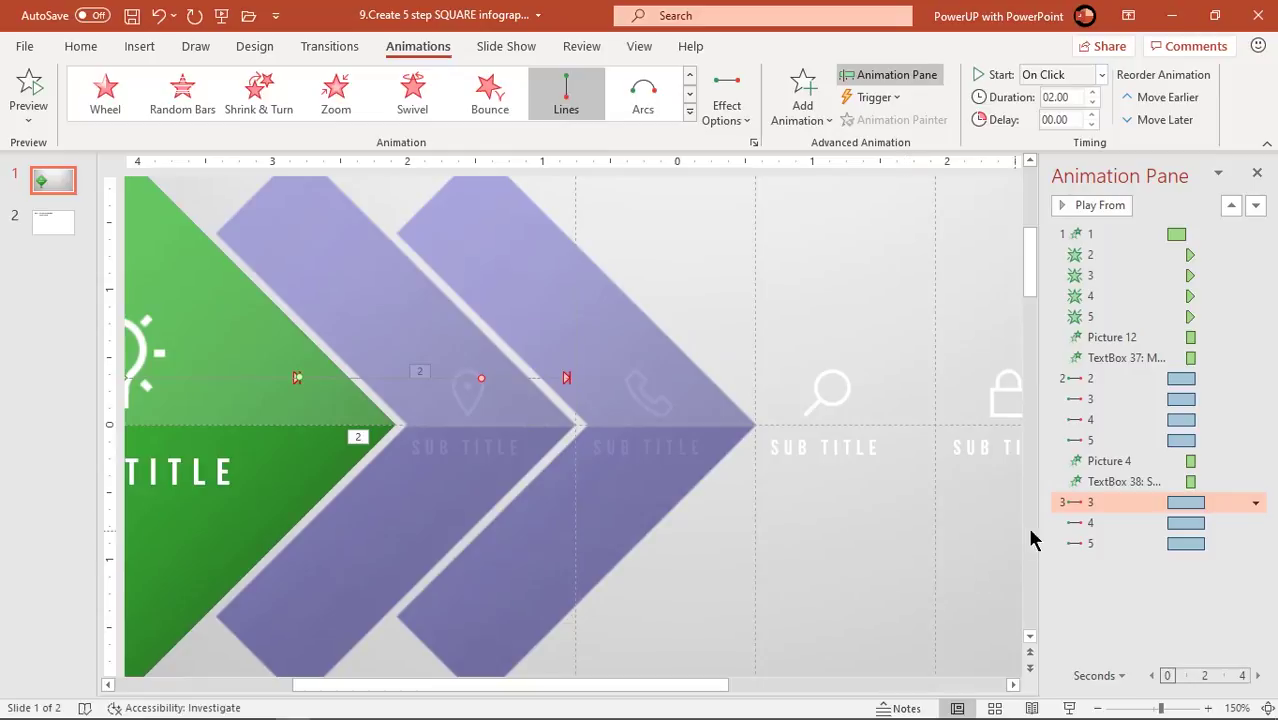
pyautogui.click(1083, 522)
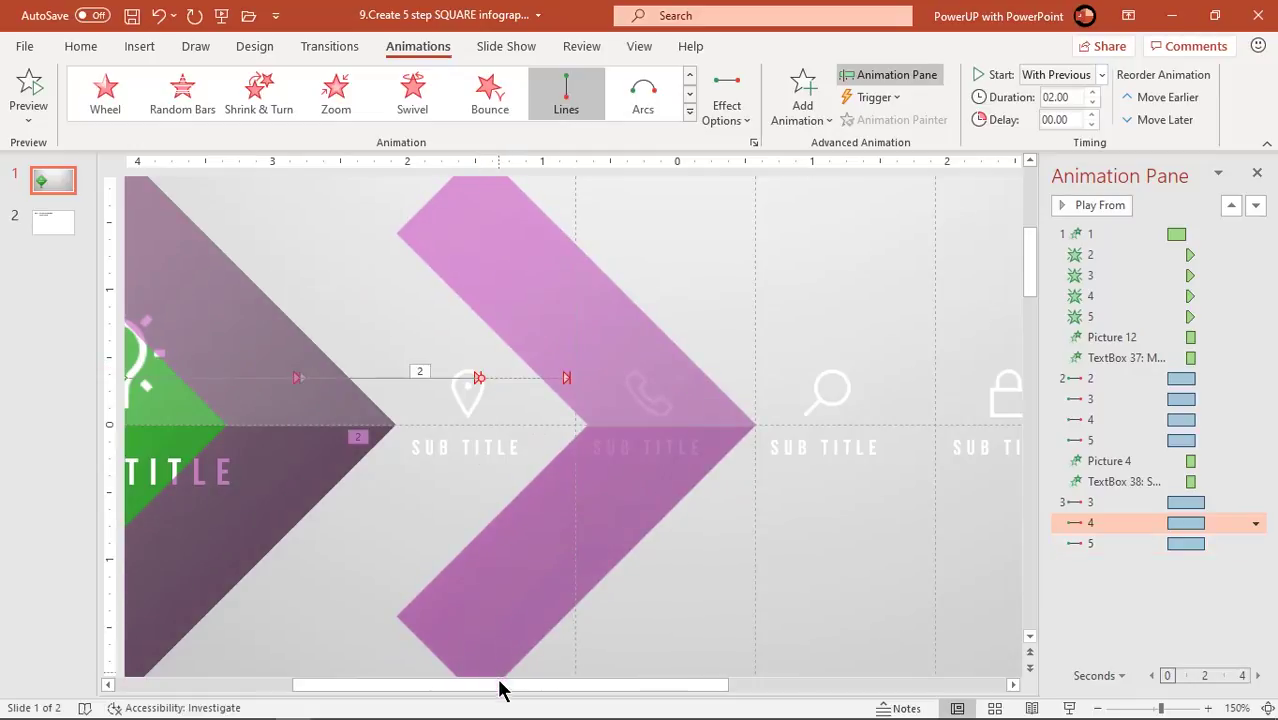
pyautogui.moveTo(500, 690); pyautogui.dragTo(477, 668)
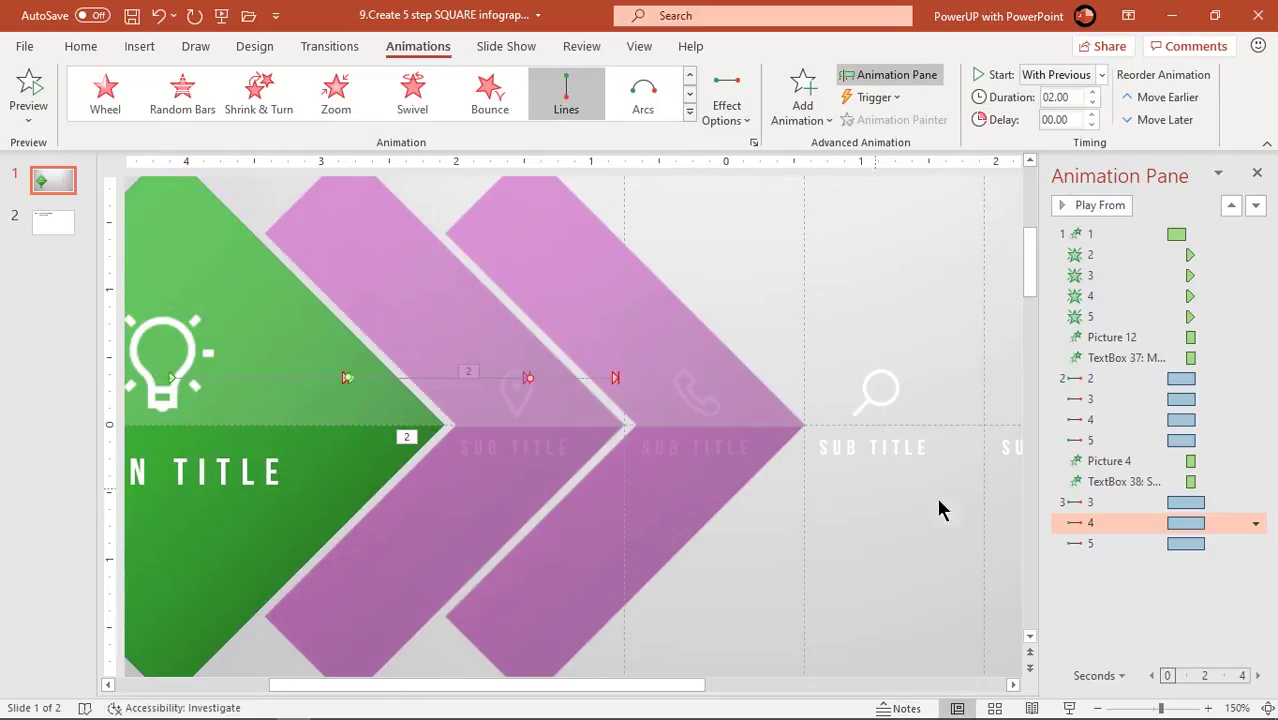
pyautogui.click(1105, 543)
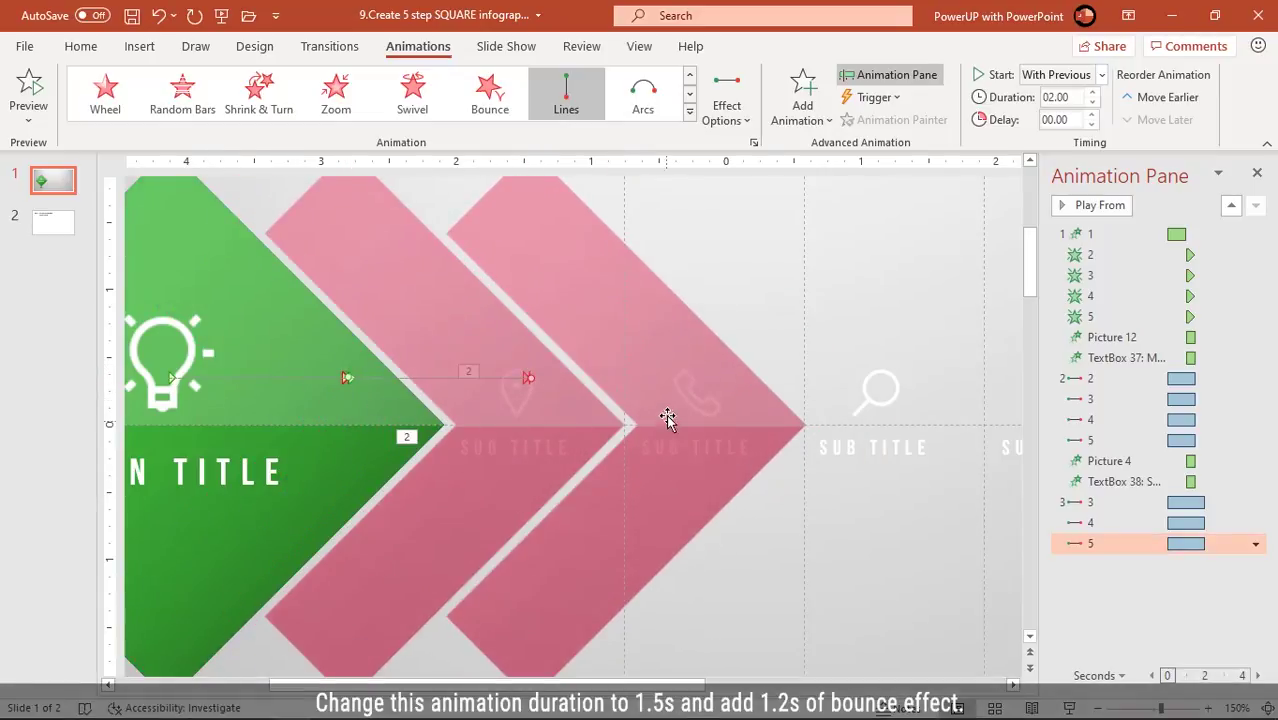
# Select the three second rightward paths and set their duration to 1.50 seconds.
pyautogui.click(1108, 505)
pyautogui.keyDown('shift'); pyautogui.click(1097, 543); pyautogui.keyUp('shift')
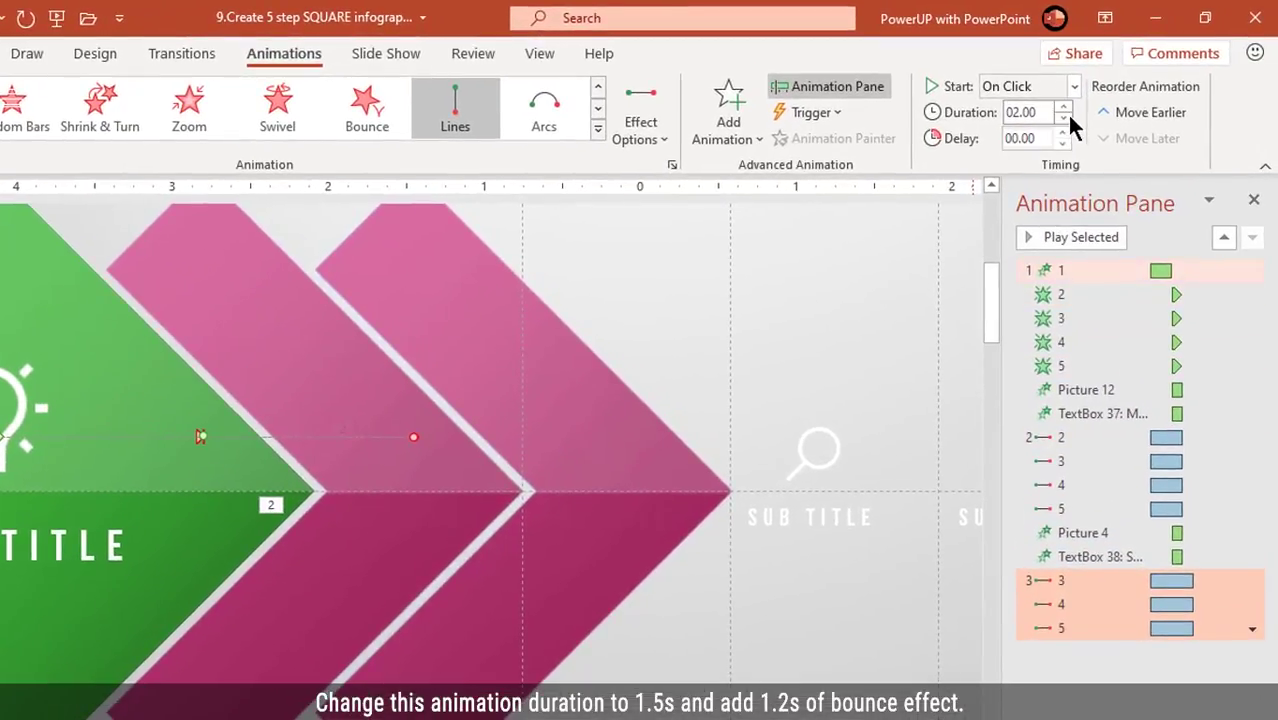
pyautogui.click(1080, 108)
pyautogui.write('01.5')
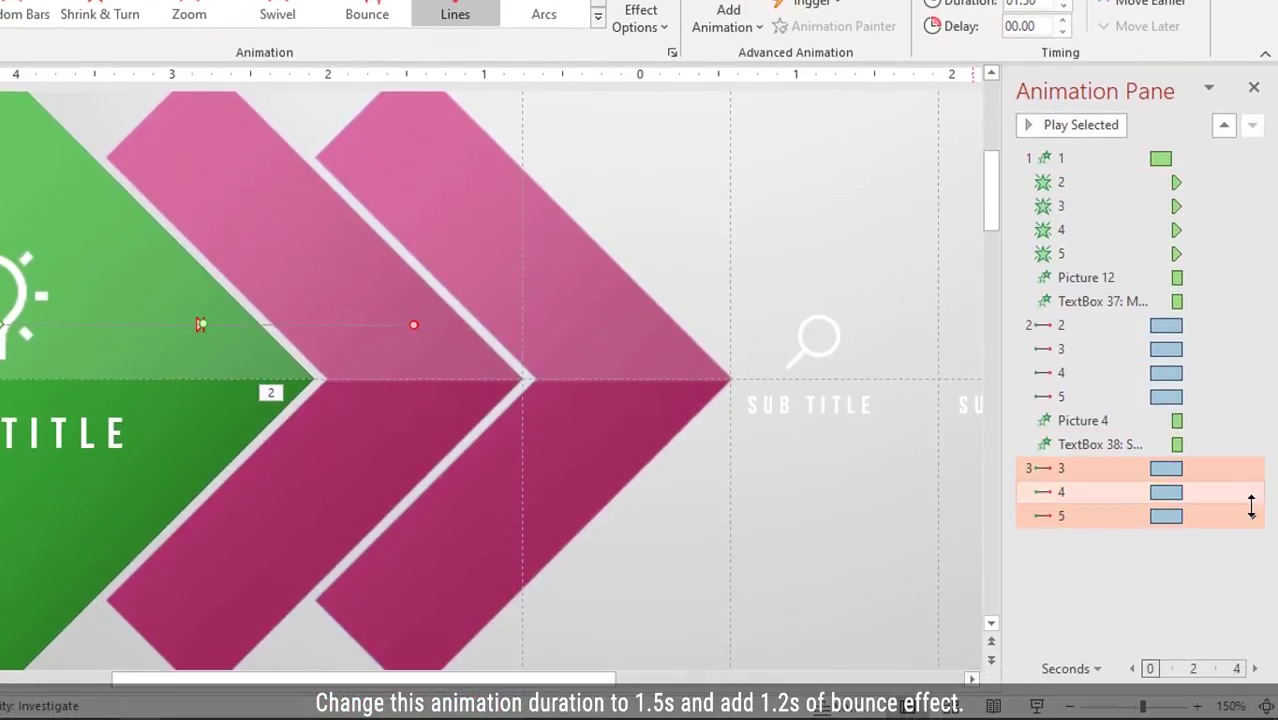
# Set Smooth end to 0 and Bounce end to 1.2 seconds in Effect Options.
pyautogui.click(1252, 516)
pyautogui.click(1152, 612)
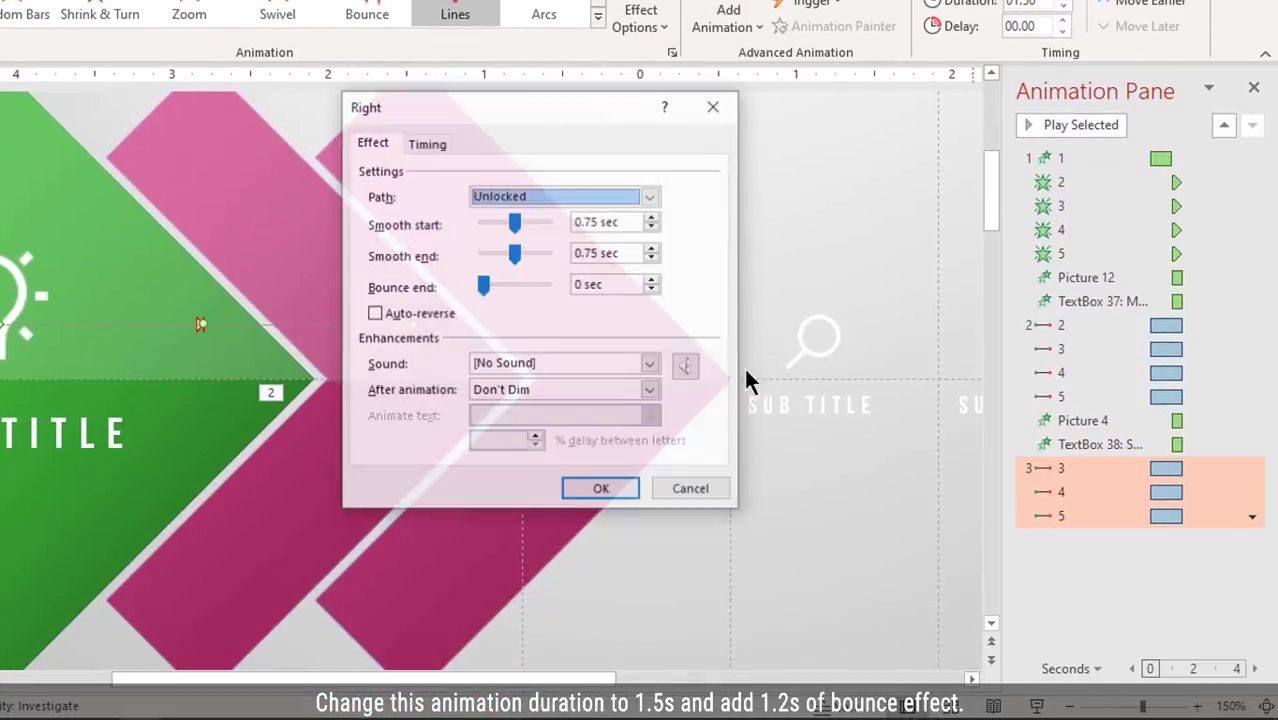
pyautogui.click(530, 286)
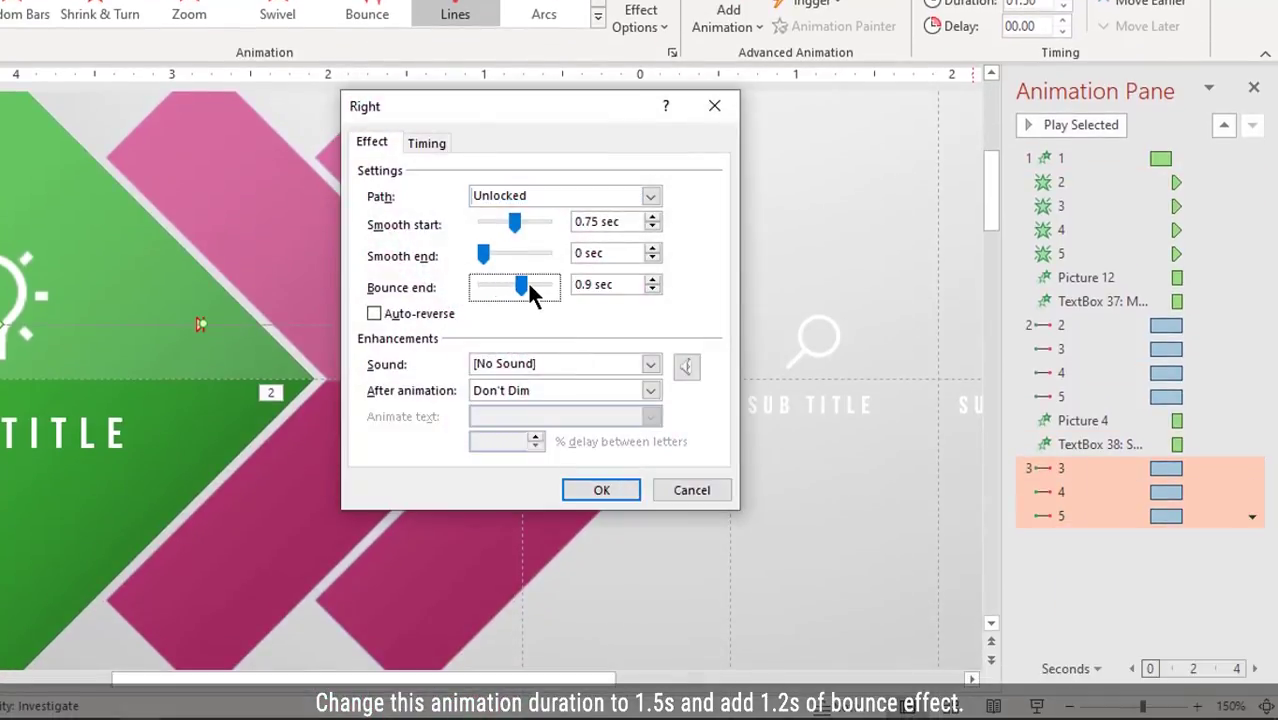
pyautogui.click(530, 286)
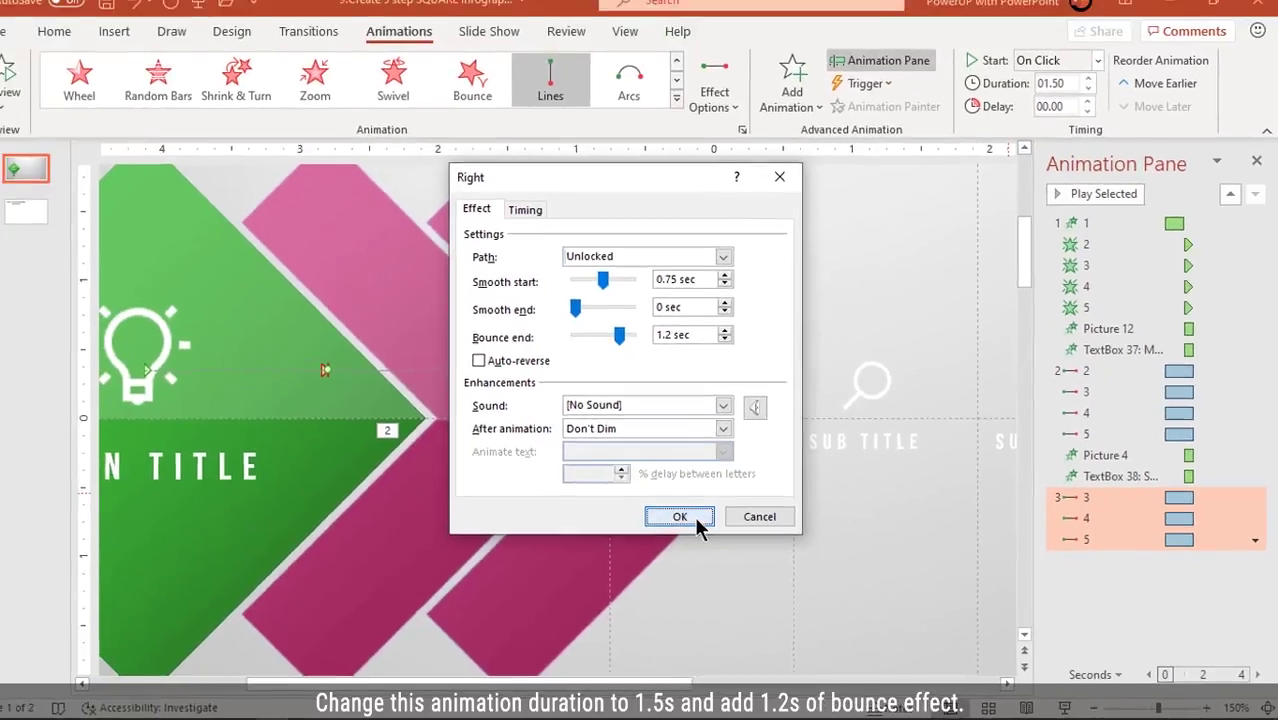
pyautogui.click(697, 520)
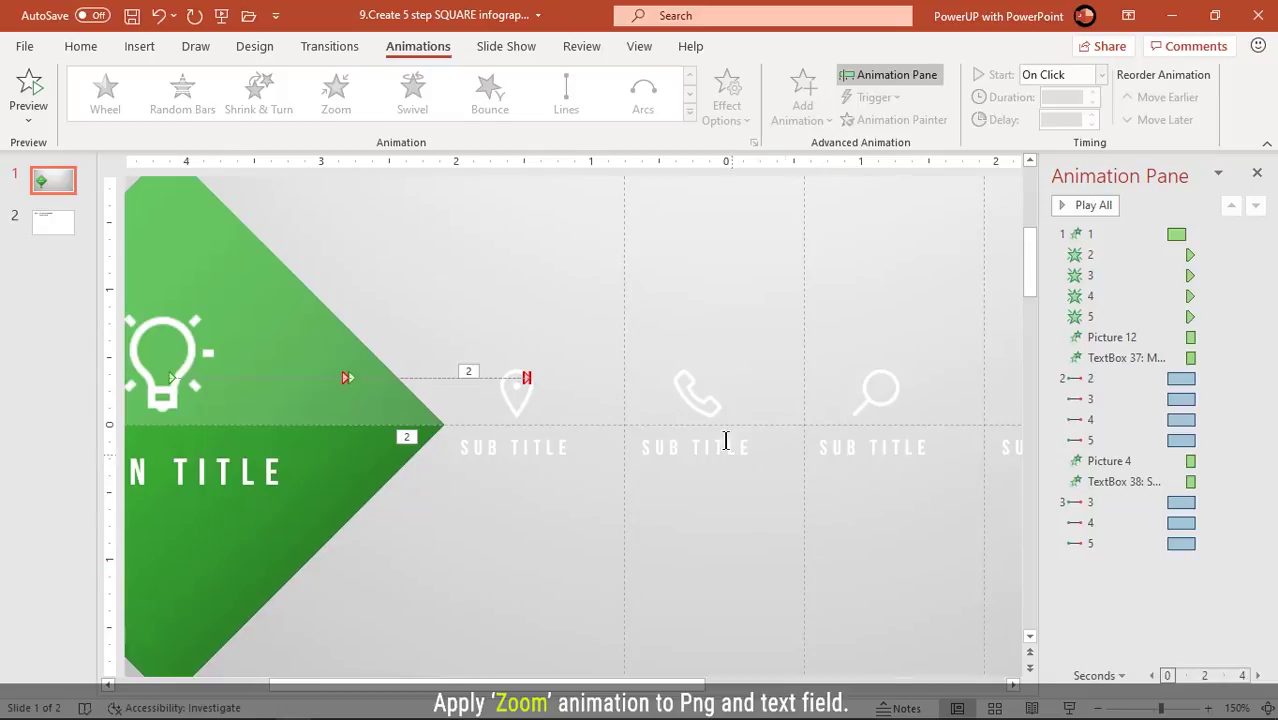
# Give the phone icon and its SUB TITLE a Zoom entrance.
pyautogui.click(712, 412)
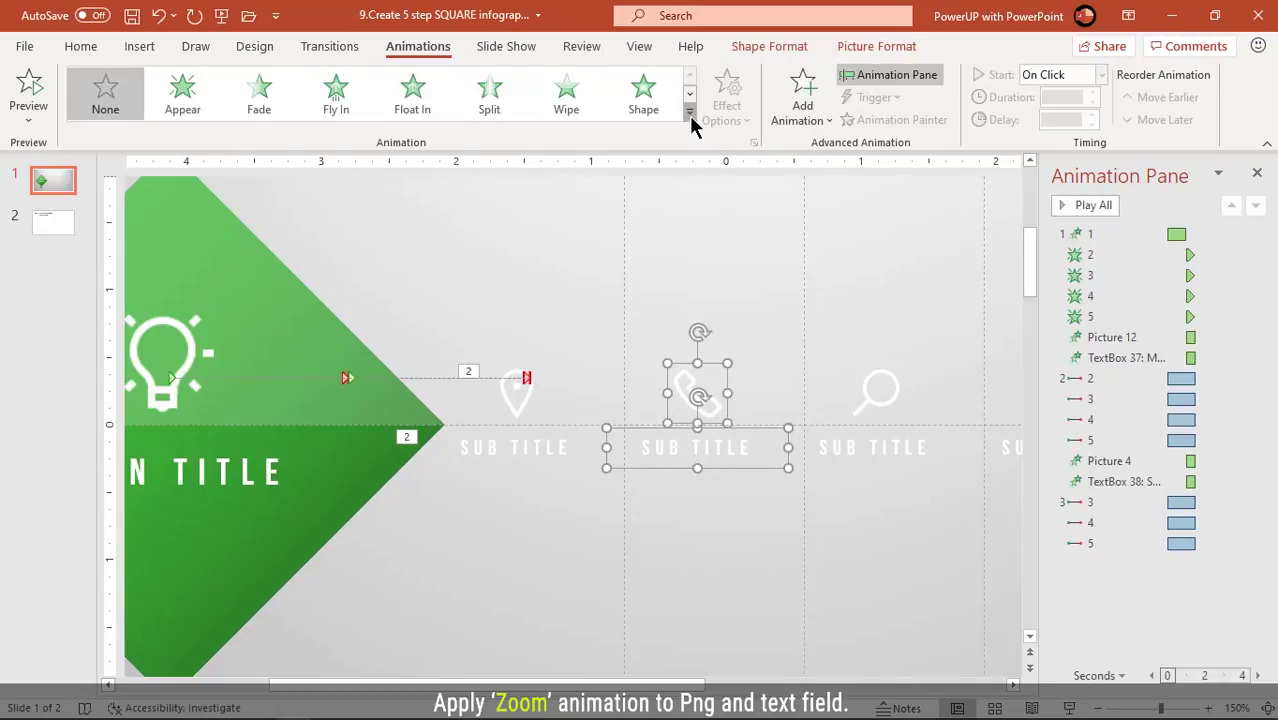
pyautogui.click(689, 111)
pyautogui.click(278, 260)
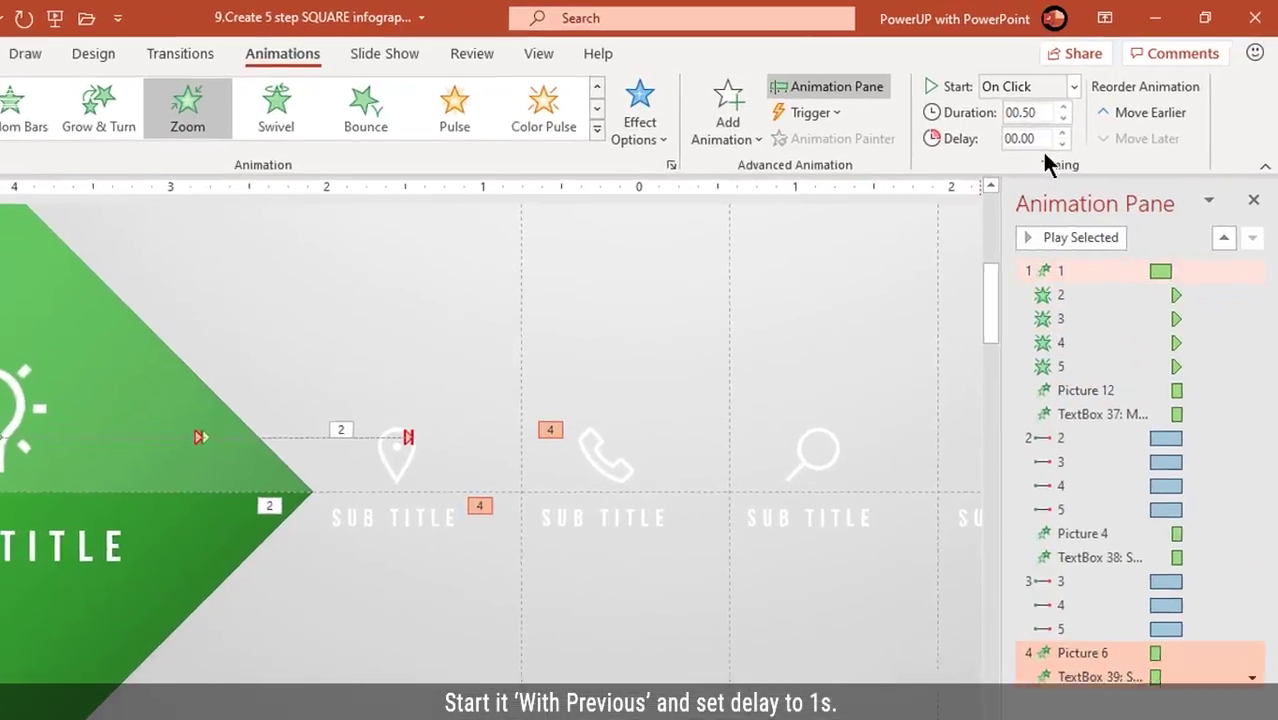
# Start the zoom With Previous with a 1-second delay, then deselect.
pyautogui.click(1094, 74)
pyautogui.click(1025, 158)
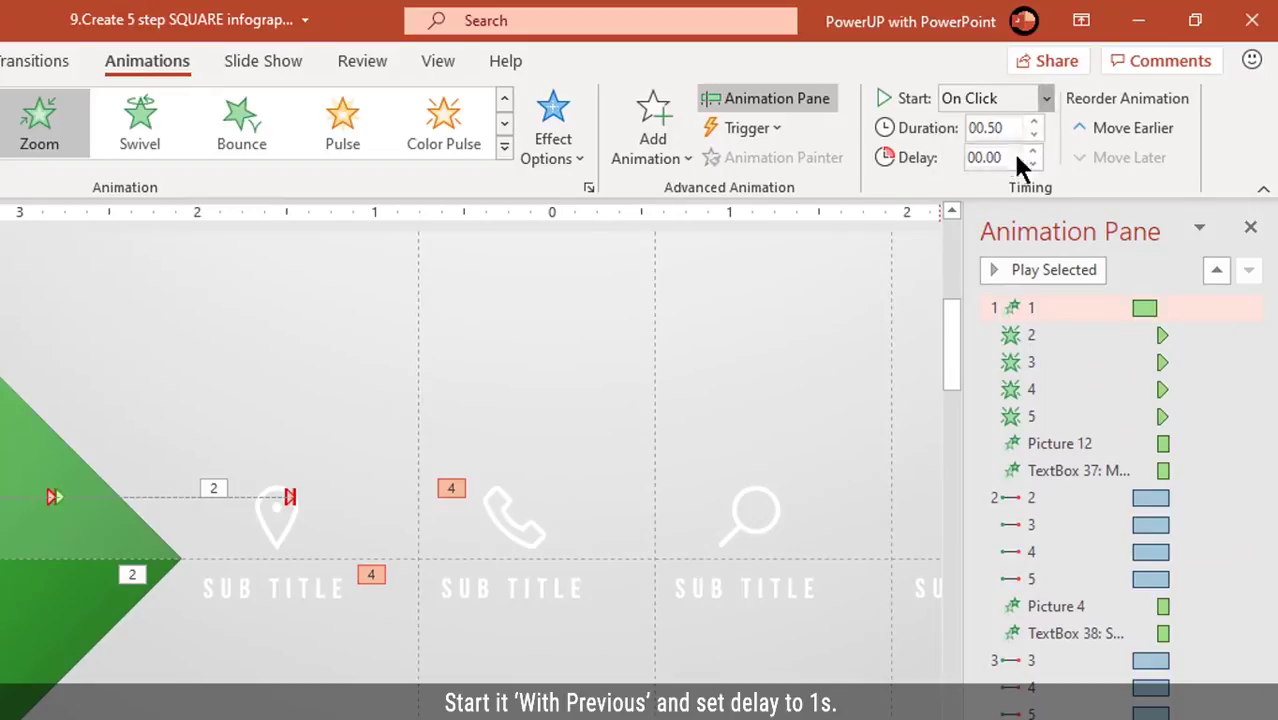
pyautogui.click(1034, 152)
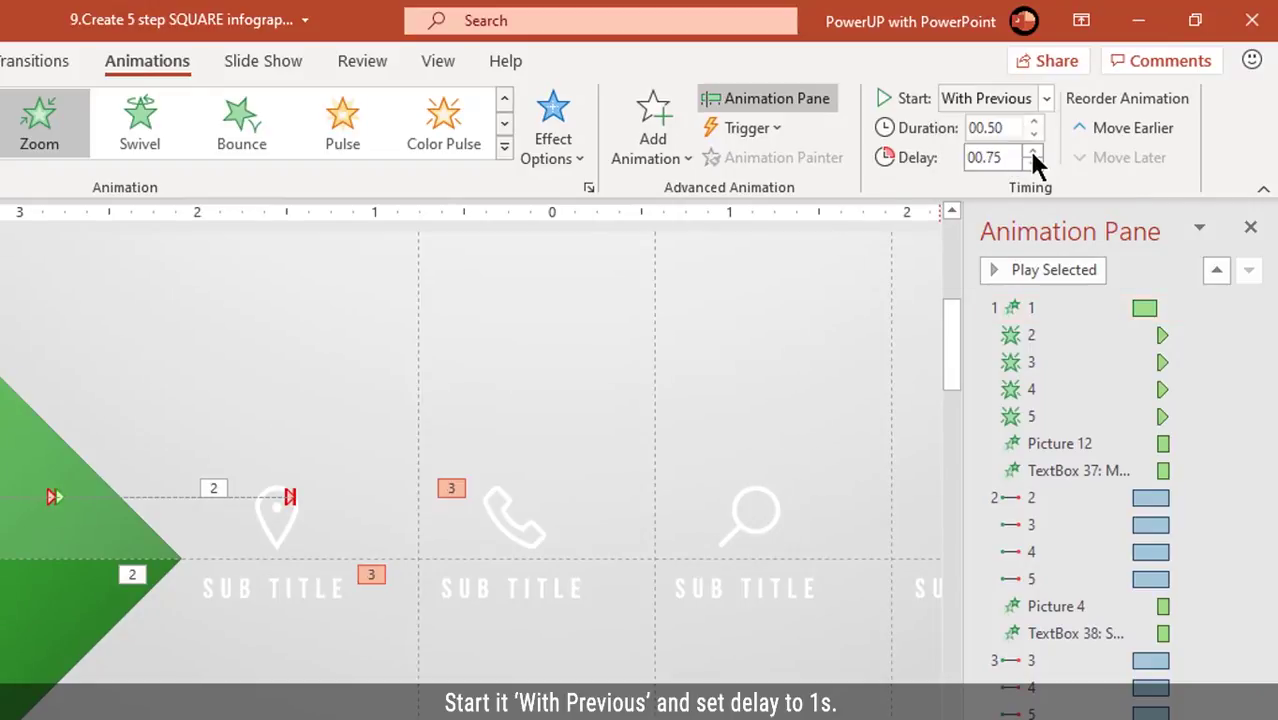
pyautogui.click(1033, 151)
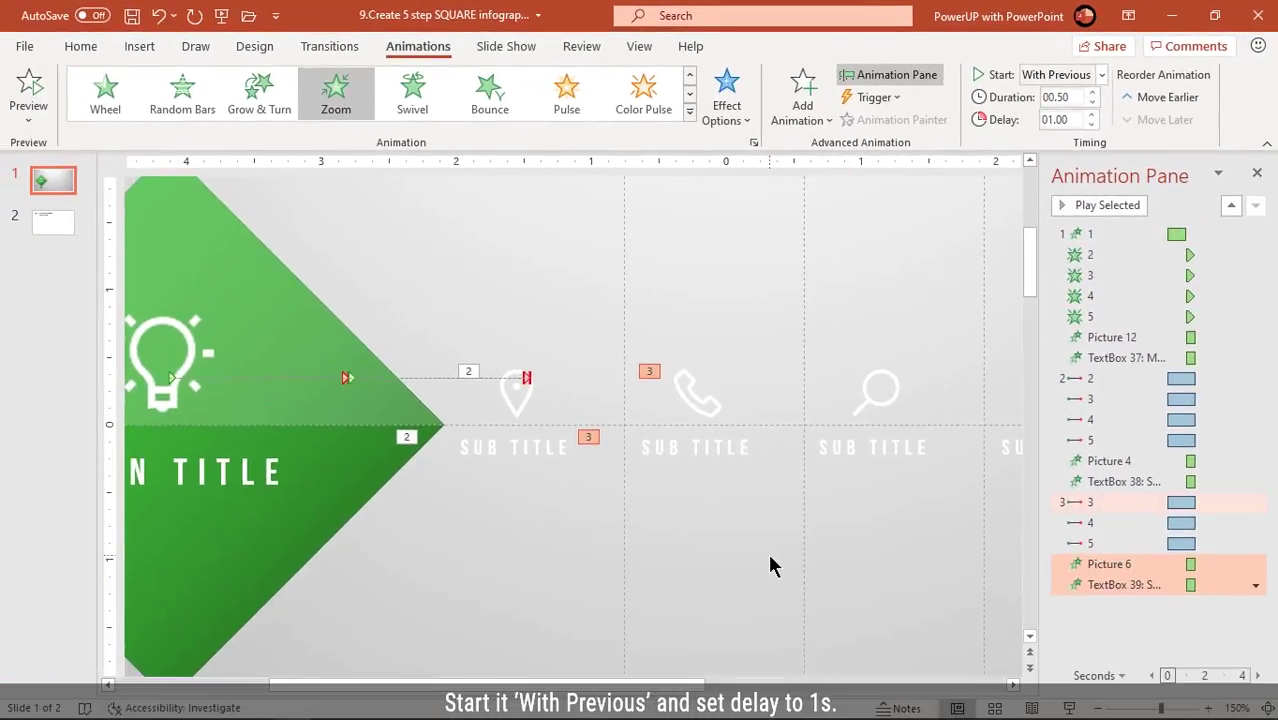
pyautogui.click(769, 557)
pyautogui.press('F5')
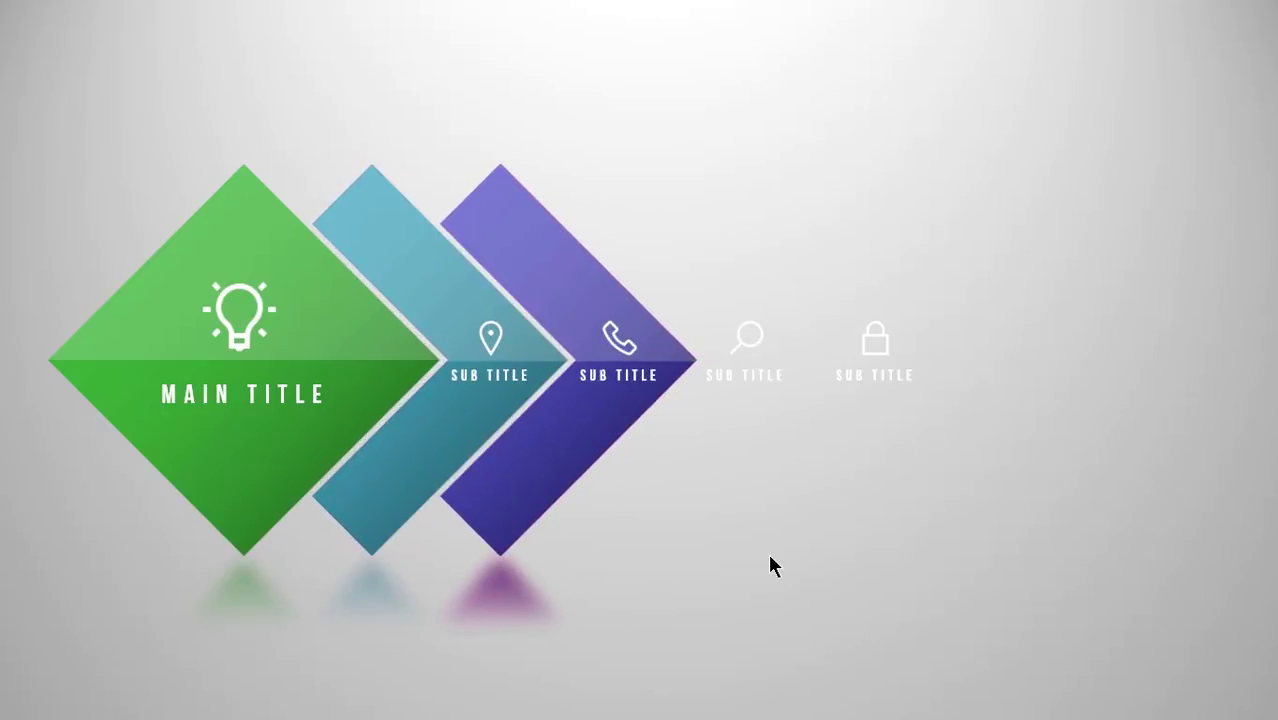
pyautogui.press('Escape')
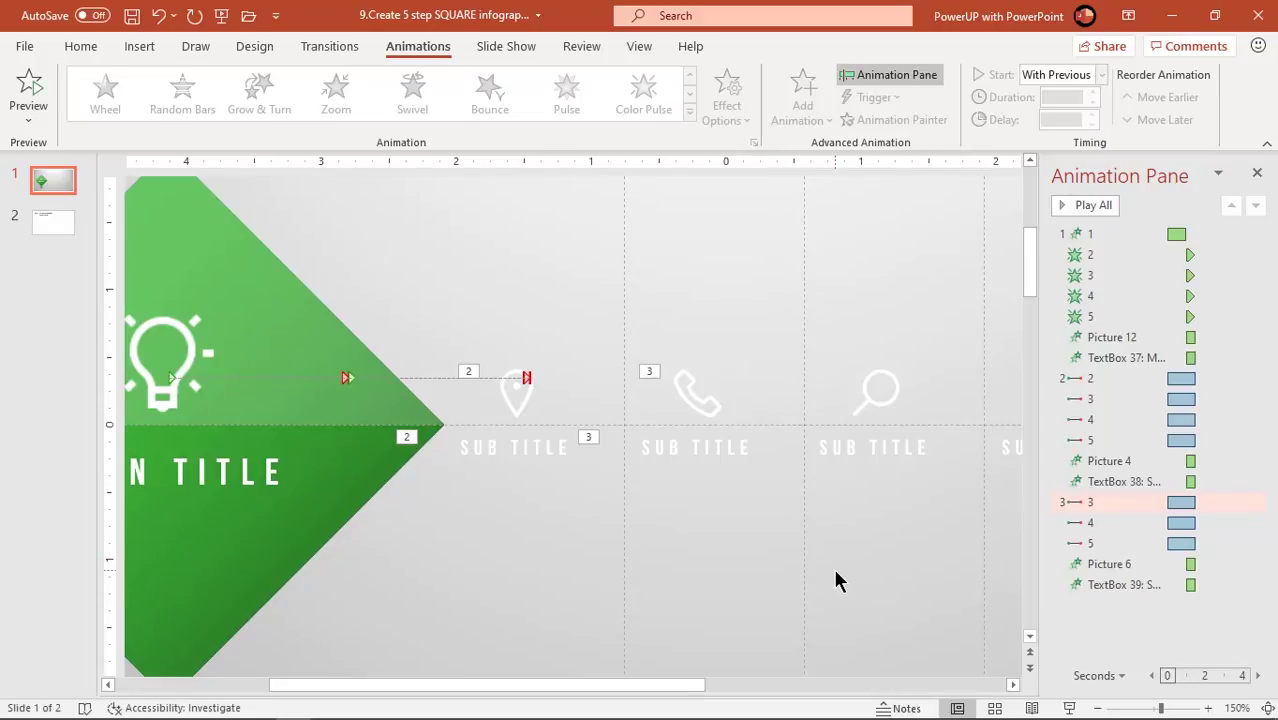
# Add a Right motion path to the fourth and fifth chevron groups together.
pyautogui.click(1090, 522)
pyautogui.keyDown('shift'); pyautogui.click(1097, 543); pyautogui.keyUp('shift')
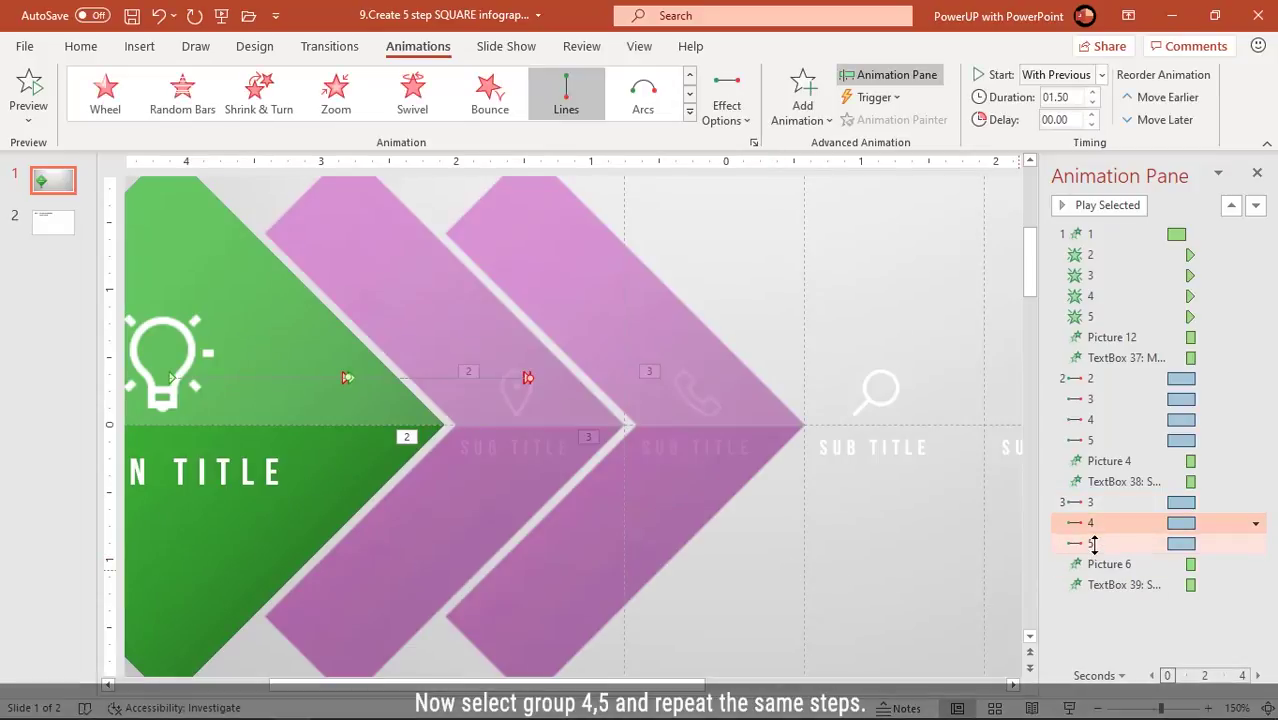
pyautogui.keyDown('shift'); pyautogui.click(1092, 543); pyautogui.keyUp('shift')
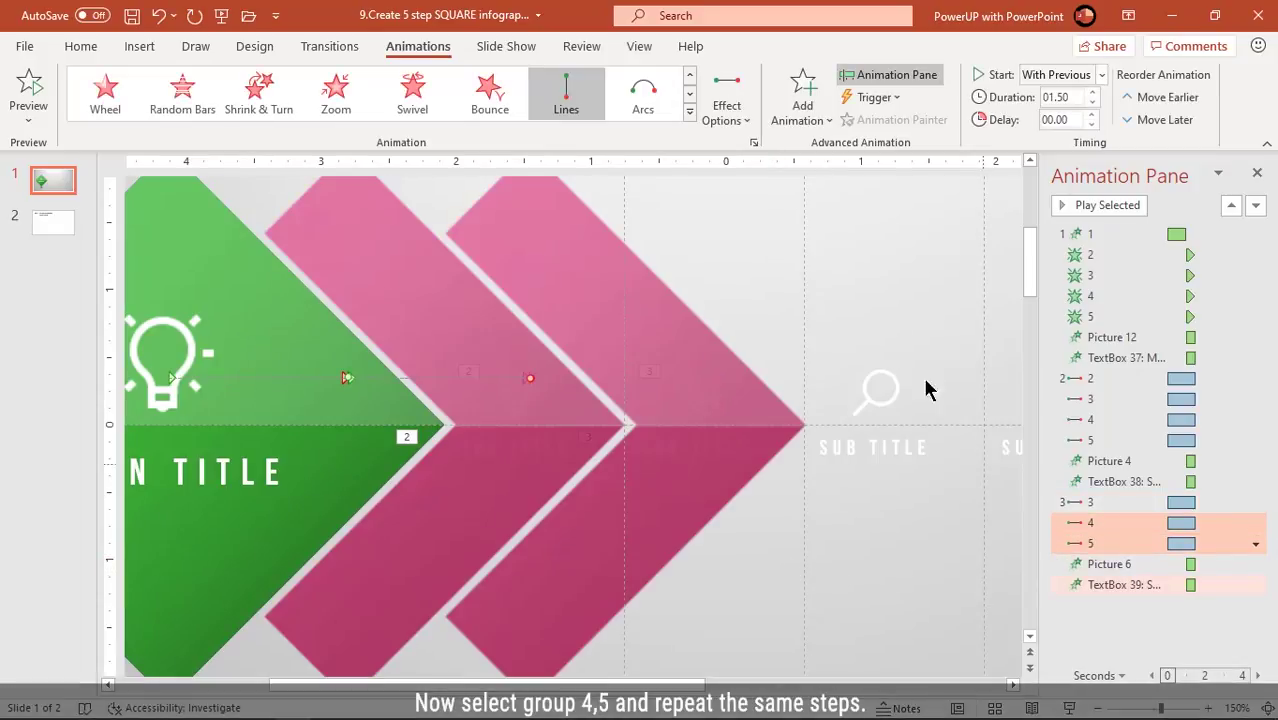
pyautogui.click(806, 105)
pyautogui.click(835, 665)
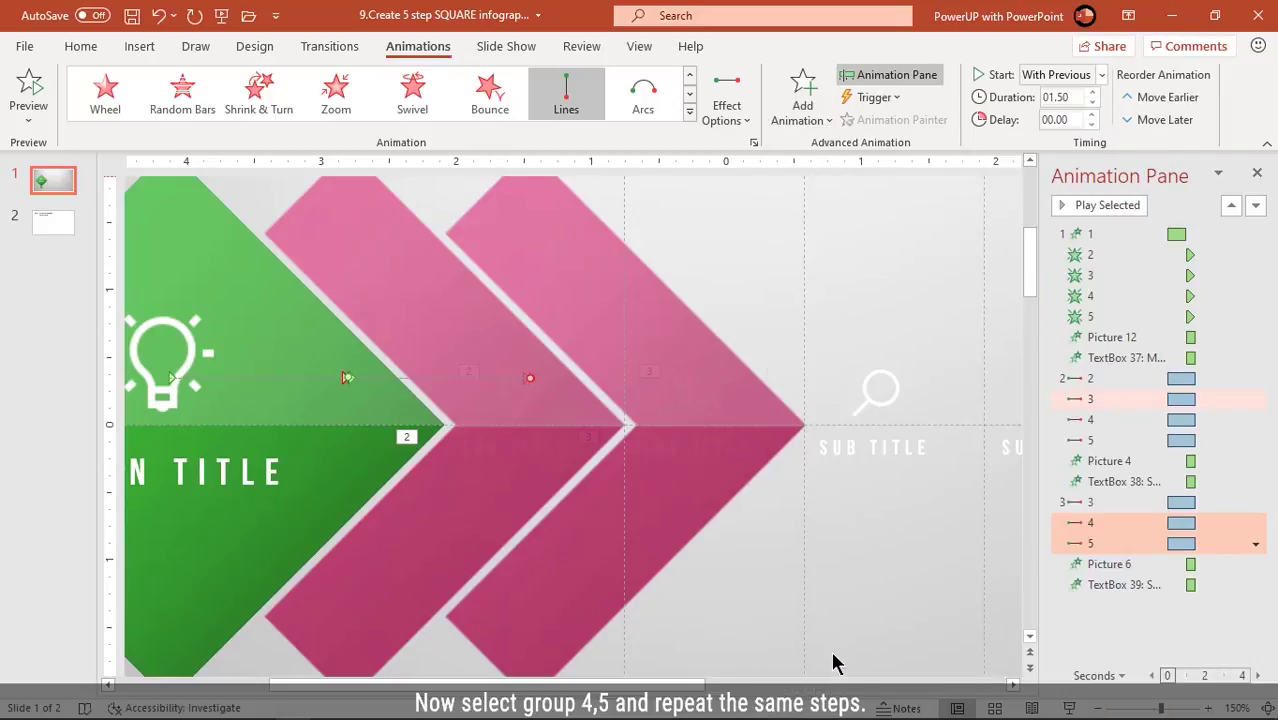
pyautogui.moveTo(772, 362); pyautogui.dragTo(770, 405)
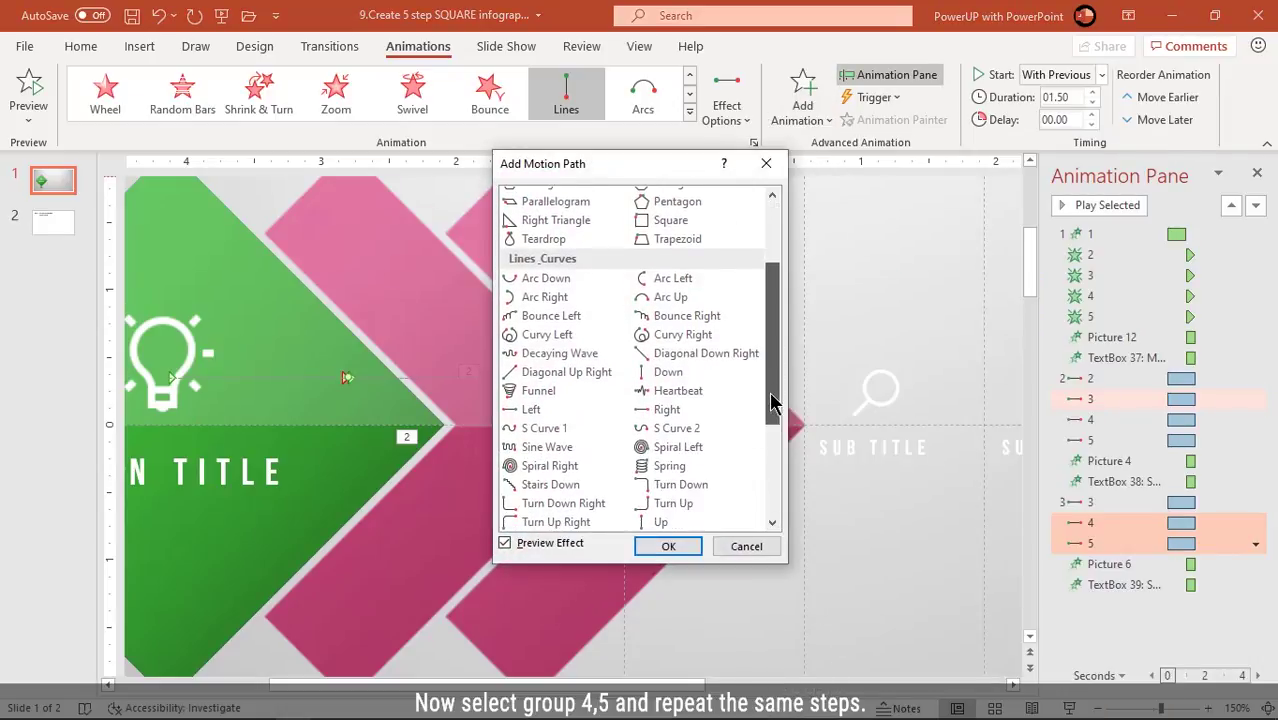
pyautogui.moveTo(661, 171); pyautogui.dragTo(272, 220)
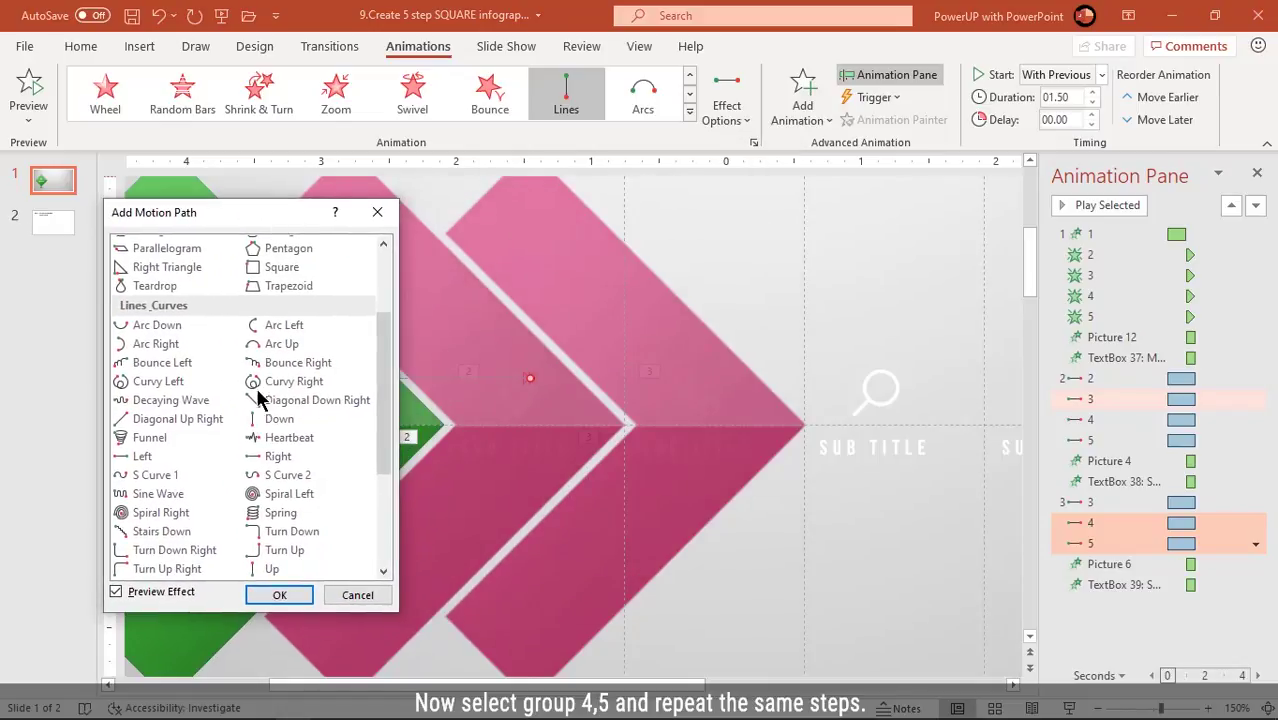
pyautogui.click(260, 455)
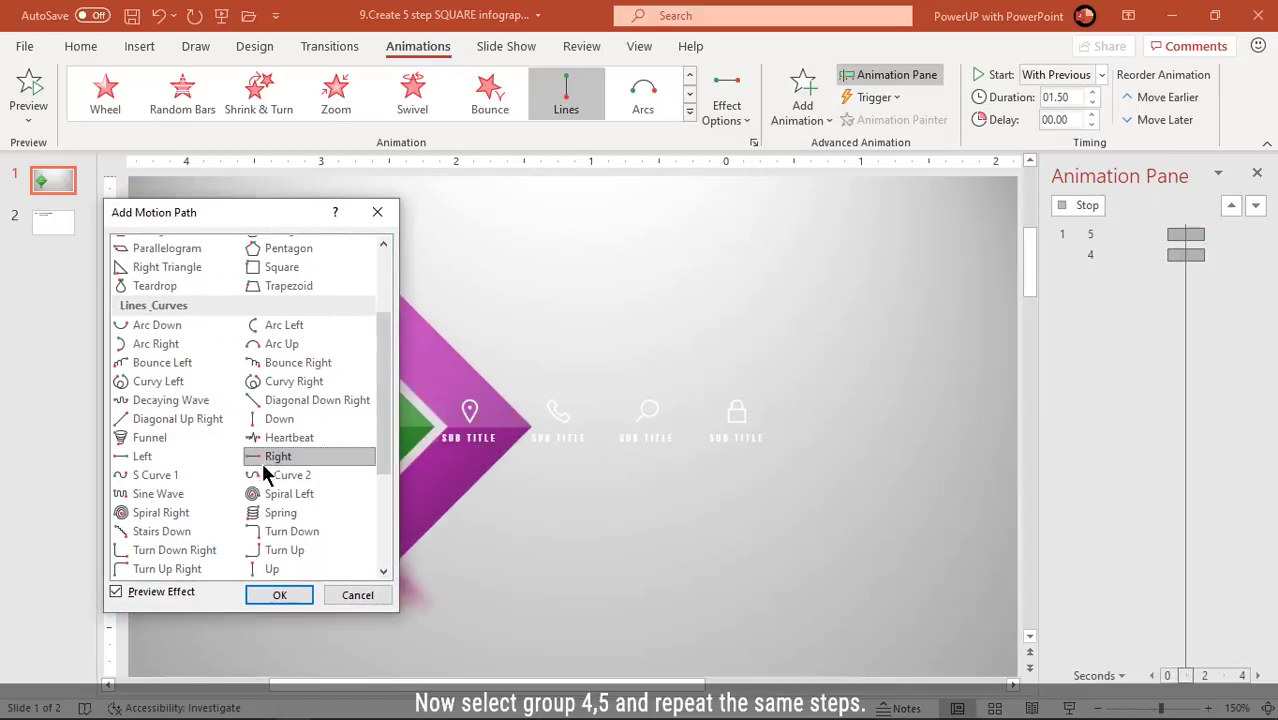
pyautogui.click(287, 600)
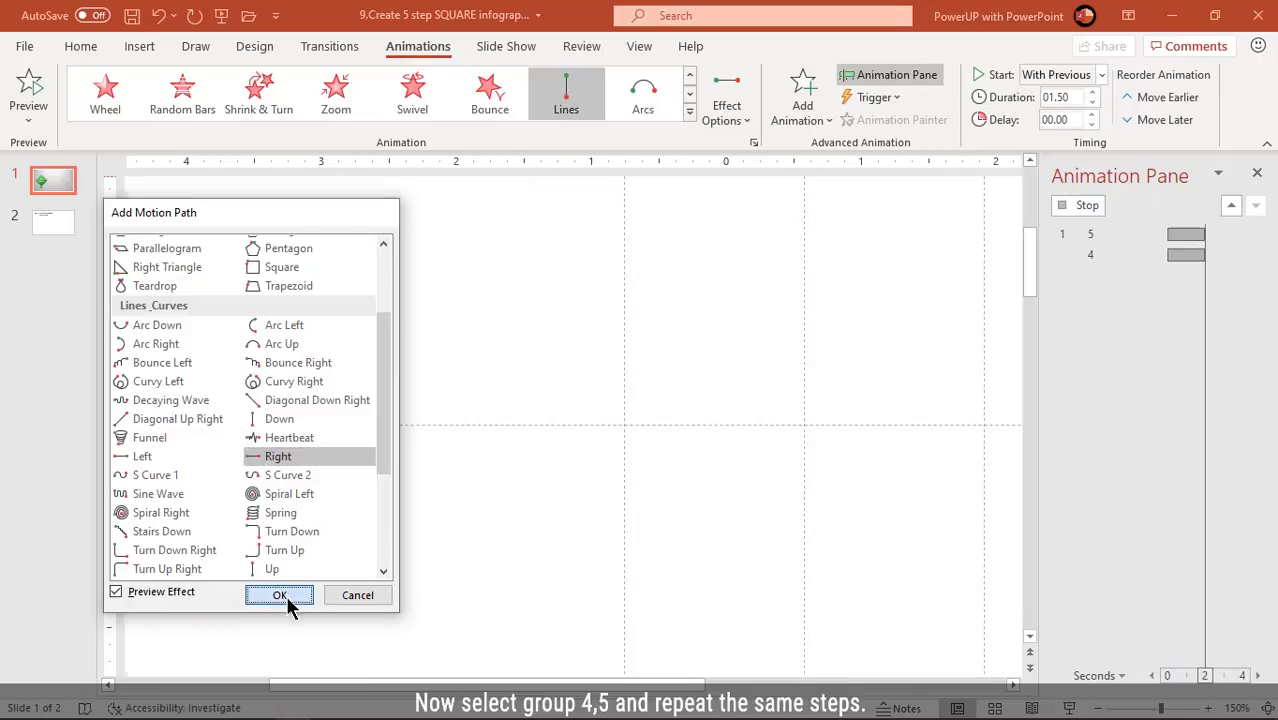
# Lengthen both new motion paths so the chevrons land further right.
pyautogui.click(1098, 657)
pyautogui.keyDown('ctrl'); pyautogui.scroll(-5, 850, 555); pyautogui.keyUp('ctrl')
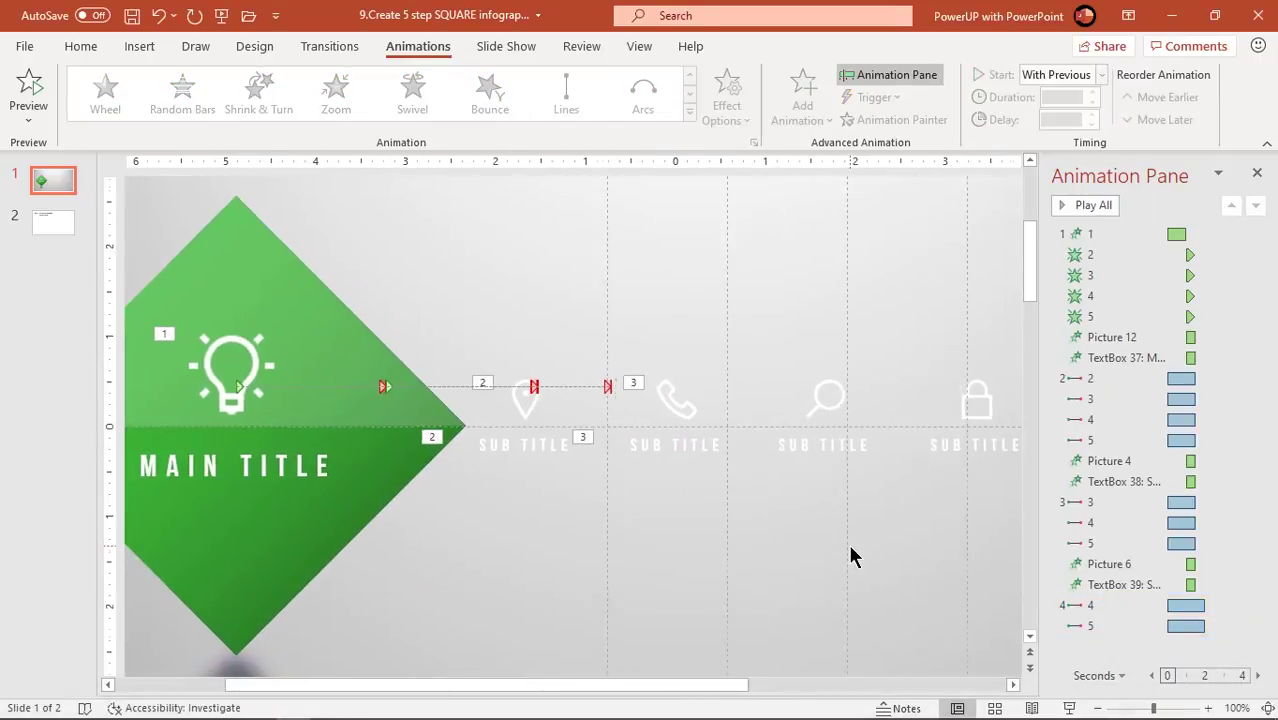
pyautogui.click(1077, 605)
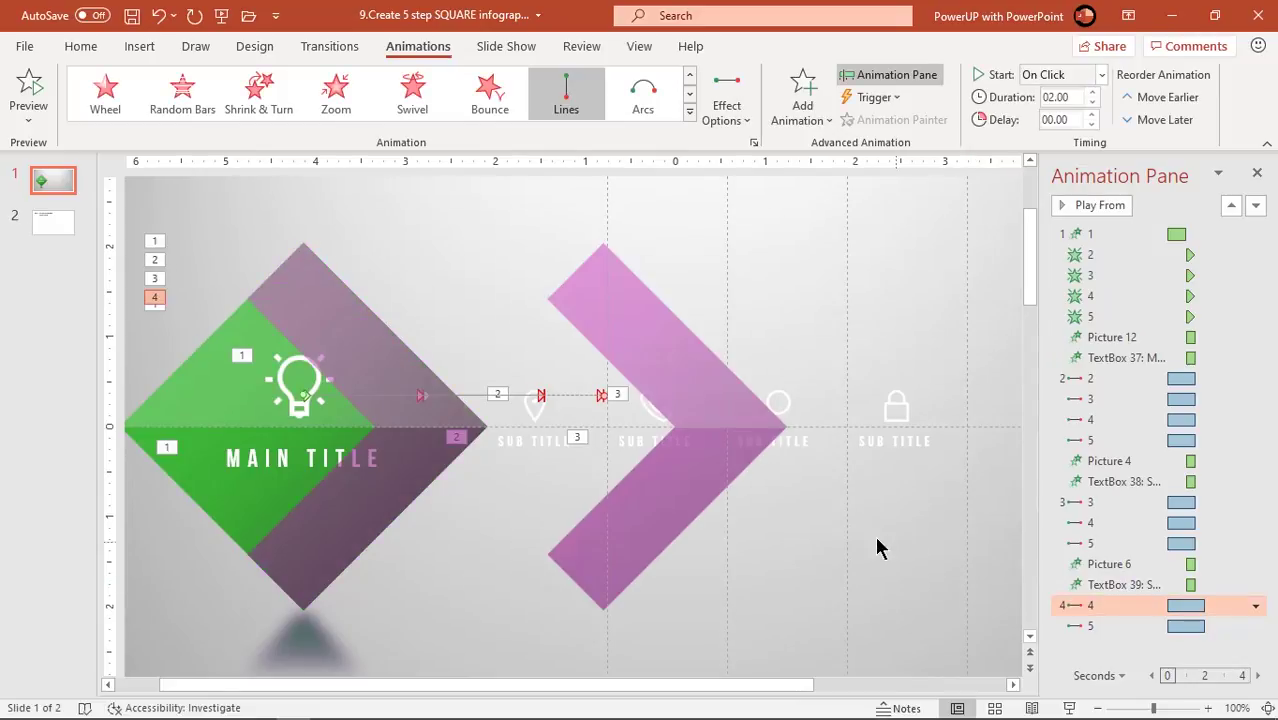
pyautogui.moveTo(606, 398); pyautogui.dragTo(663, 404)
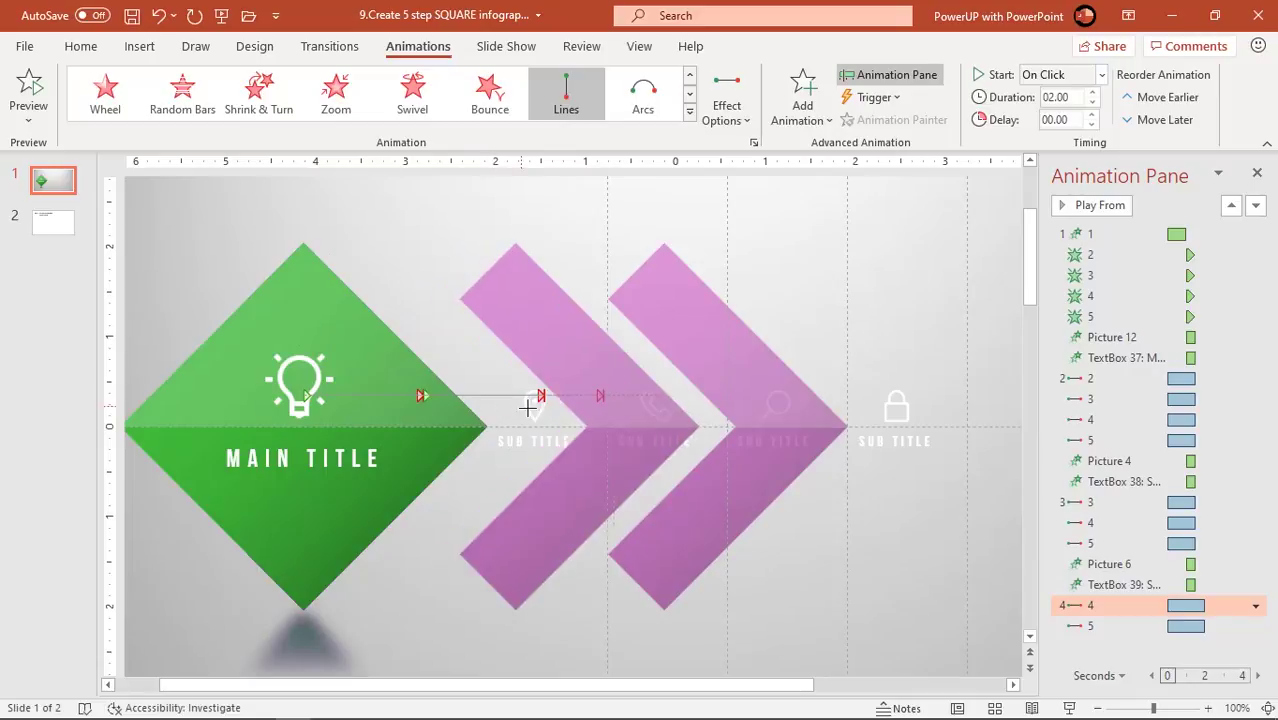
pyautogui.click(669, 458)
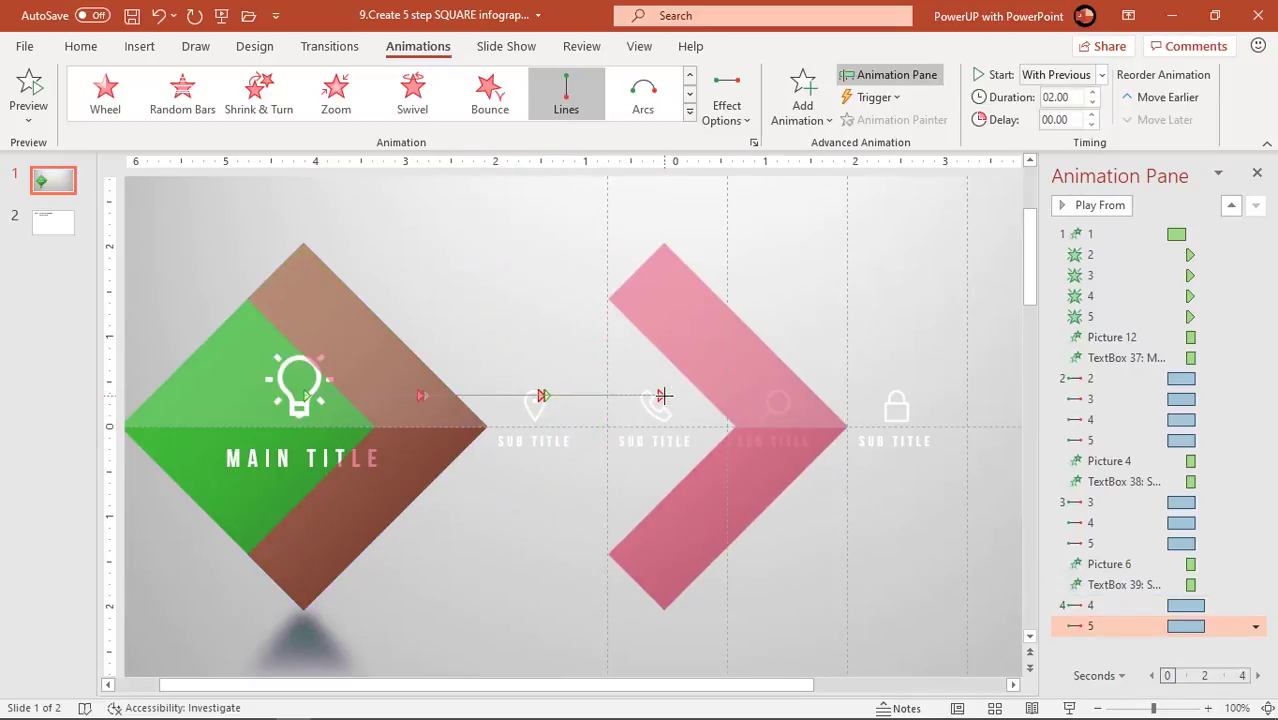
pyautogui.moveTo(298, 390); pyautogui.dragTo(299, 391)
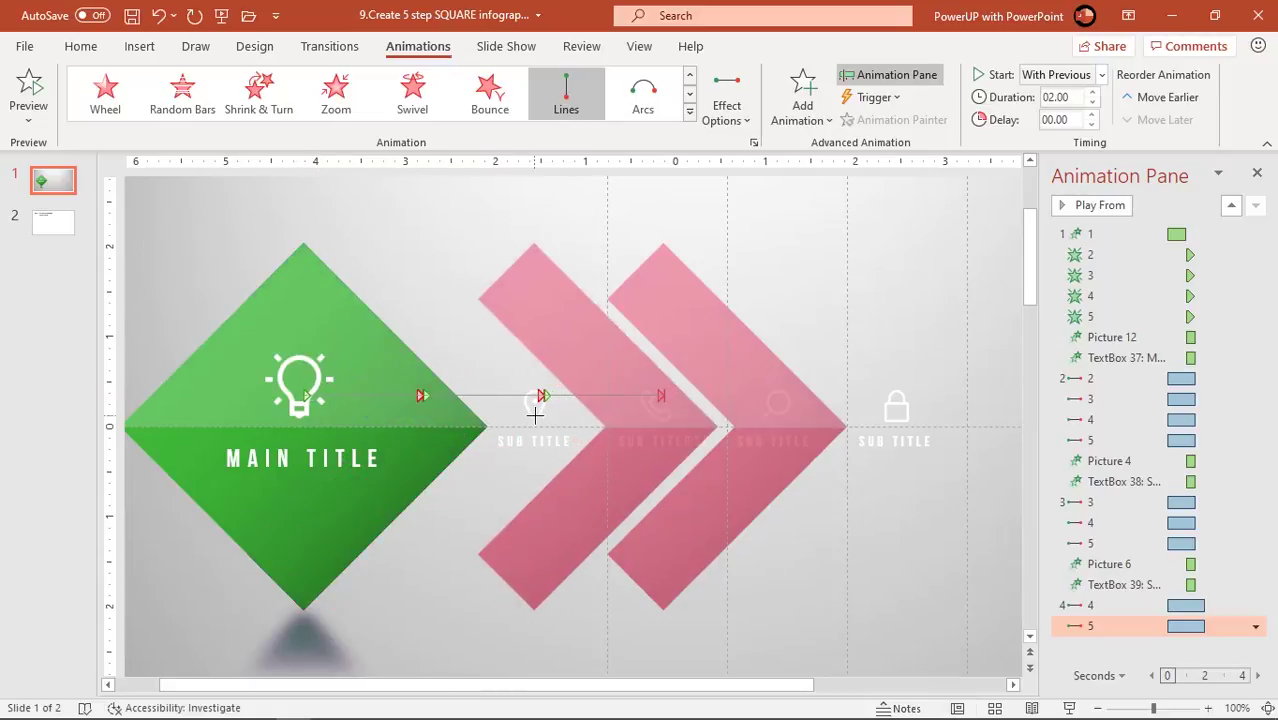
# Give the paths a 1.5 s duration, 0.75 s smooth start and 1.2 s bounce end.
pyautogui.click(1118, 604)
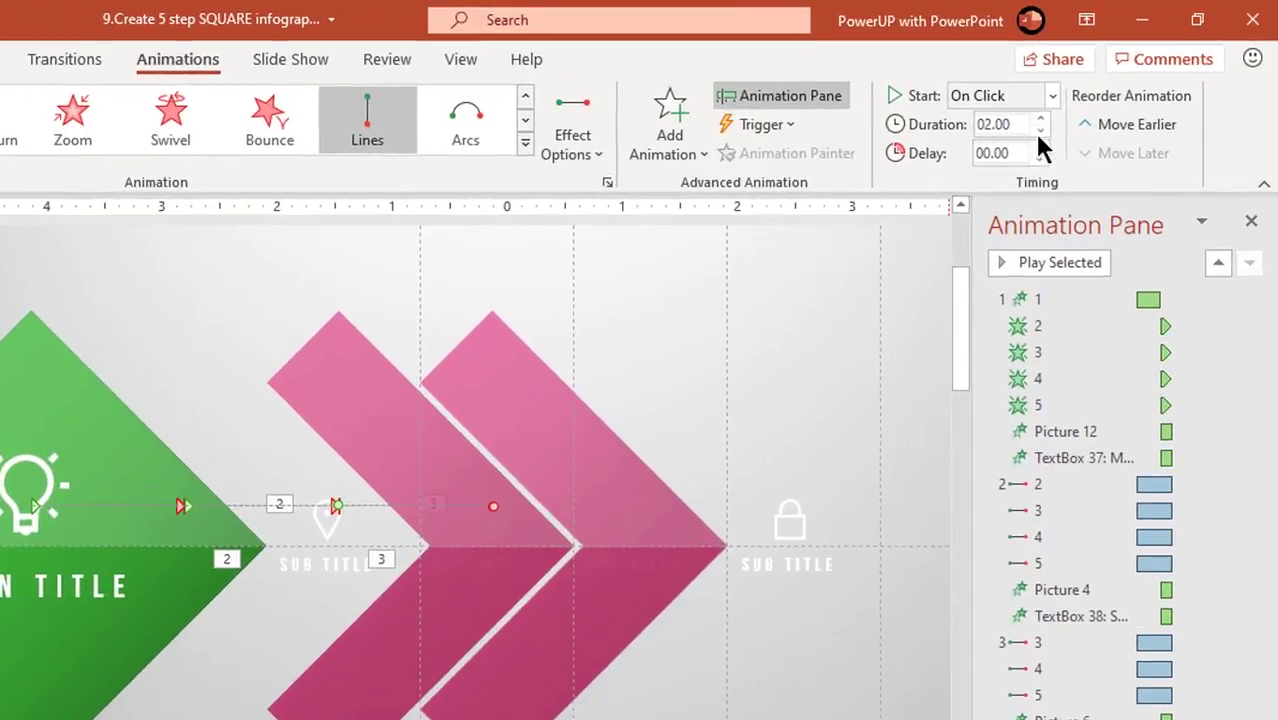
pyautogui.click(1040, 131)
pyautogui.click(1040, 131)
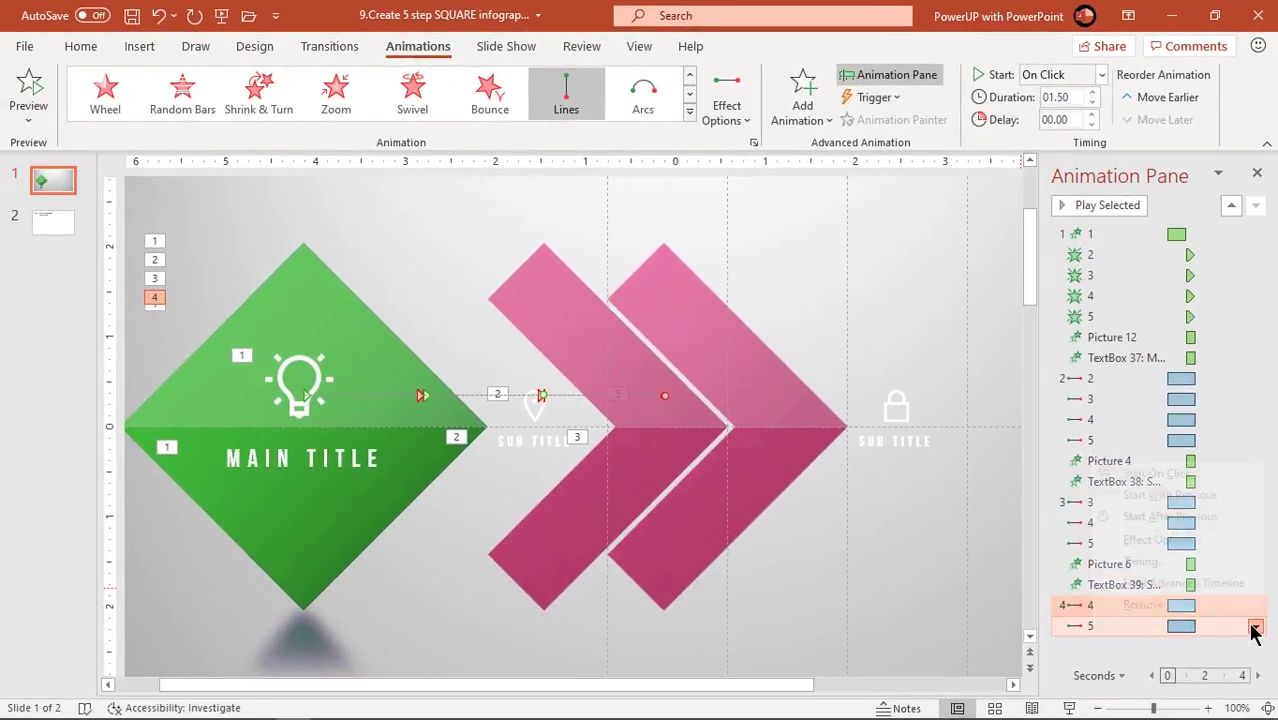
pyautogui.click(1255, 626)
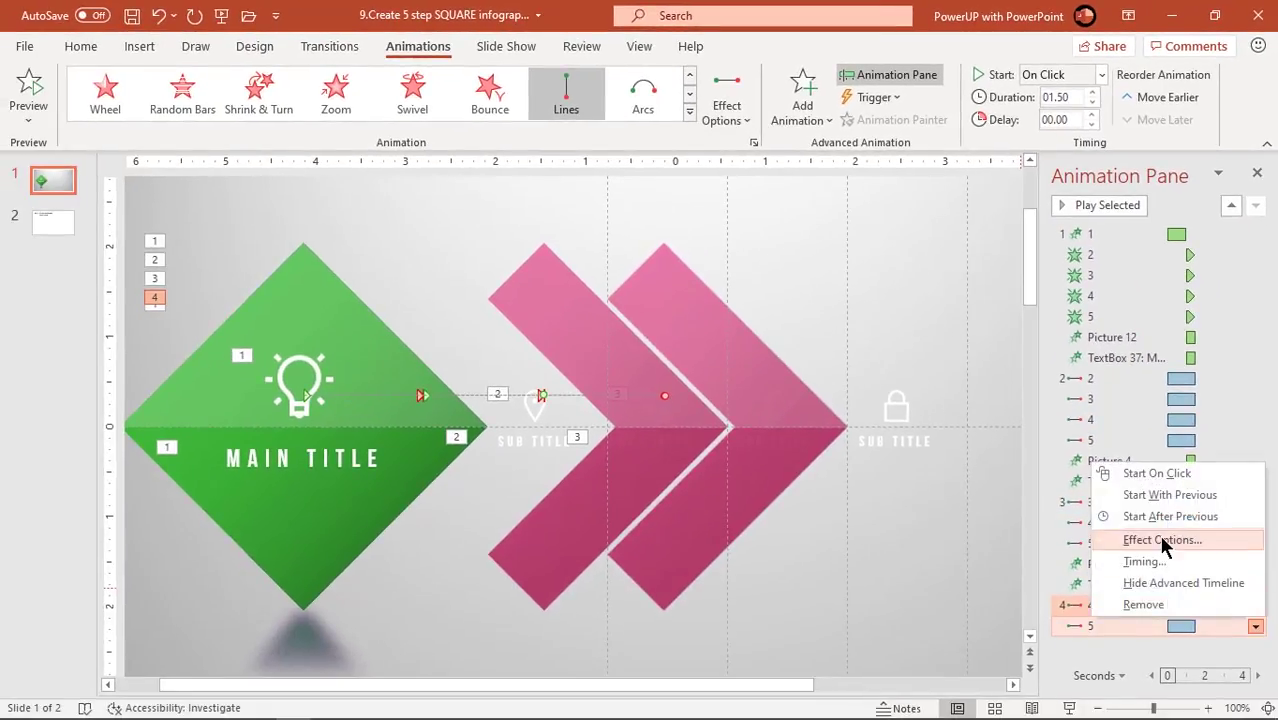
pyautogui.click(1163, 540)
pyautogui.click(628, 347)
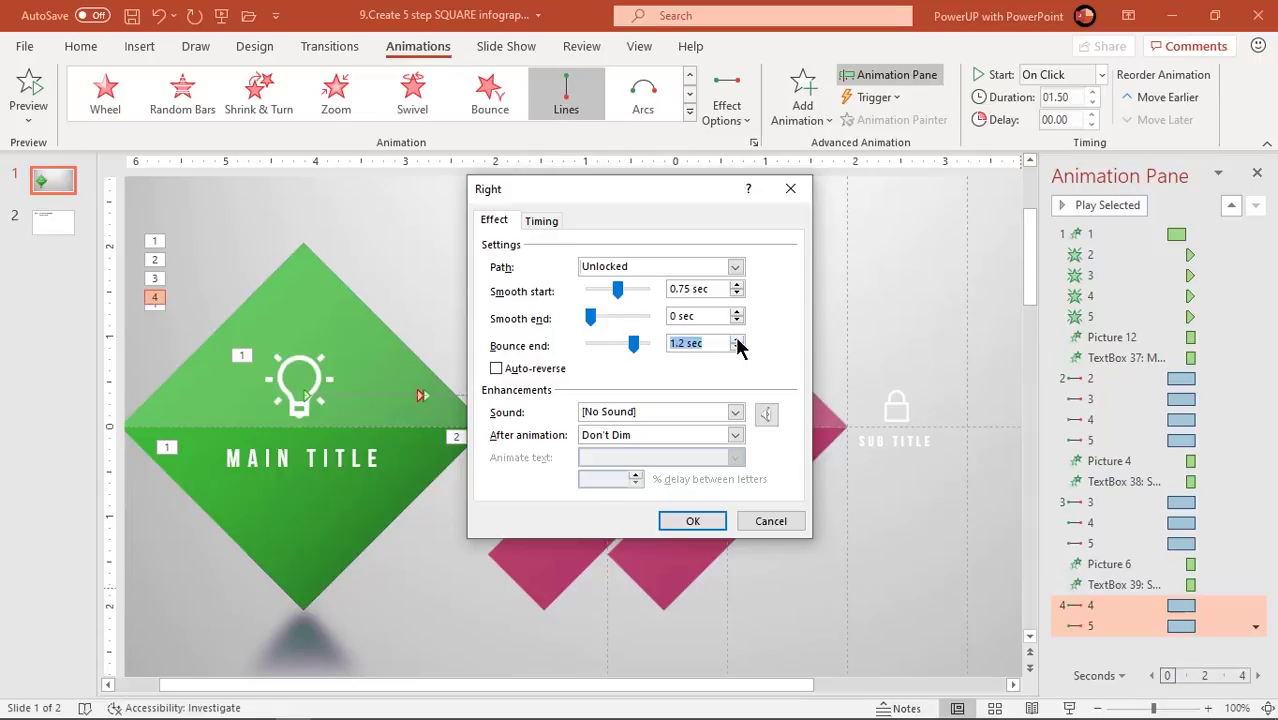
pyautogui.click(692, 521)
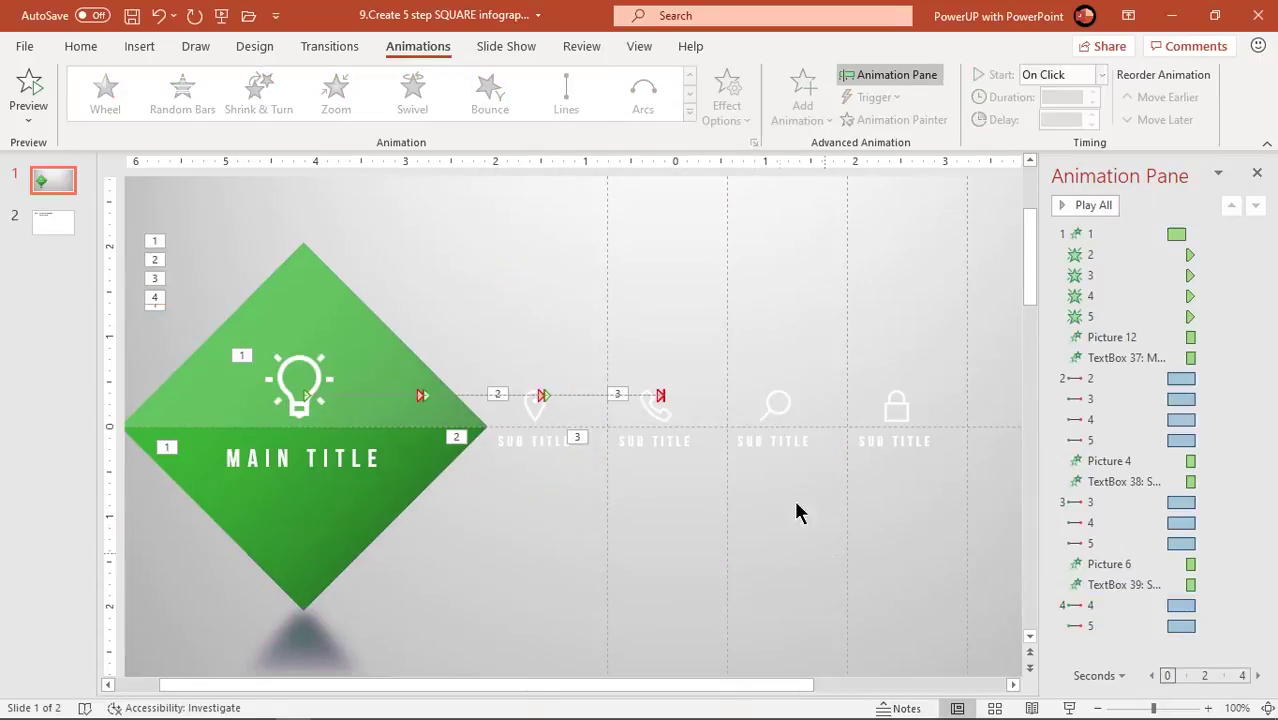
pyautogui.click(778, 408)
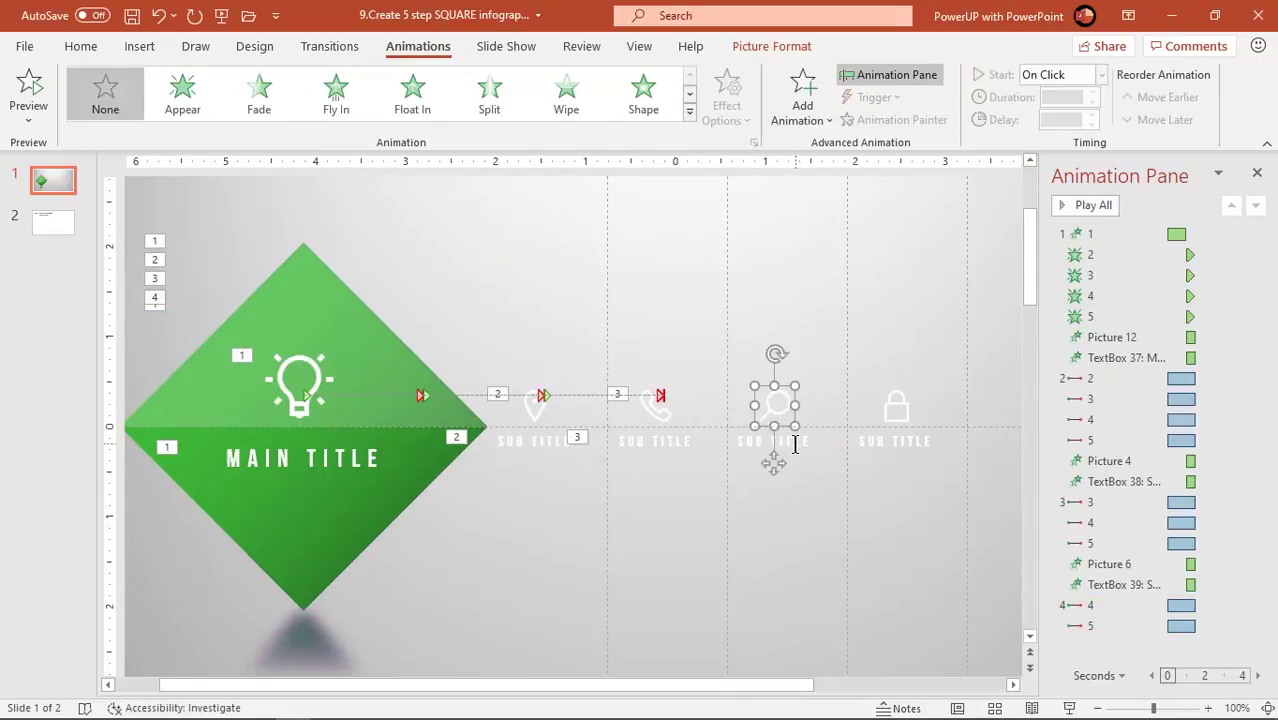
# Apply a Zoom entrance to the magnifier icon and its subtitle, starting With Previous.
pyautogui.keyDown('shift'); pyautogui.click(788, 430); pyautogui.keyUp('shift')
pyautogui.click(689, 112)
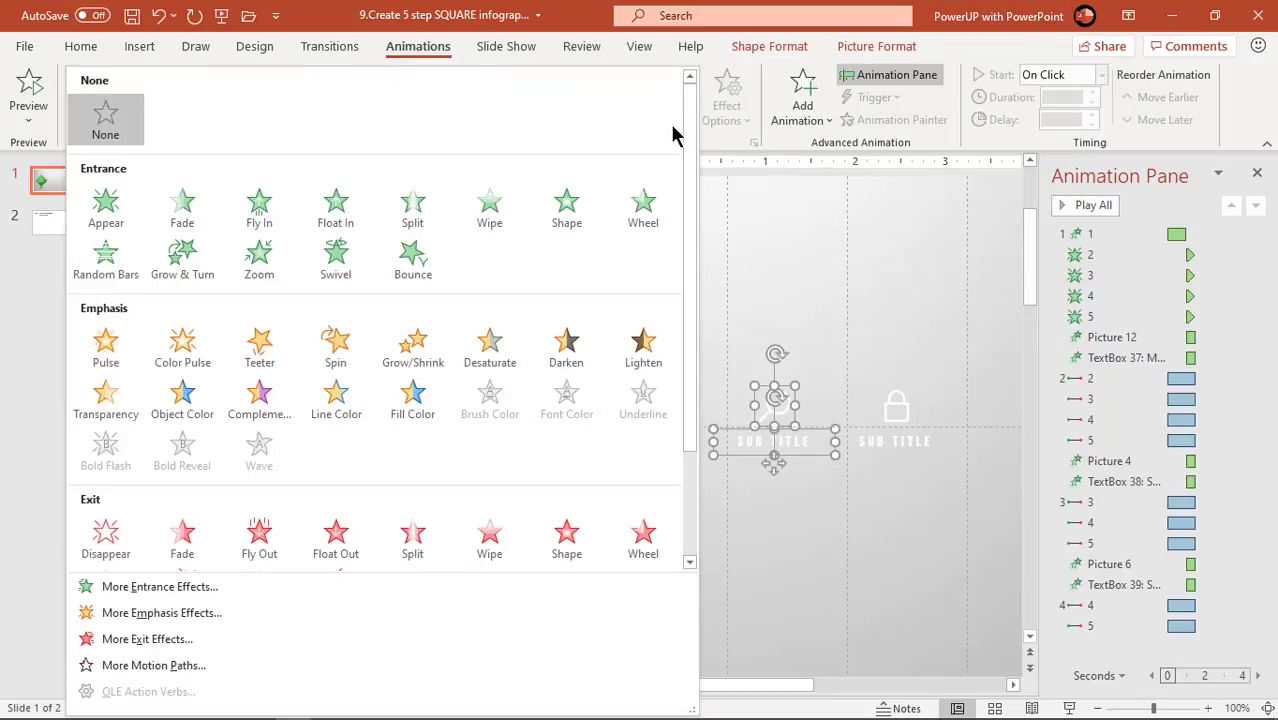
pyautogui.click(260, 251)
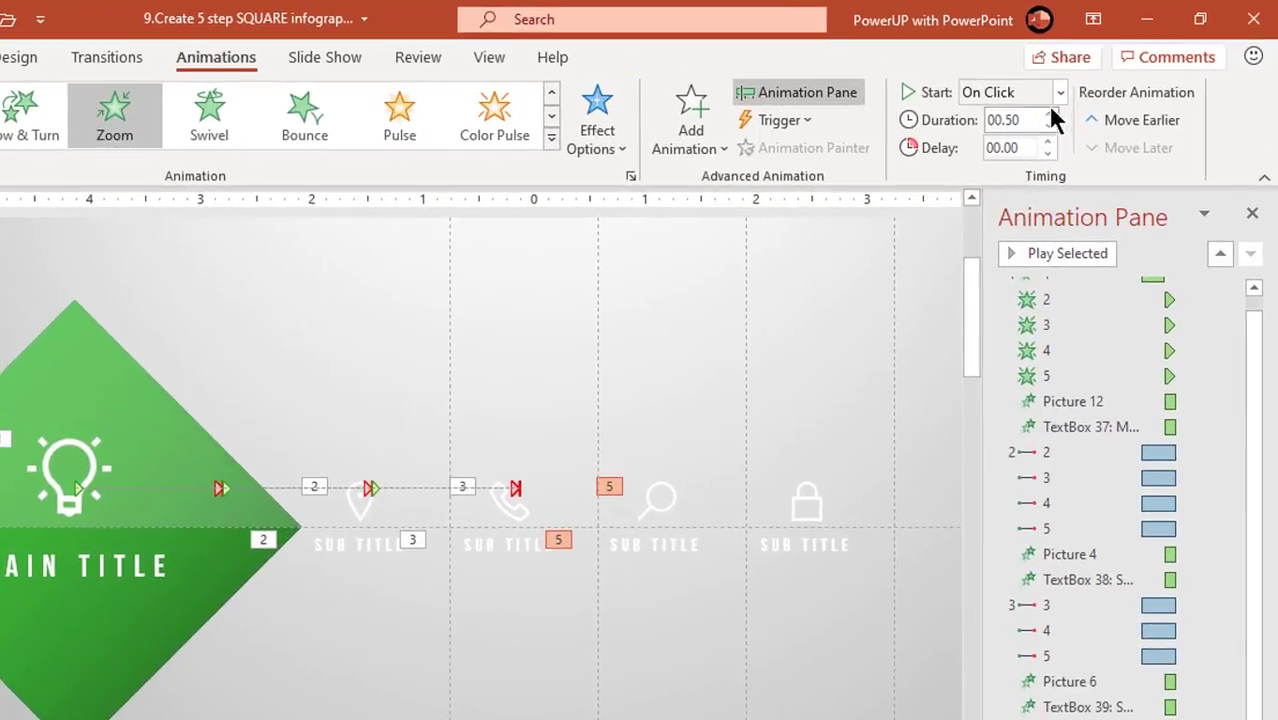
pyautogui.click(1100, 75)
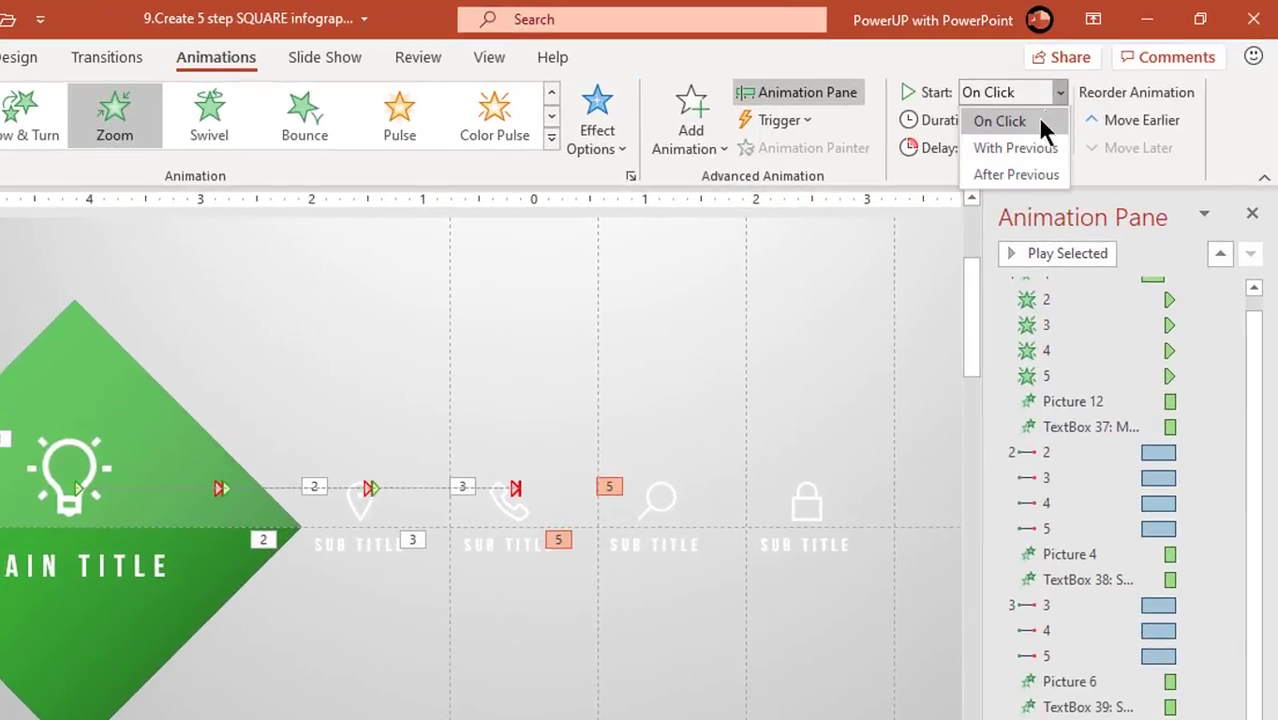
pyautogui.click(1085, 120)
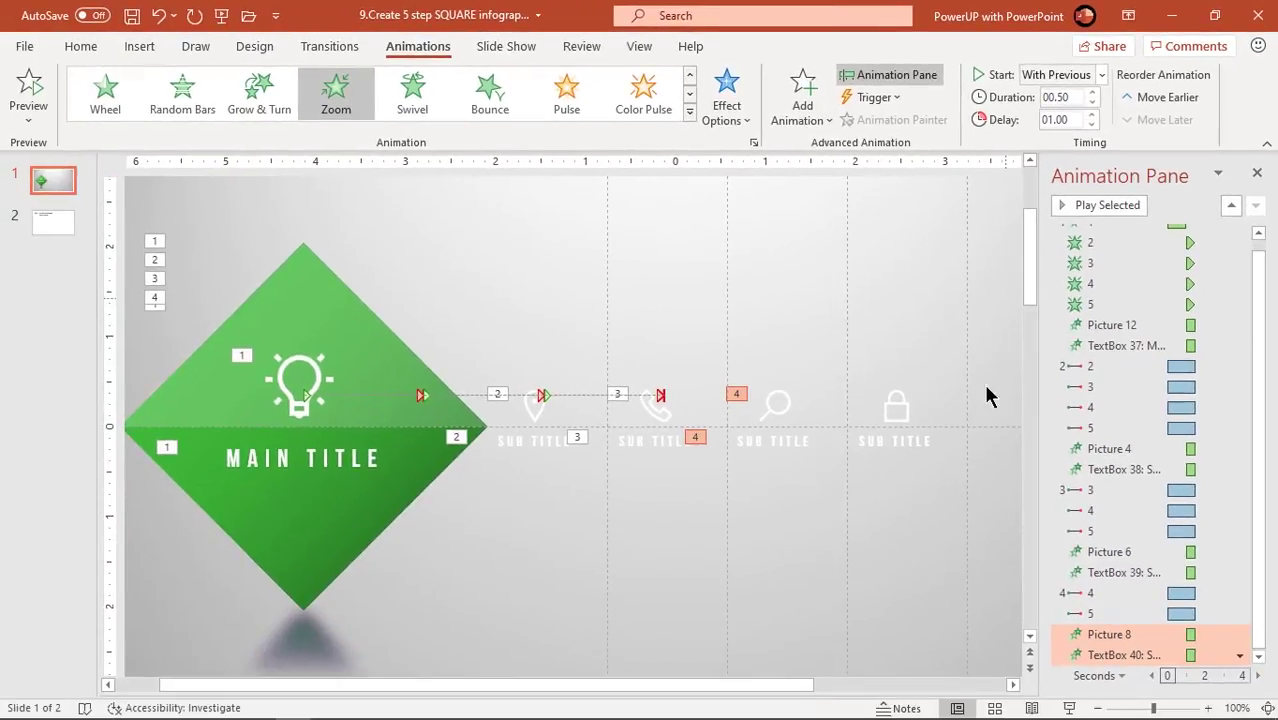
# Preview the slide show to check that four steps now reveal.
pyautogui.click(808, 572)
pyautogui.press('F5')
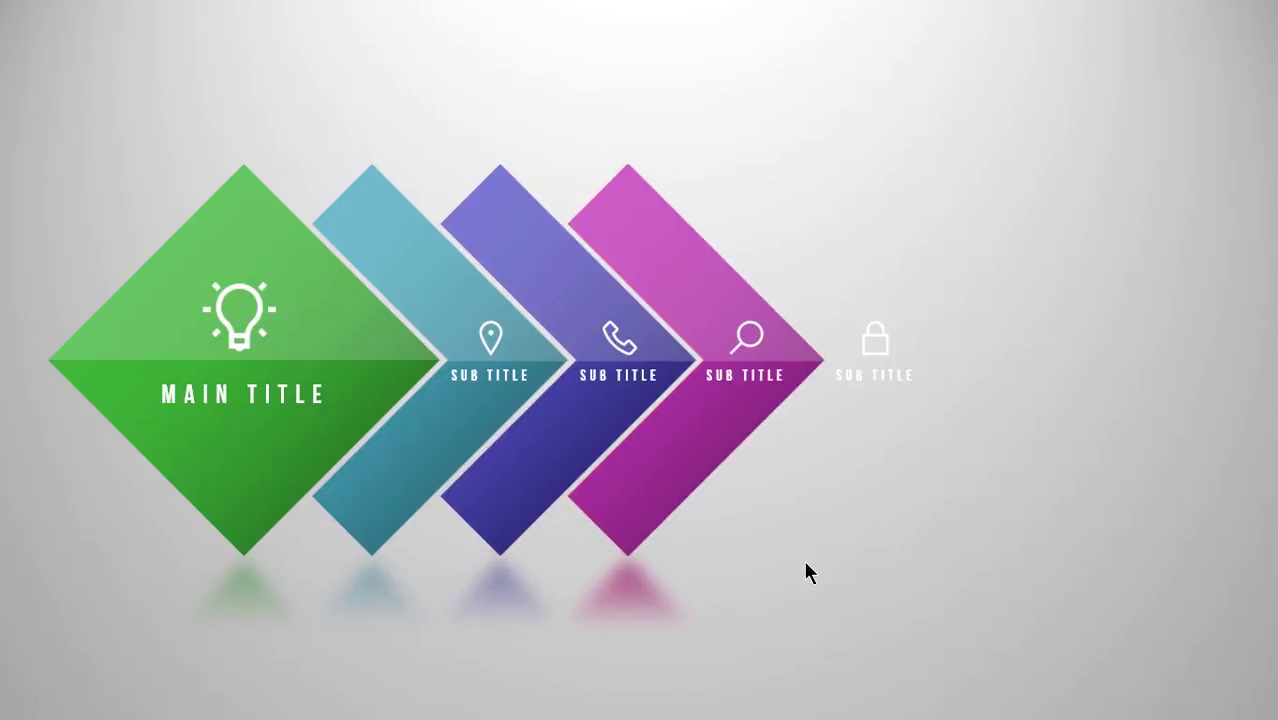
pyautogui.press('Escape')
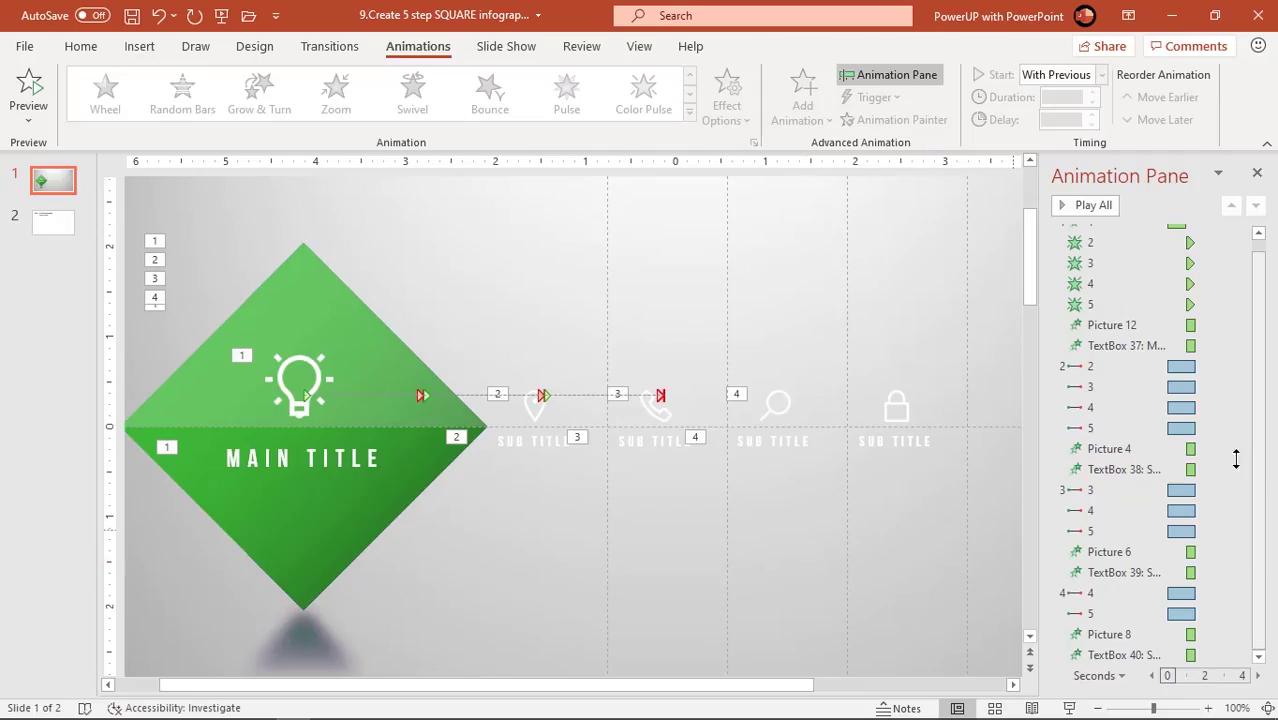
# Add another Right motion path to the last pink chevron.
pyautogui.click(1091, 612)
pyautogui.click(805, 105)
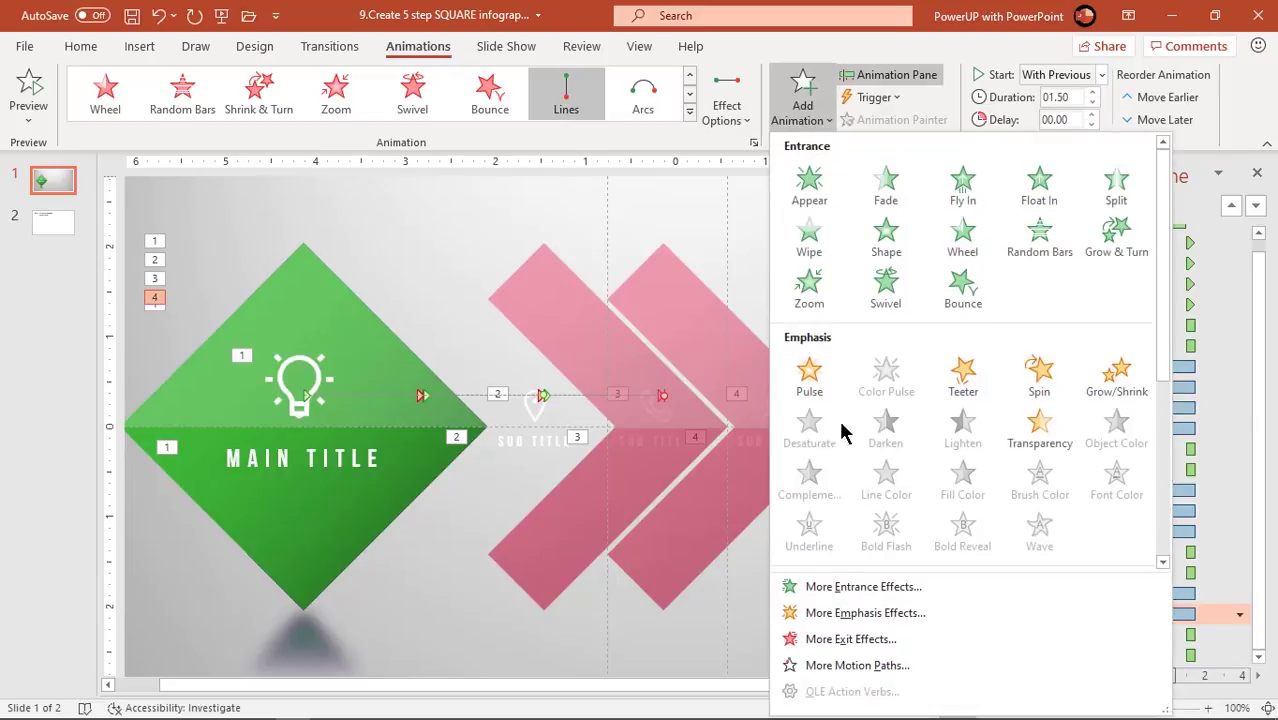
pyautogui.click(845, 662)
pyautogui.scroll(-2, 777, 335)
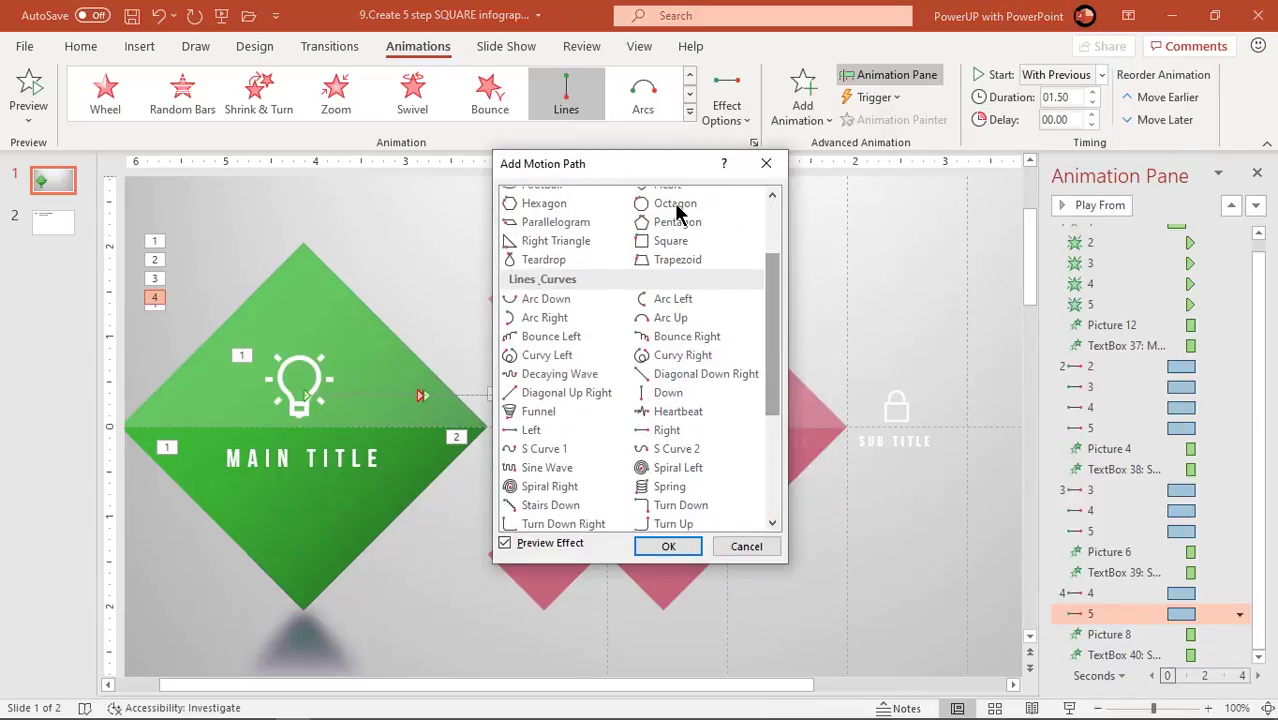
pyautogui.moveTo(650, 163); pyautogui.dragTo(969, 201)
pyautogui.click(980, 470)
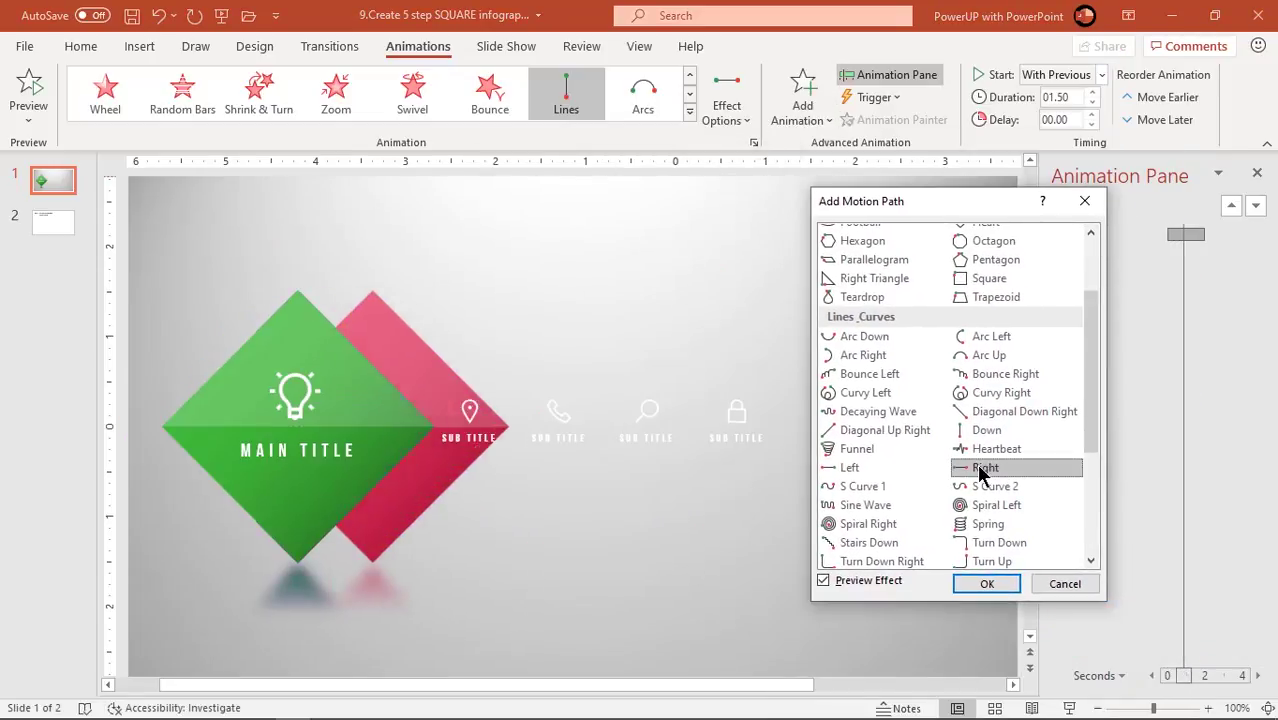
pyautogui.click(985, 586)
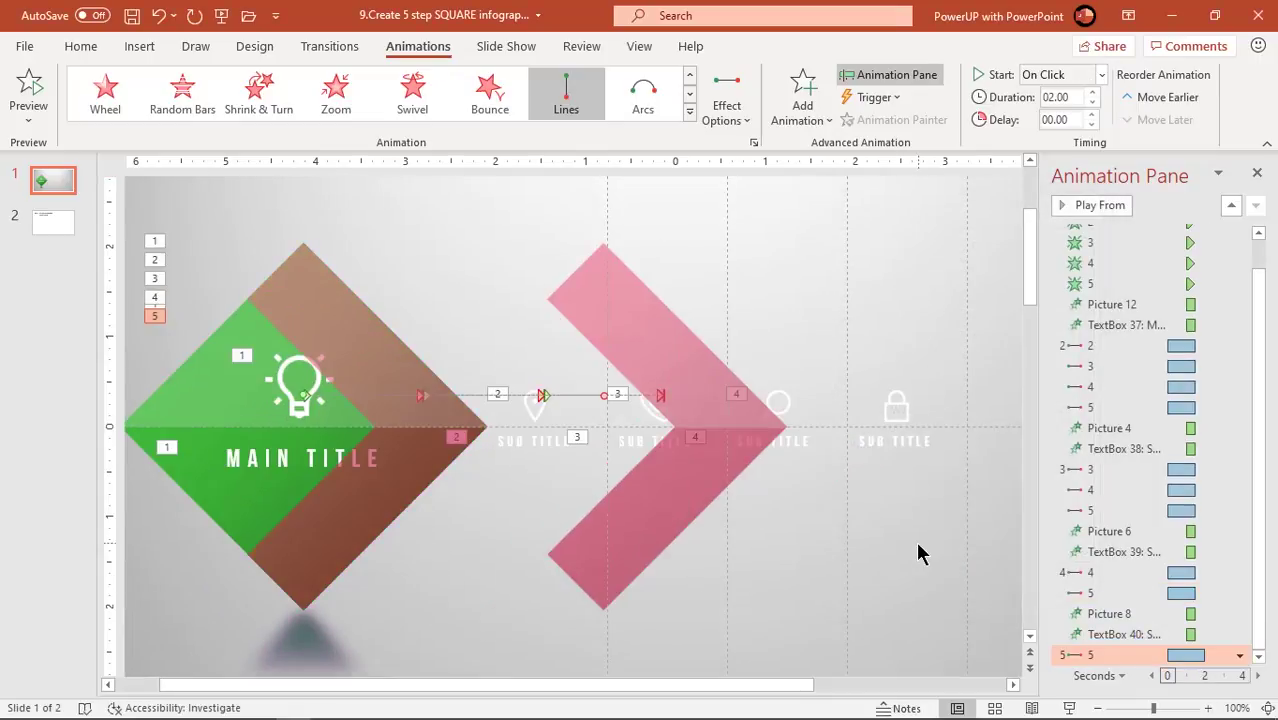
# Extend the path end further right and give it a smooth start and bounce end.
pyautogui.hscroll(2, 505, 453)
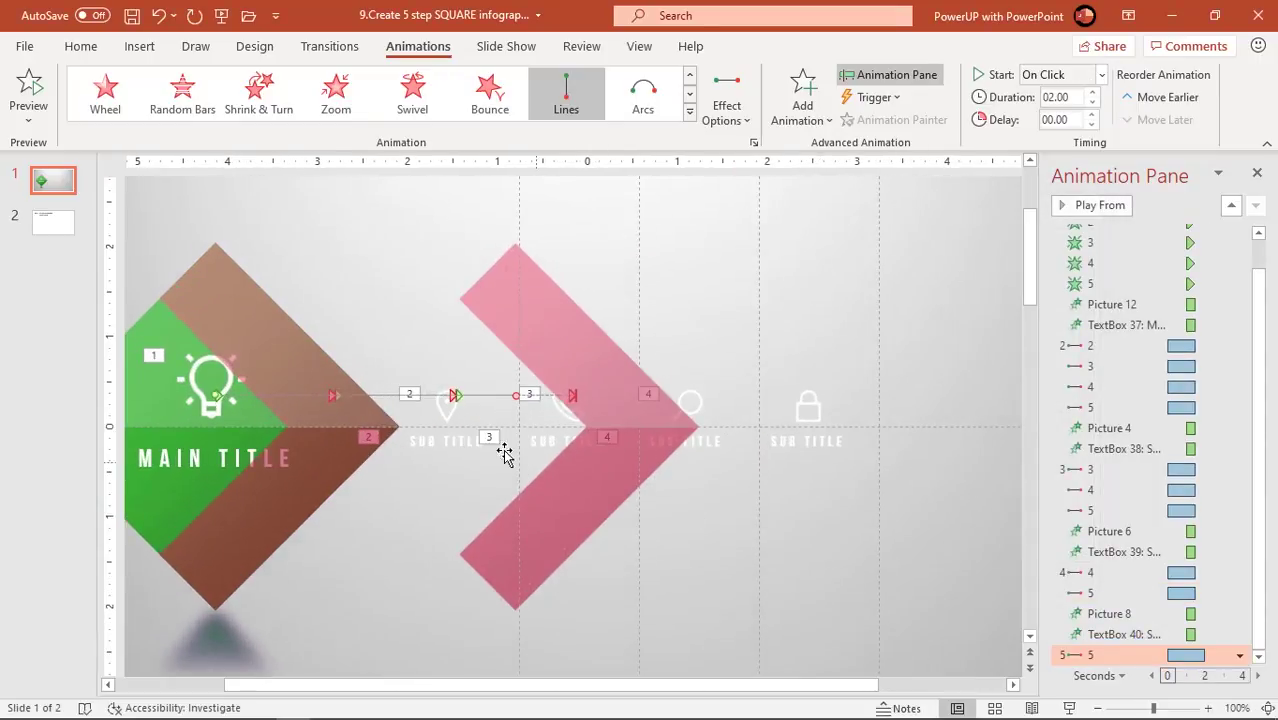
pyautogui.moveTo(517, 396); pyautogui.dragTo(693, 404)
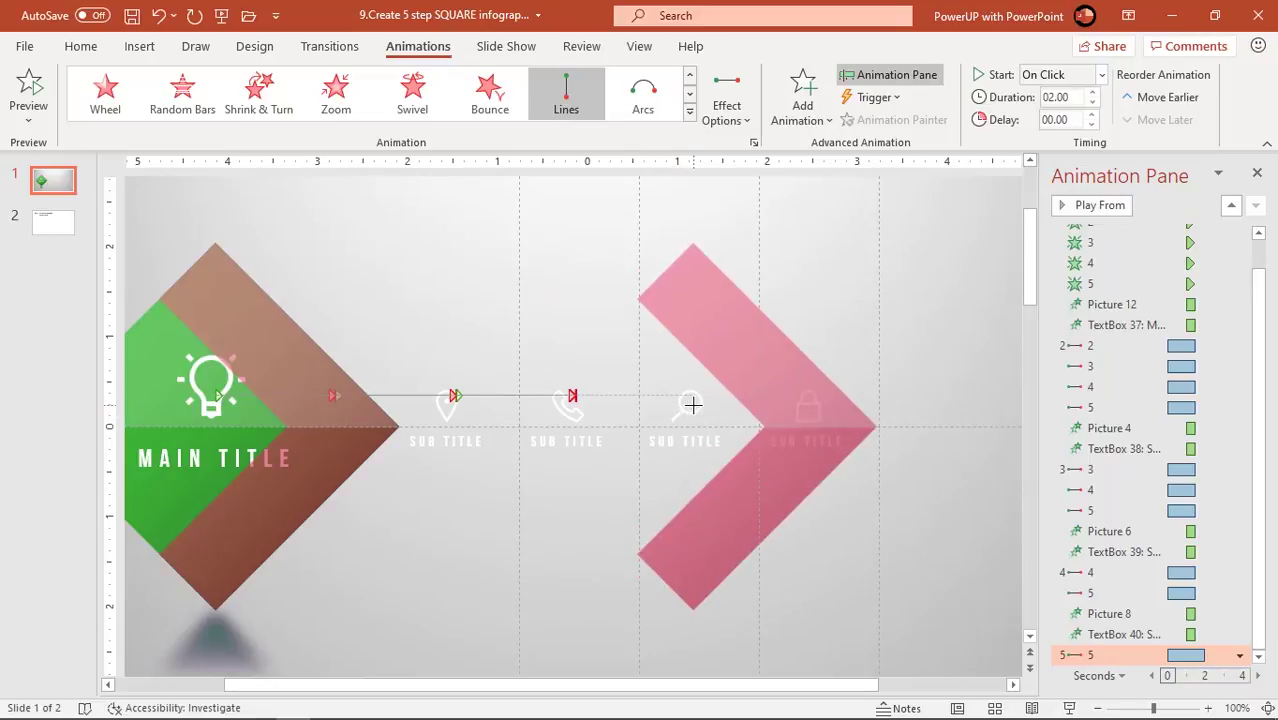
pyautogui.moveTo(212, 393)
pyautogui.mouseDown()
pyautogui.moveTo(575, 424)
pyautogui.moveTo(567, 437)
pyautogui.mouseUp()
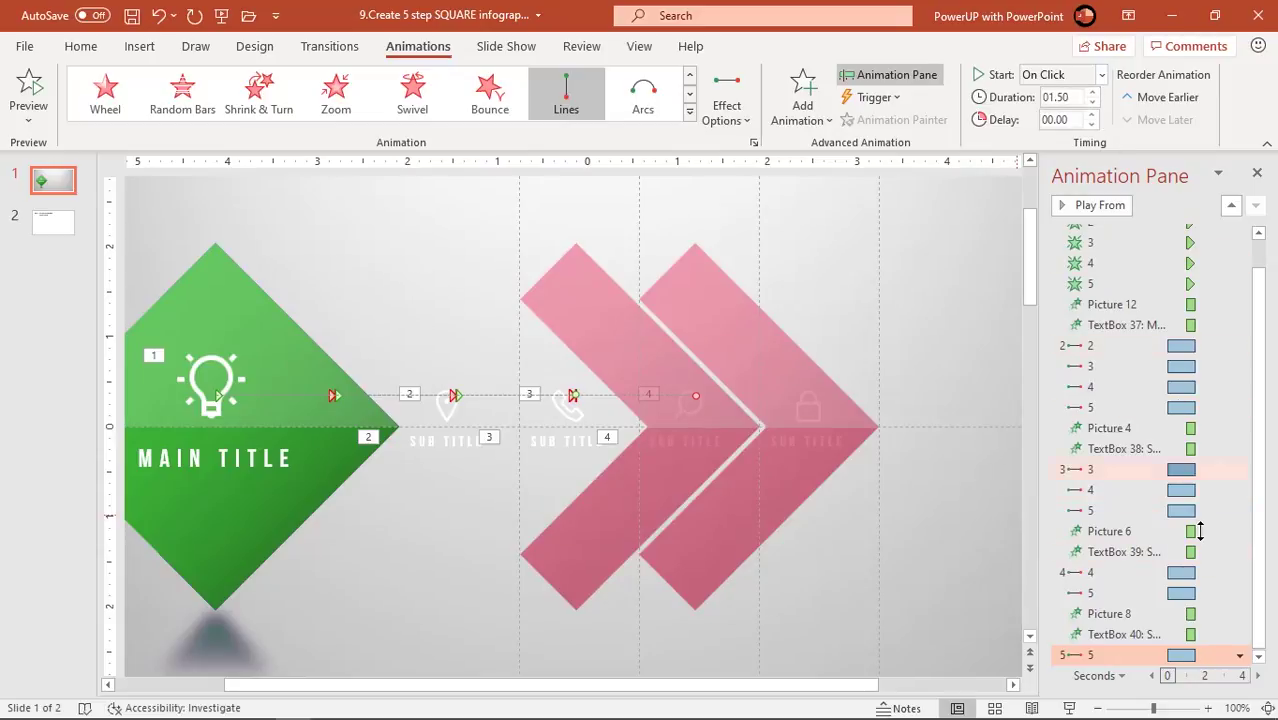
pyautogui.click(1240, 655)
pyautogui.click(1127, 566)
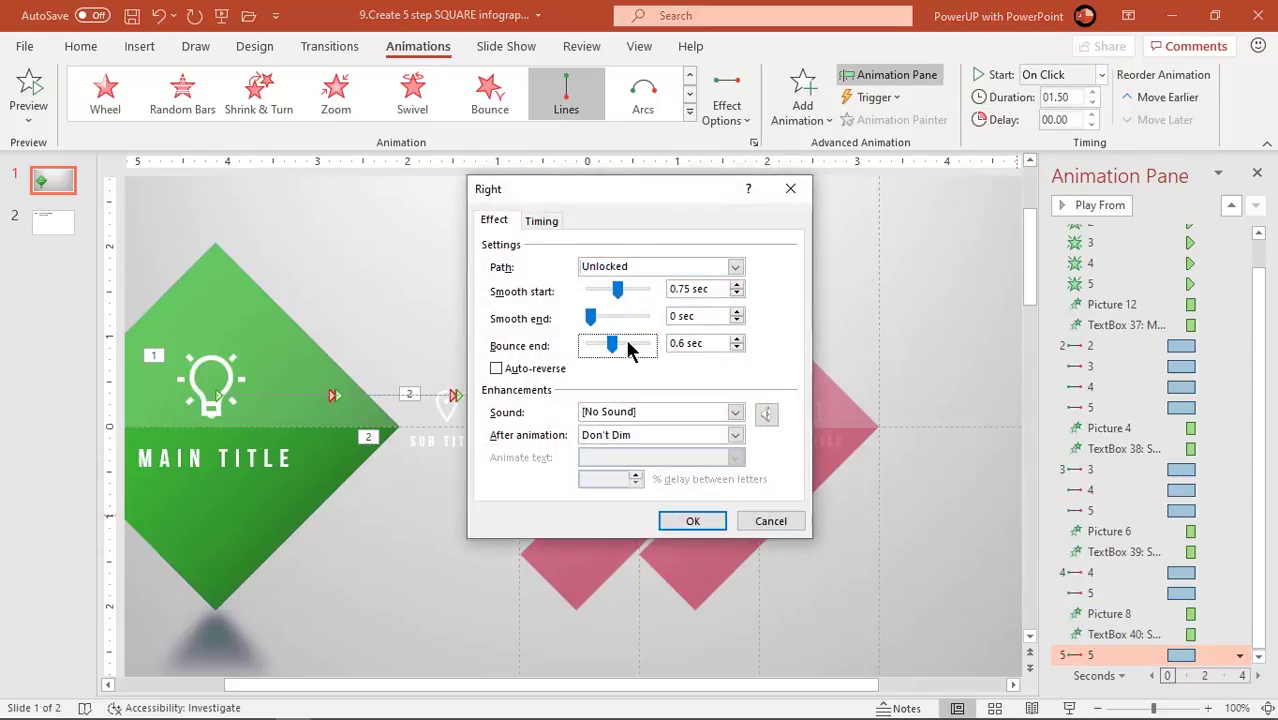
pyautogui.click(694, 521)
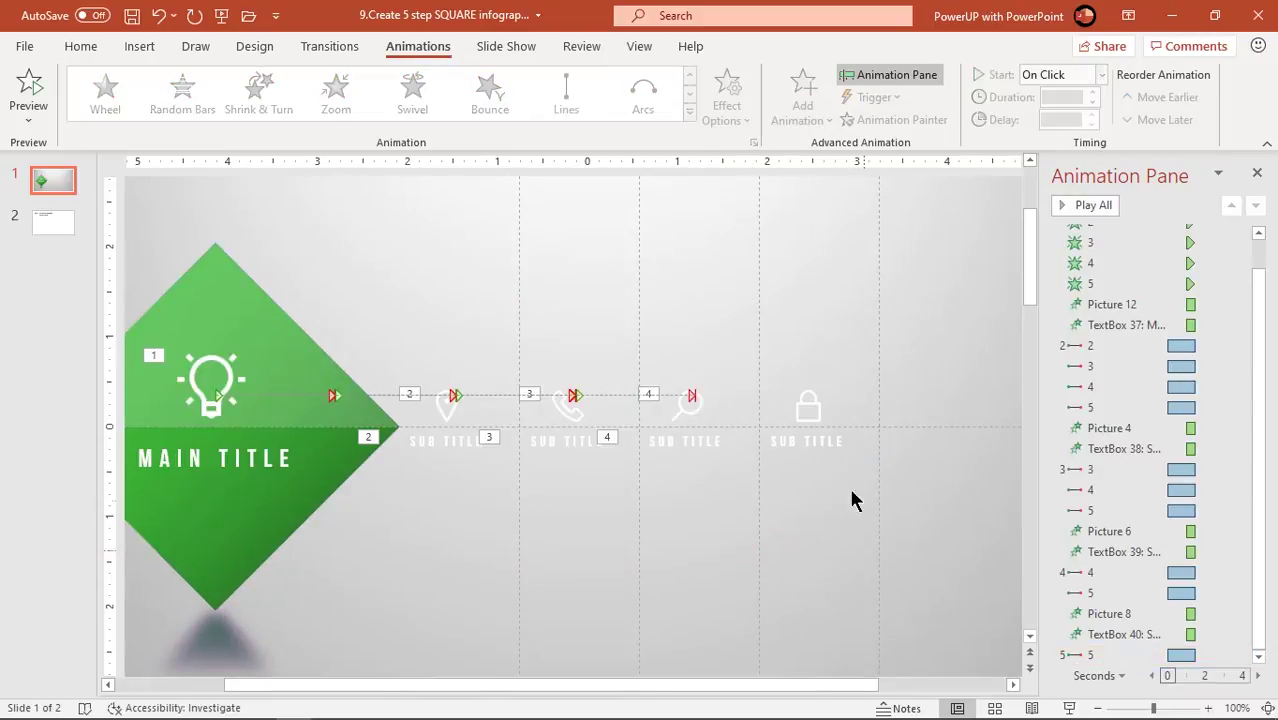
# Apply a Zoom entrance to the lock icon and its subtitle, starting With Previous.
pyautogui.click(824, 422)
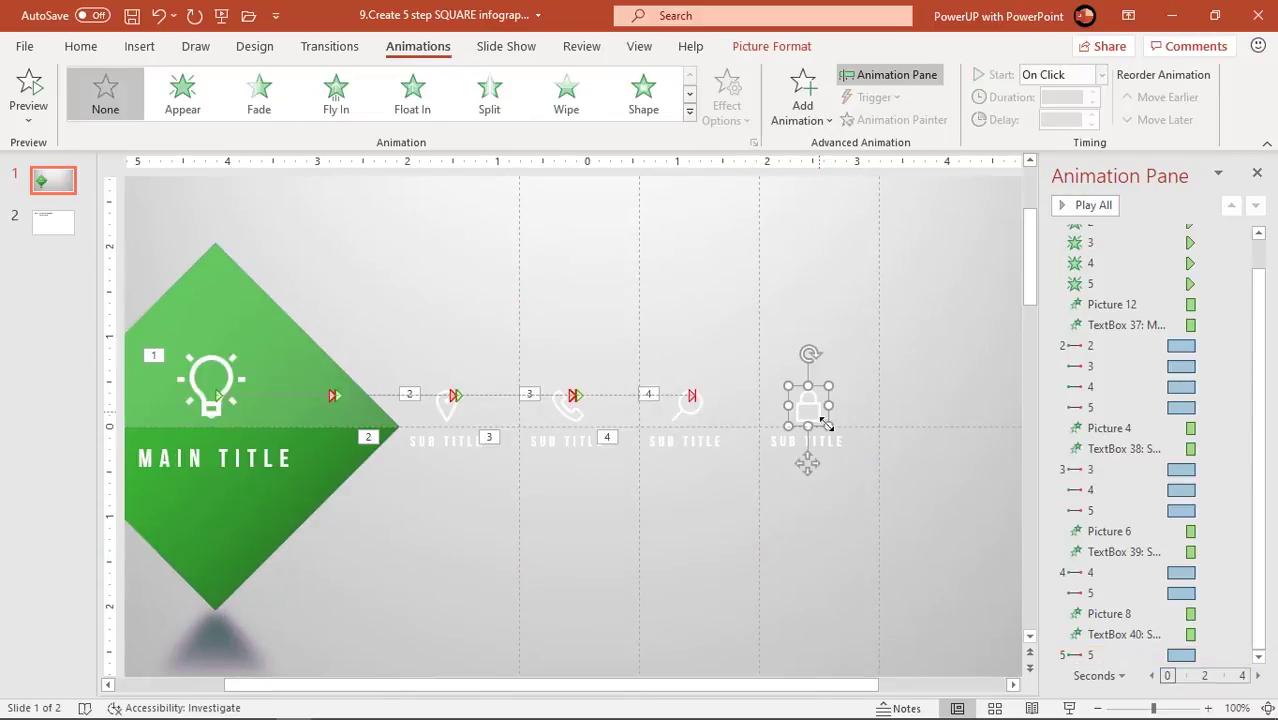
pyautogui.click(688, 118)
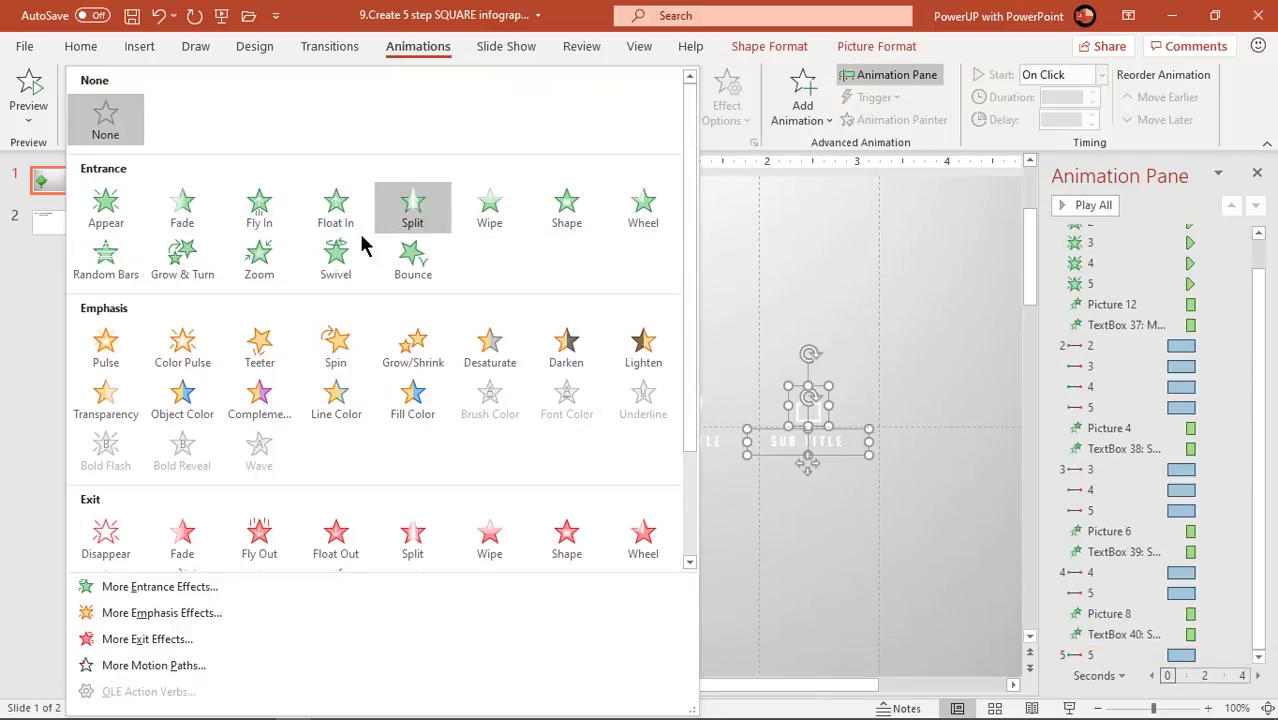
pyautogui.click(260, 257)
pyautogui.click(1060, 74)
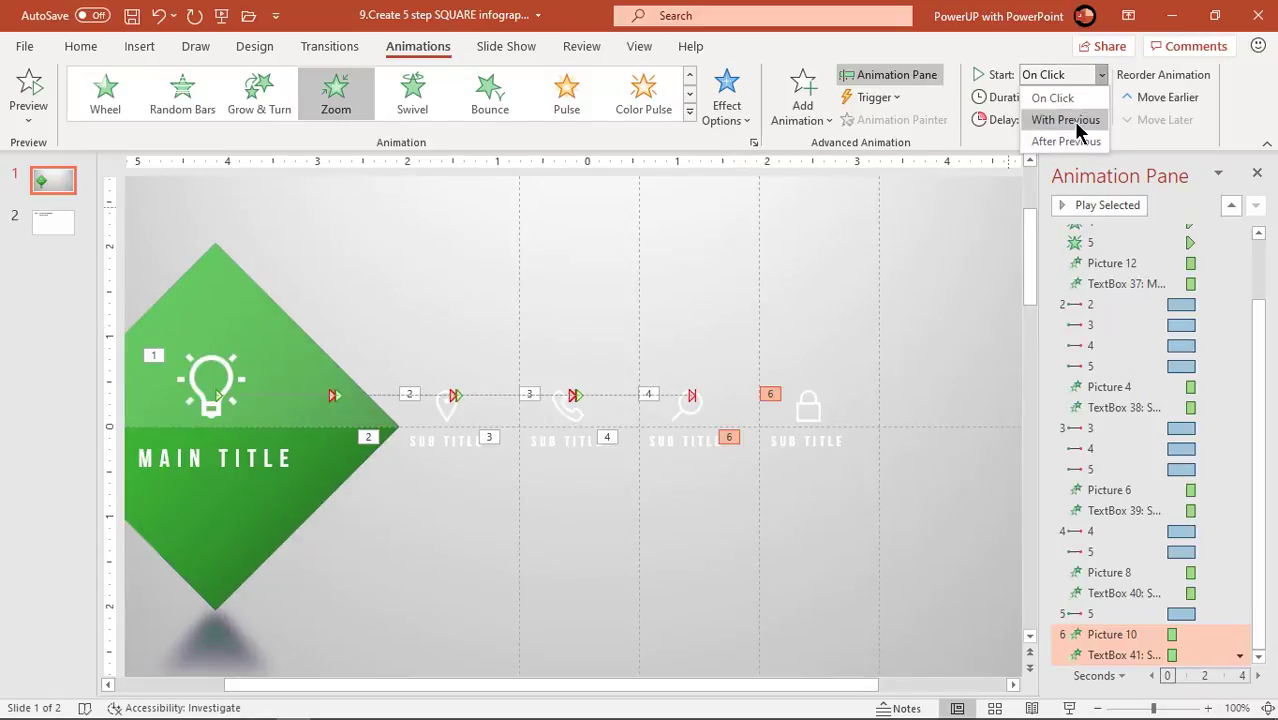
pyautogui.click(1070, 114)
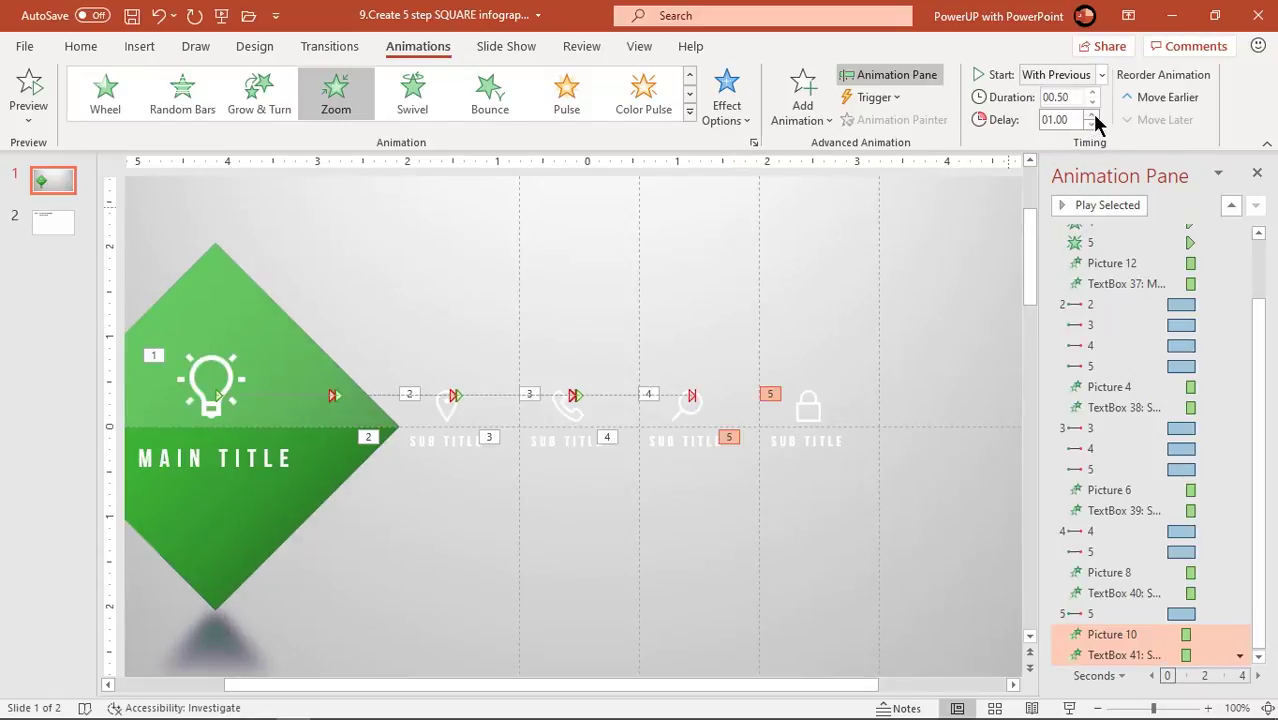
# Close the Animation Pane and bring slide 2's '5 Step SQUARE infographic ANIMATION' title to slide 1.
pyautogui.click(967, 318)
pyautogui.click(1257, 175)
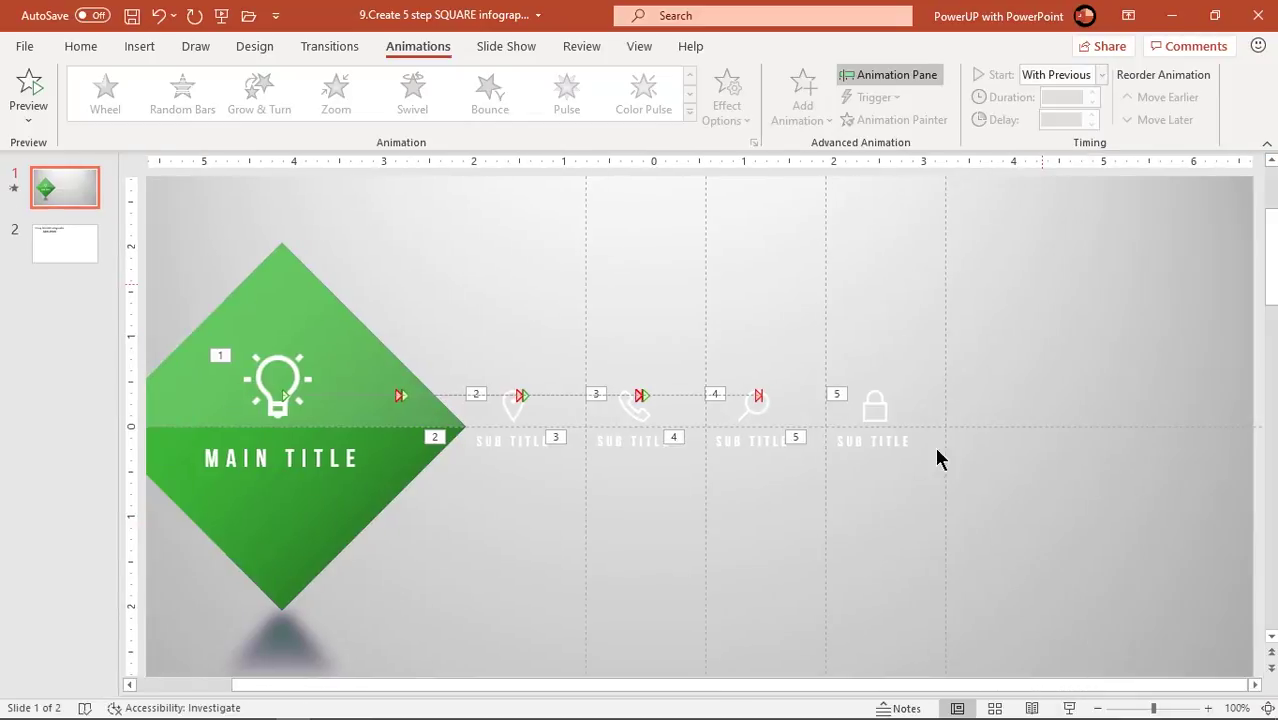
pyautogui.click(88, 262)
pyautogui.click(448, 292)
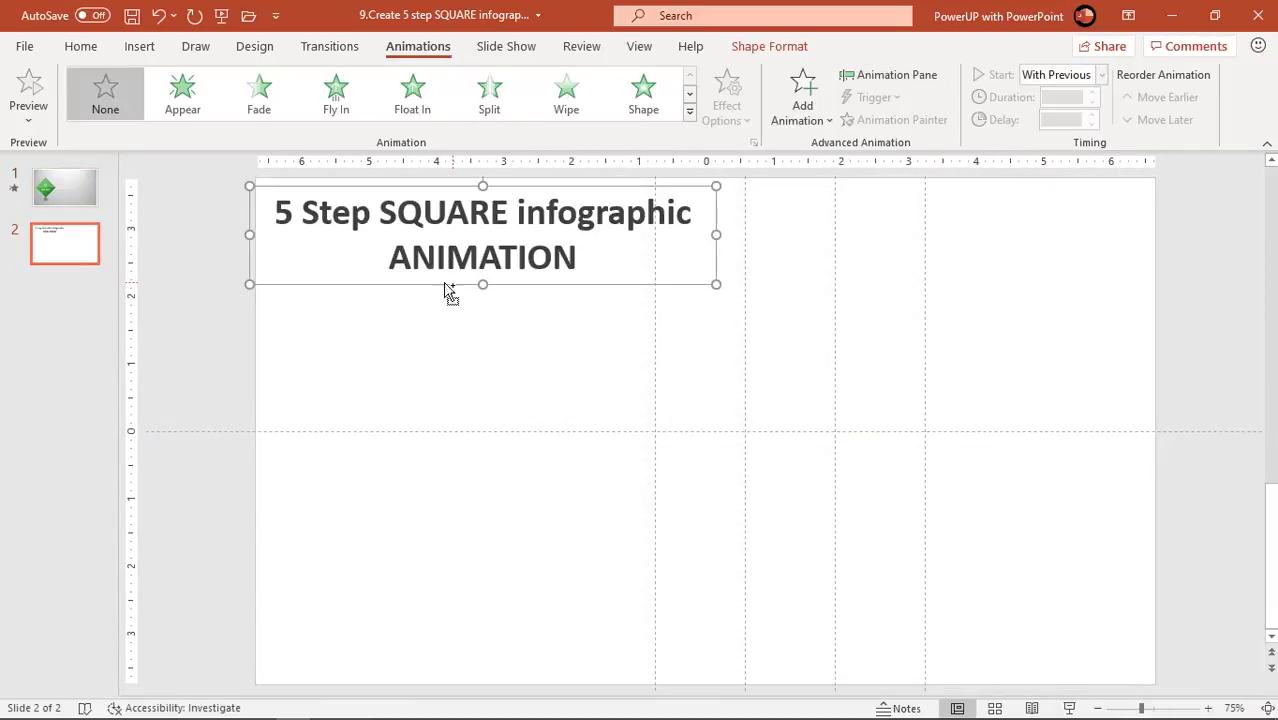
pyautogui.click(68, 196)
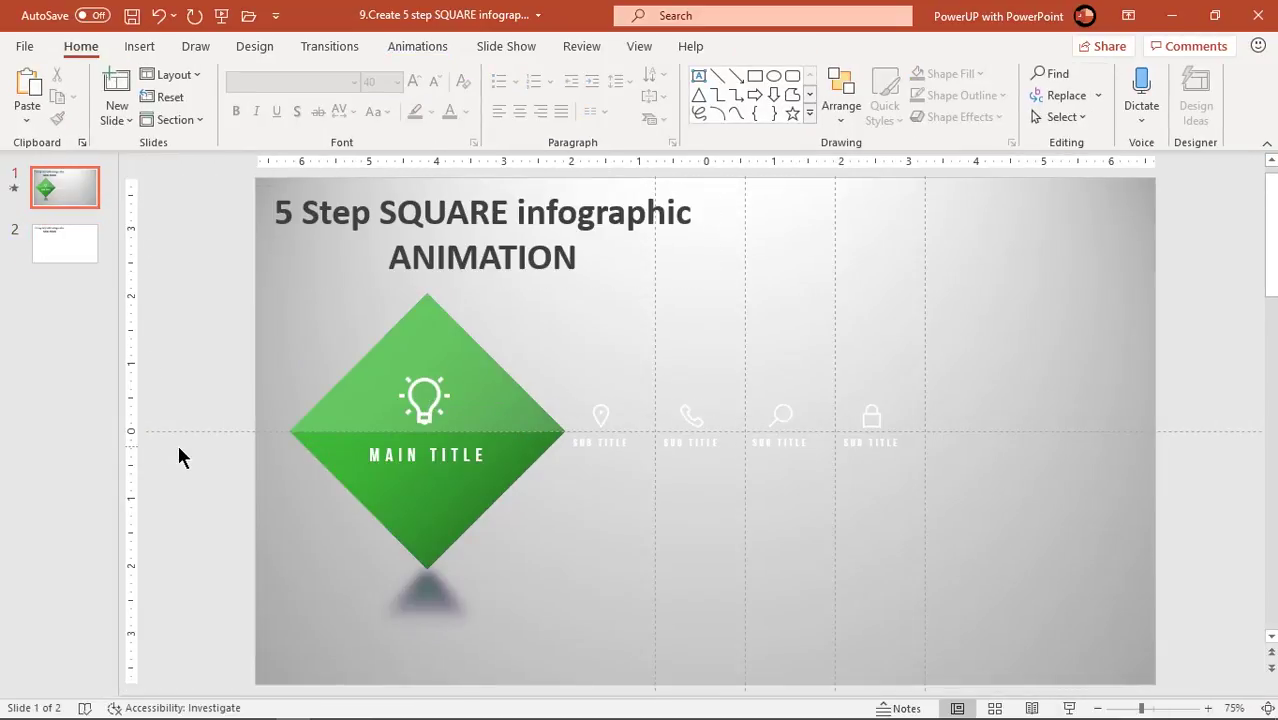
pyautogui.press('F5')
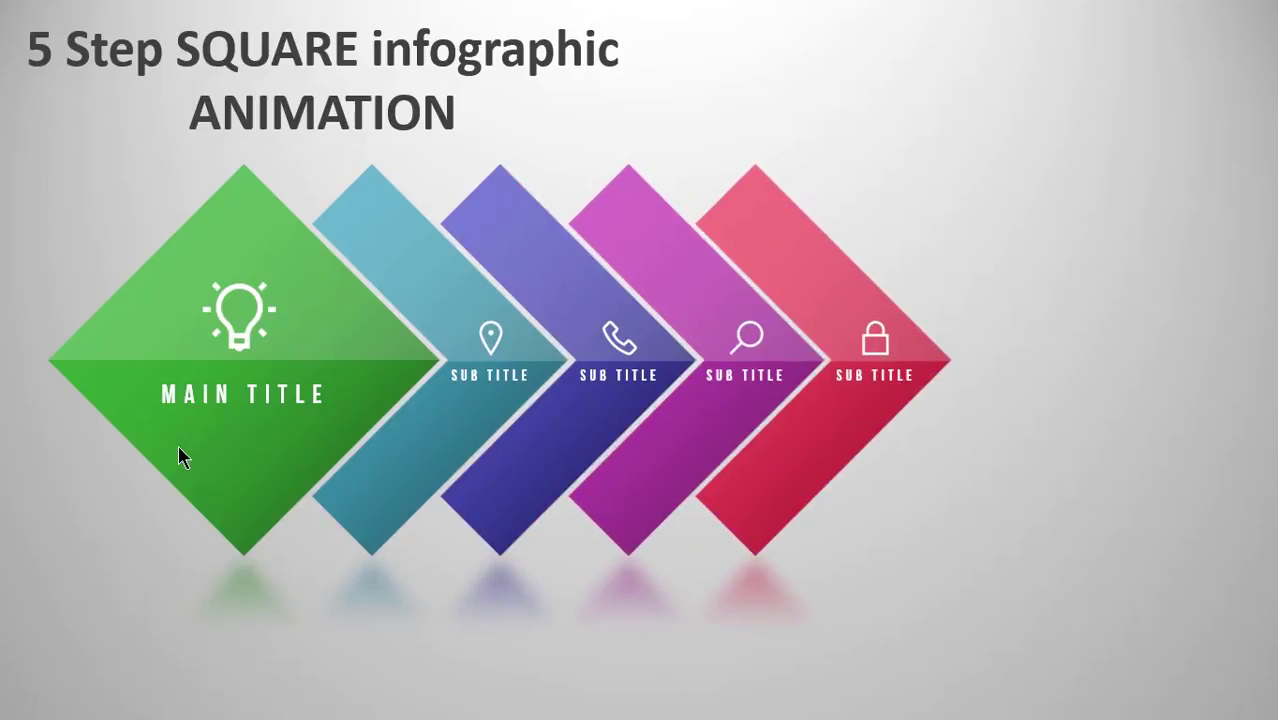
pyautogui.press('Escape')
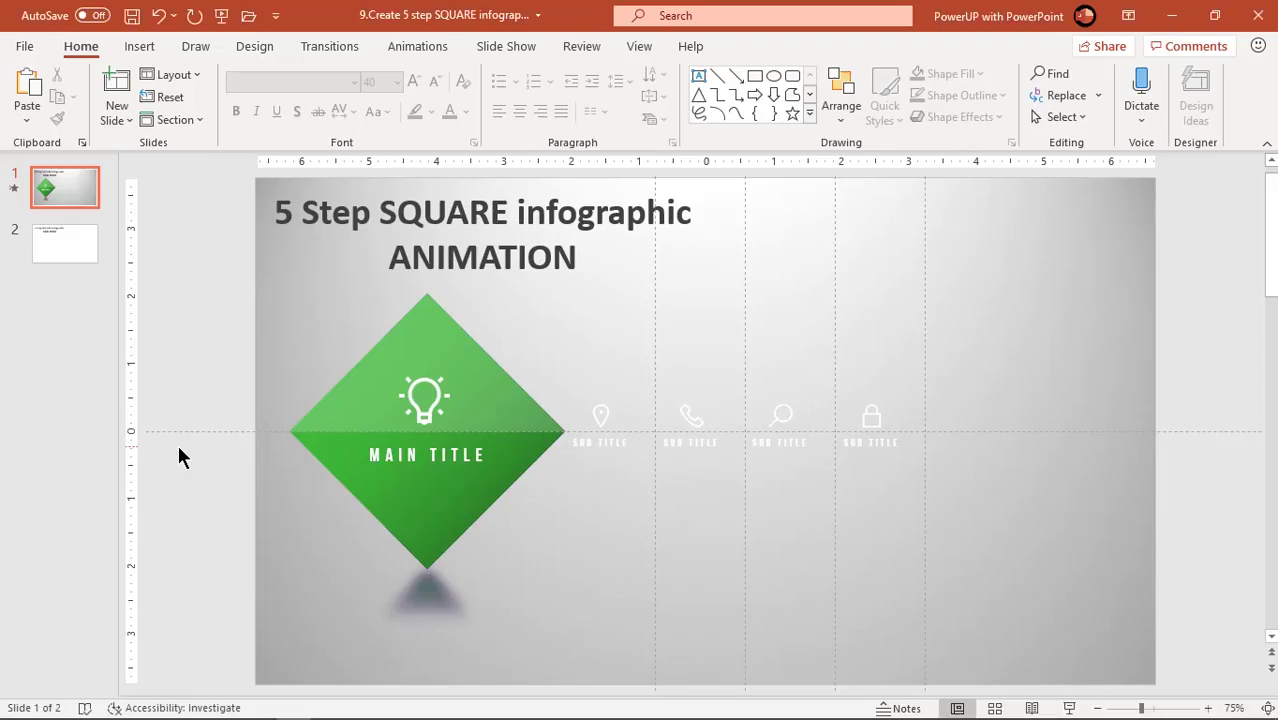